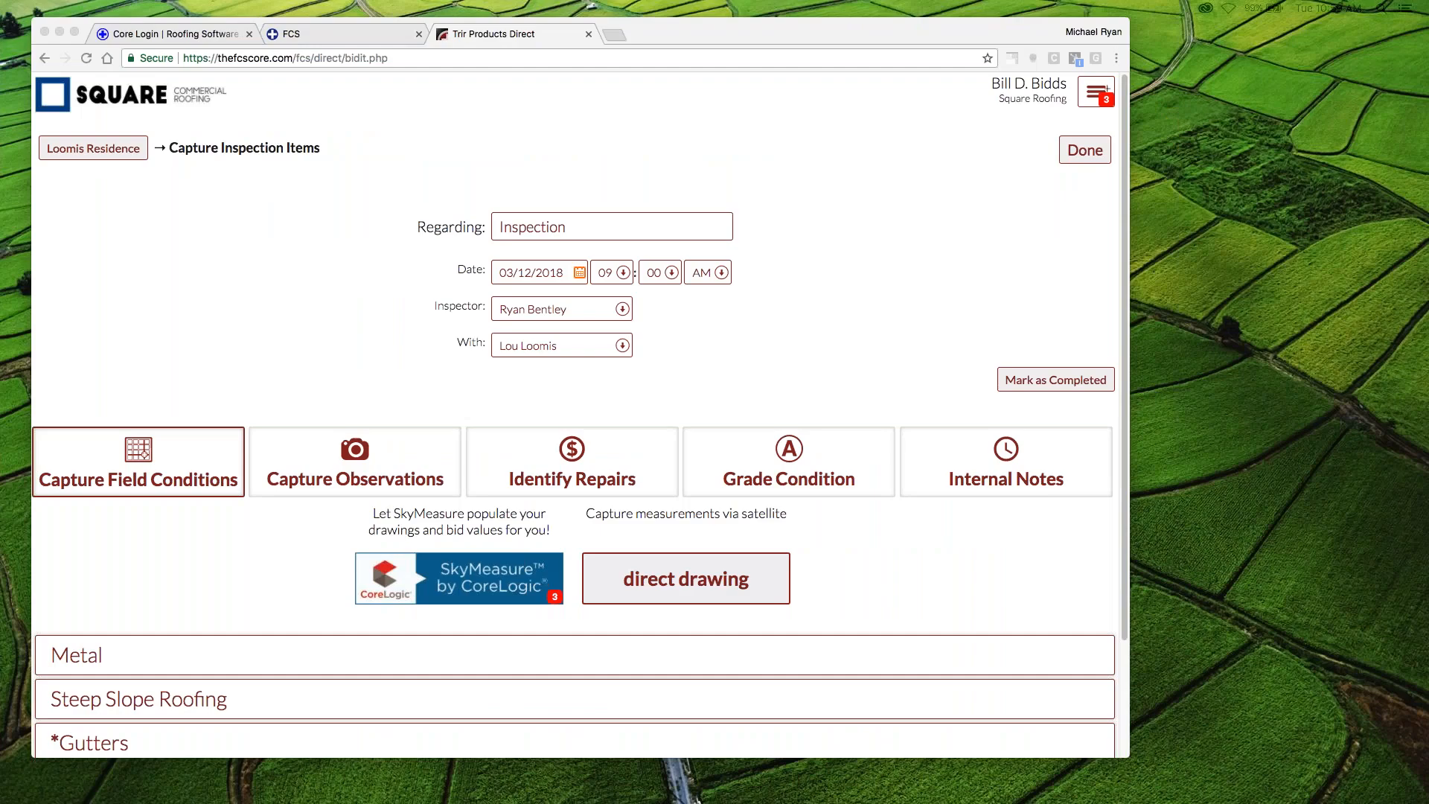
# - Reposition and enlarge the browser window, and return to the home page of the roofing application
pyautogui.moveTo(797, 18)
pyautogui.mouseDown()
pyautogui.moveTo(853, 19)
pyautogui.moveTo(770, 17)
pyautogui.moveTo(791, 16)
pyautogui.mouseUp()
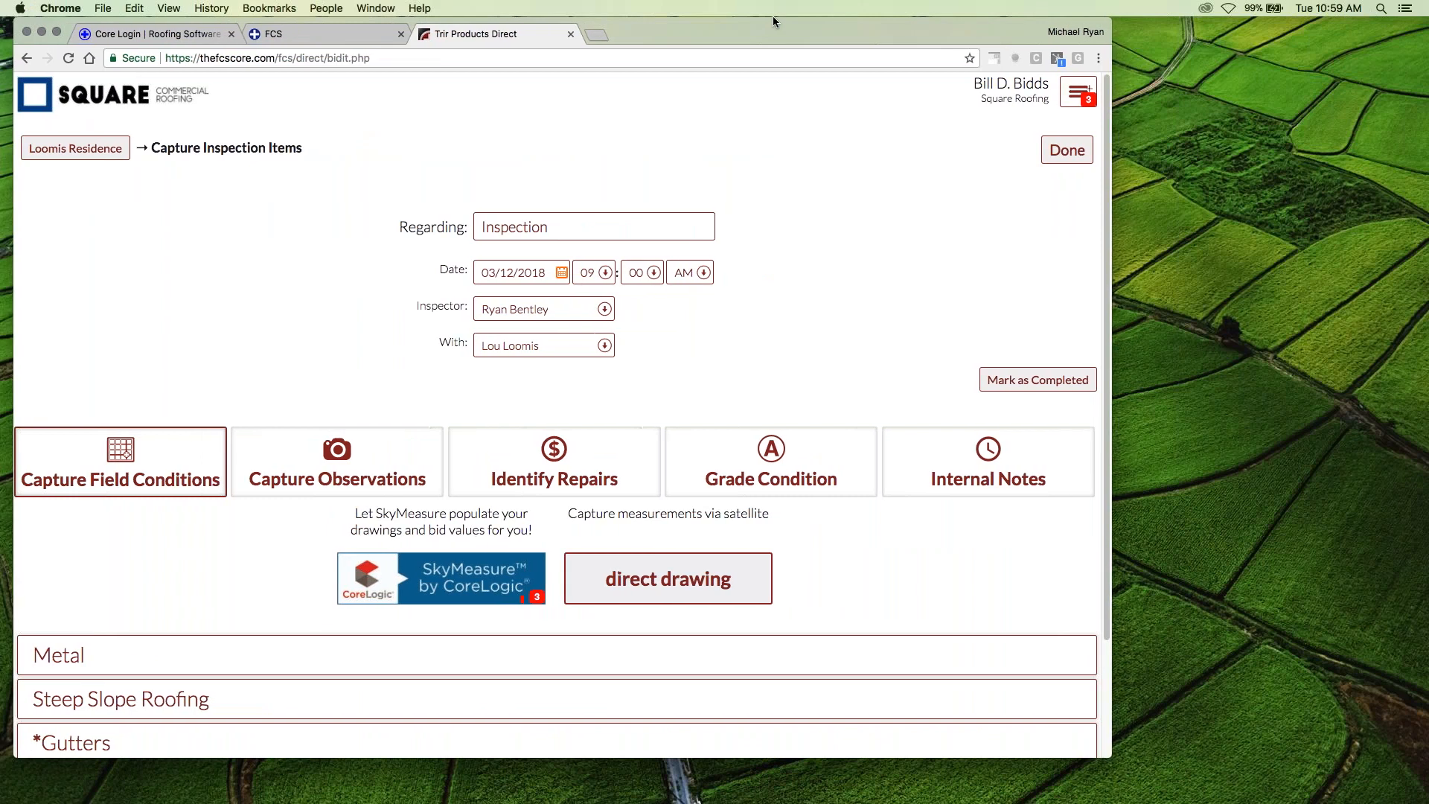
pyautogui.moveTo(1113, 757); pyautogui.dragTo(1400, 783)
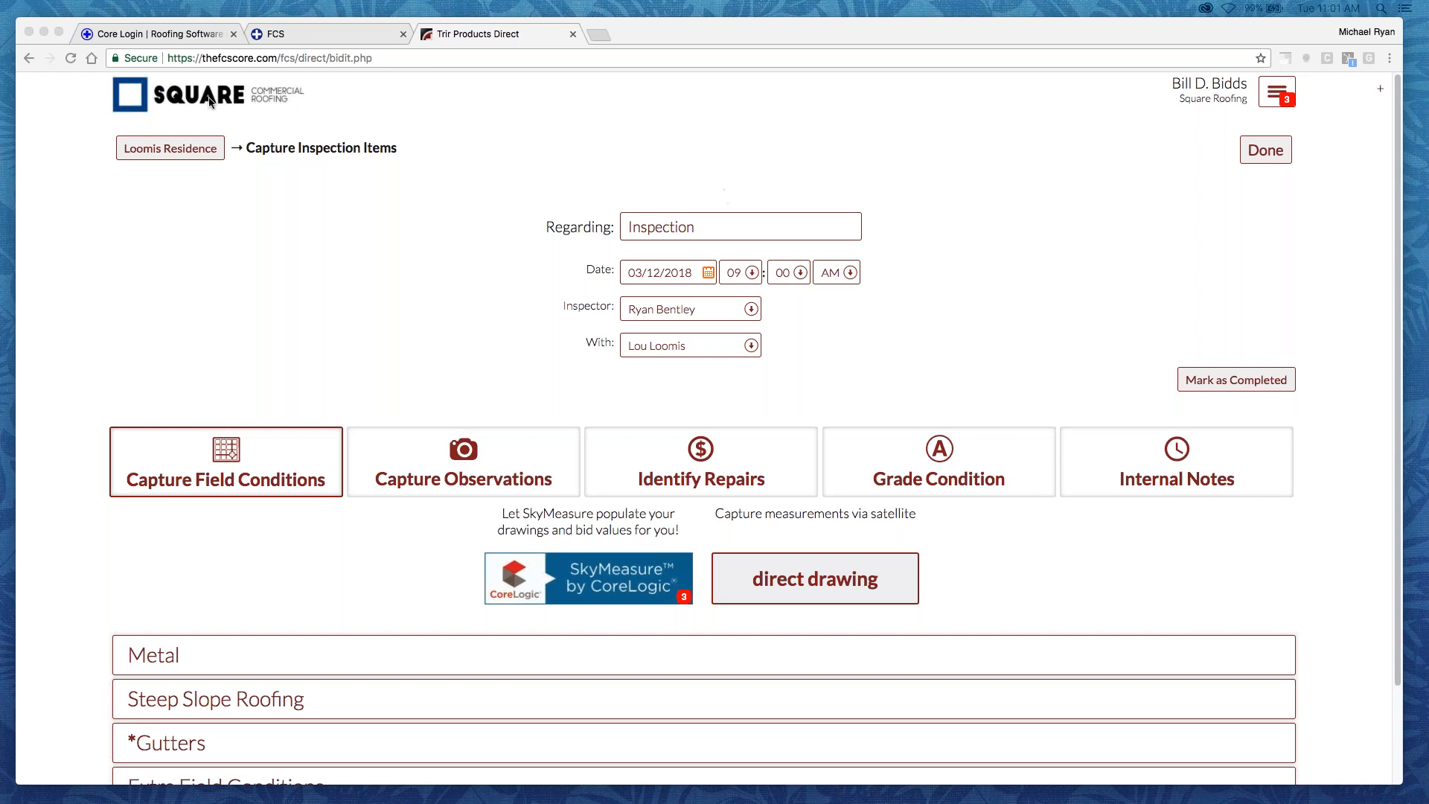
pyautogui.click(1276, 92)
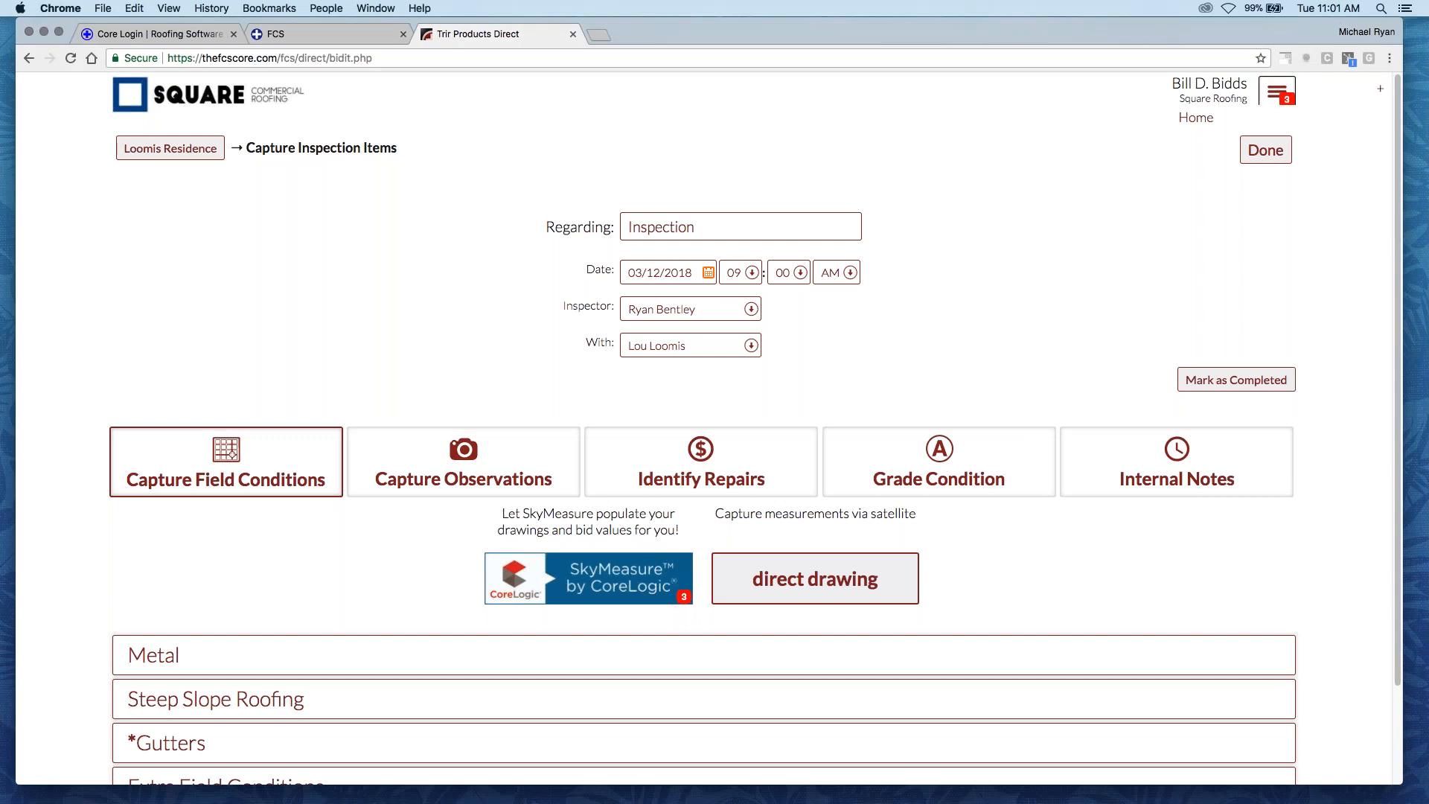
pyautogui.click(1191, 118)
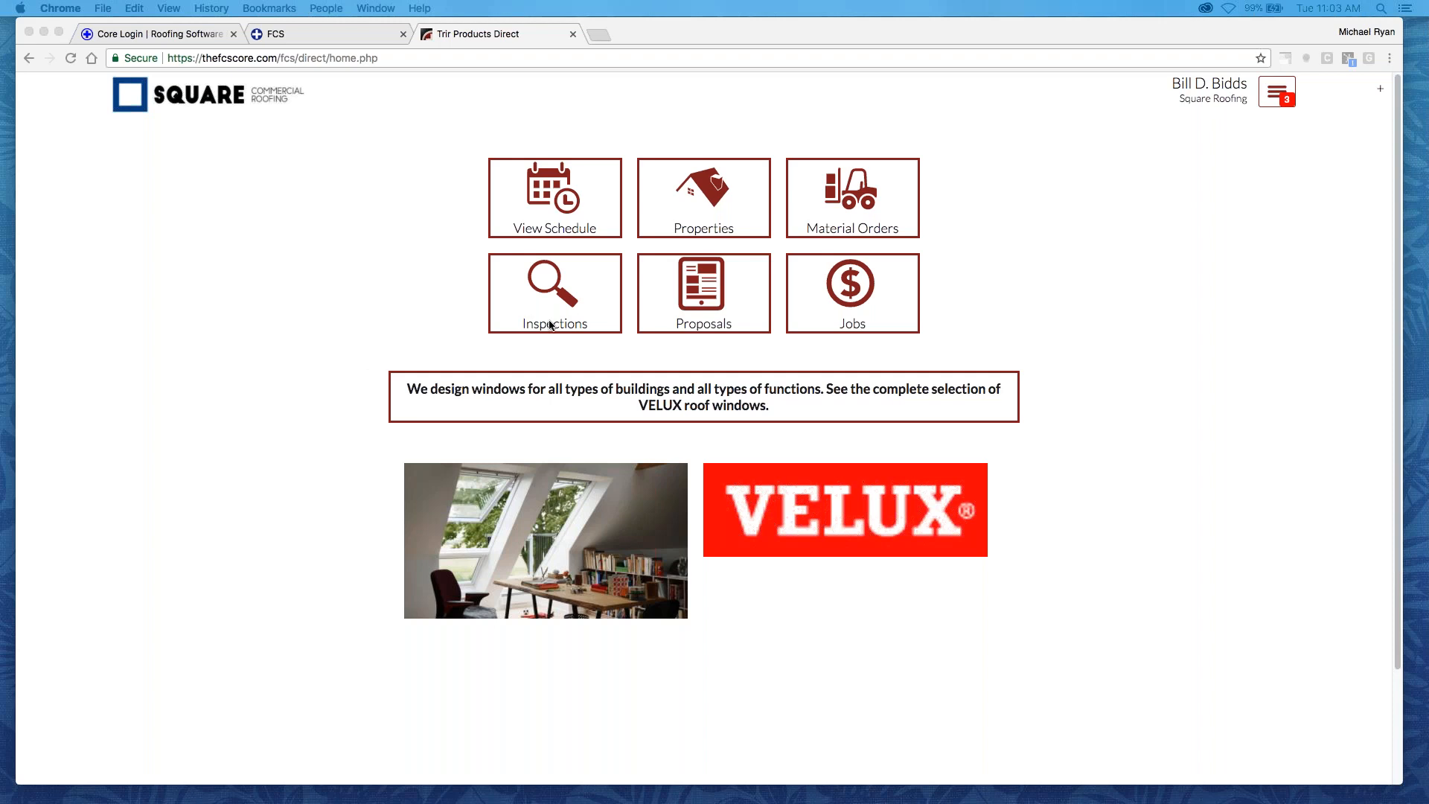
# - Open the record of the residence in Fontana, WI from the property list and review its details and timeline
pyautogui.click(696, 212)
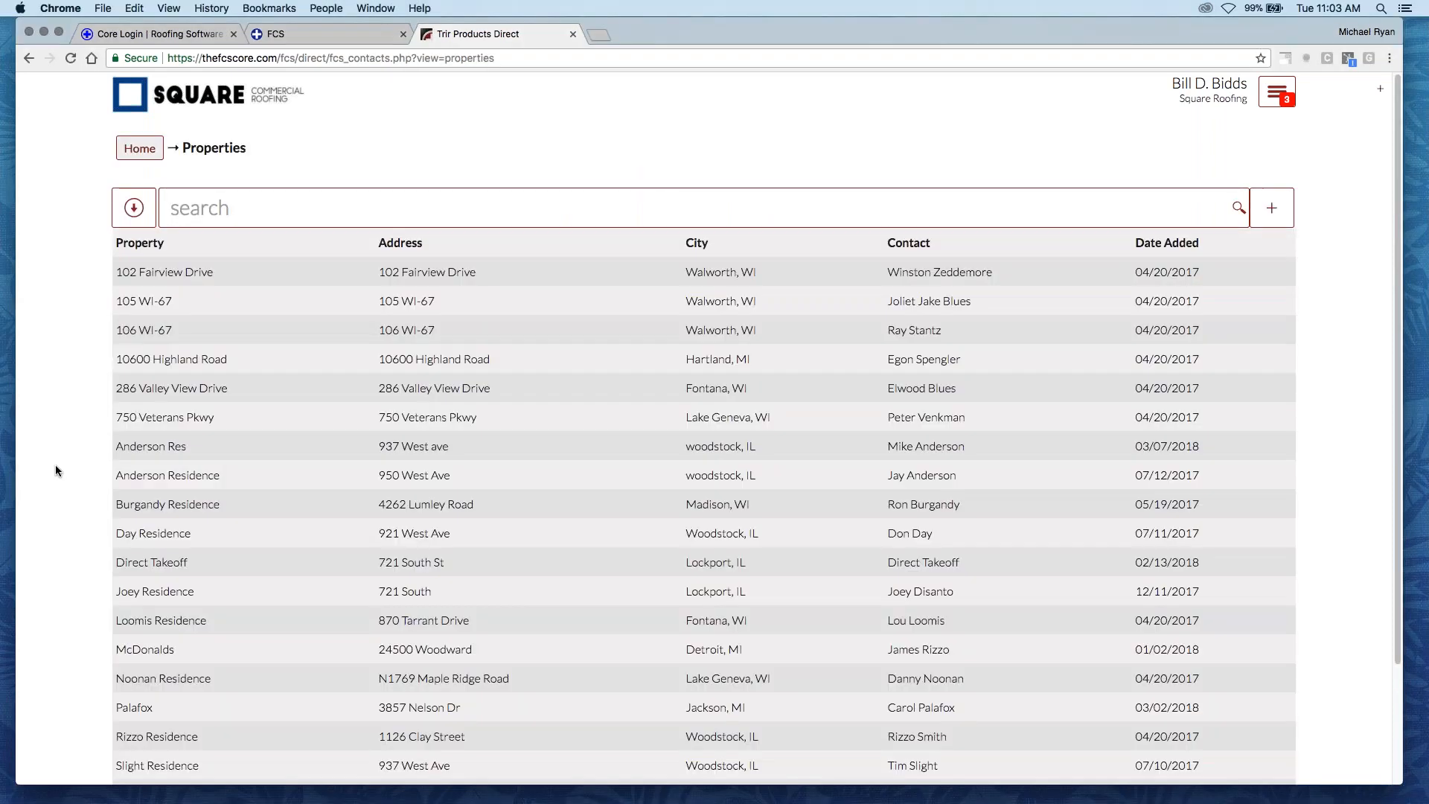
pyautogui.click(320, 623)
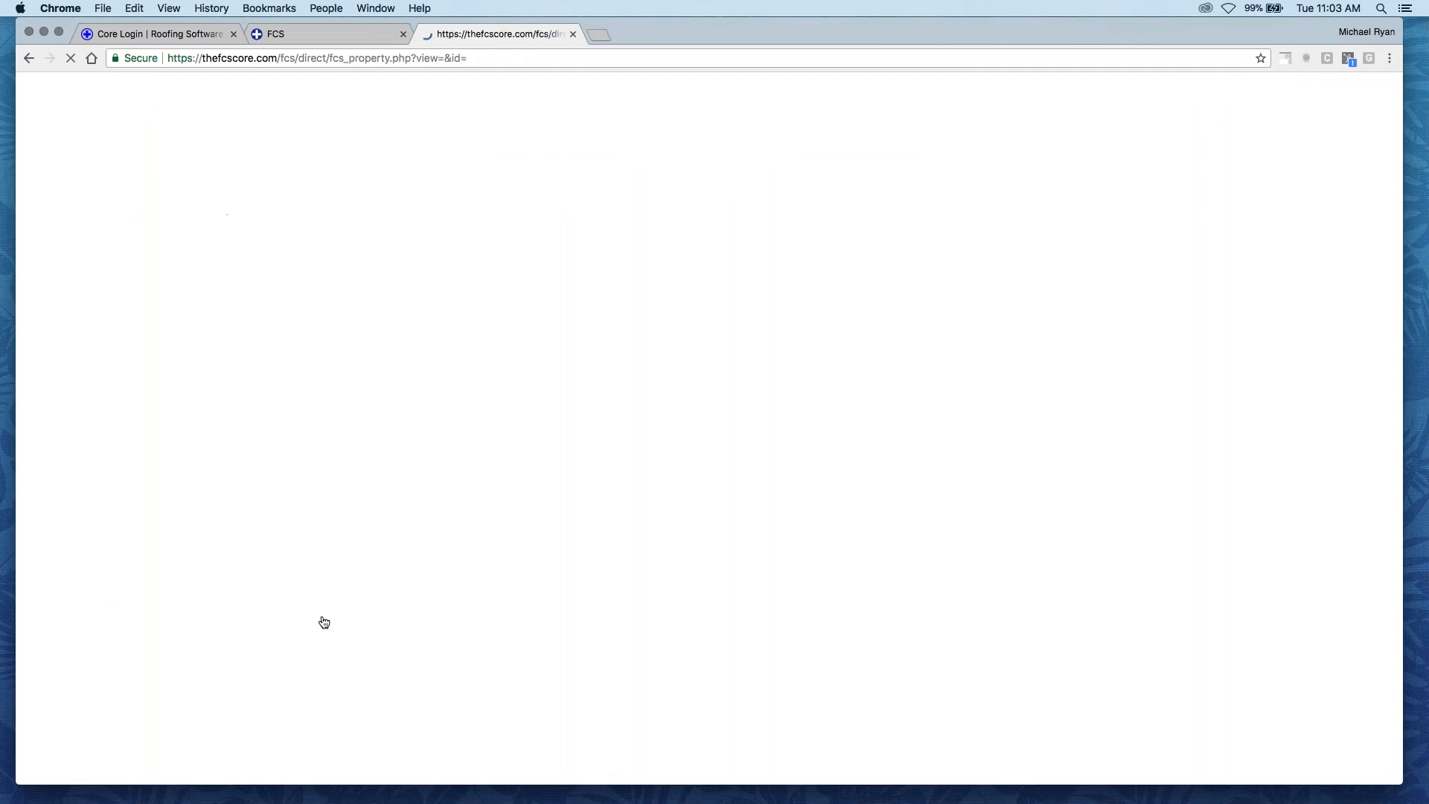
pyautogui.scroll(-3, 288, 520)
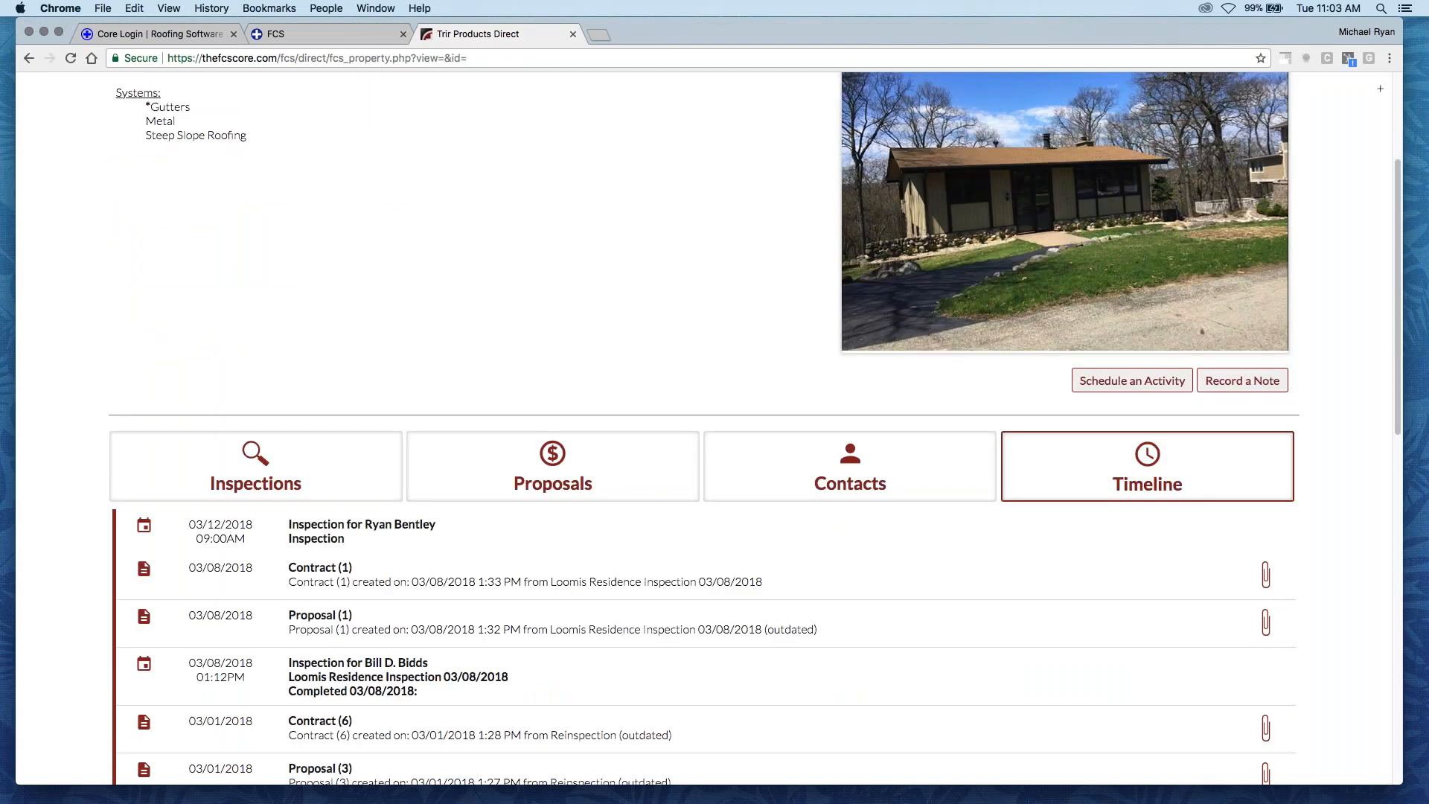
pyautogui.scroll(3, 703, 417)
pyautogui.scroll(1, 322, 483)
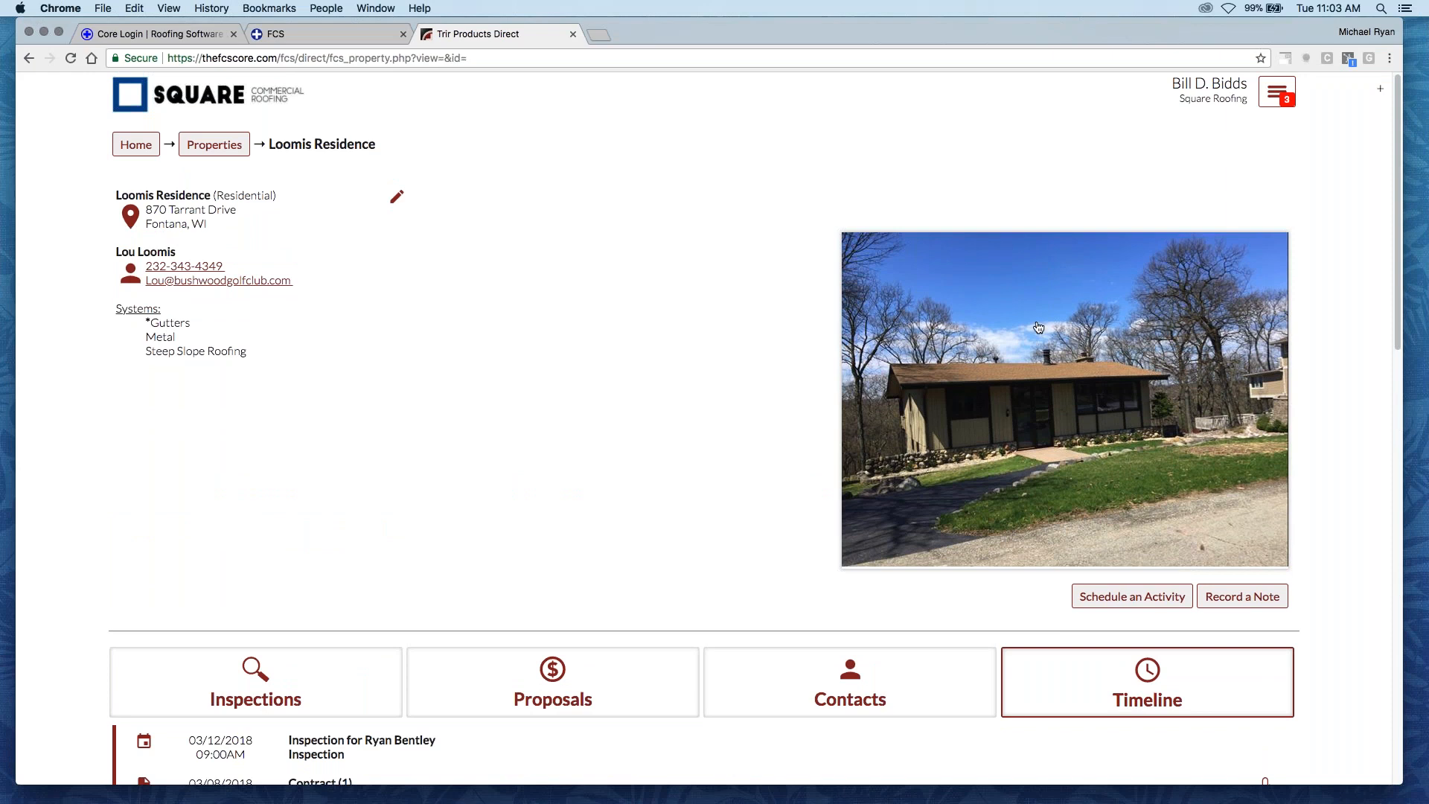
pyautogui.scroll(-5, 538, 473)
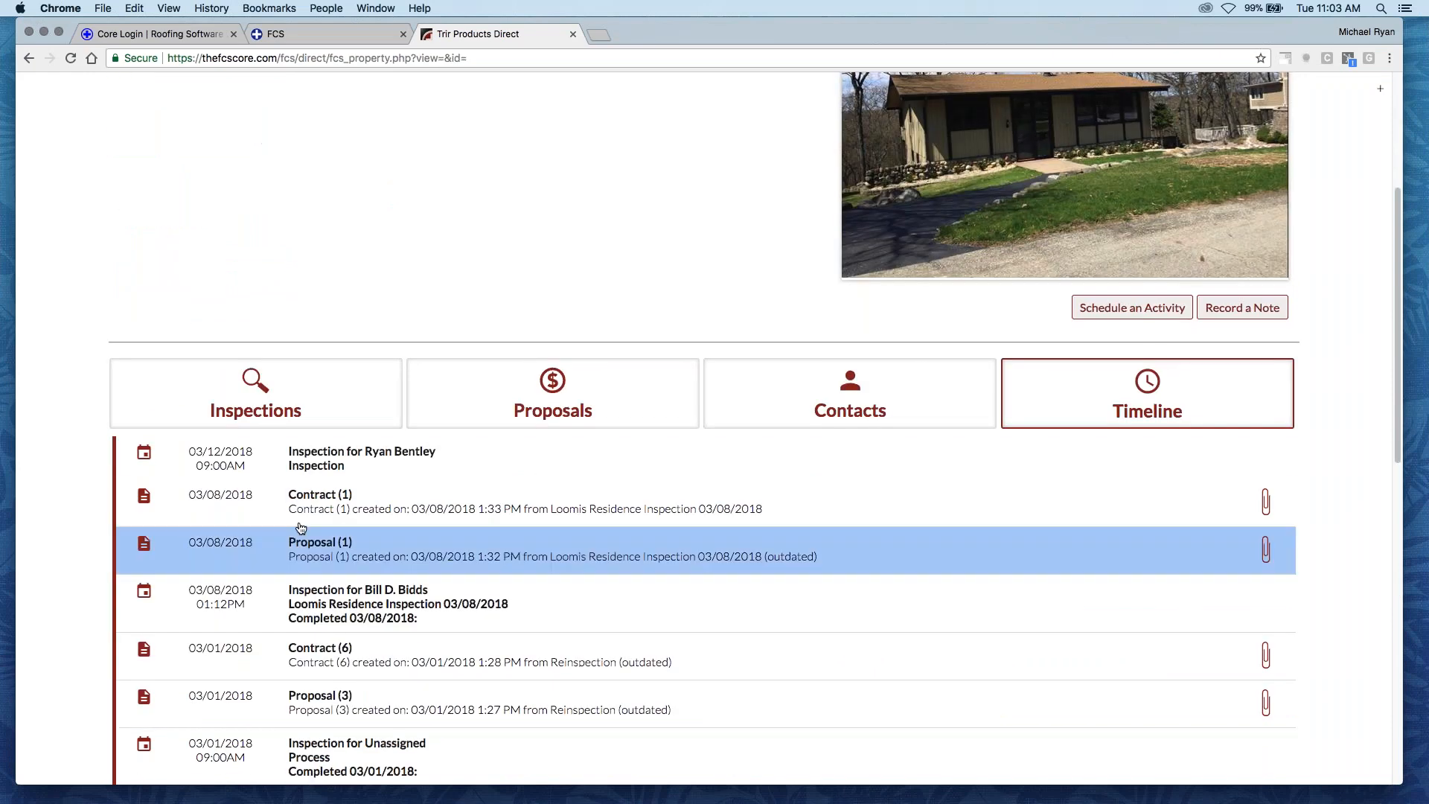
# - Open the property's in-progress inspection dated 03/12/2018
pyautogui.click(360, 407)
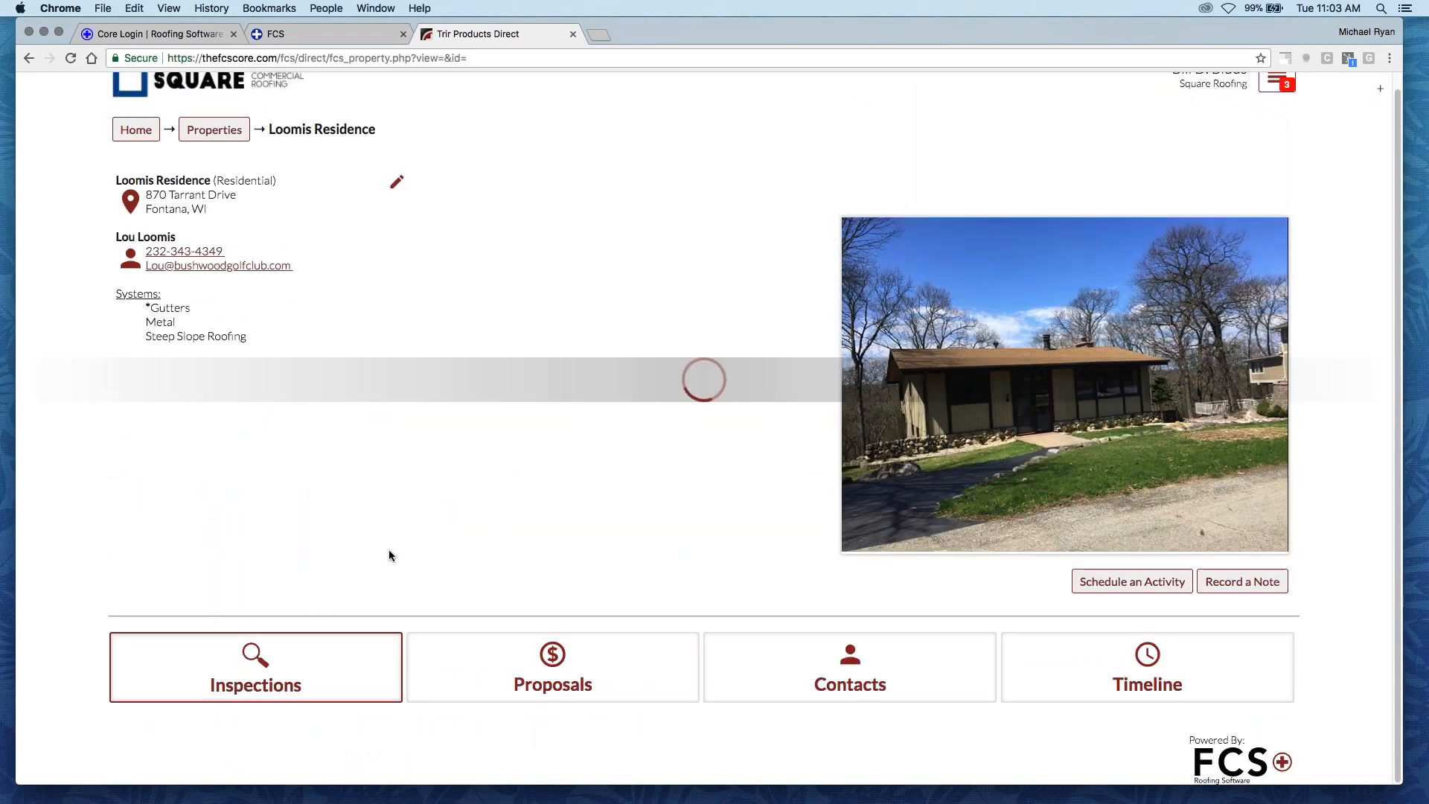
pyautogui.scroll(-3, 350, 553)
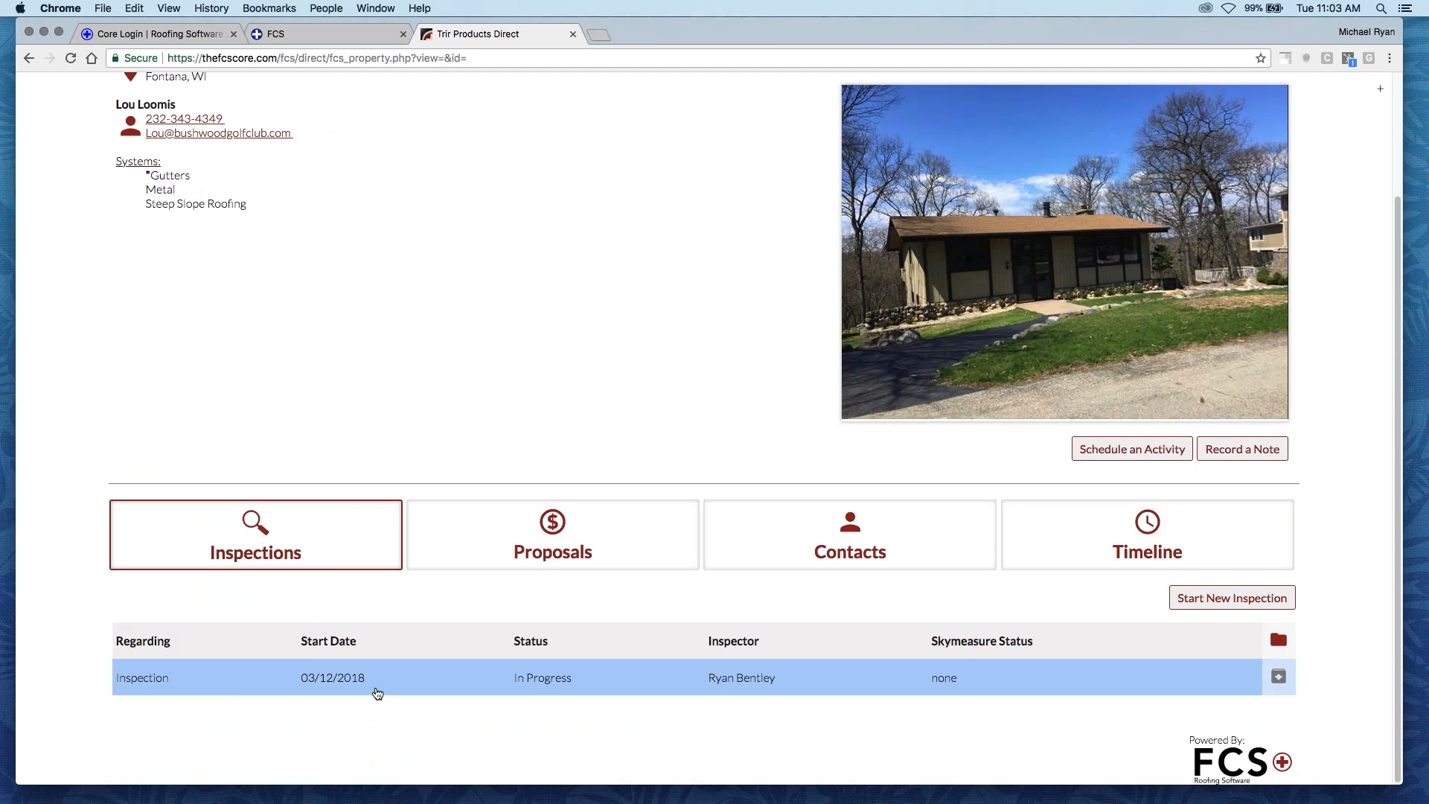
pyautogui.click(400, 673)
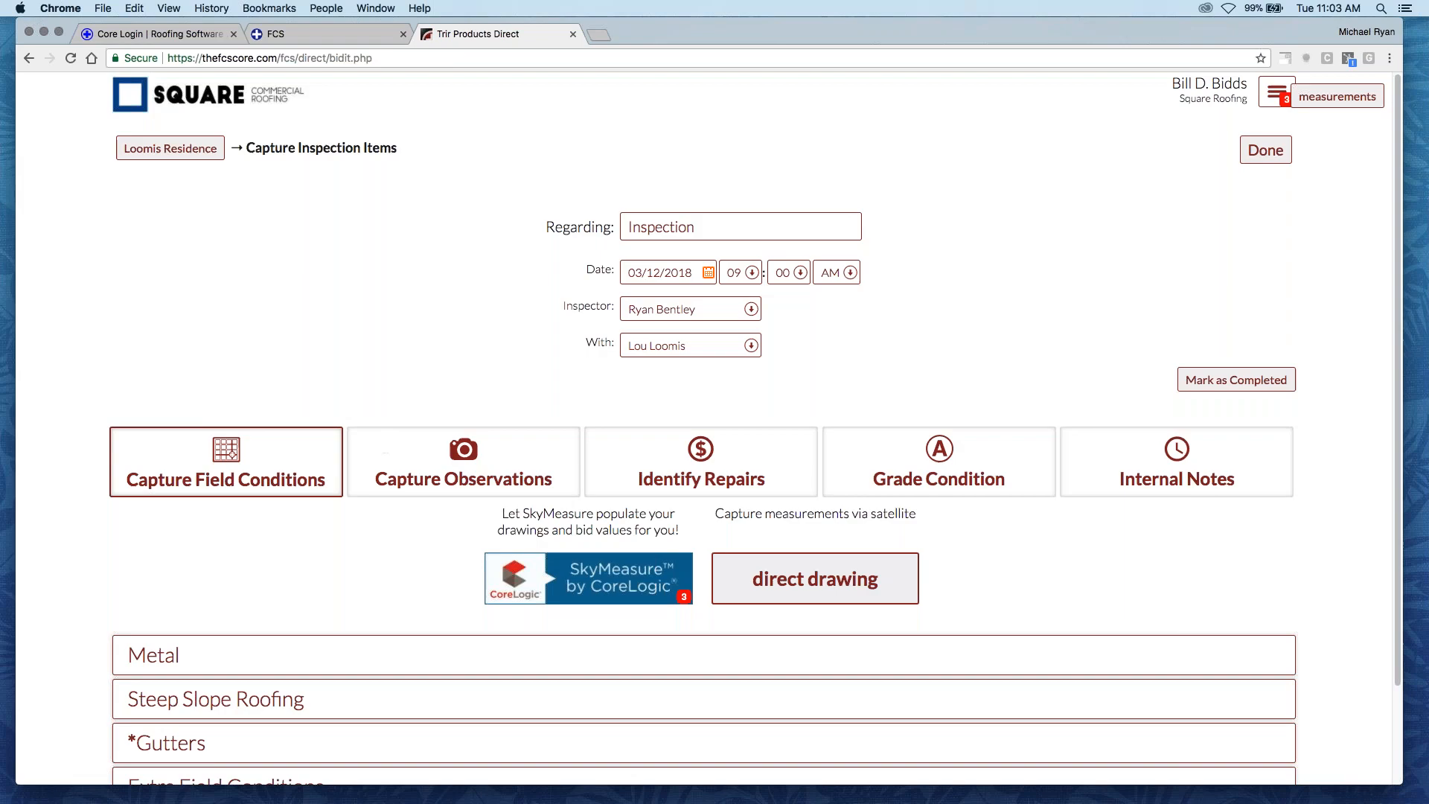
# - Examine the Metal measurements among the inspection's field conditions, and collapse that section
pyautogui.scroll(-1, 134, 543)
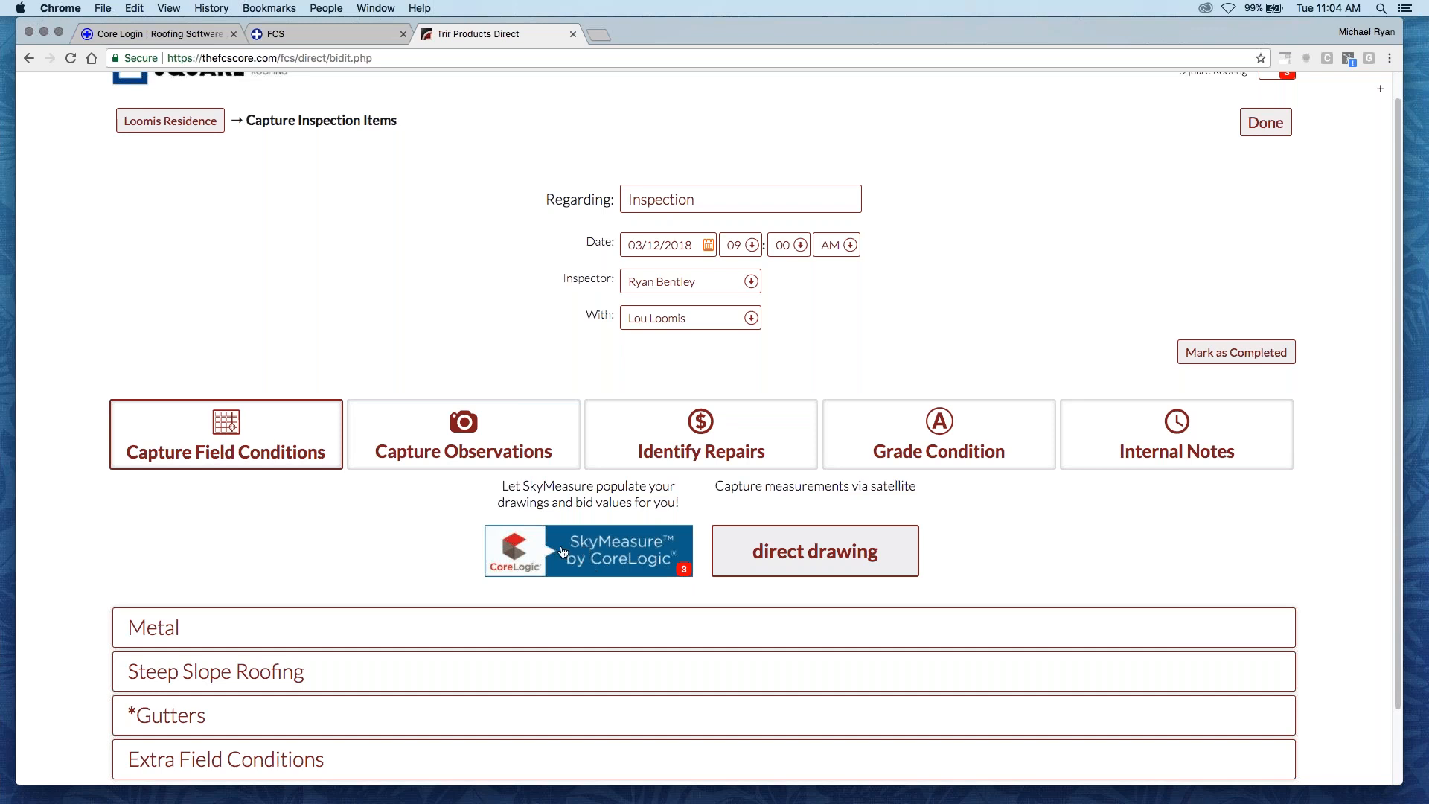
pyautogui.scroll(-1, 229, 606)
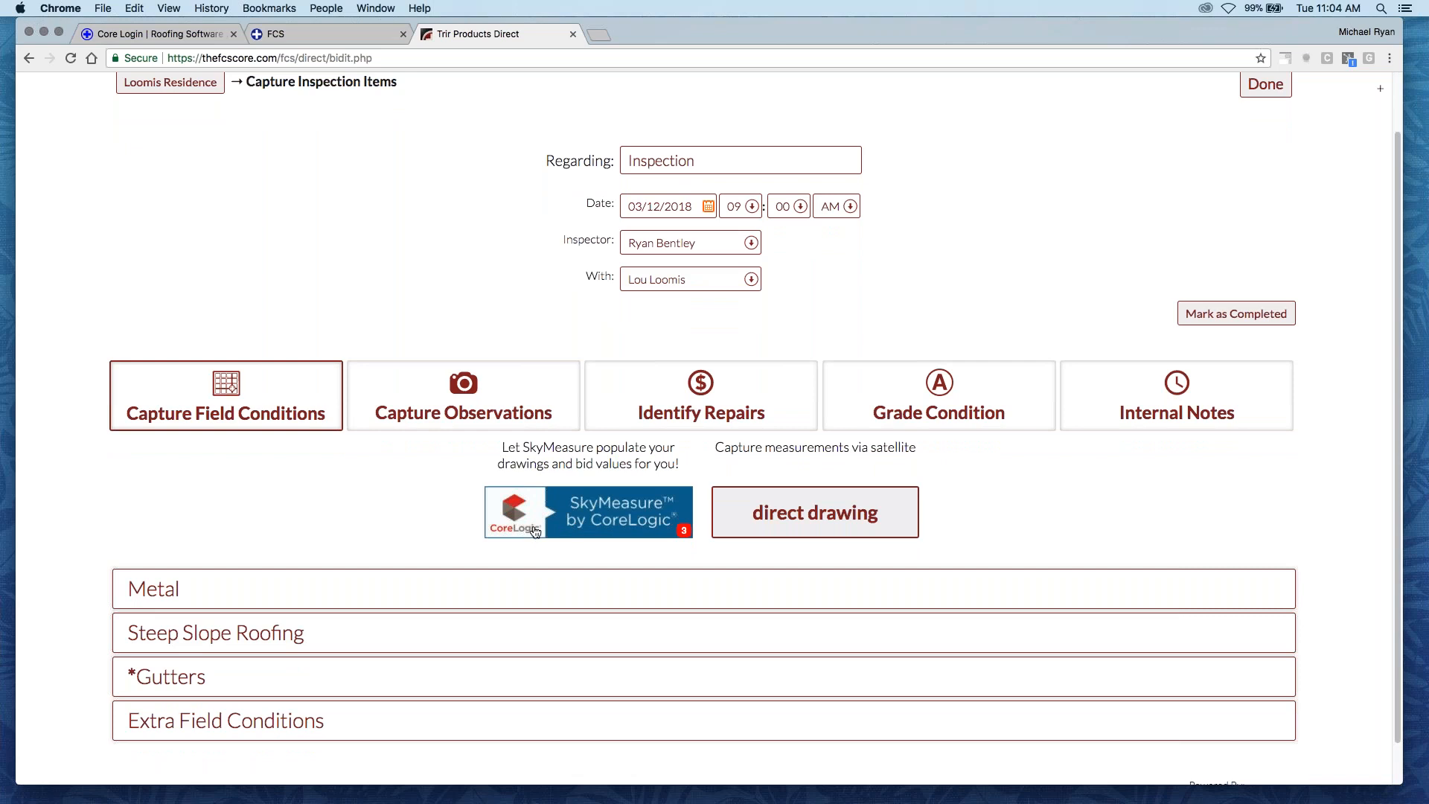
pyautogui.click(338, 586)
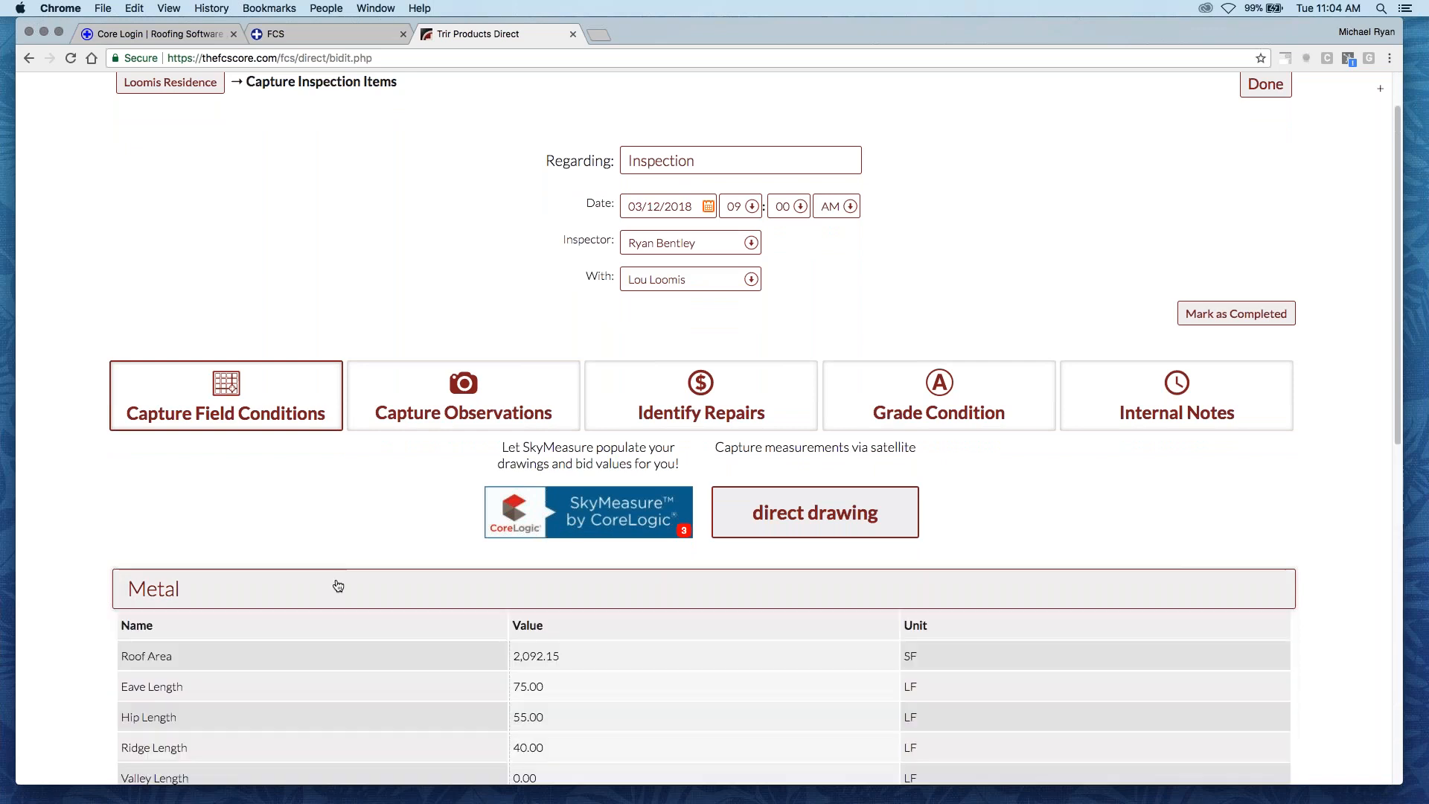
pyautogui.scroll(-5, 319, 596)
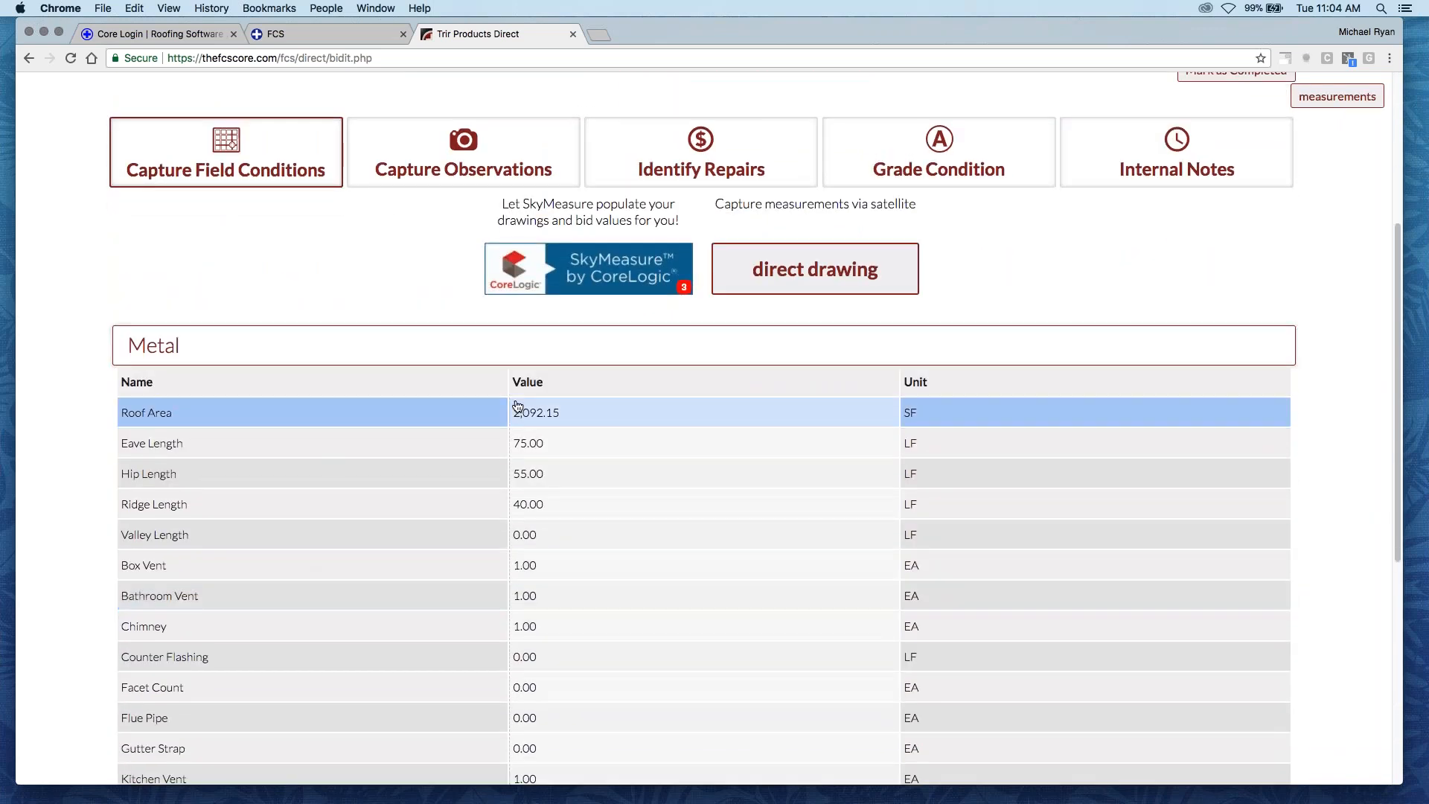
pyautogui.scroll(-1, 526, 462)
pyautogui.scroll(-3, 526, 476)
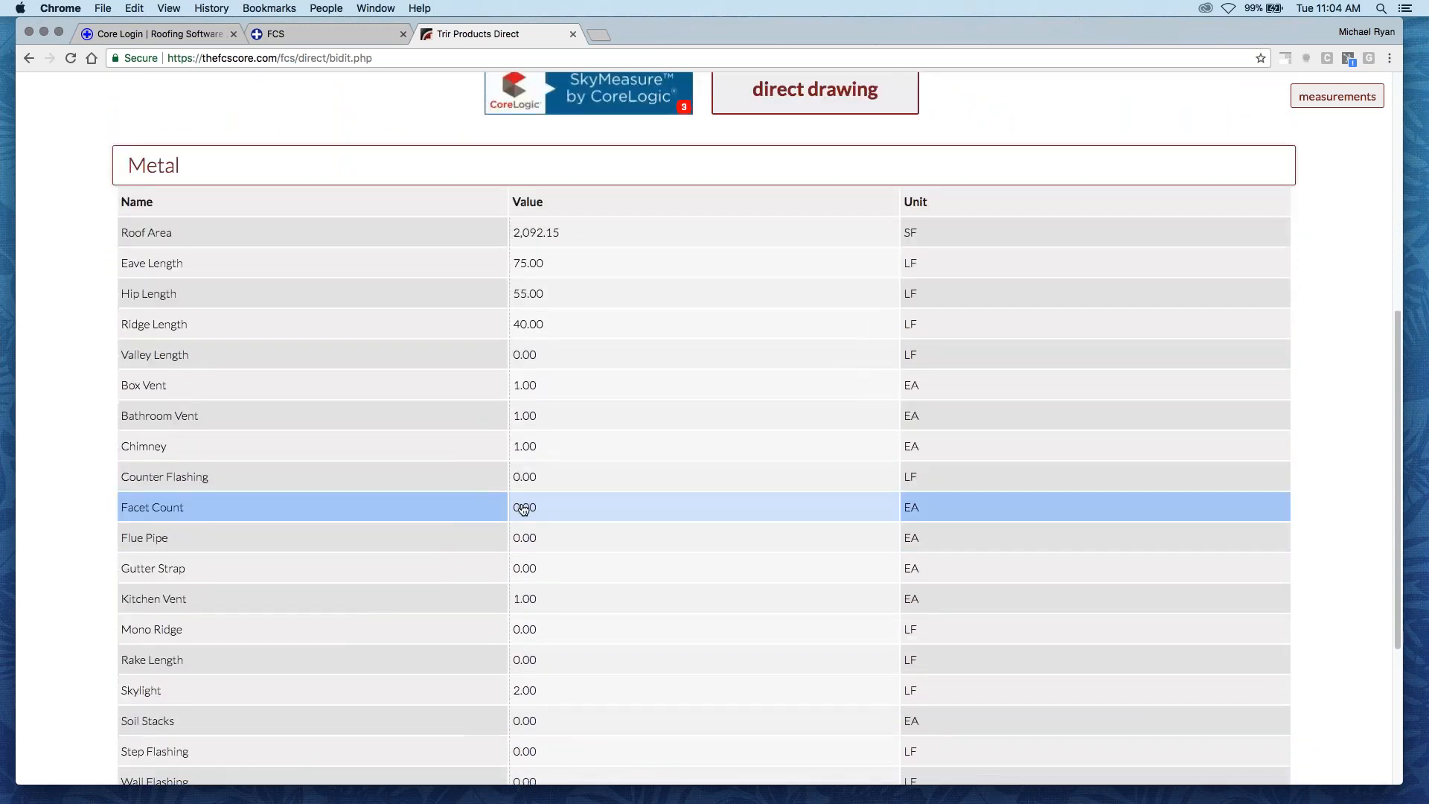
pyautogui.click(391, 167)
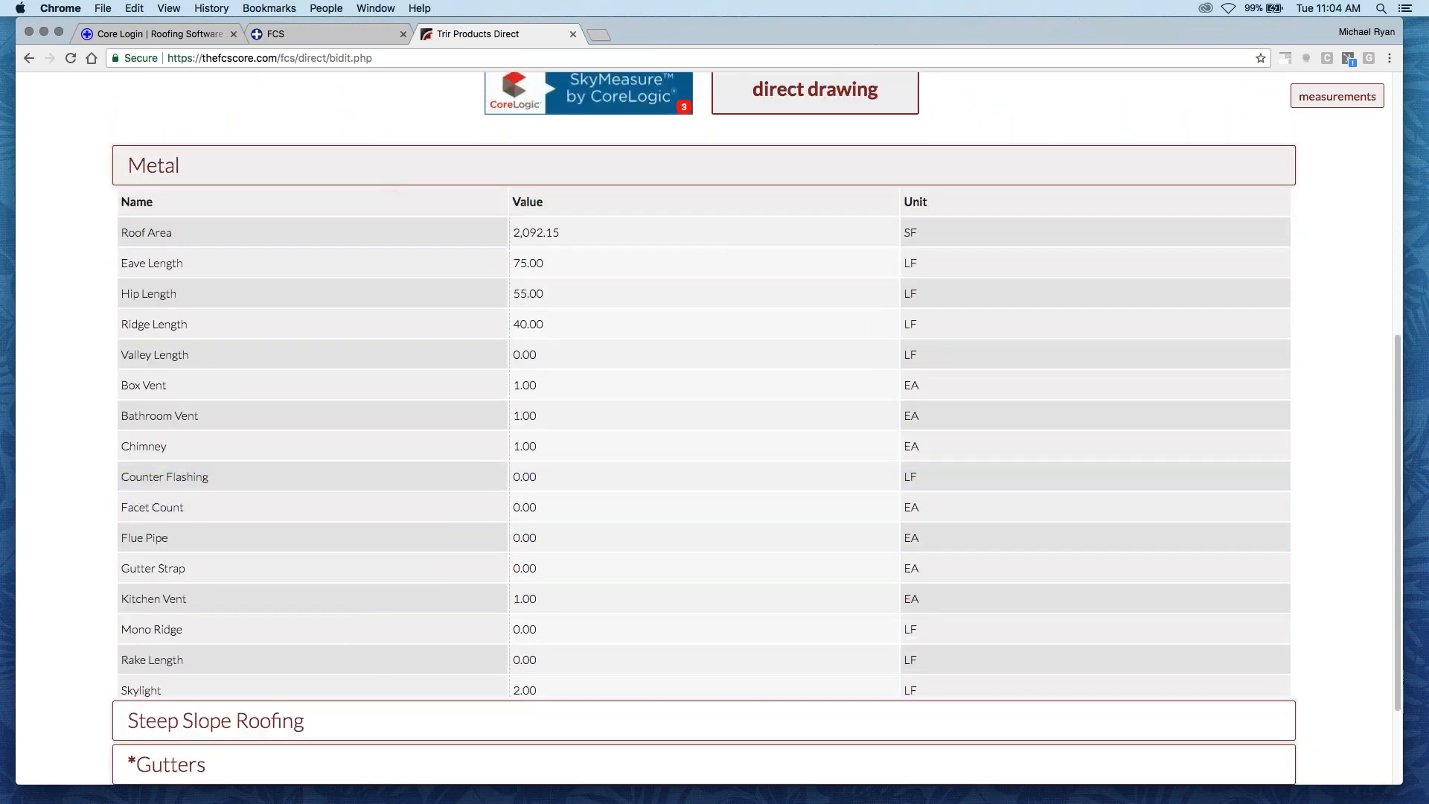
# - Review the inspection's captured observations, including the photos for shingles, gutters and chimney
pyautogui.click(421, 480)
pyautogui.scroll(-8, 411, 510)
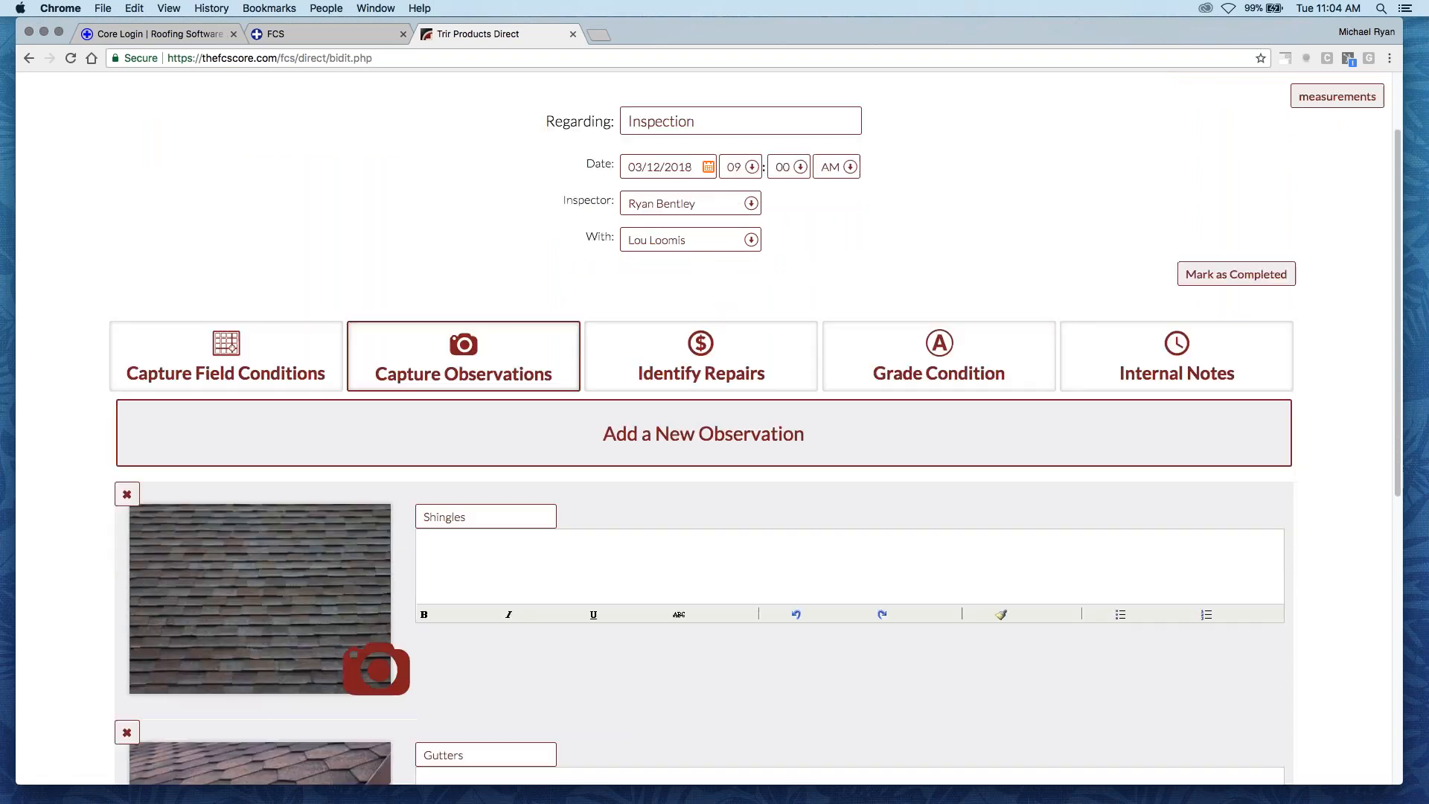
pyautogui.scroll(-3, 290, 502)
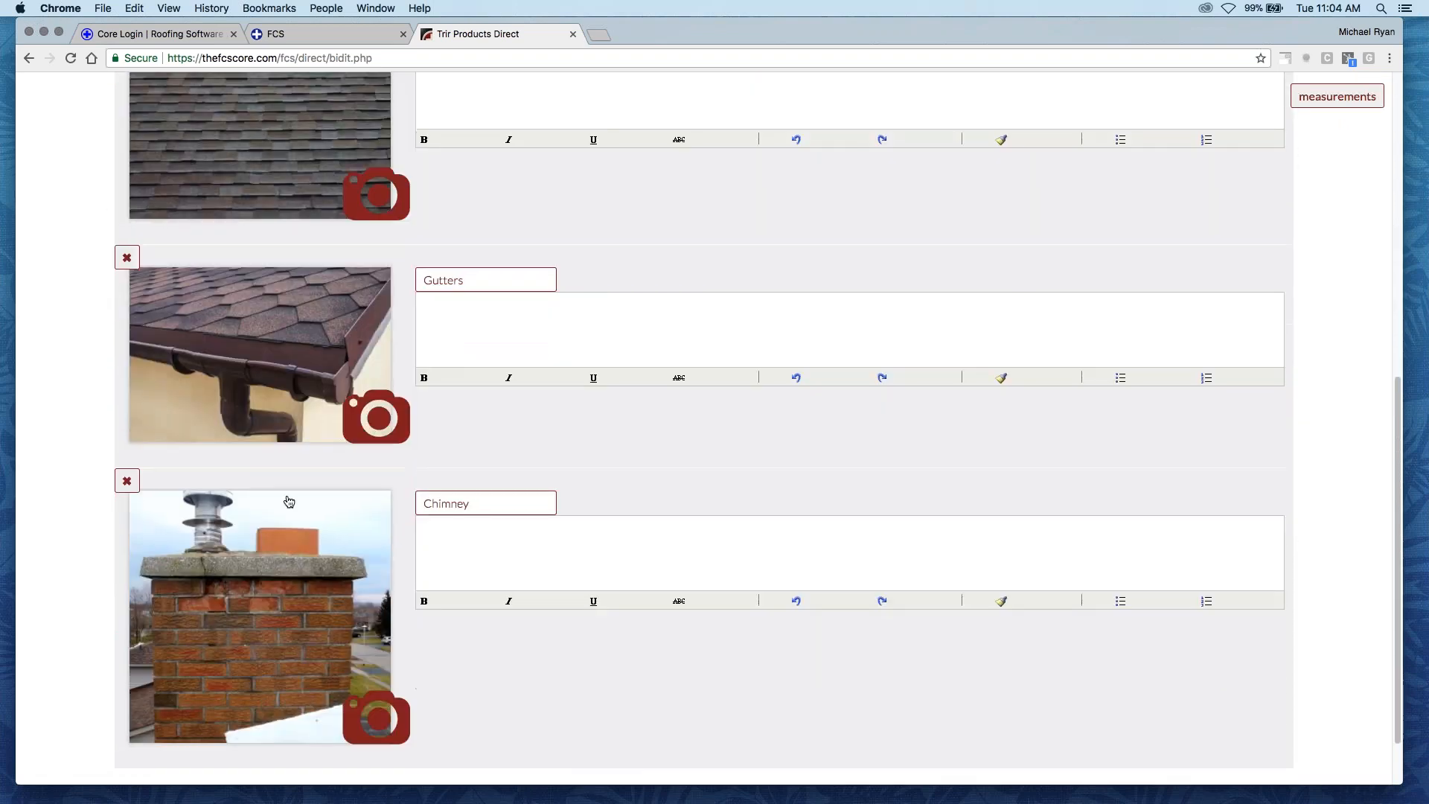
pyautogui.scroll(2, 298, 521)
pyautogui.scroll(5, 300, 538)
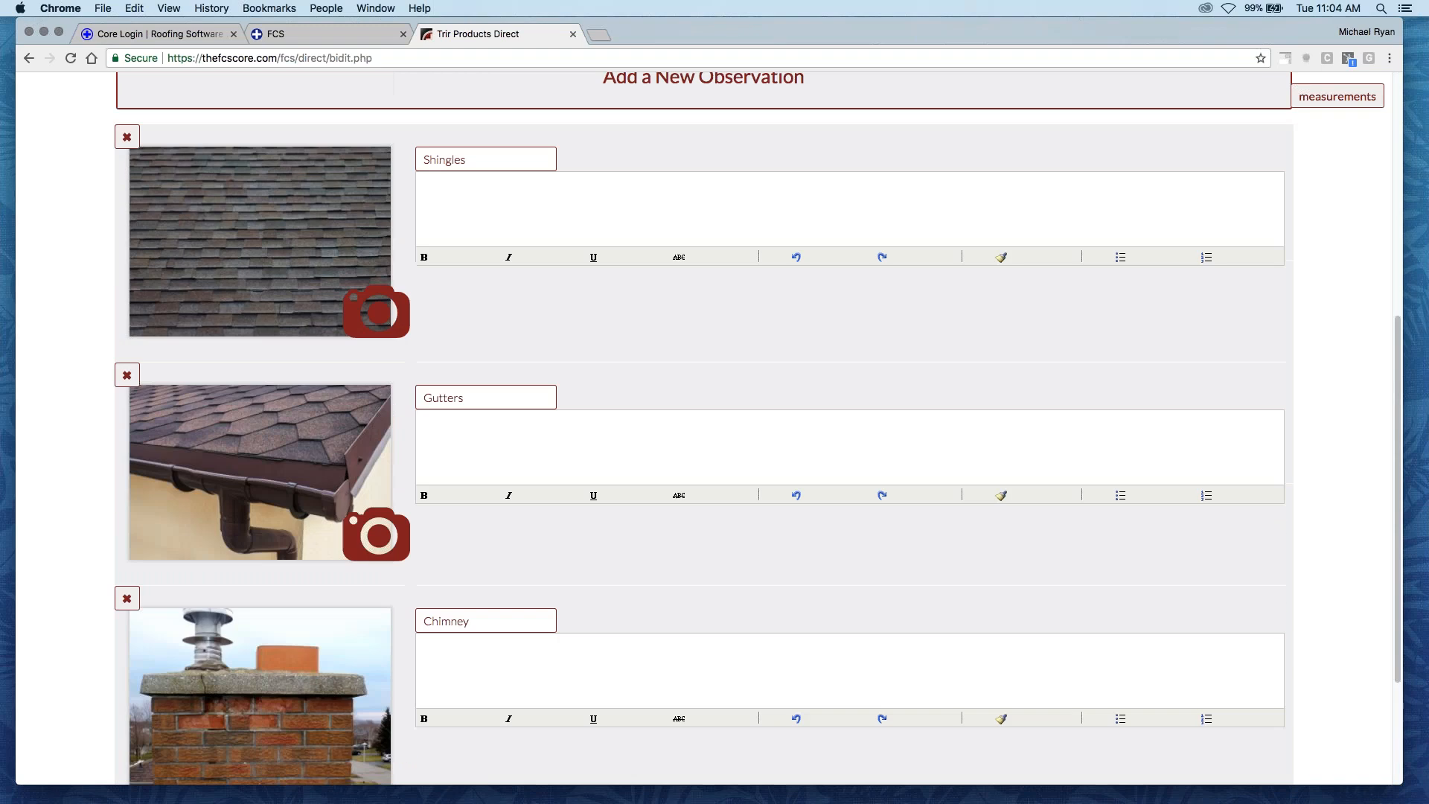
pyautogui.scroll(5, 691, 294)
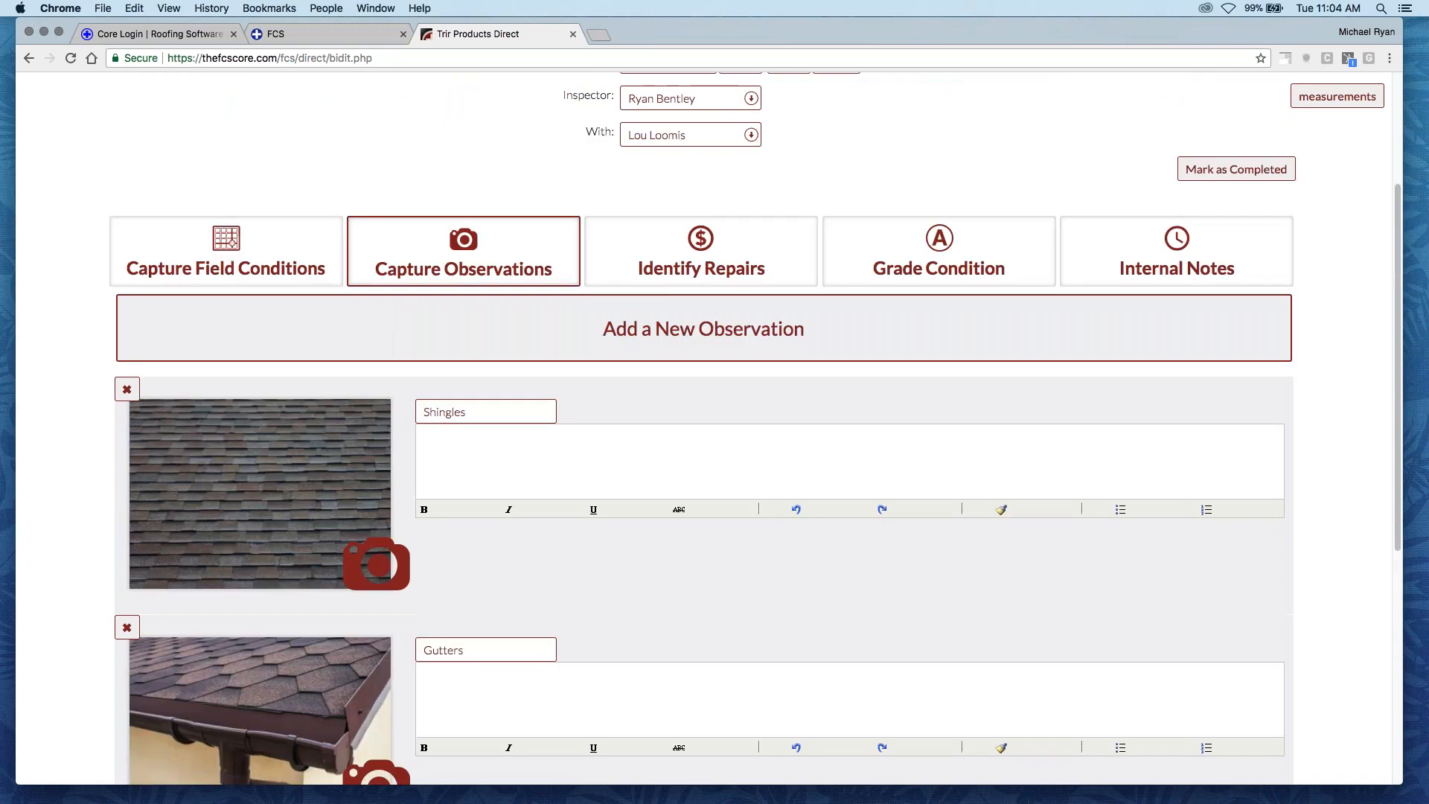
# - Review the inspection's identified repairs, checking each one's photo, description, corrective action, quantity and price
pyautogui.click(691, 283)
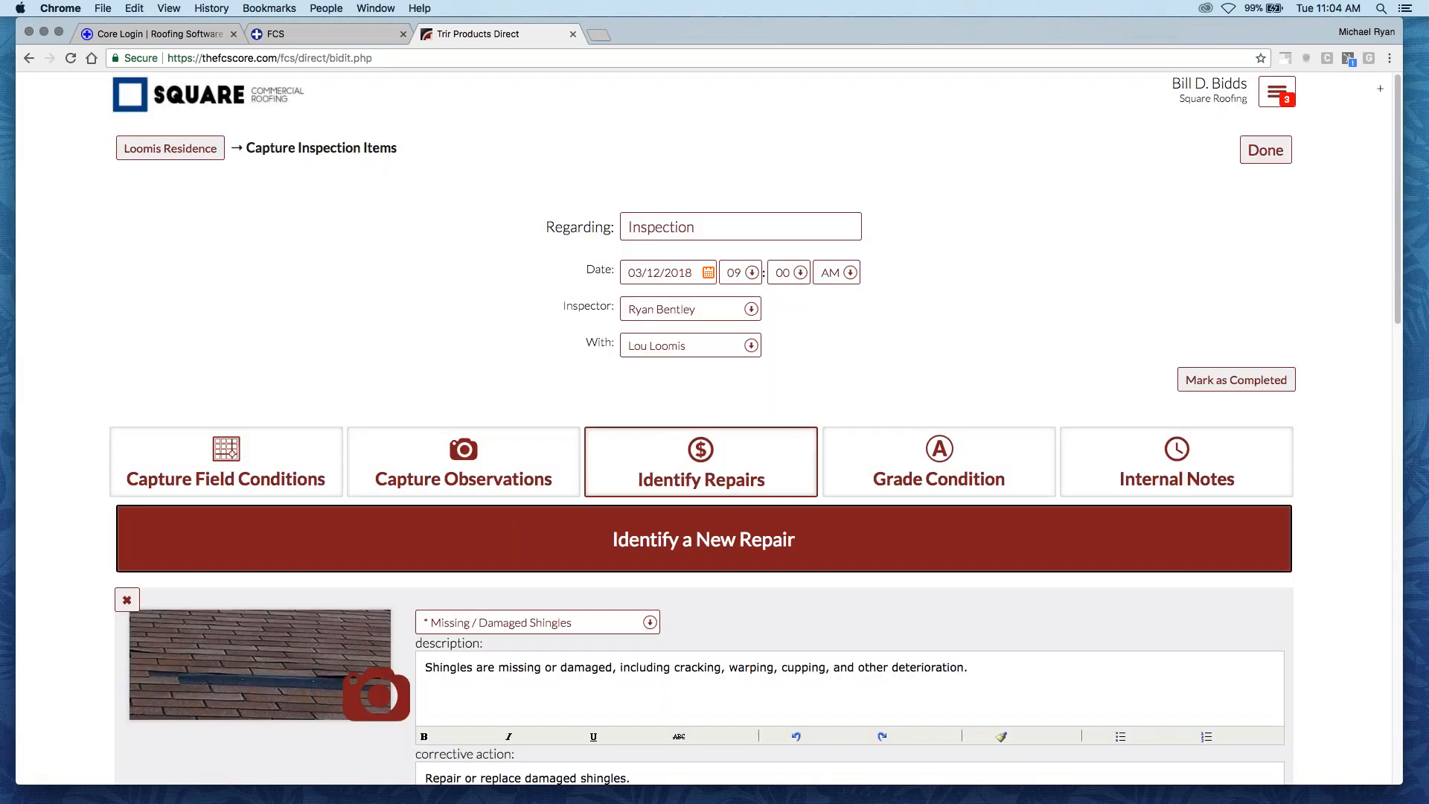
pyautogui.scroll(-3, 193, 641)
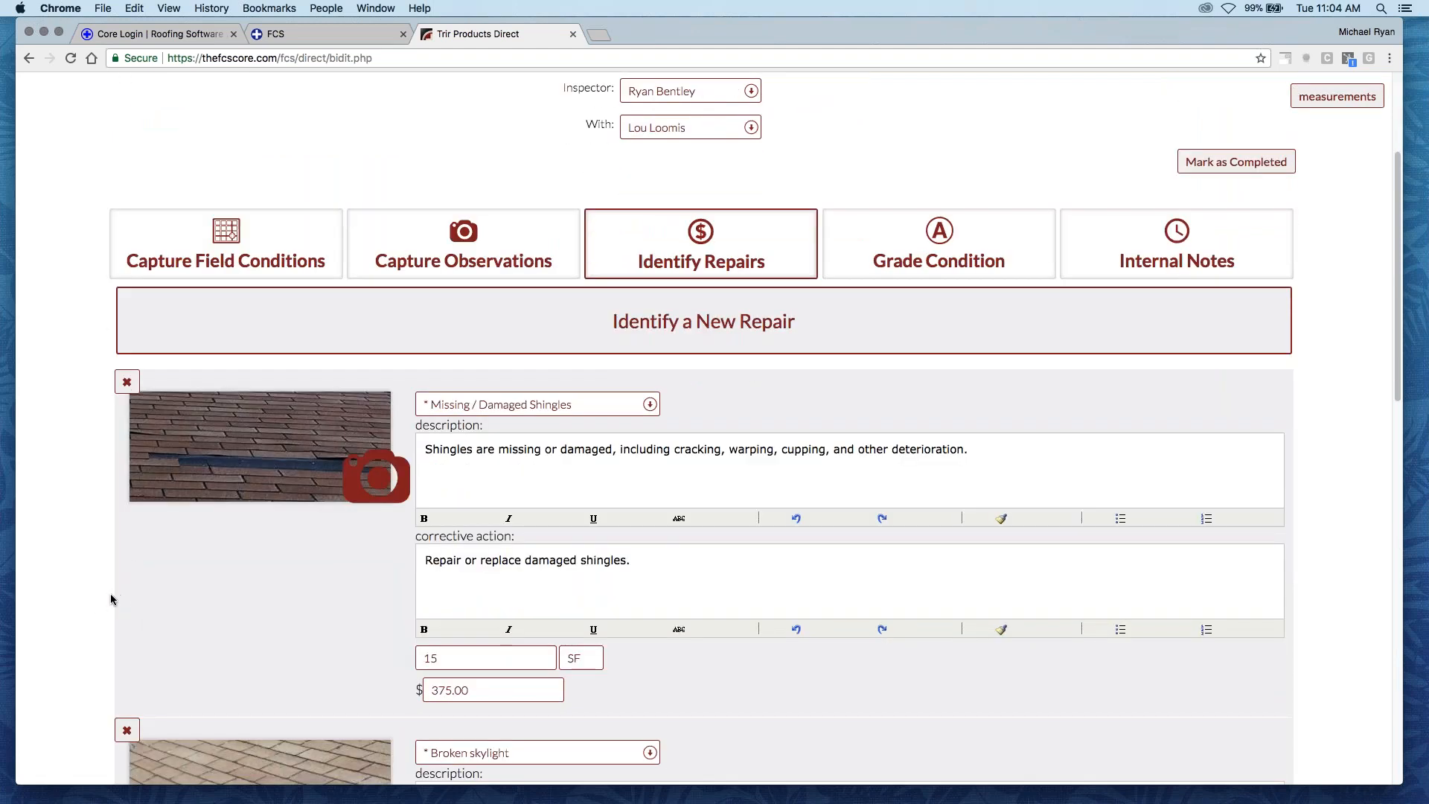
pyautogui.scroll(-1, 95, 588)
pyautogui.scroll(-2, 95, 583)
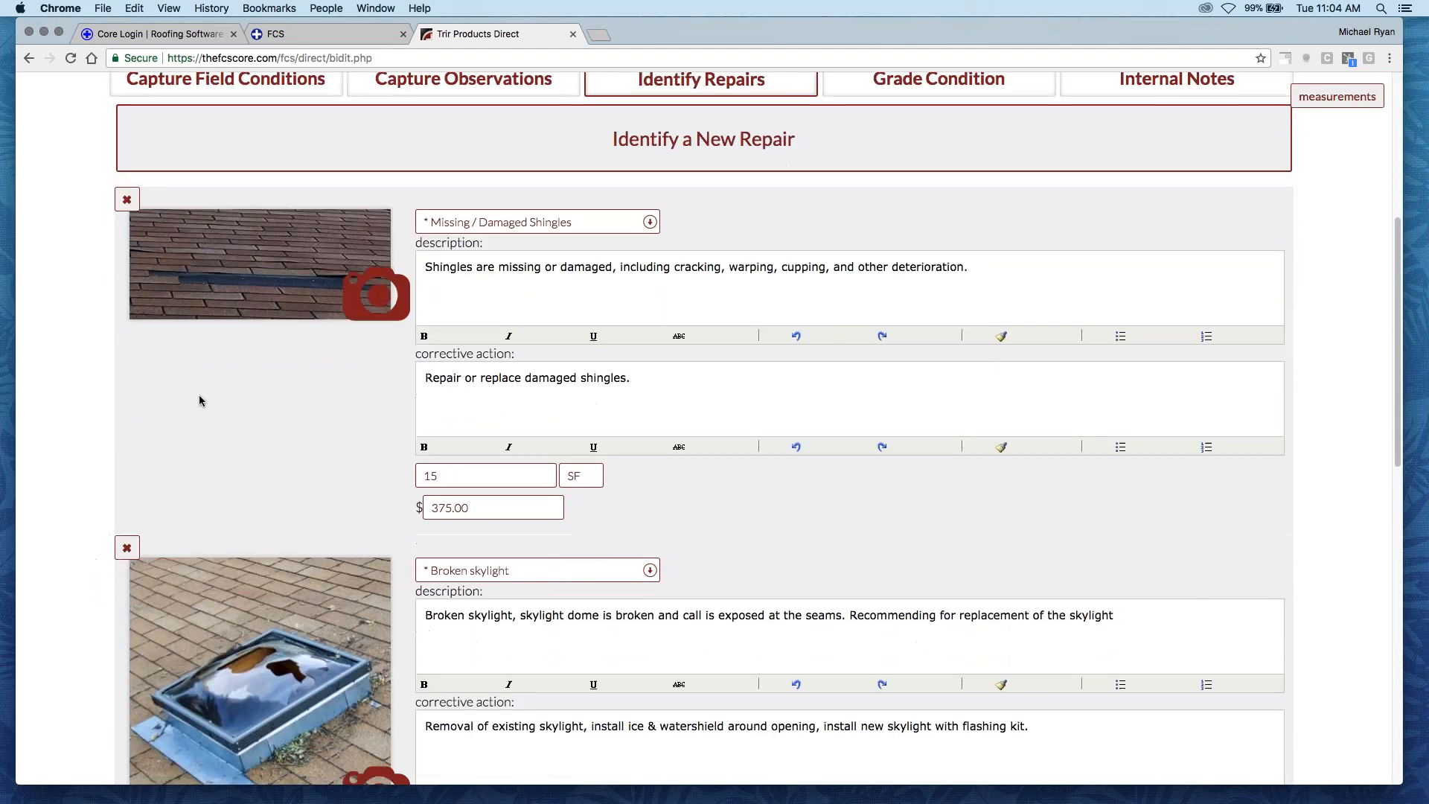
pyautogui.scroll(-4, 273, 506)
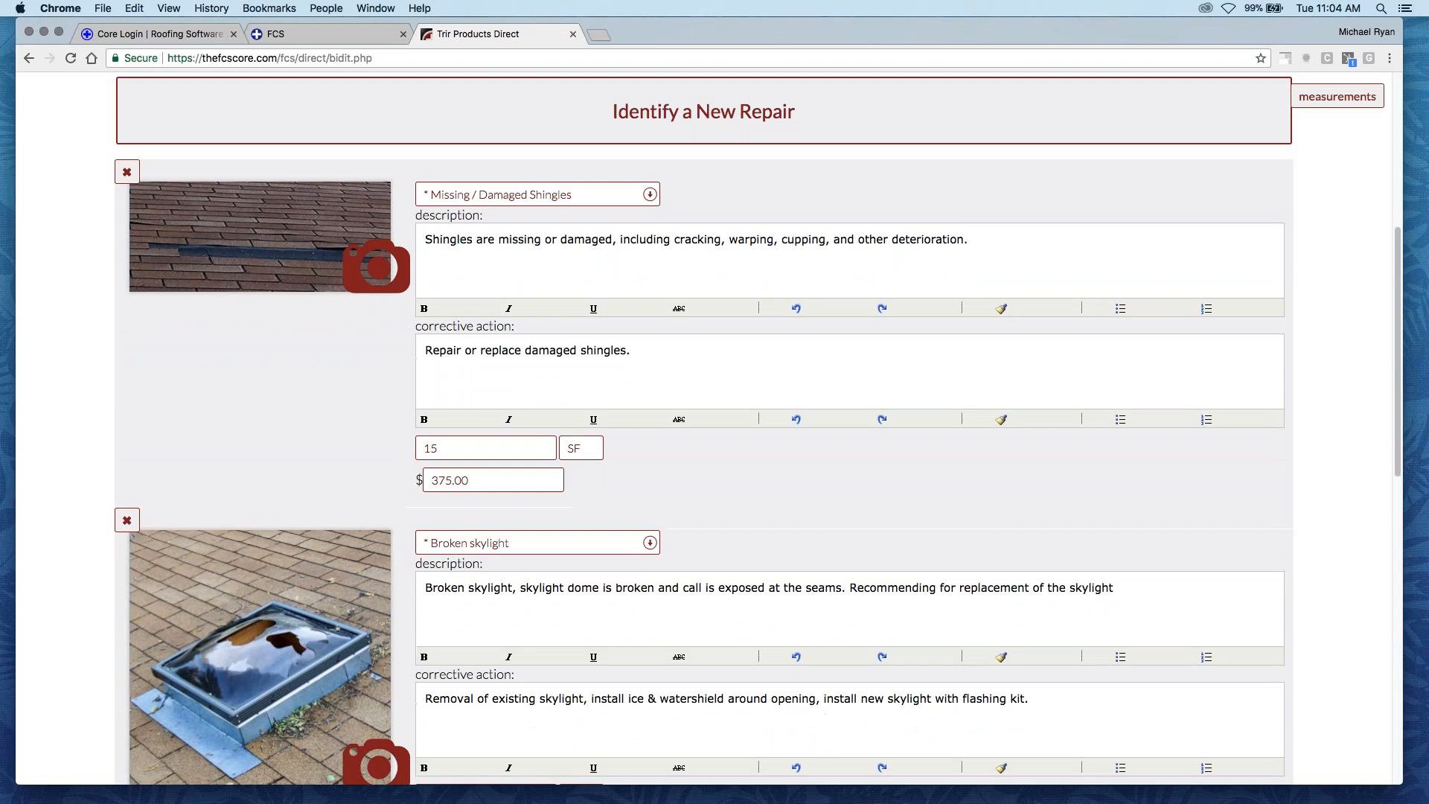
pyautogui.scroll(-4, 273, 509)
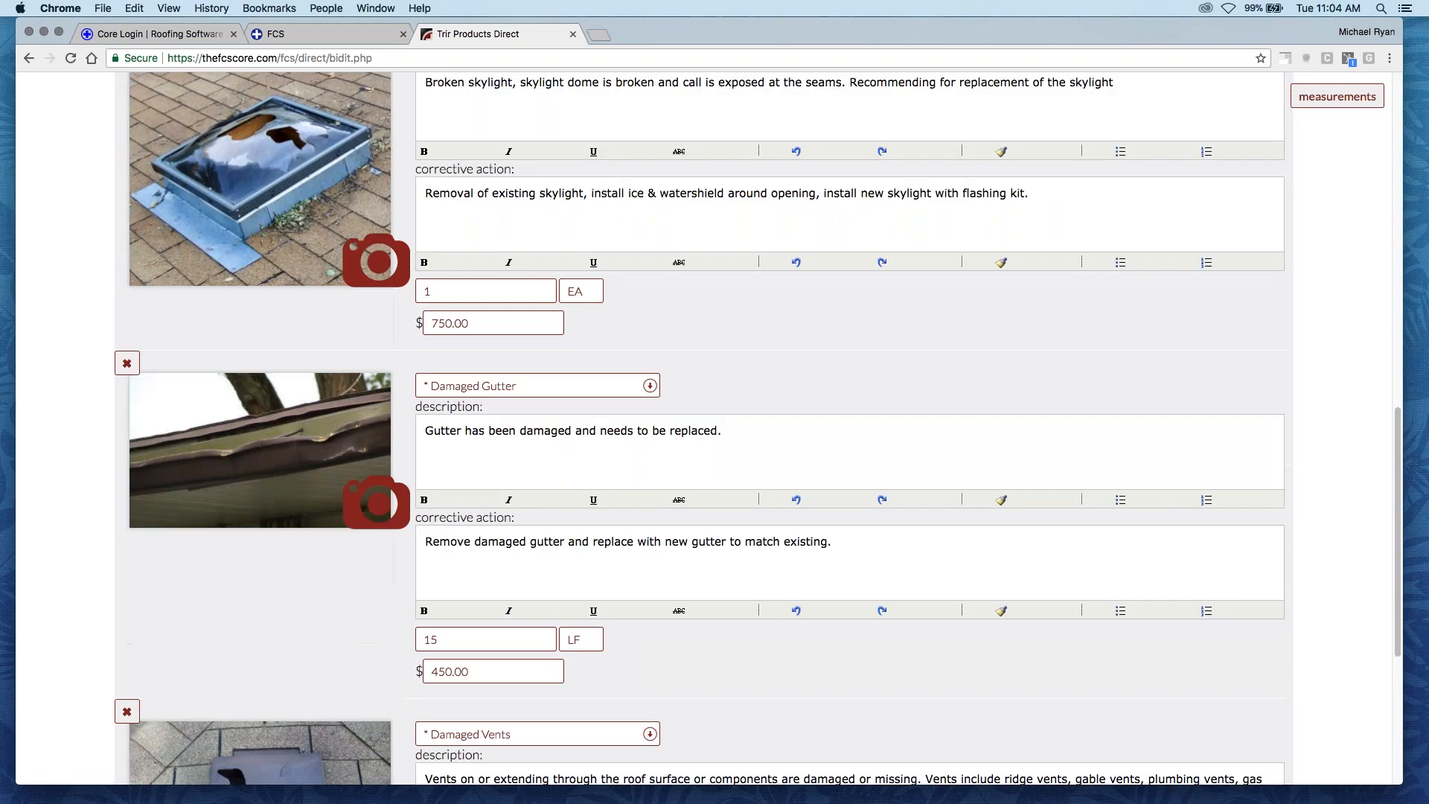
pyautogui.scroll(-4, 272, 521)
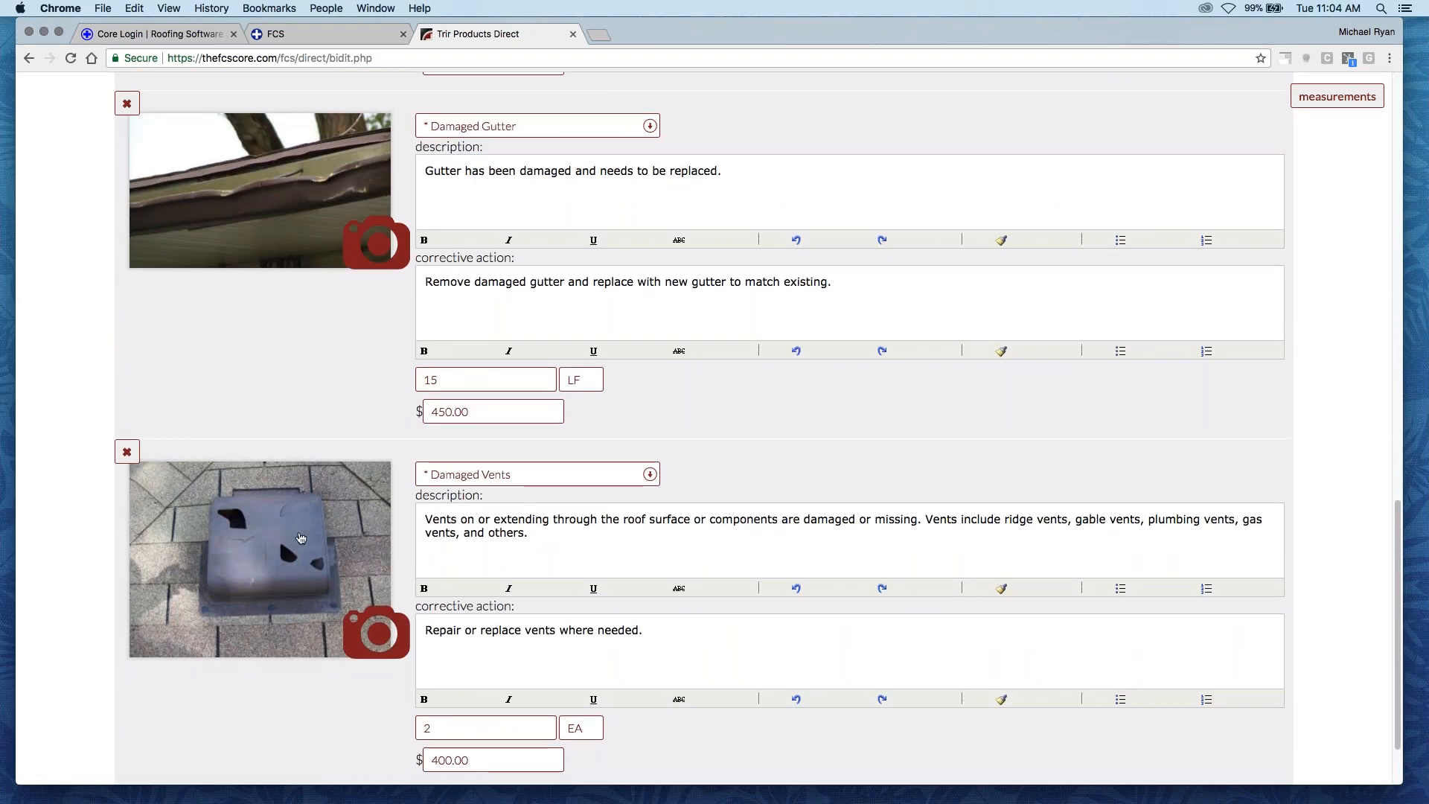
pyautogui.scroll(1, 301, 537)
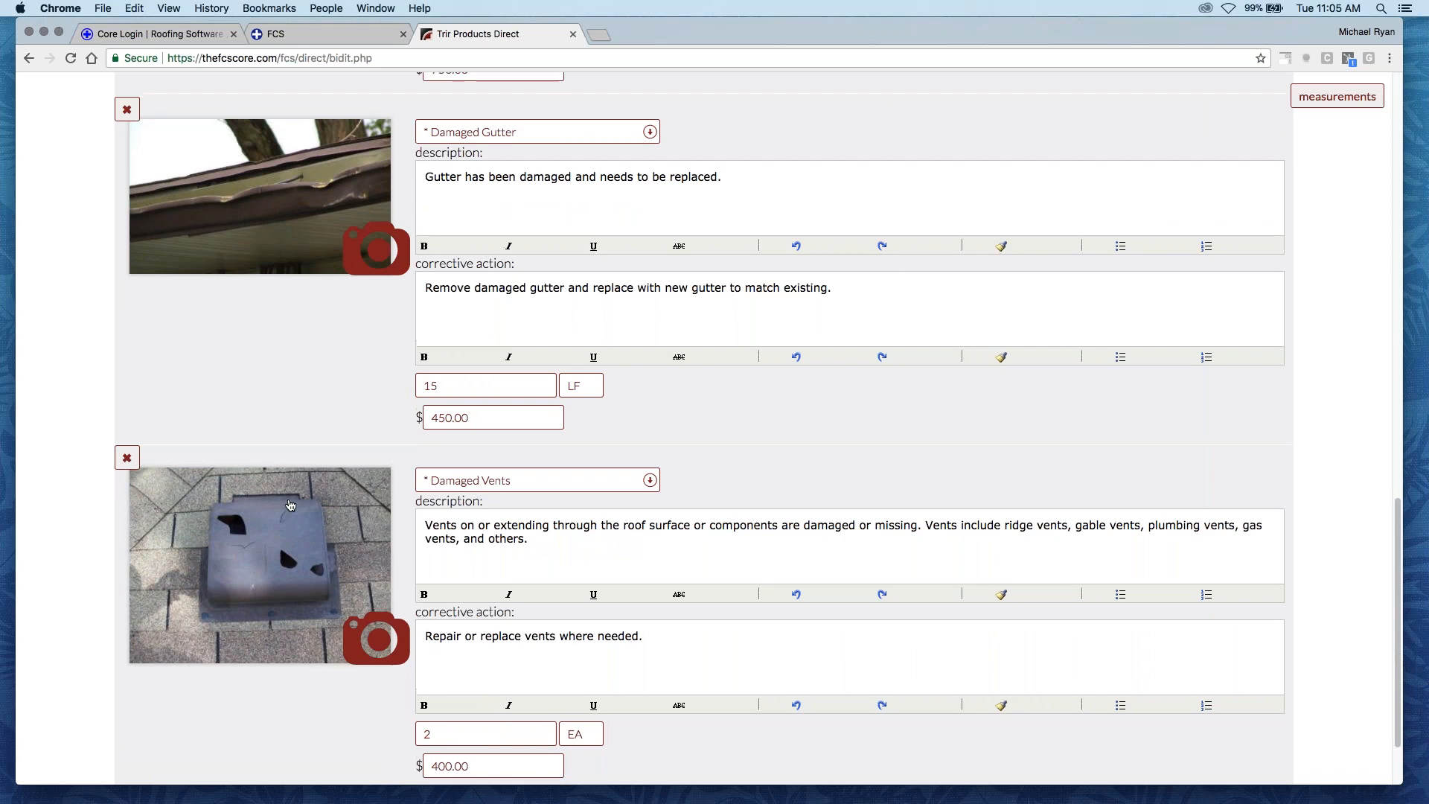
pyautogui.scroll(1, 301, 537)
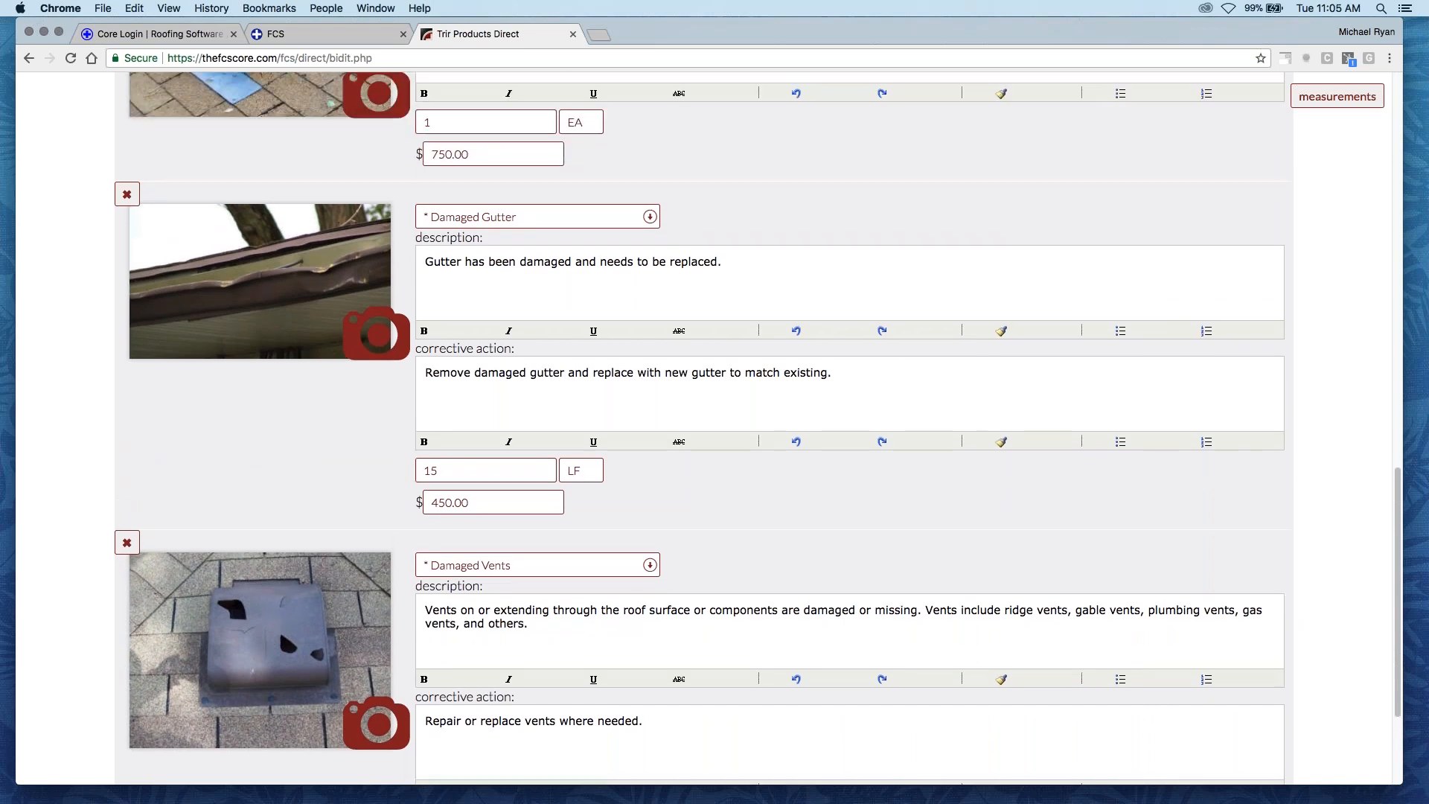
pyautogui.scroll(5, 313, 540)
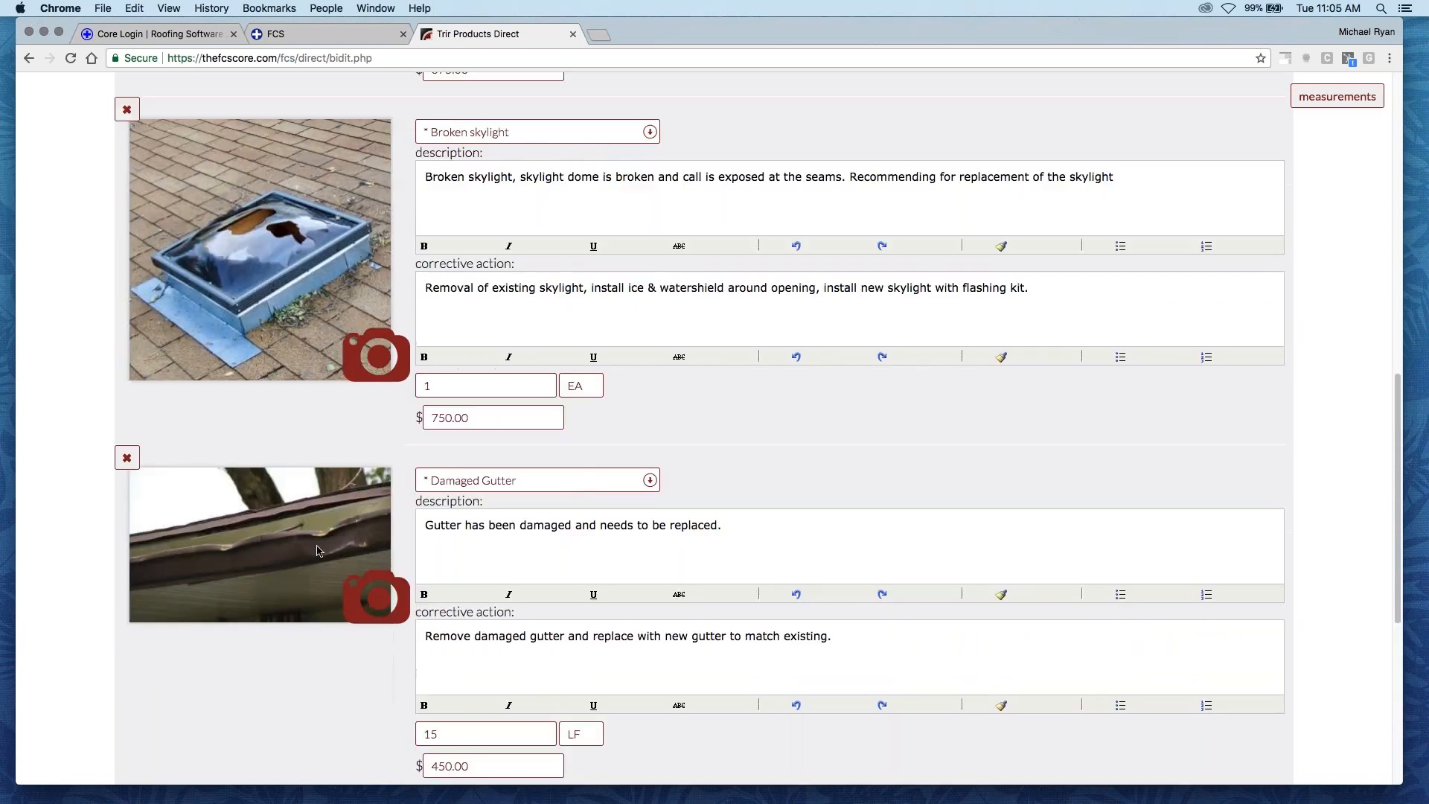
pyautogui.scroll(5, 313, 543)
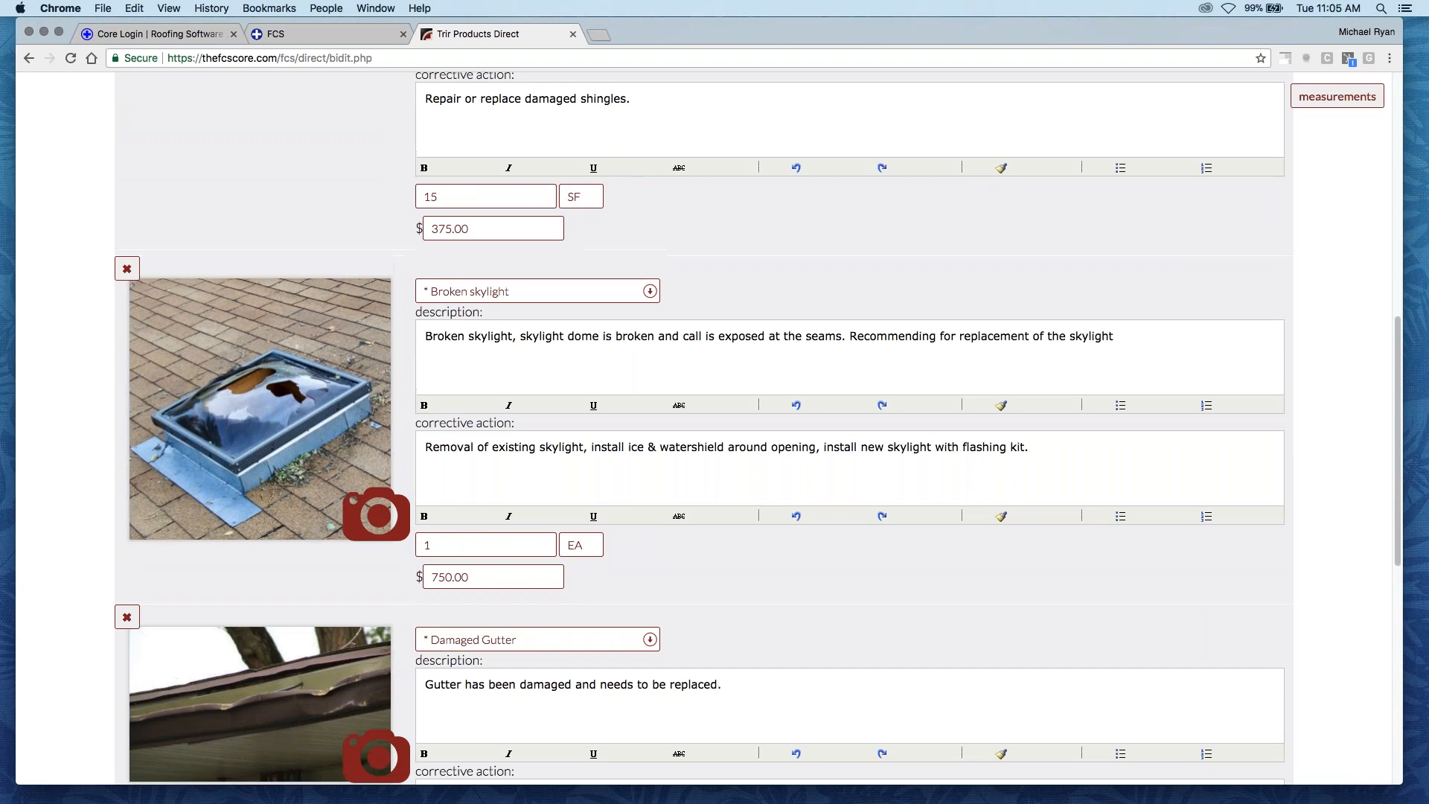
pyautogui.scroll(5, 302, 533)
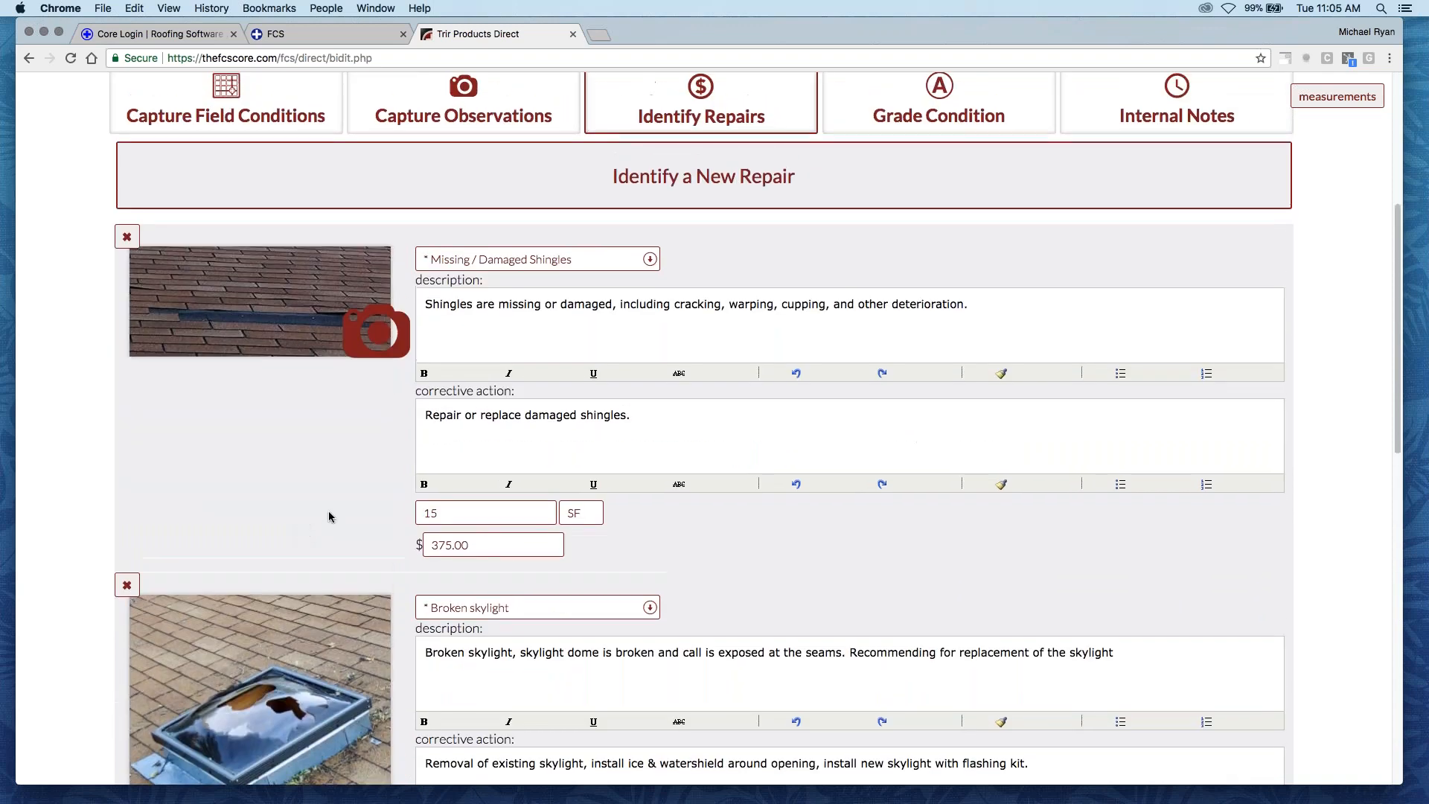
pyautogui.scroll(5, 327, 514)
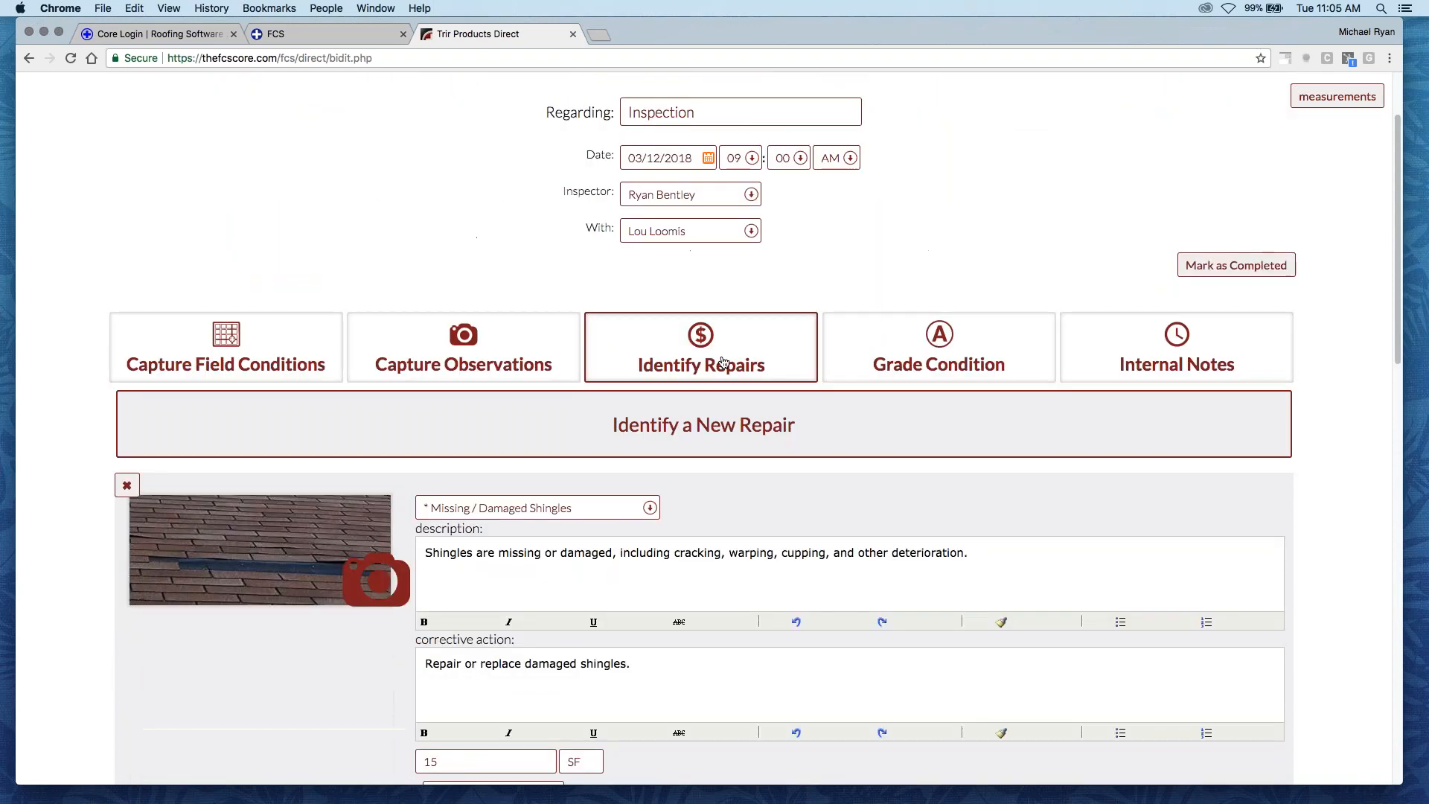
# - Add a new condition to the inspection's condition grading, graded C and described as "Roof Condition"
pyautogui.click(916, 356)
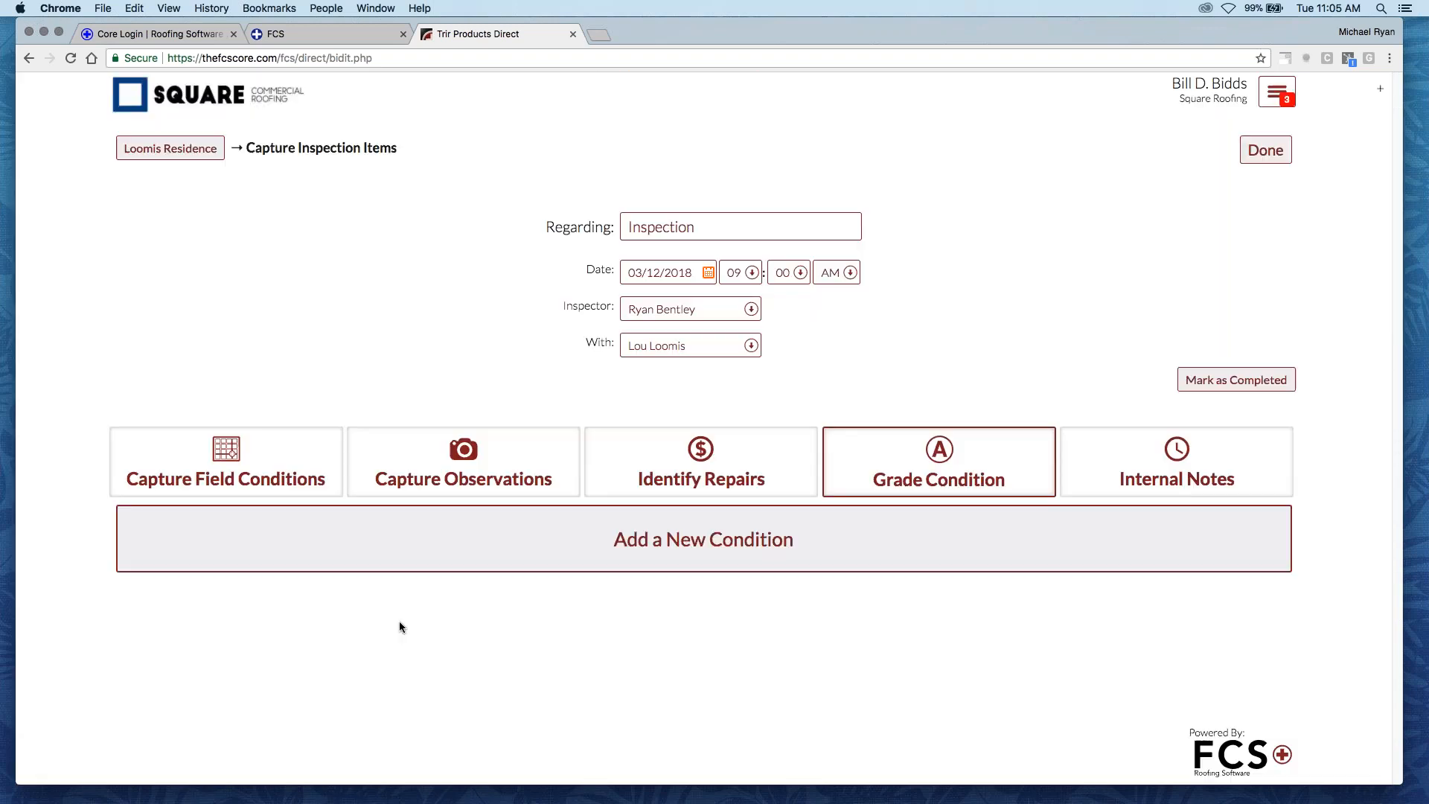
pyautogui.click(630, 541)
pyautogui.scroll(-4, 536, 461)
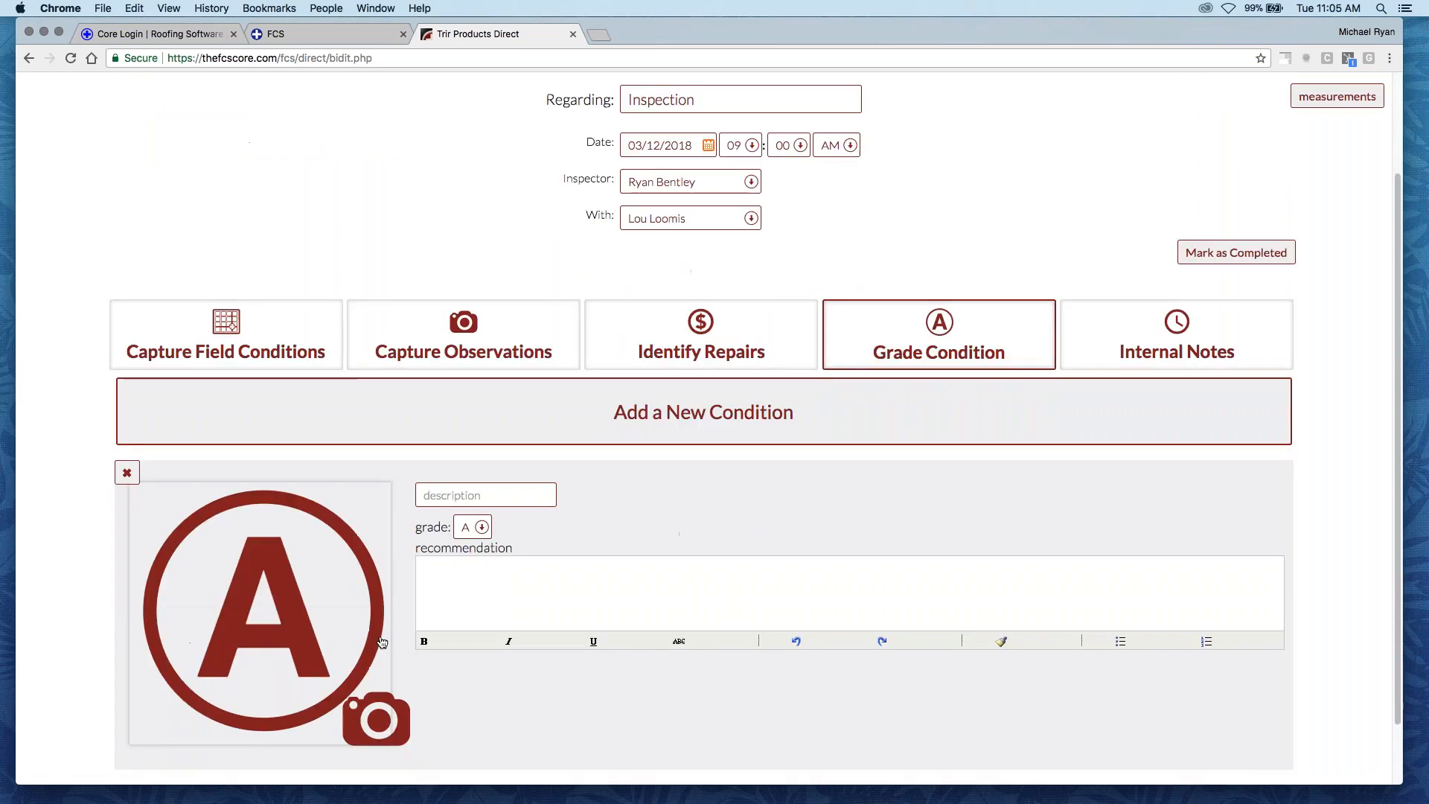
pyautogui.click(476, 452)
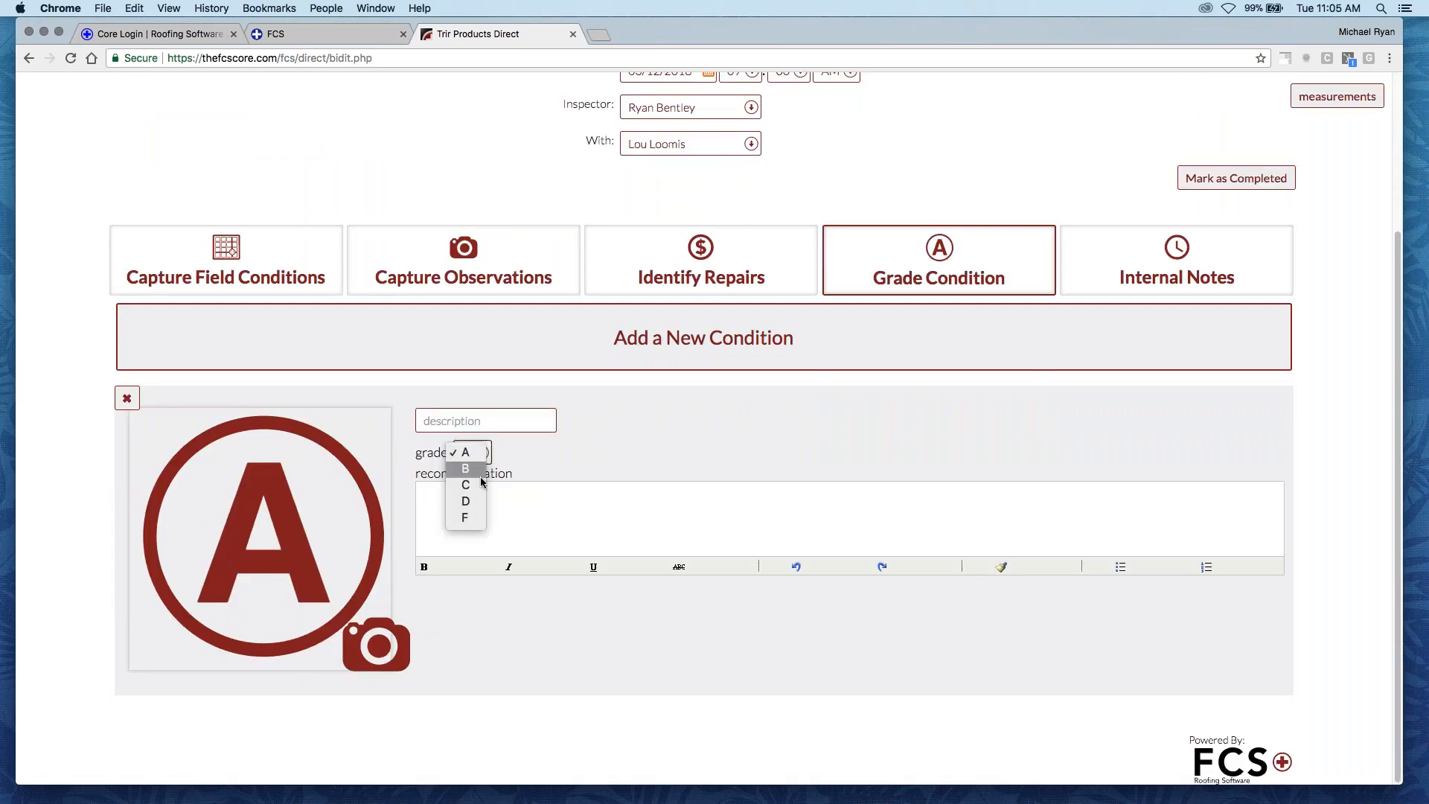
pyautogui.click(474, 487)
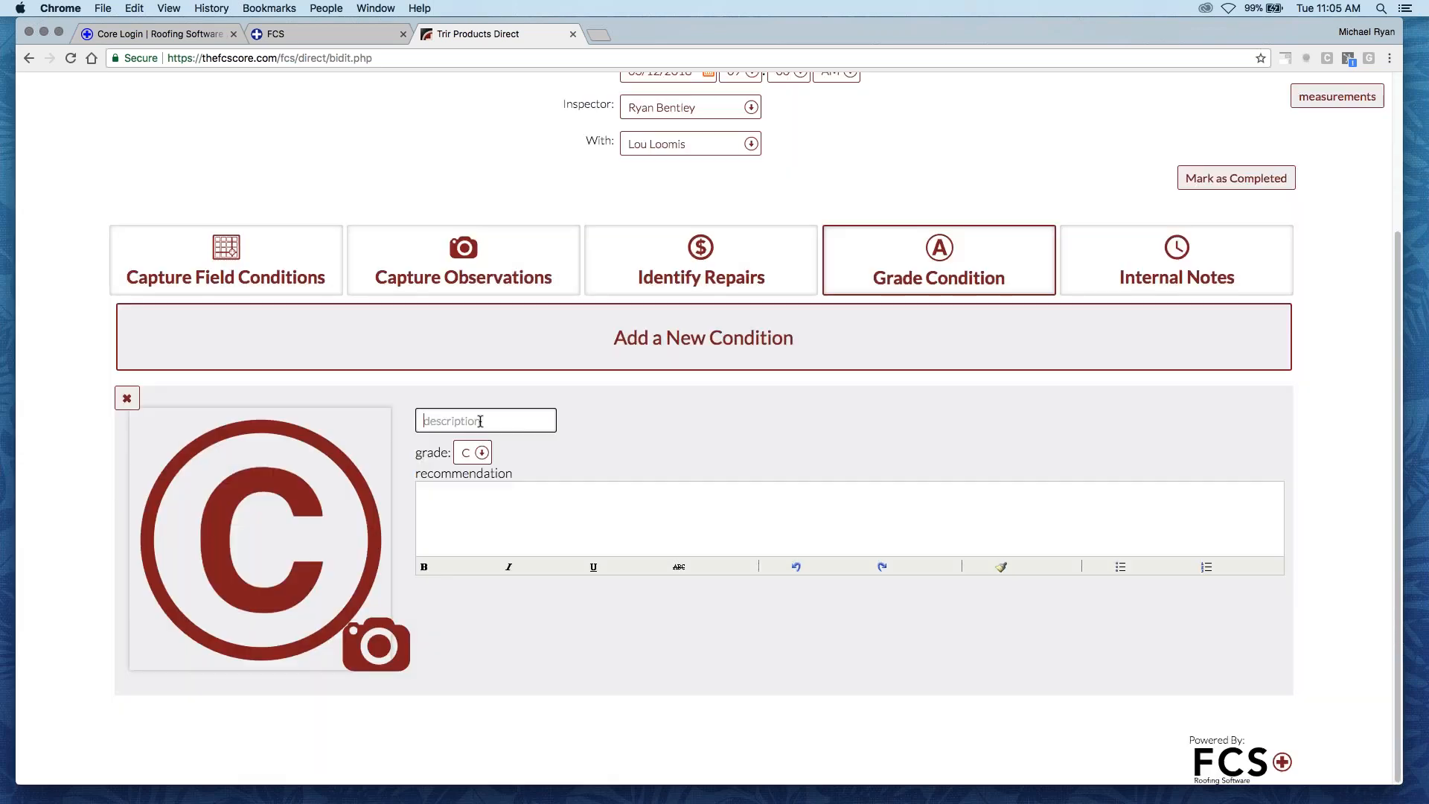
pyautogui.write('Roof Condition')
# - Enter the recommendation "The overall grade of this roof is a C." for the roof condition
pyautogui.click(482, 504)
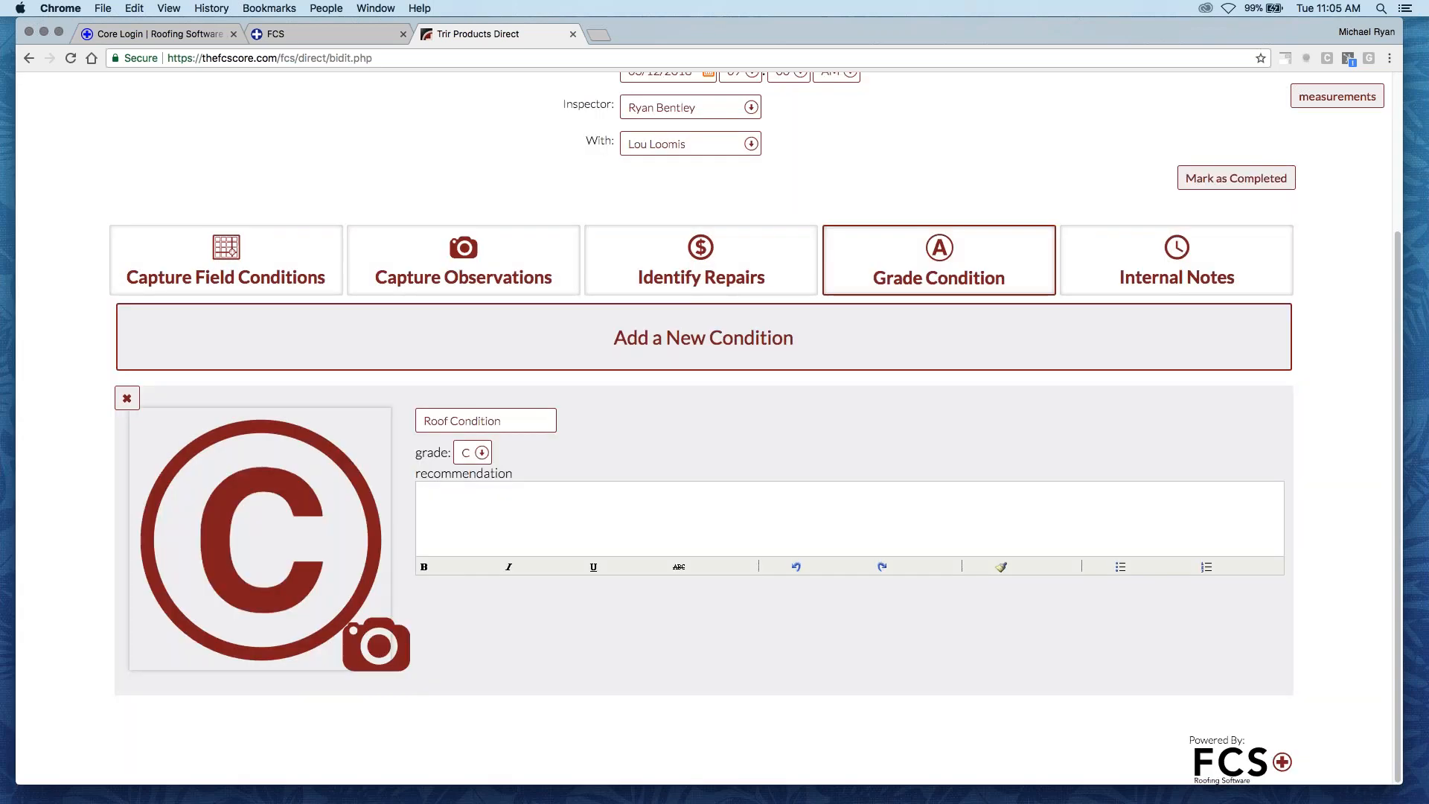
pyautogui.write('The overall grade o')
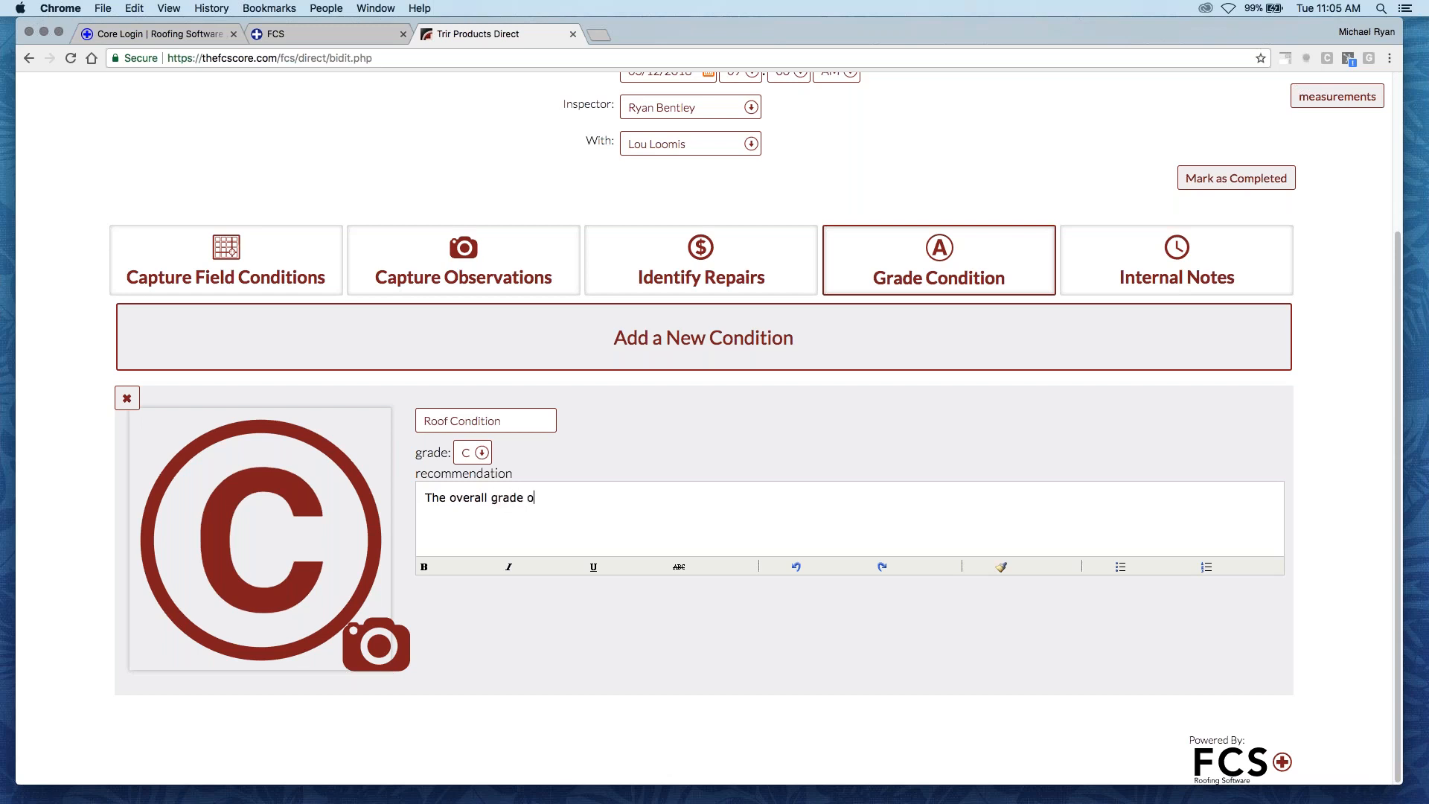
pyautogui.write('f this roof is a C.')
# - Add another blank condition below the roof condition, and delete it
pyautogui.click(665, 347)
pyautogui.scroll(-4, 664, 402)
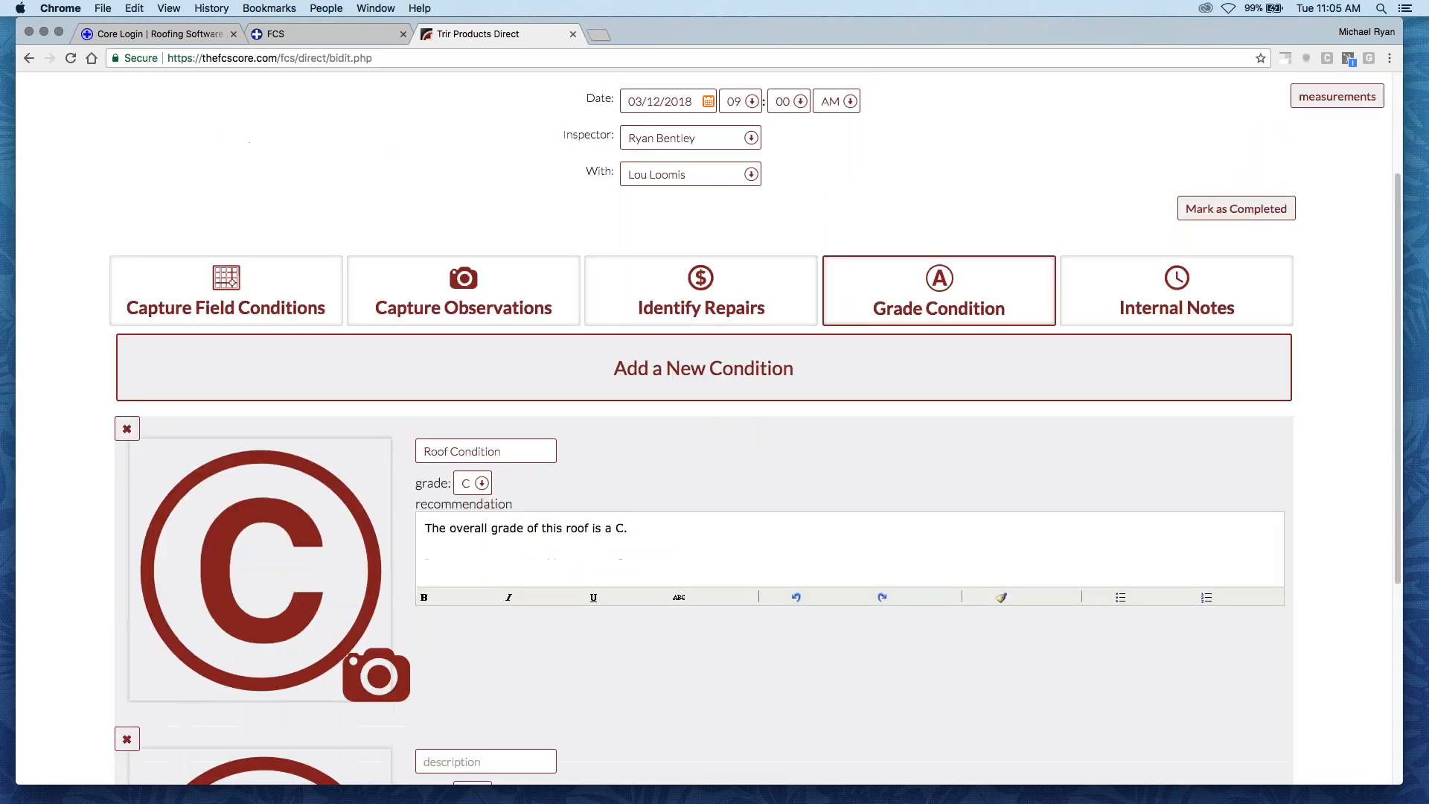
pyautogui.click(126, 622)
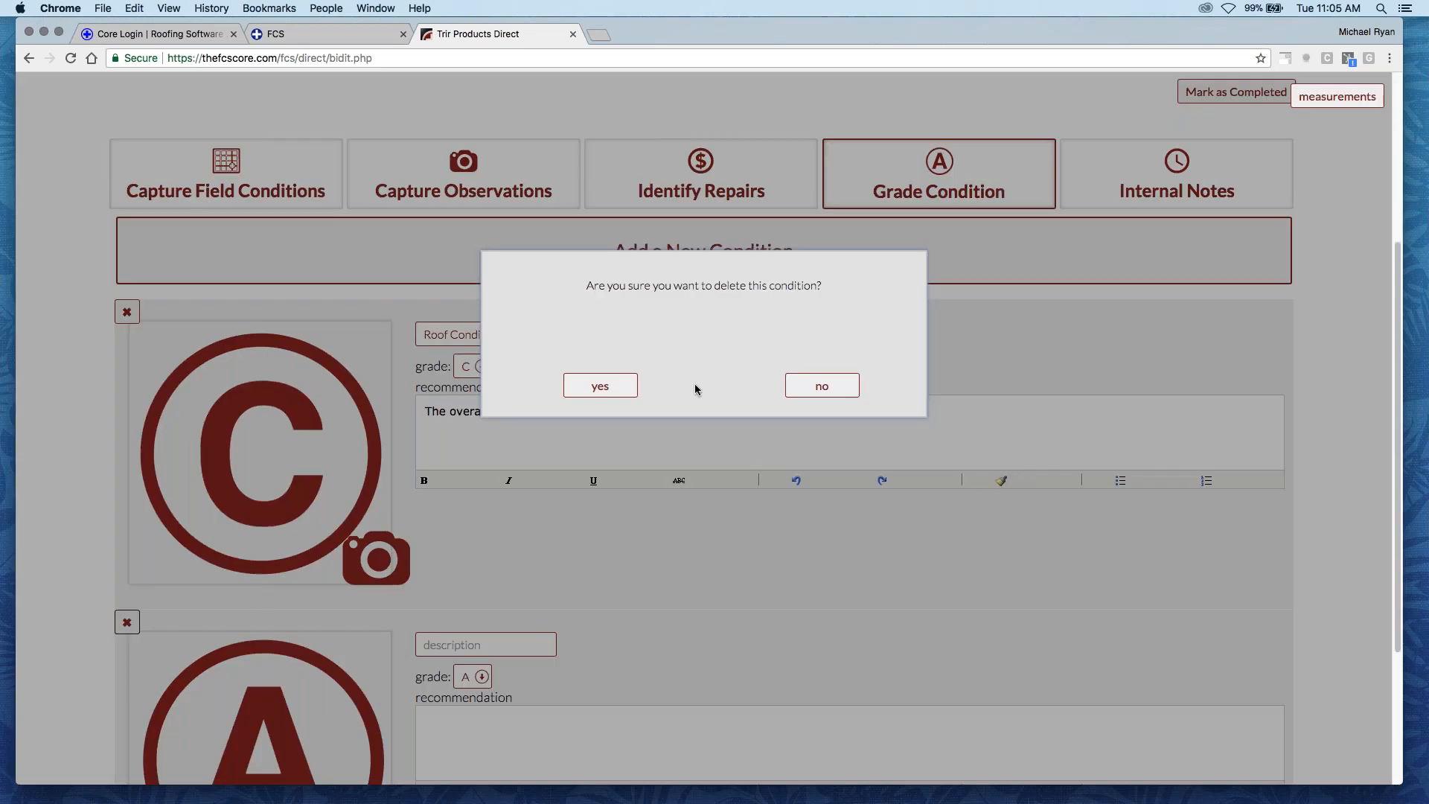
pyautogui.click(599, 384)
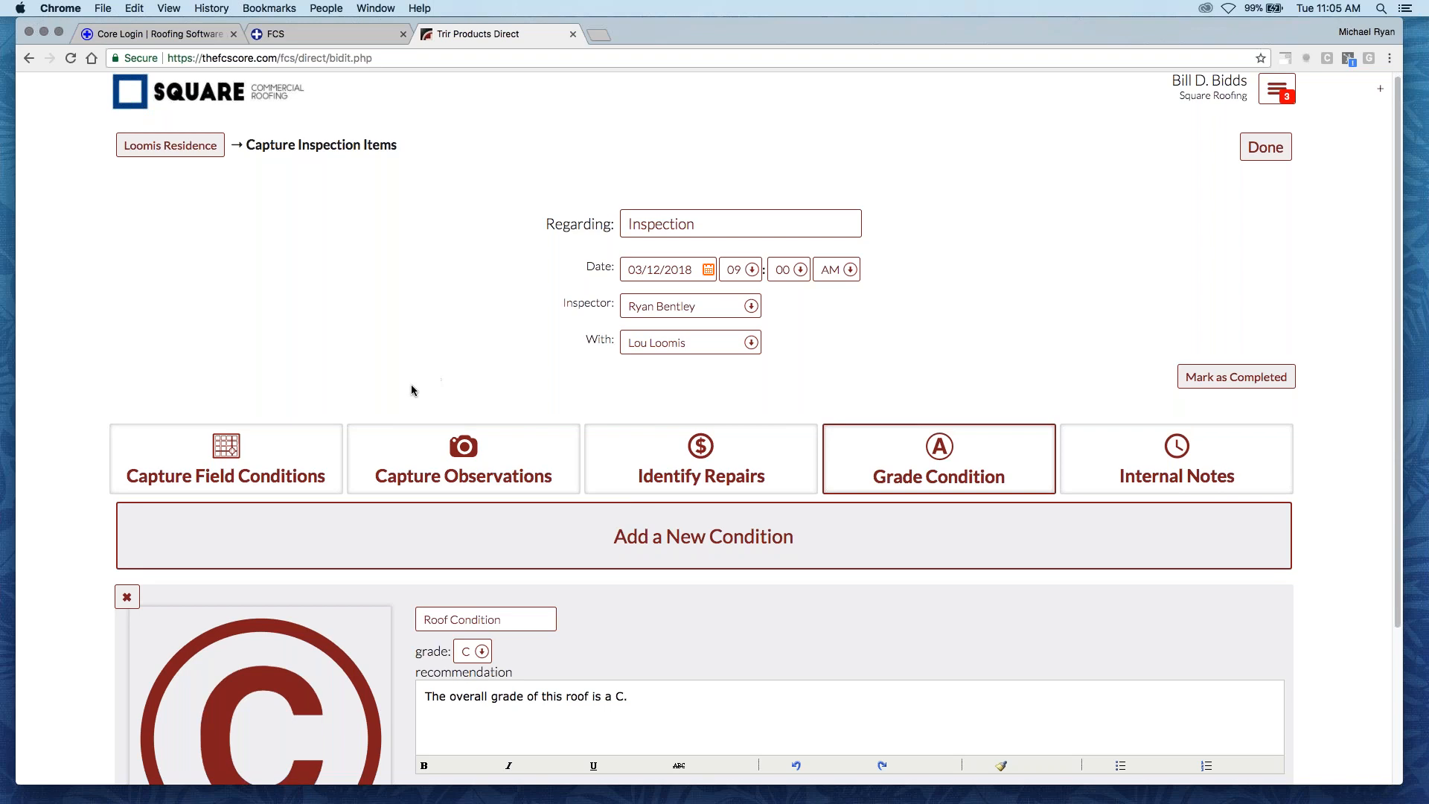
# - Return to the property's page and open its Inspection proposal, which has Lead status, from the property's proposals
pyautogui.scroll(-1, 405, 379)
pyautogui.scroll(1, 335, 371)
pyautogui.click(170, 147)
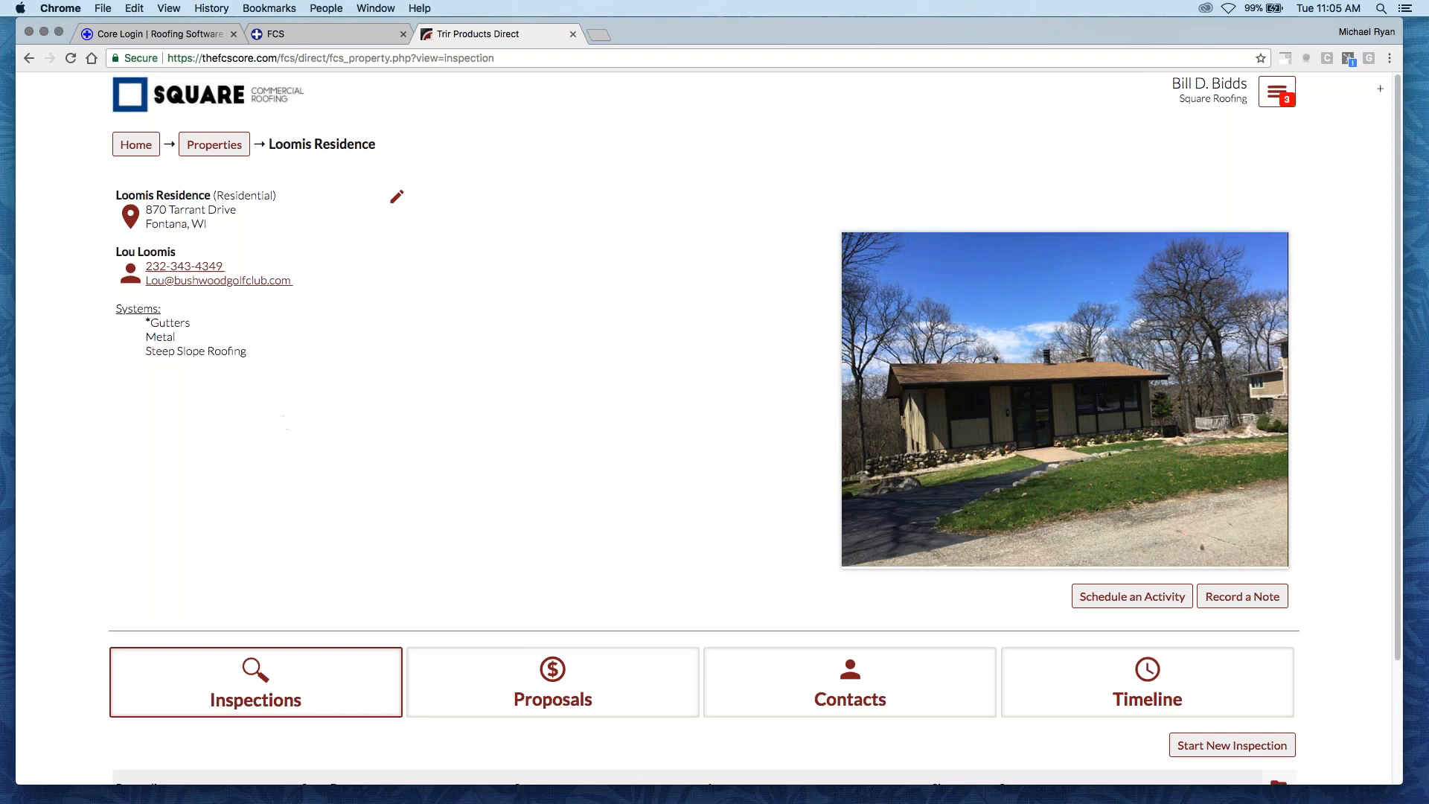
pyautogui.scroll(-3, 578, 543)
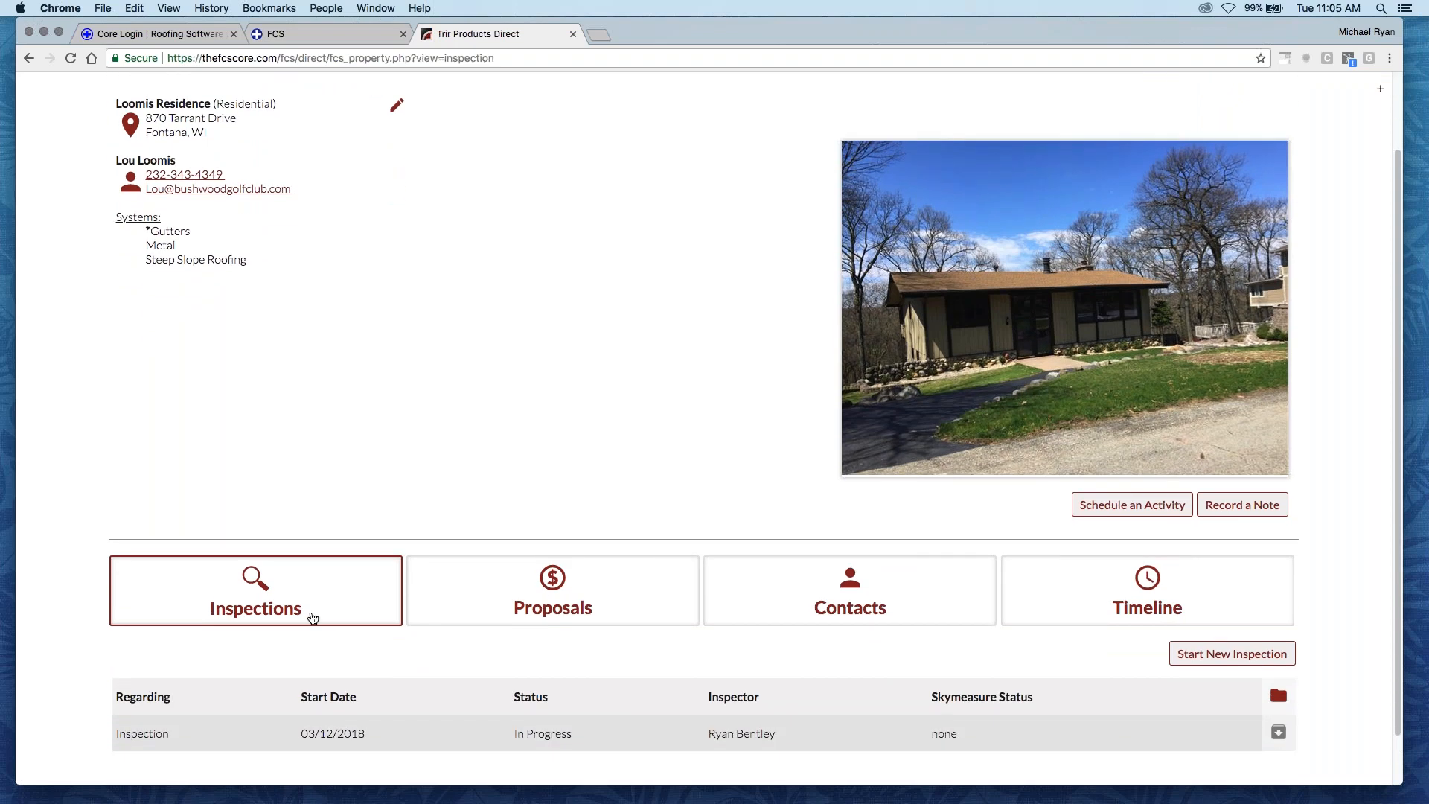
pyautogui.click(596, 586)
pyautogui.scroll(-1, 427, 493)
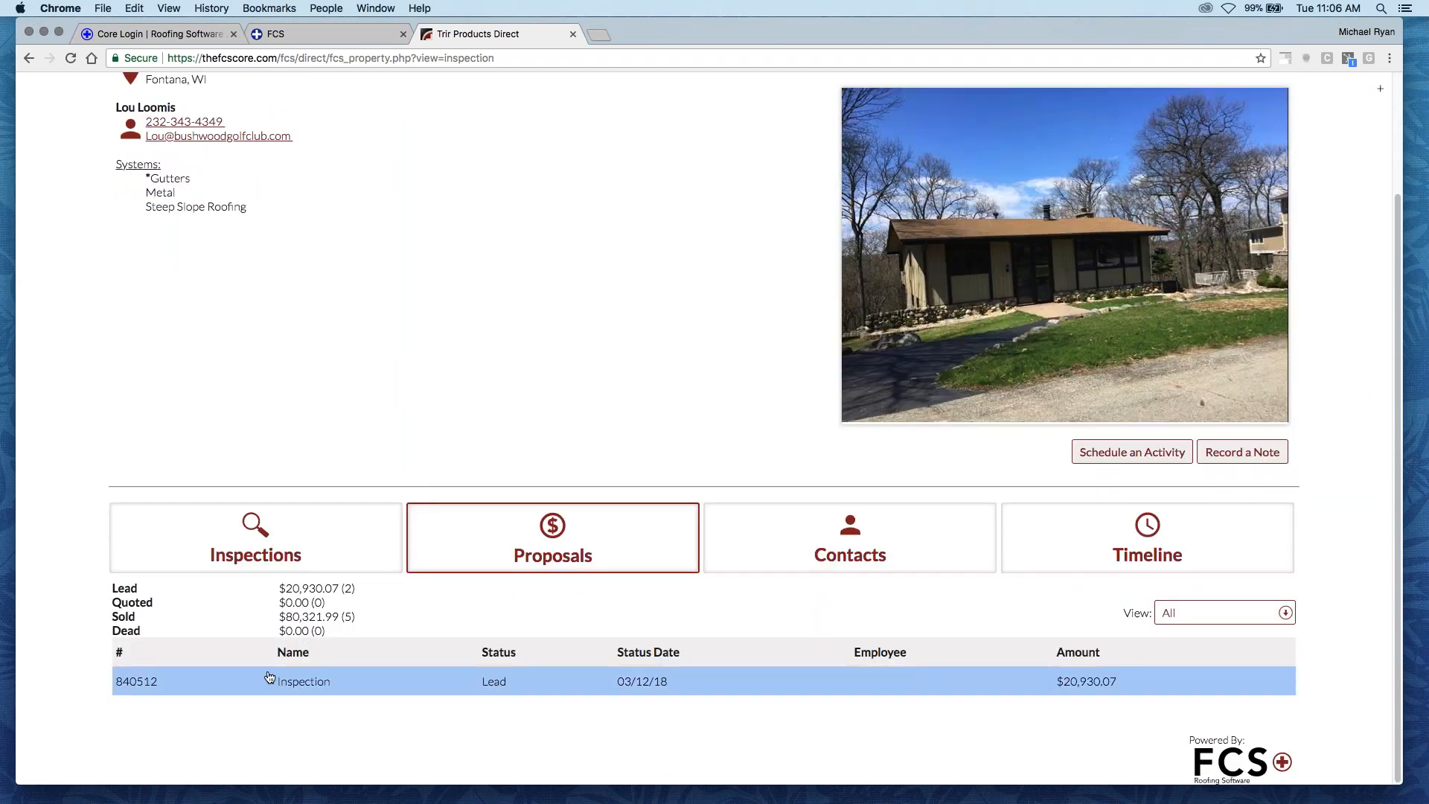
pyautogui.click(330, 675)
pyautogui.click(697, 679)
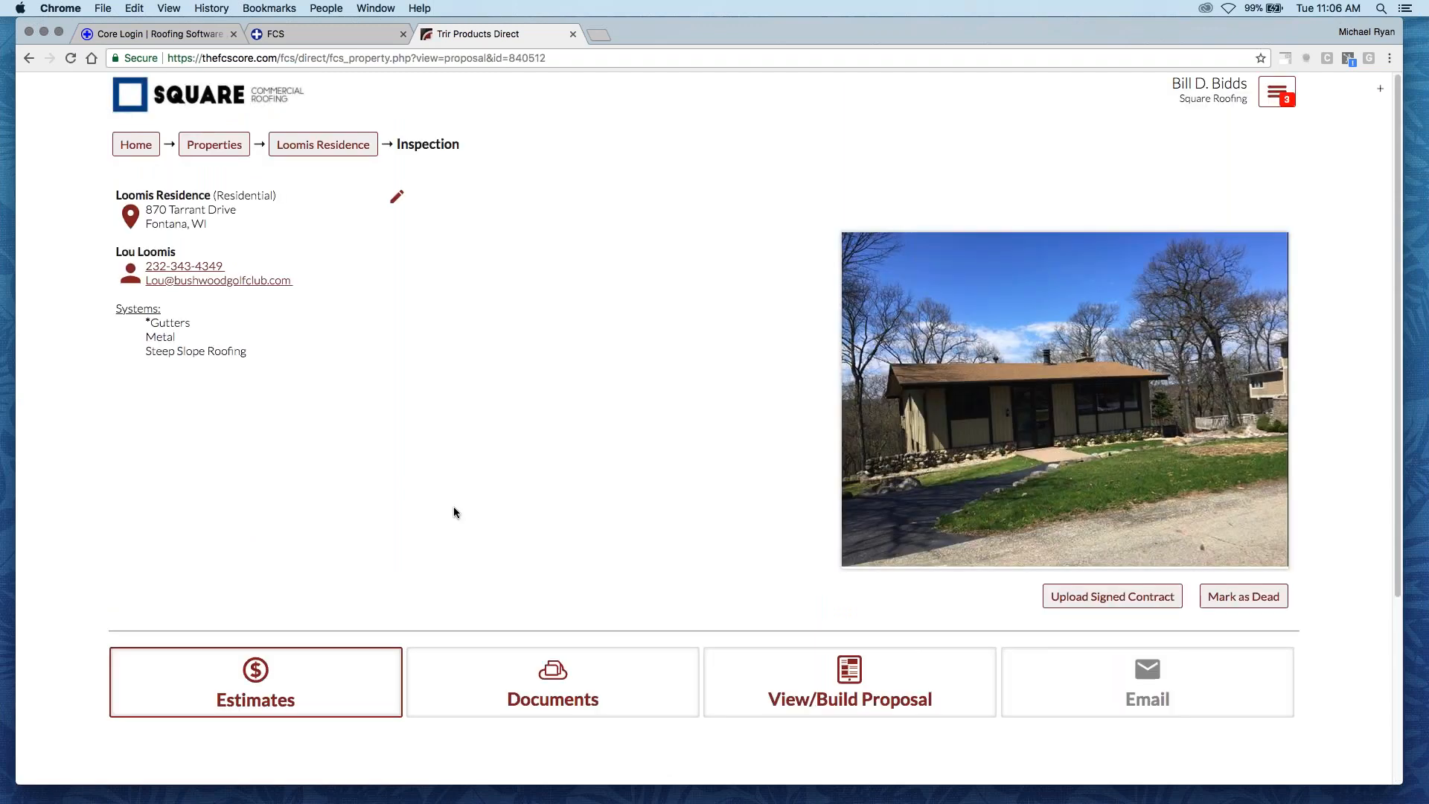
# - Review the proposal's existing GAF Timberline and IKO Cambridge estimates, including their descriptions and prices
pyautogui.scroll(-2, 212, 561)
pyautogui.scroll(-4, 233, 528)
pyautogui.scroll(-1, 182, 474)
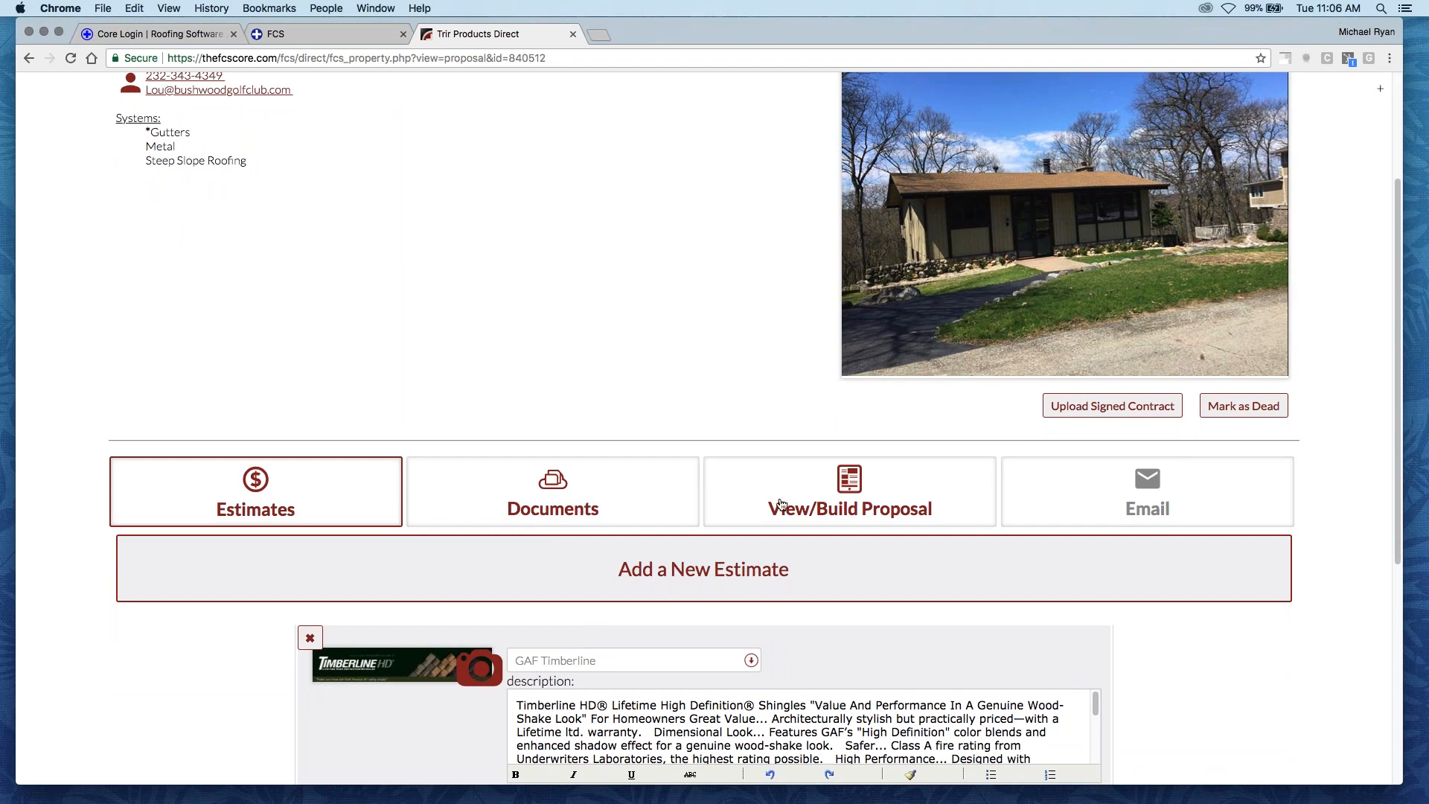
pyautogui.scroll(-3, 767, 502)
pyautogui.scroll(-6, 245, 596)
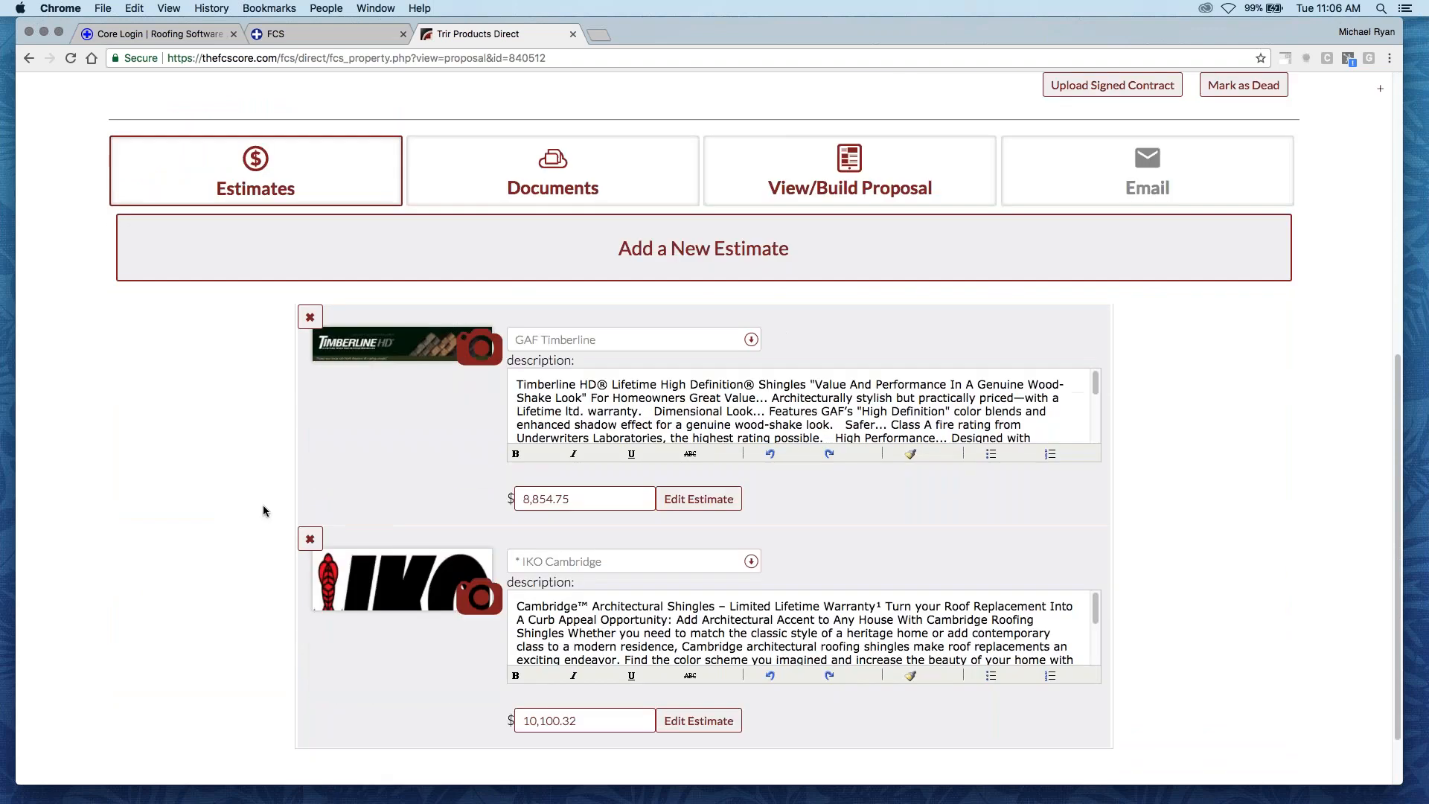
pyautogui.scroll(-1, 318, 632)
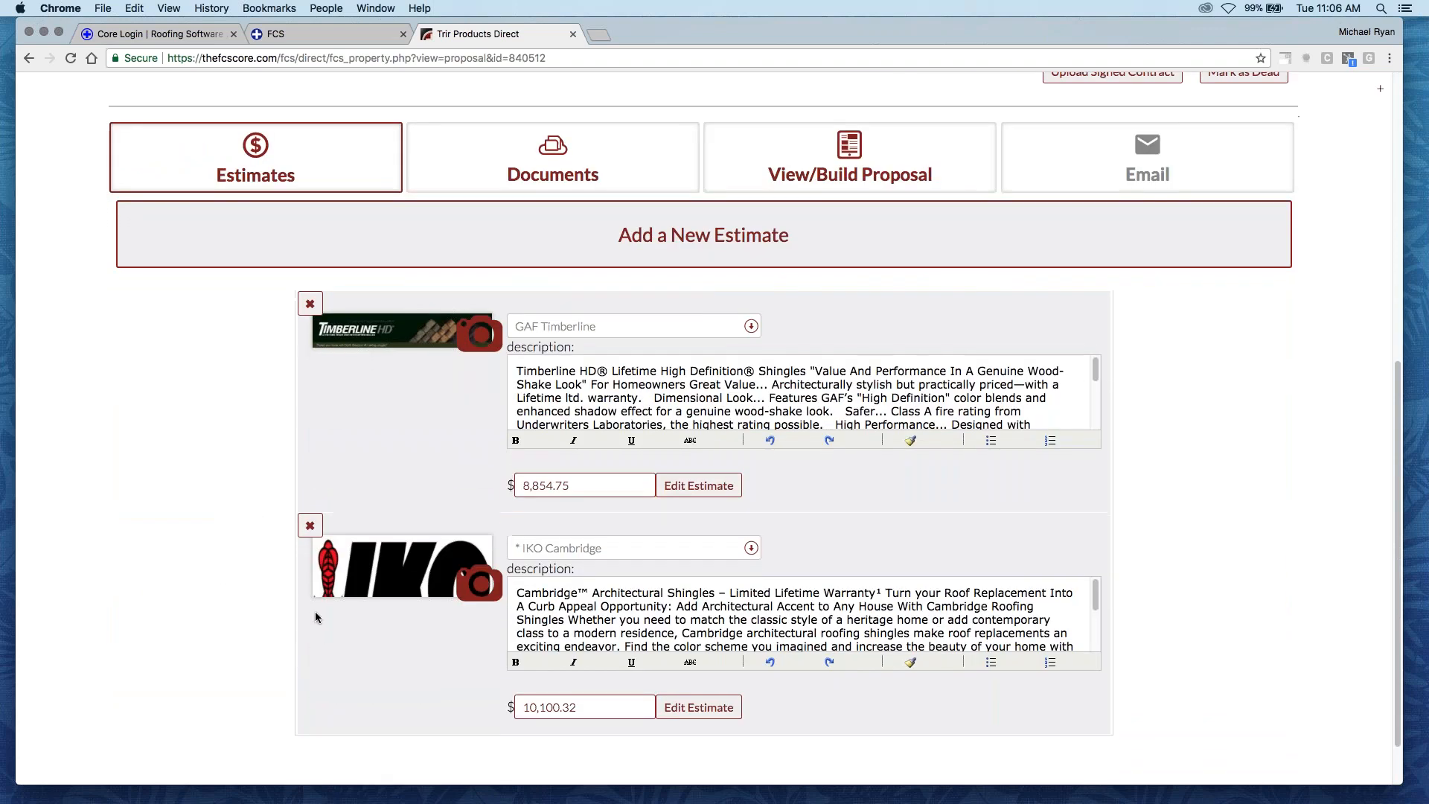
# - Add a new estimate to the proposal using the distributor's IKO Cambridge AR assembly for Steep Slope Roofing
pyautogui.click(686, 255)
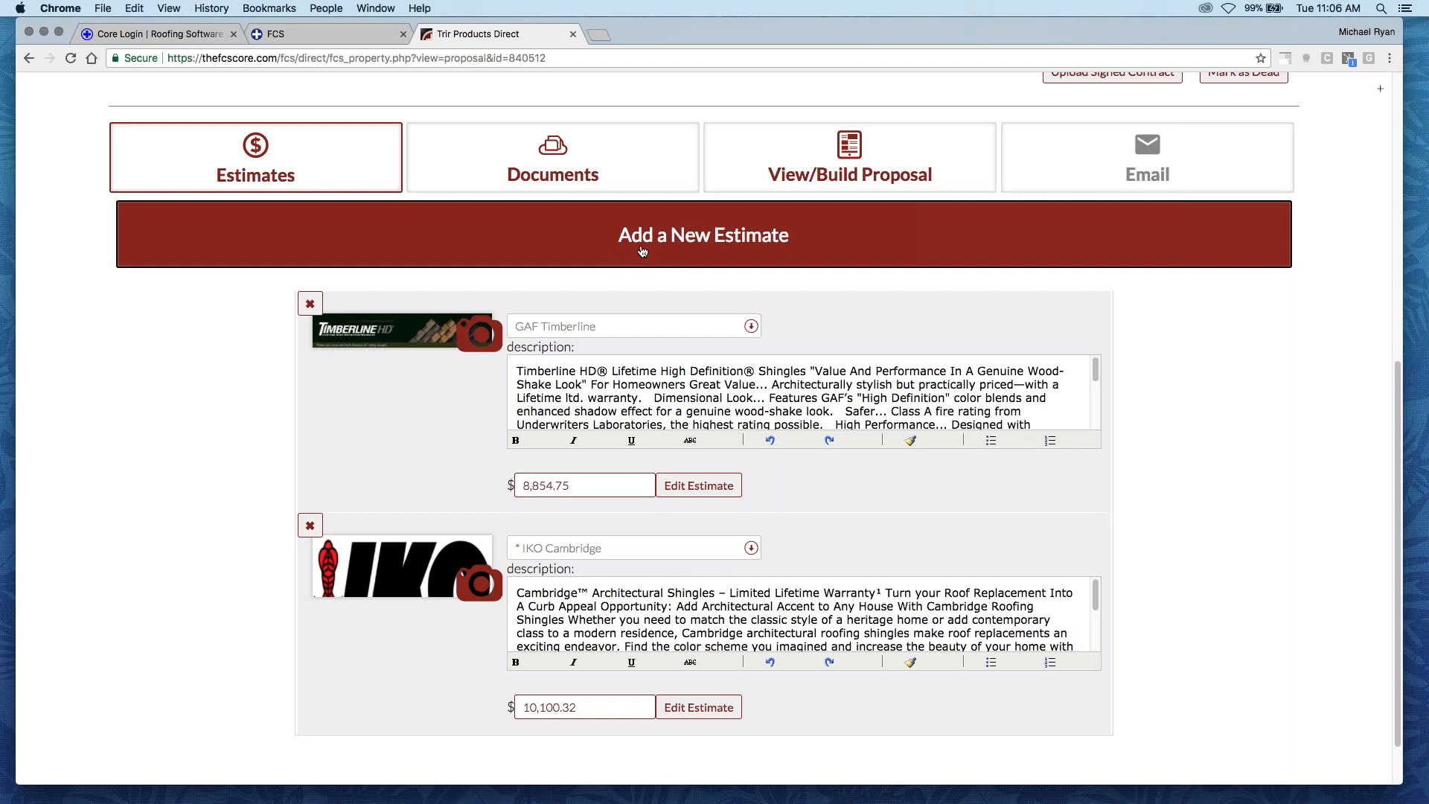
pyautogui.click(688, 236)
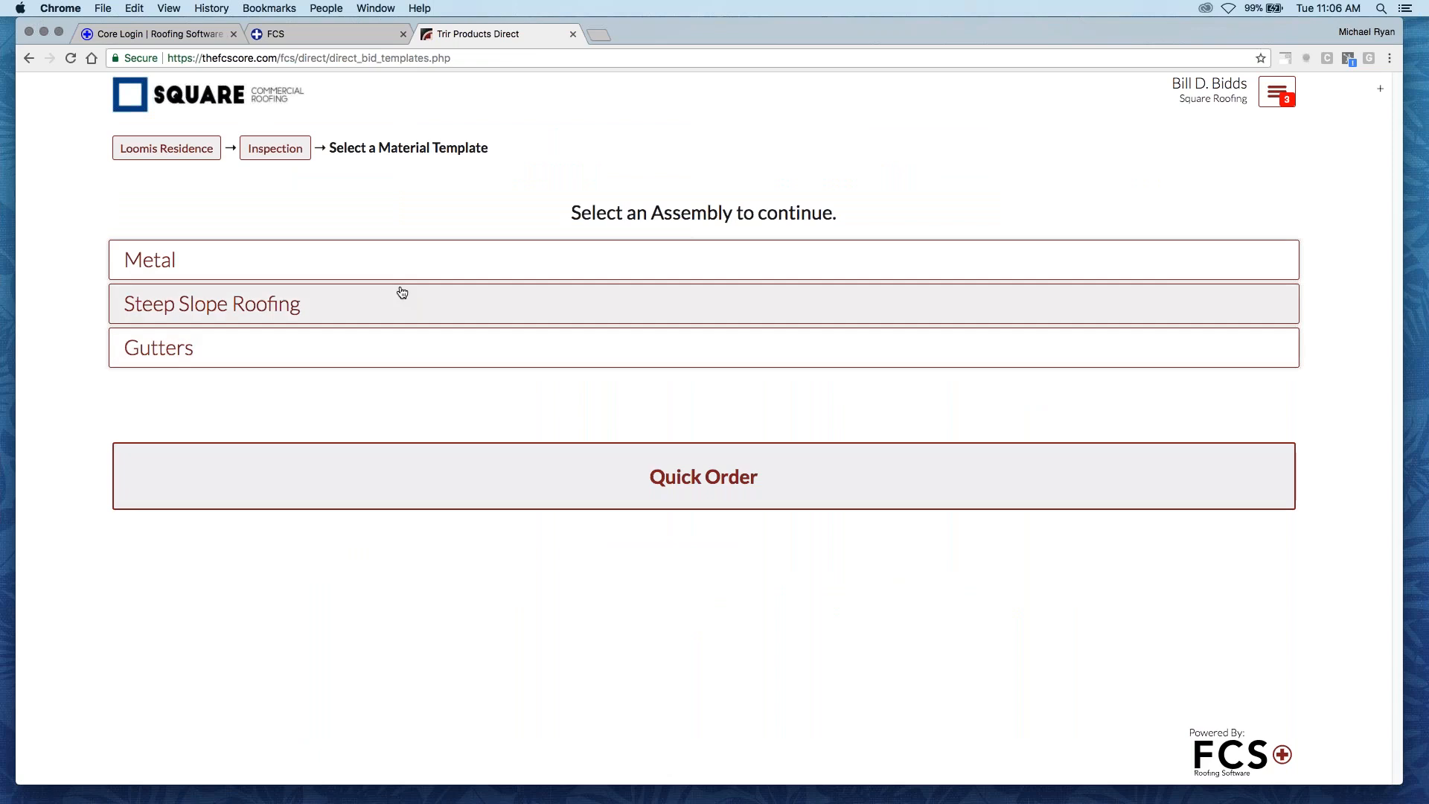
pyautogui.click(372, 318)
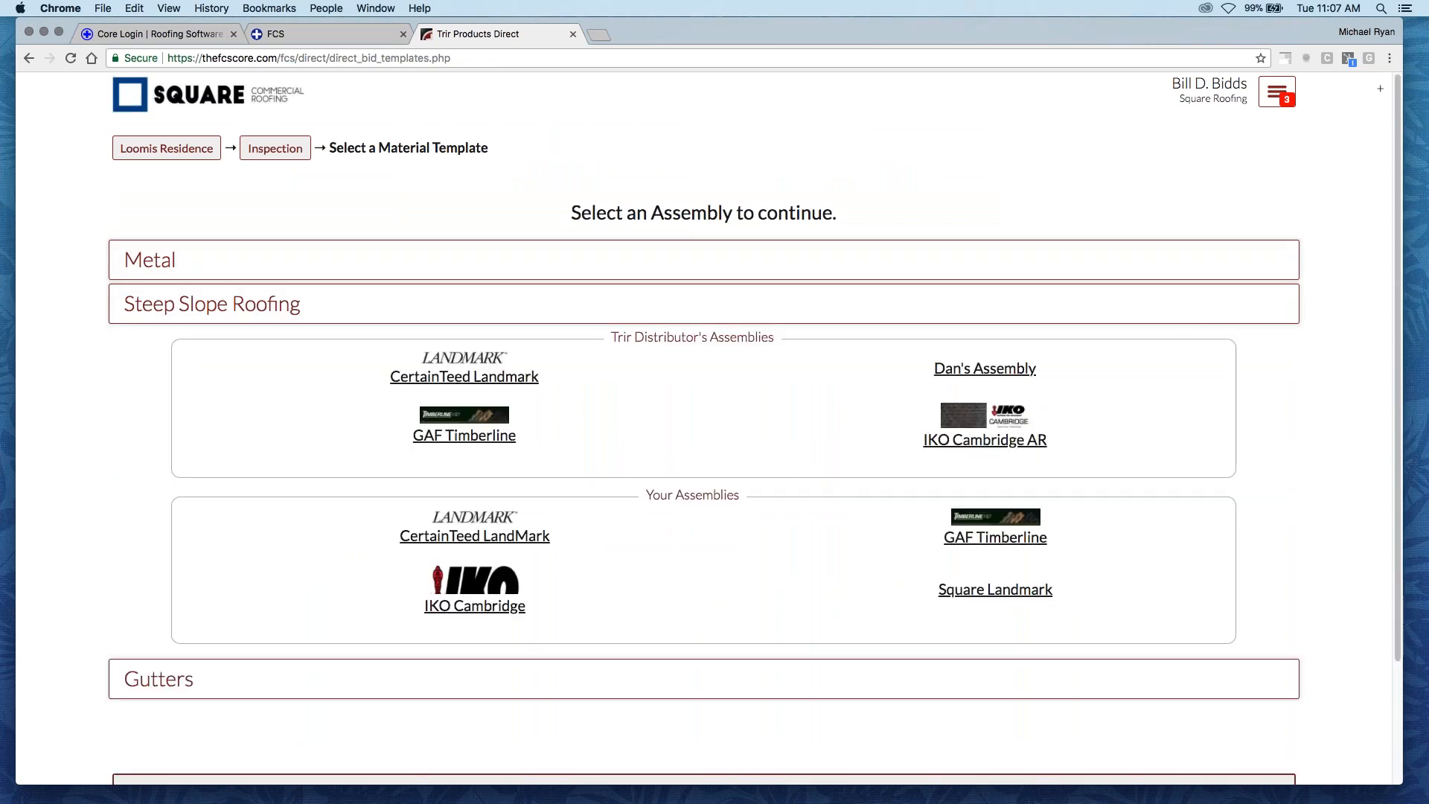
pyautogui.click(974, 442)
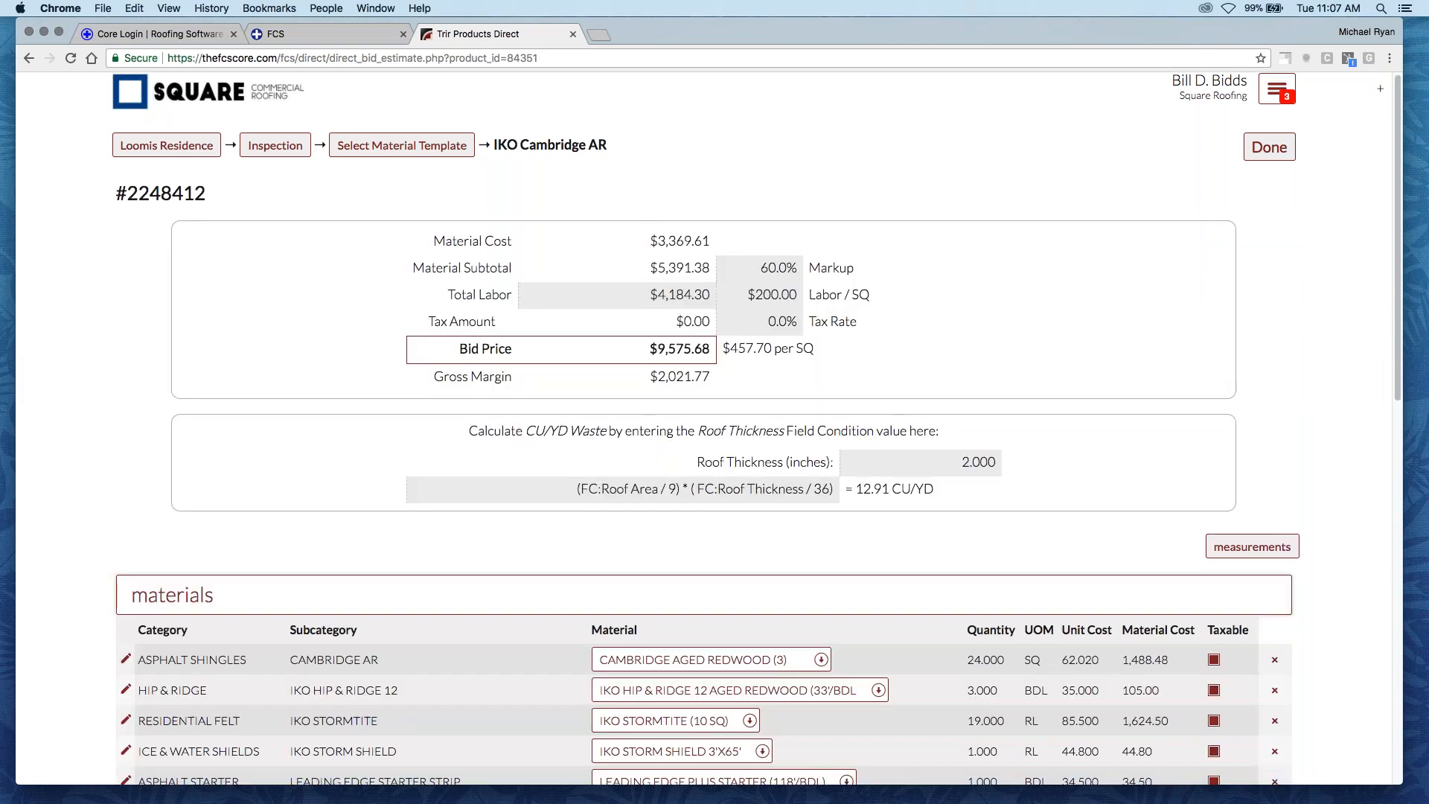
# - Check the new estimate's bid pricing, material quantities and product description, and finish the estimate
pyautogui.scroll(-3, 439, 592)
pyautogui.scroll(-2, 447, 587)
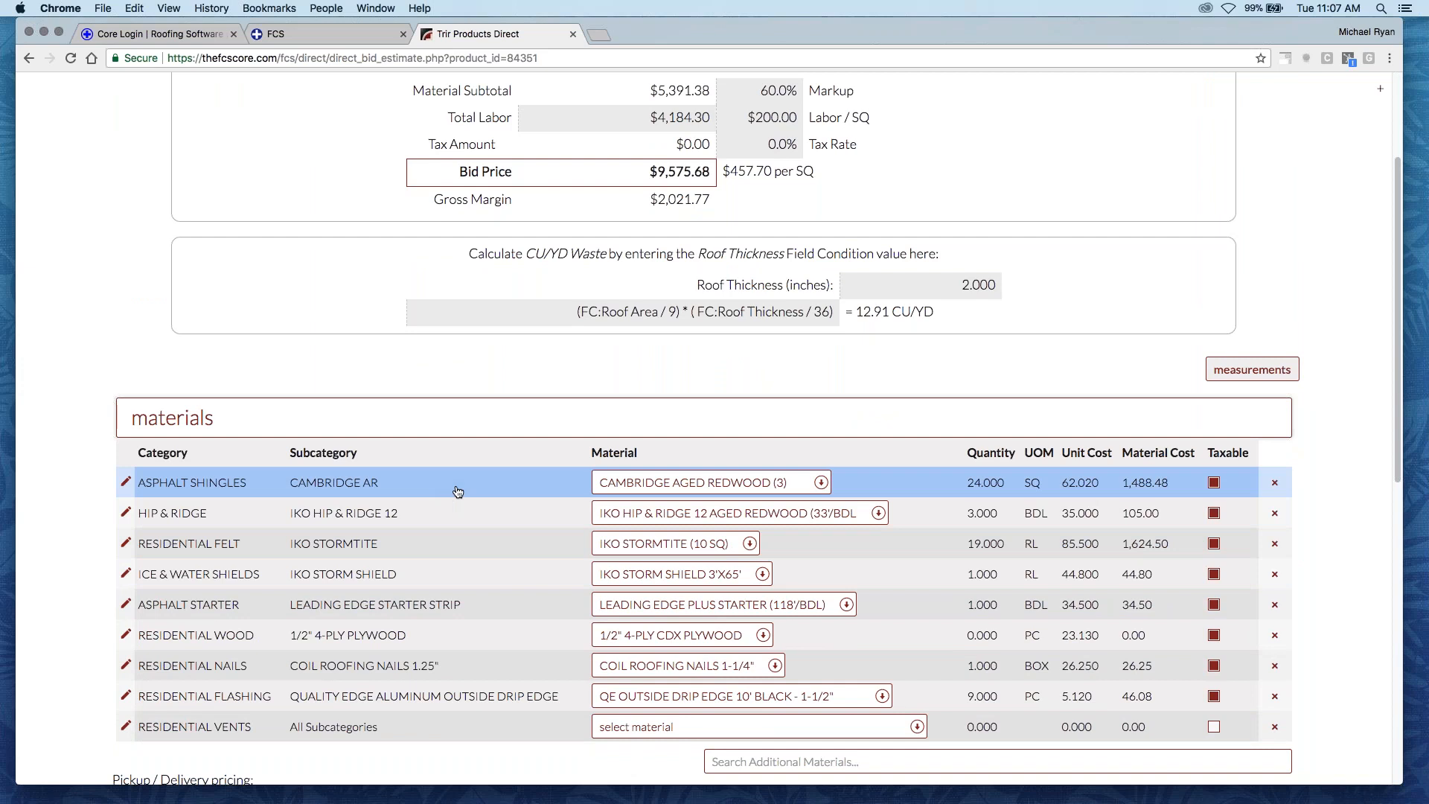
pyautogui.scroll(-1, 1007, 457)
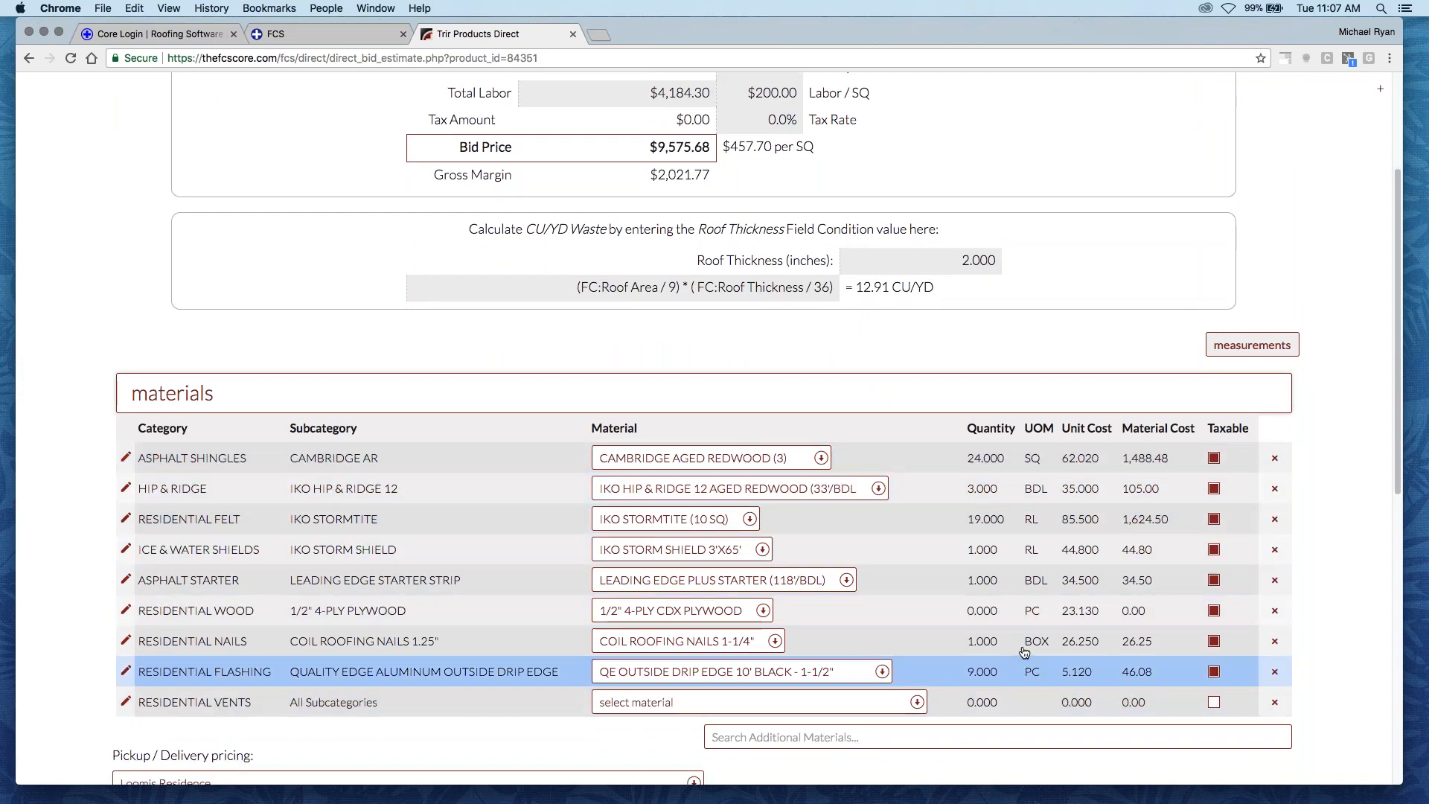
pyautogui.scroll(-10, 1016, 462)
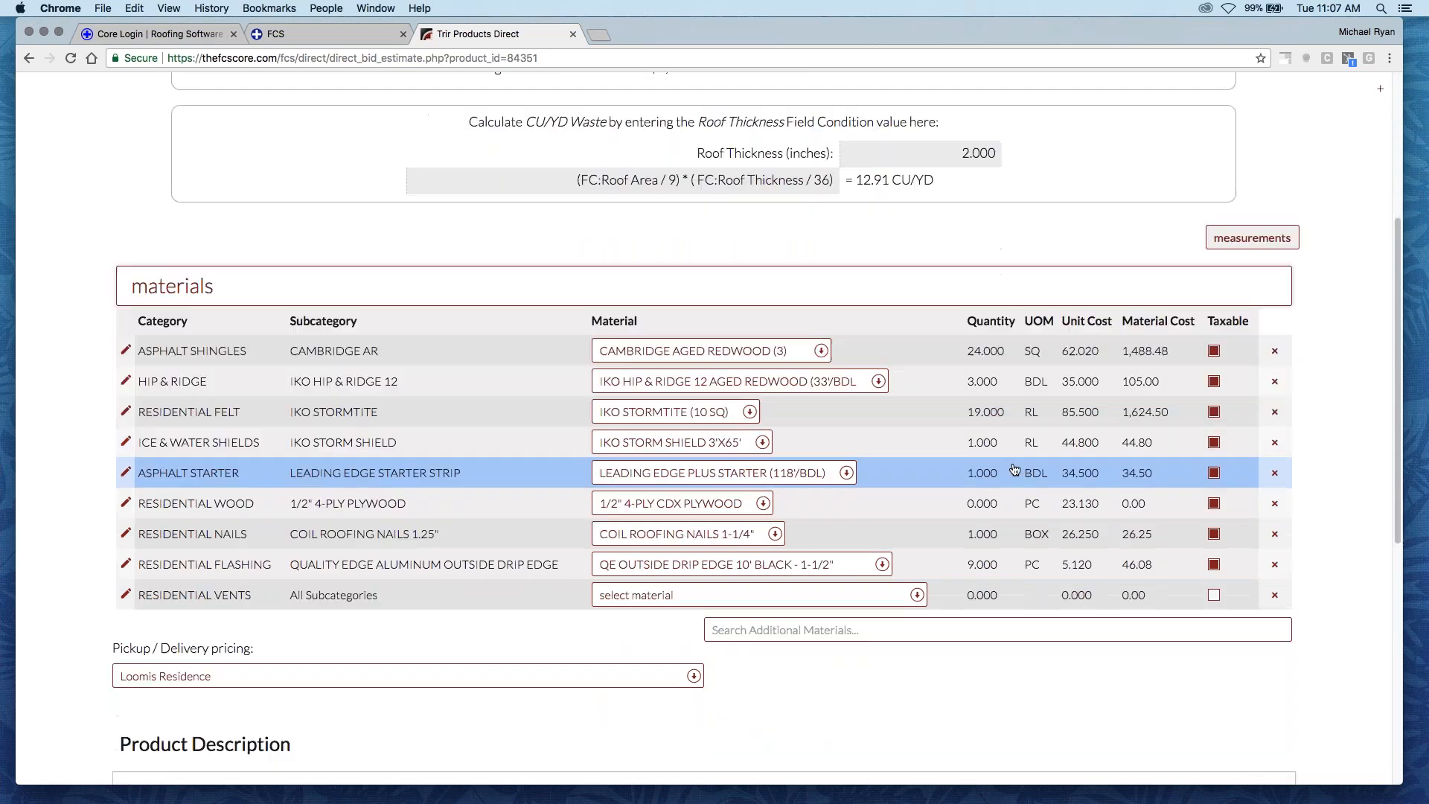
pyautogui.scroll(-1, 824, 550)
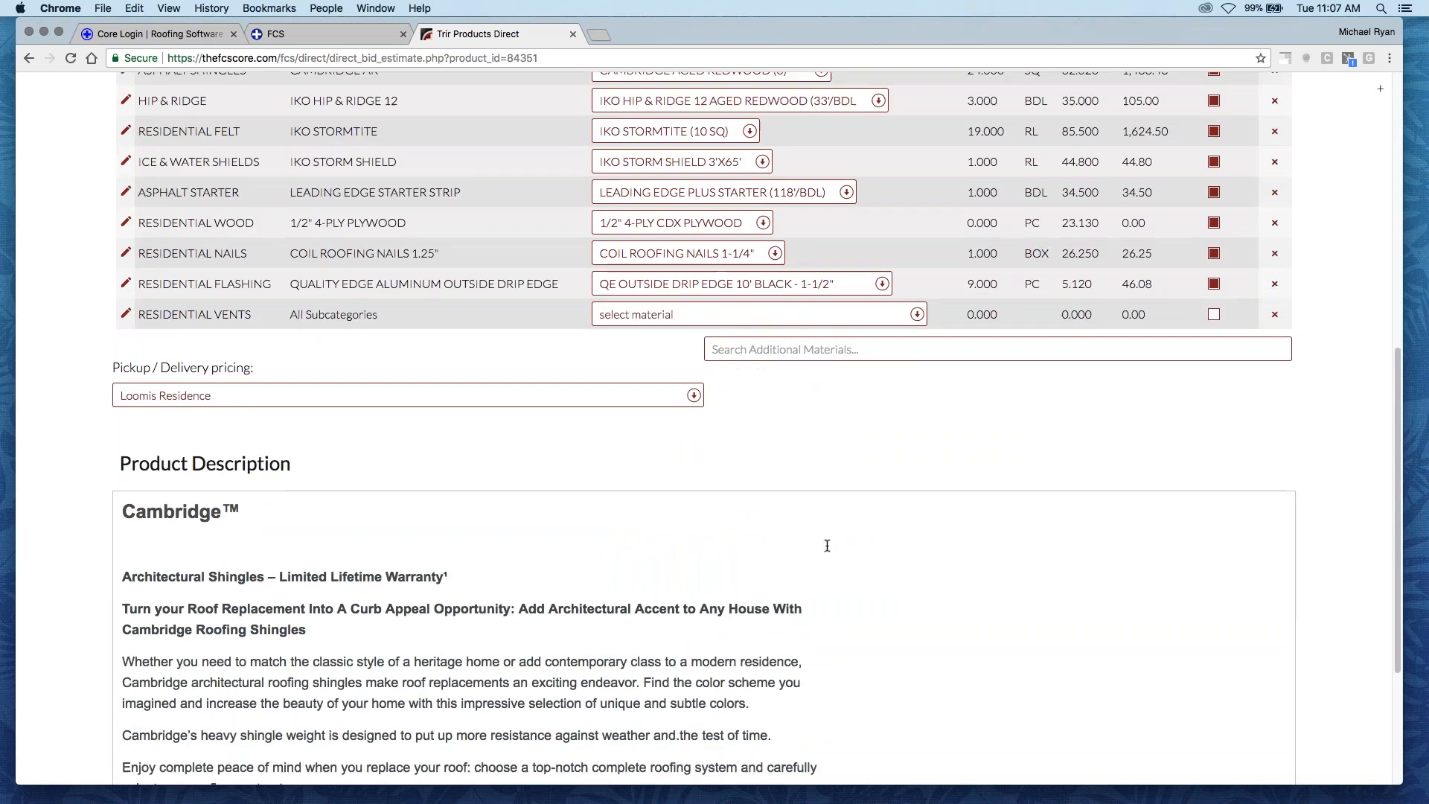
pyautogui.scroll(16, 827, 542)
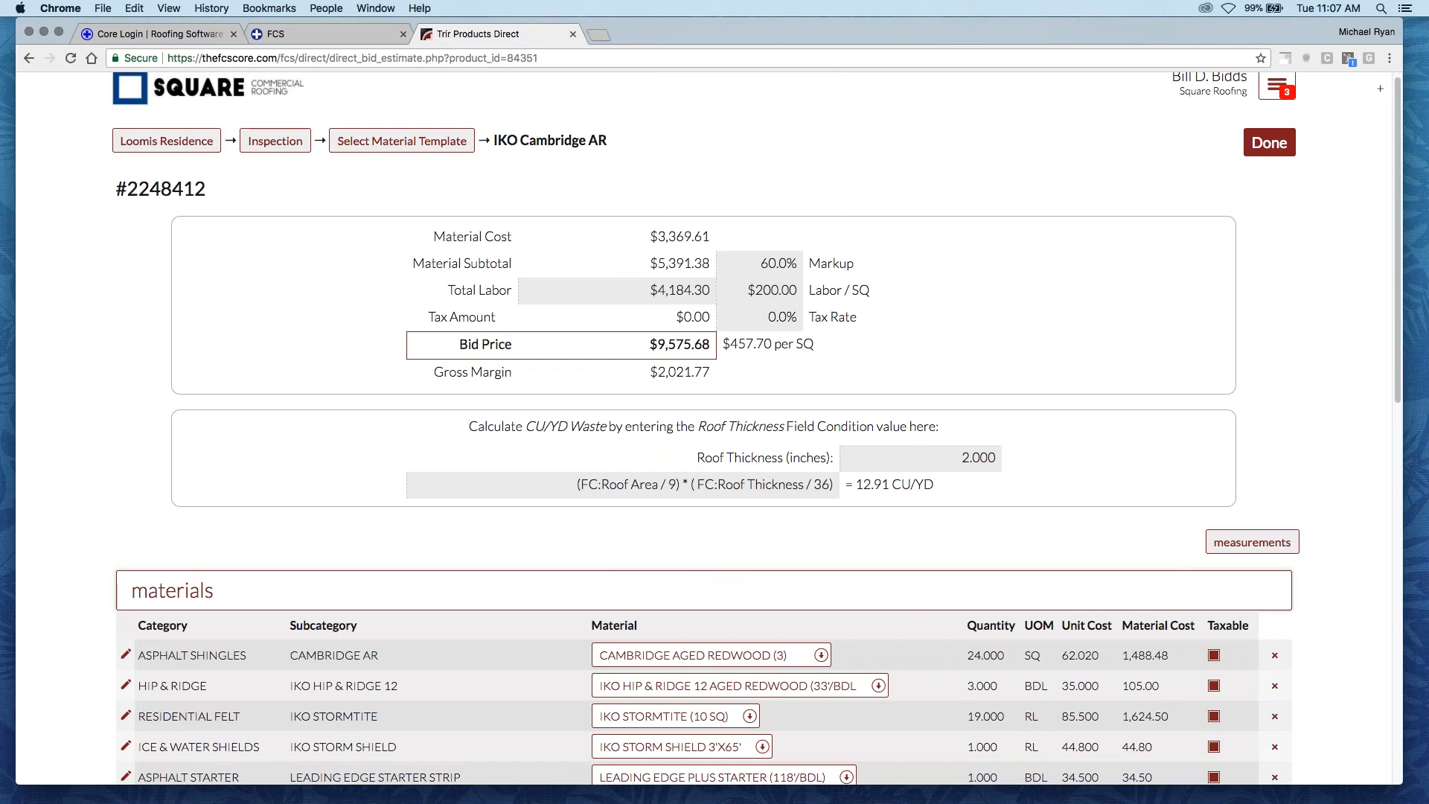
pyautogui.scroll(-3, 1286, 292)
pyautogui.scroll(3, 1286, 292)
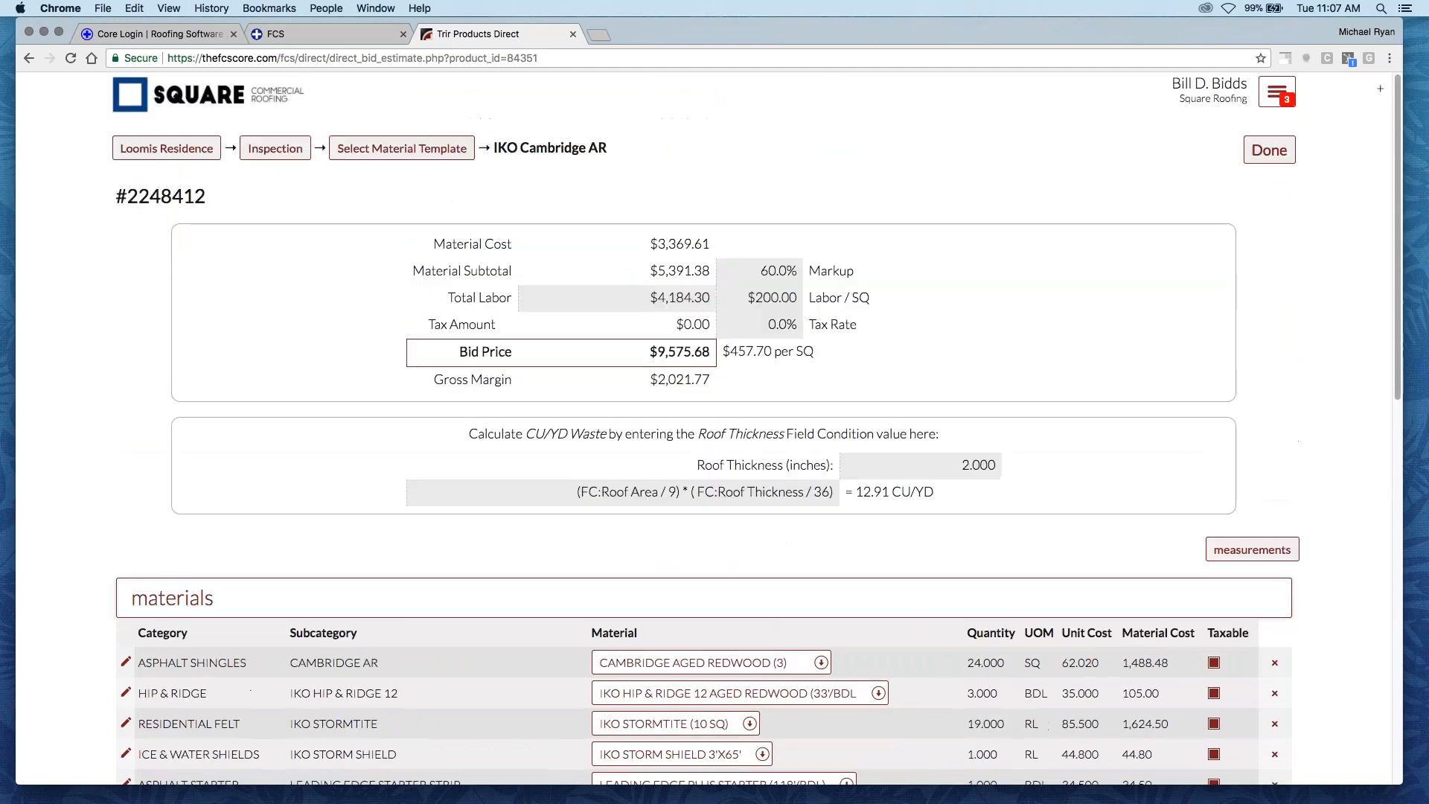
pyautogui.click(1262, 151)
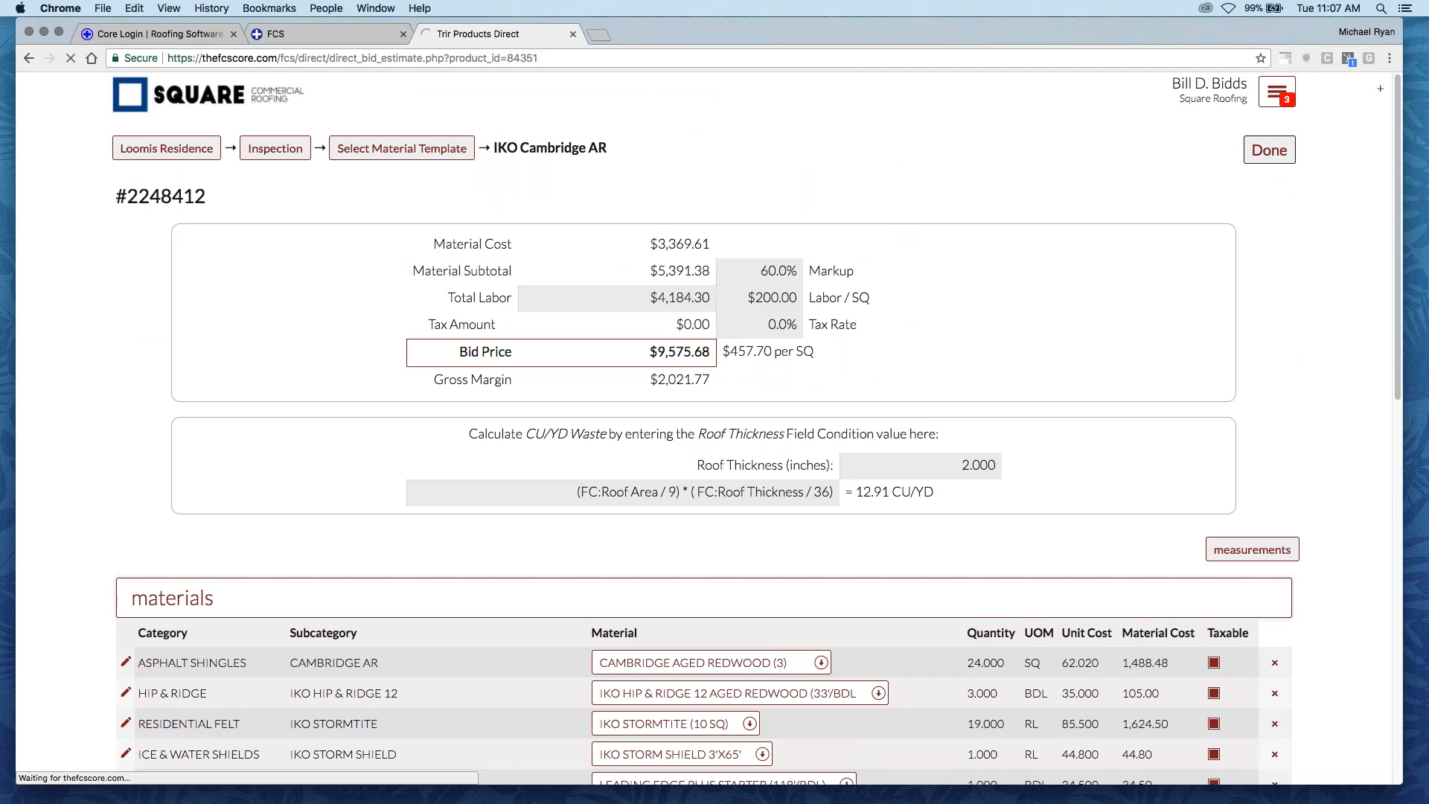
# - Examine the product brochures, property documents and Square Roofing documents available to attach to the proposal
pyautogui.scroll(-4, 507, 495)
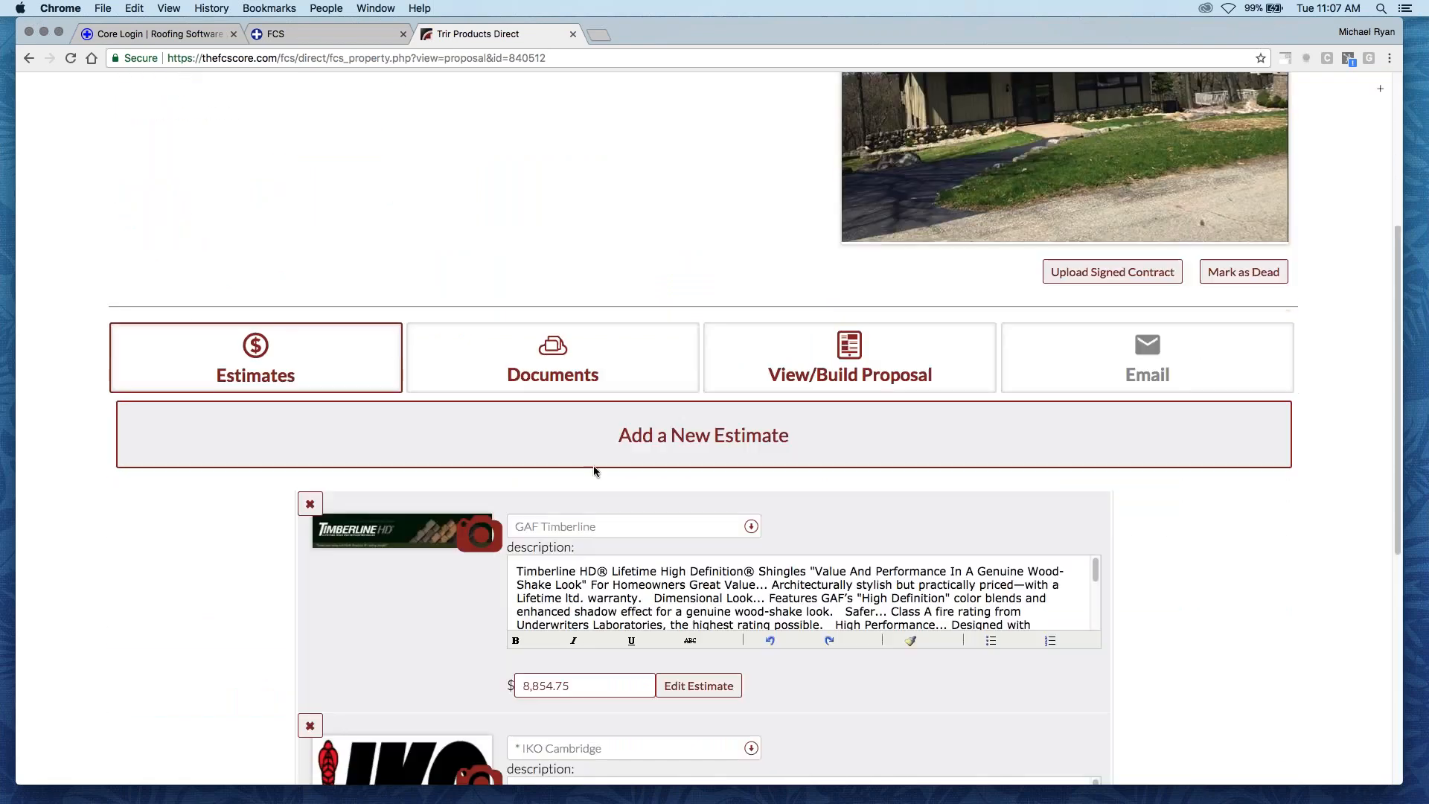
pyautogui.click(573, 365)
pyautogui.scroll(-1, 293, 533)
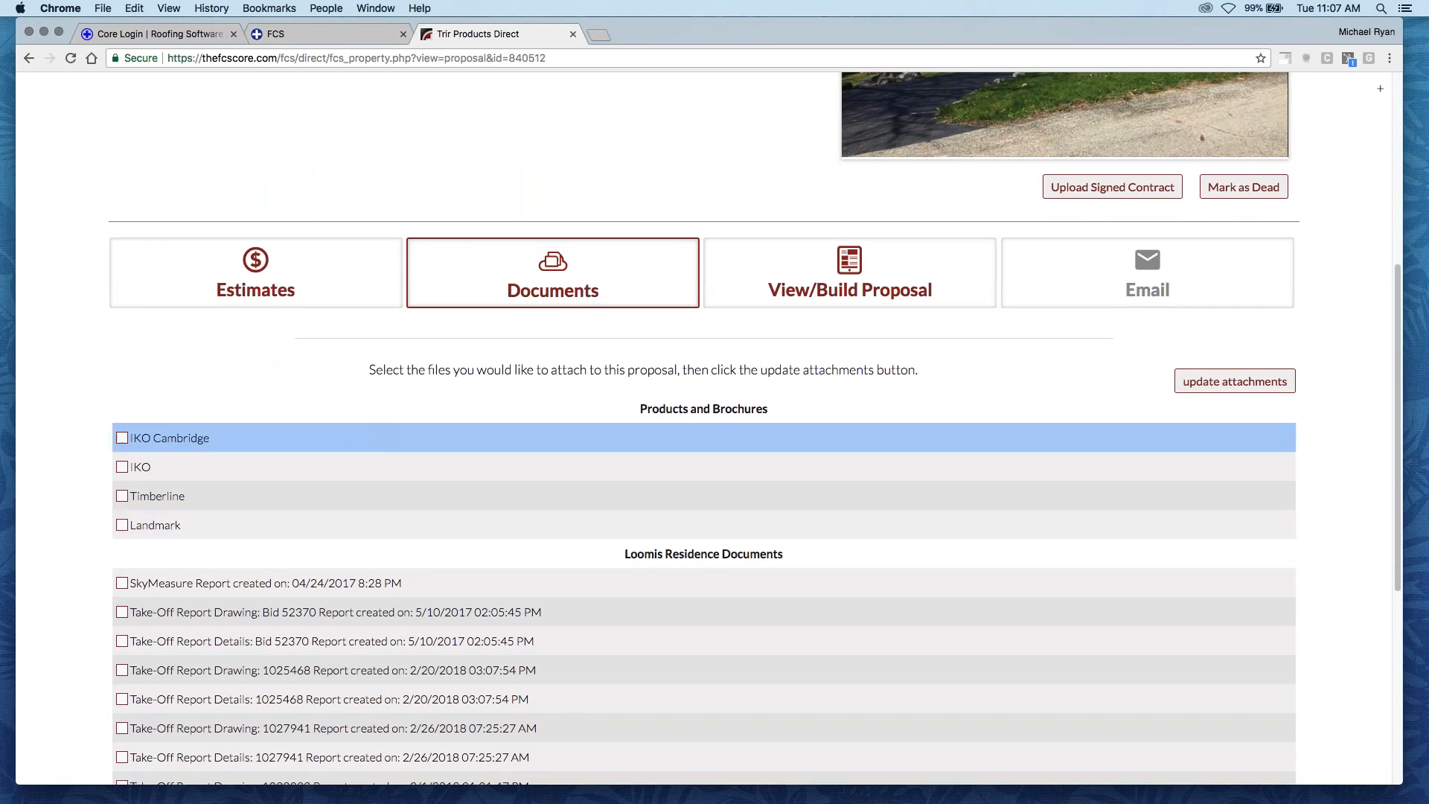
pyautogui.scroll(-1, 315, 425)
pyautogui.scroll(-3, 311, 427)
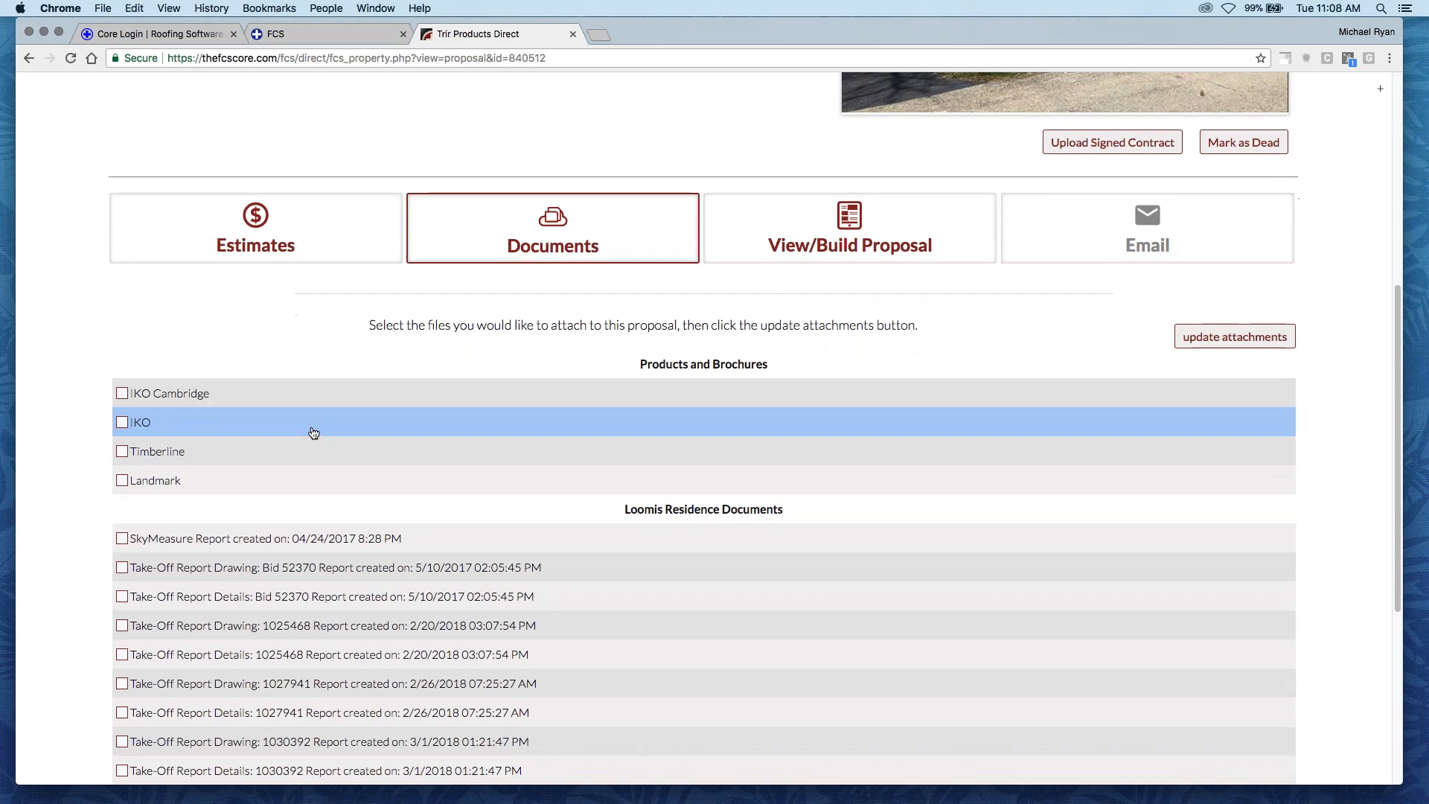
pyautogui.scroll(-5, 309, 464)
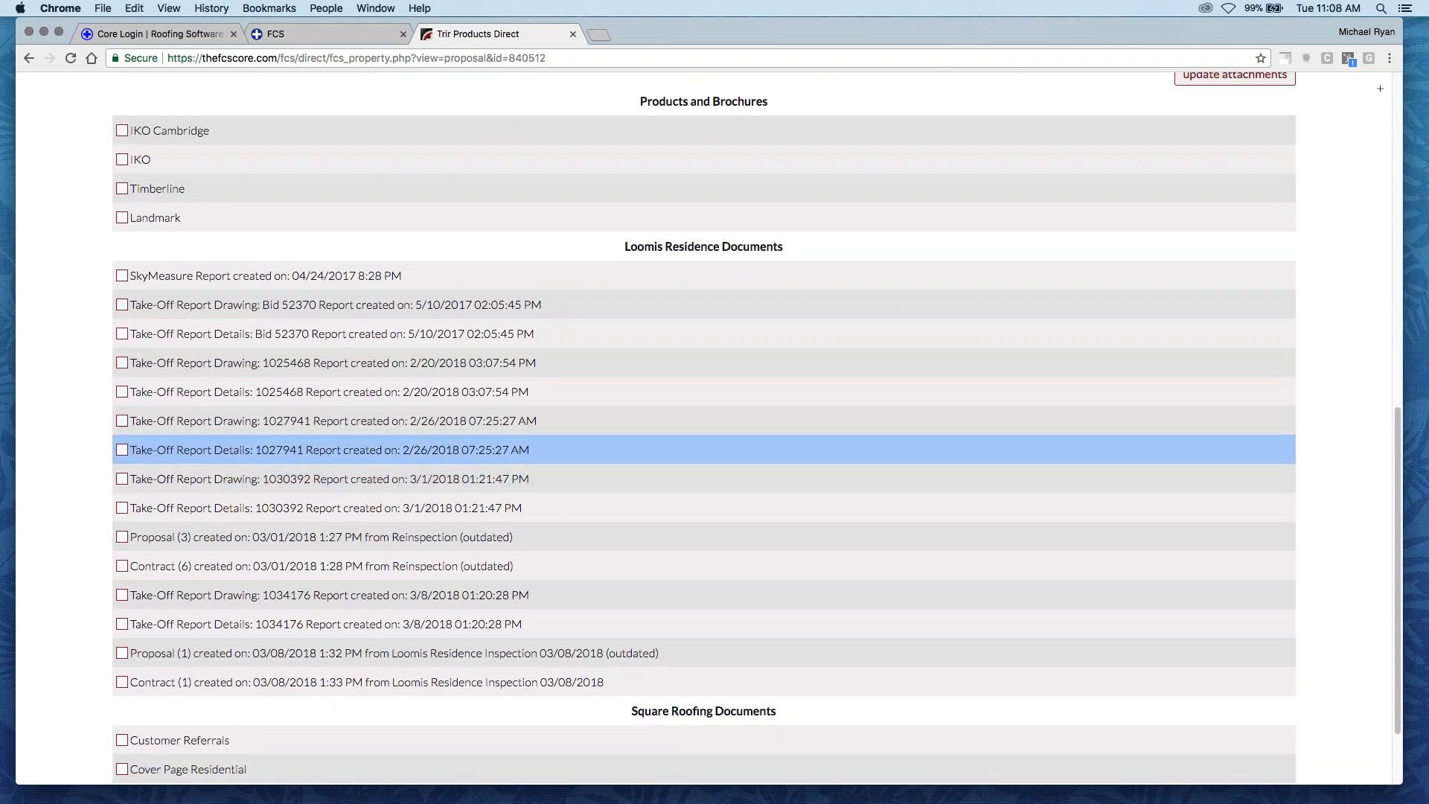
pyautogui.scroll(-2, 309, 464)
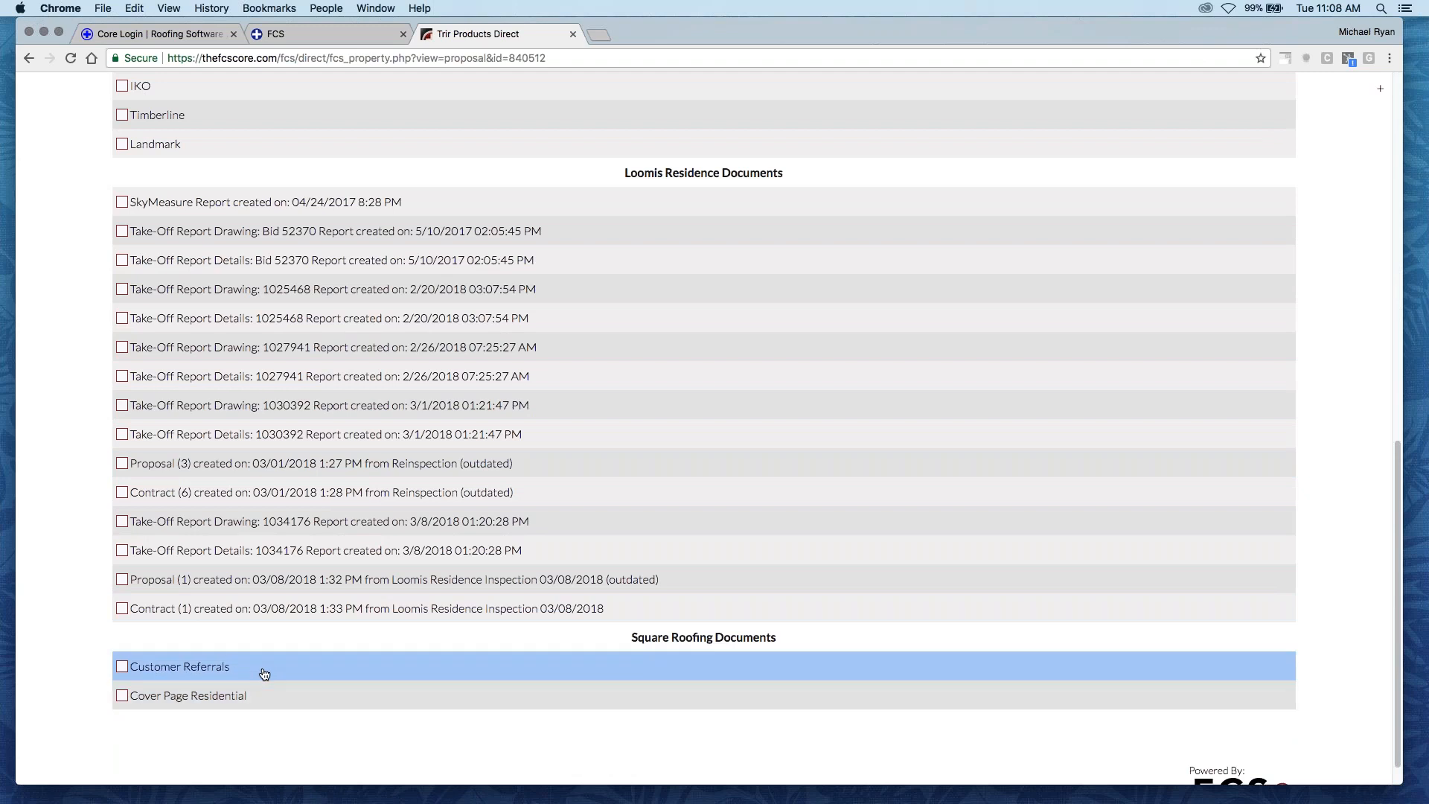
# - Attach the Customer Referrals document to the proposal
pyautogui.scroll(4, 781, 519)
pyautogui.scroll(1, 1147, 245)
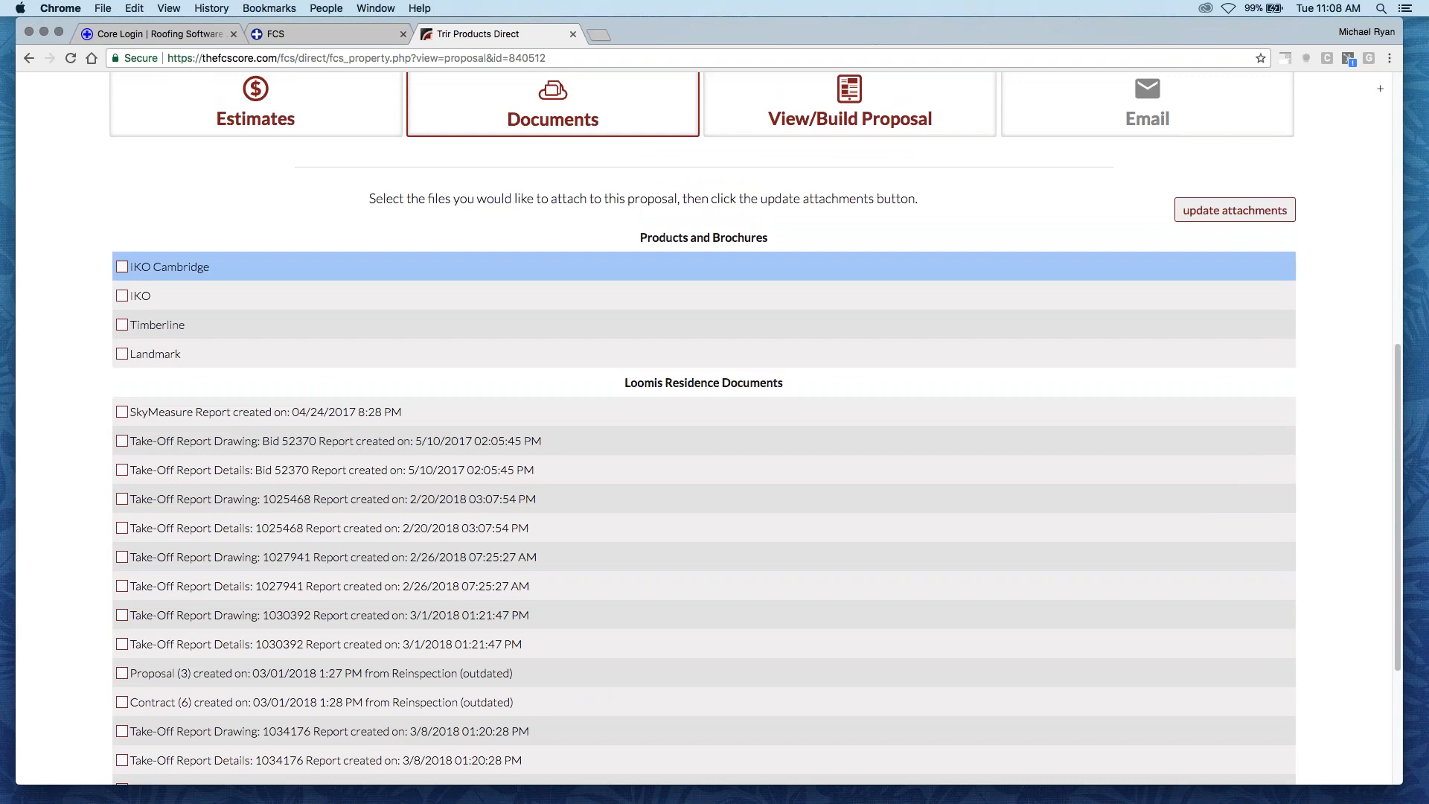
pyautogui.scroll(-5, 521, 610)
pyautogui.scroll(5, 1172, 328)
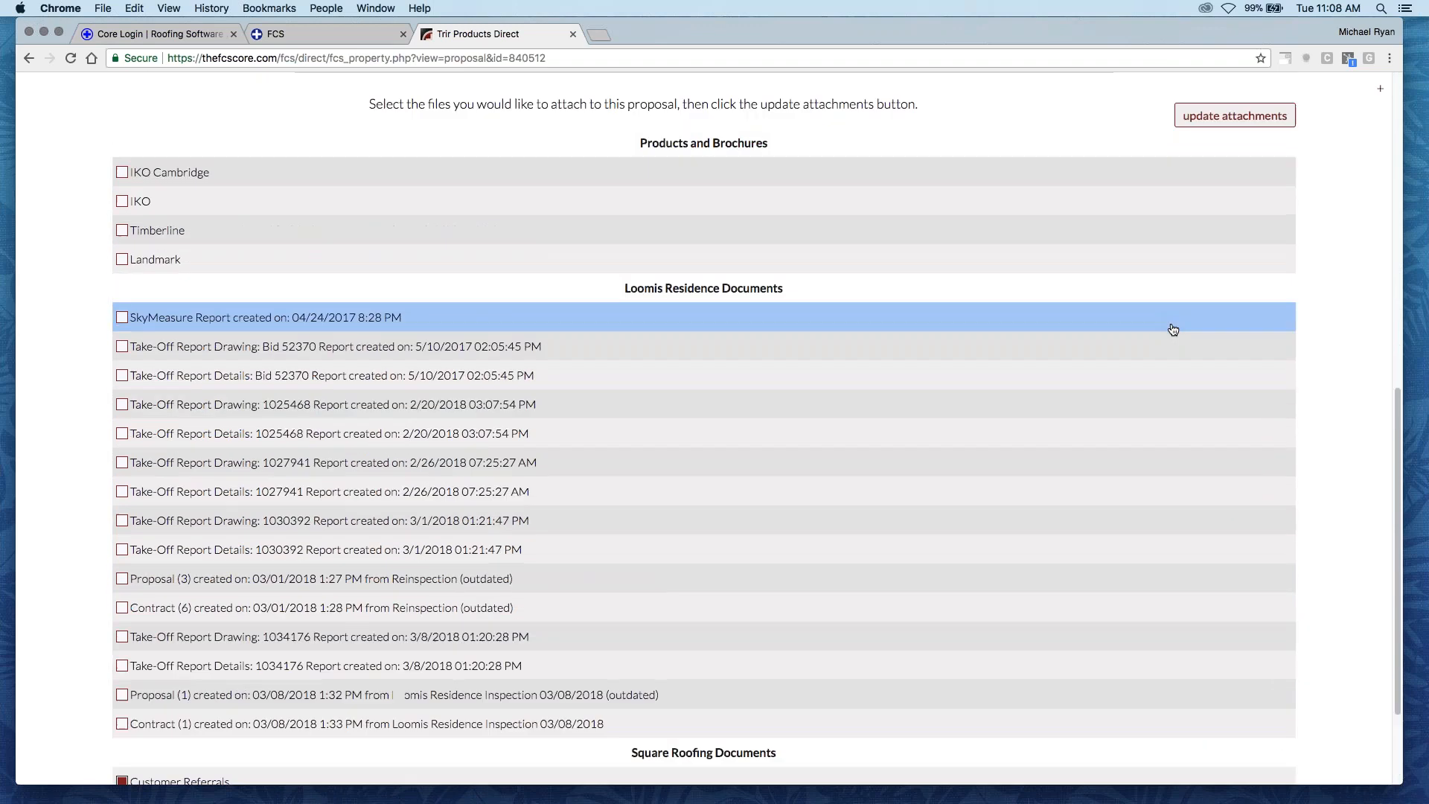
pyautogui.click(1241, 139)
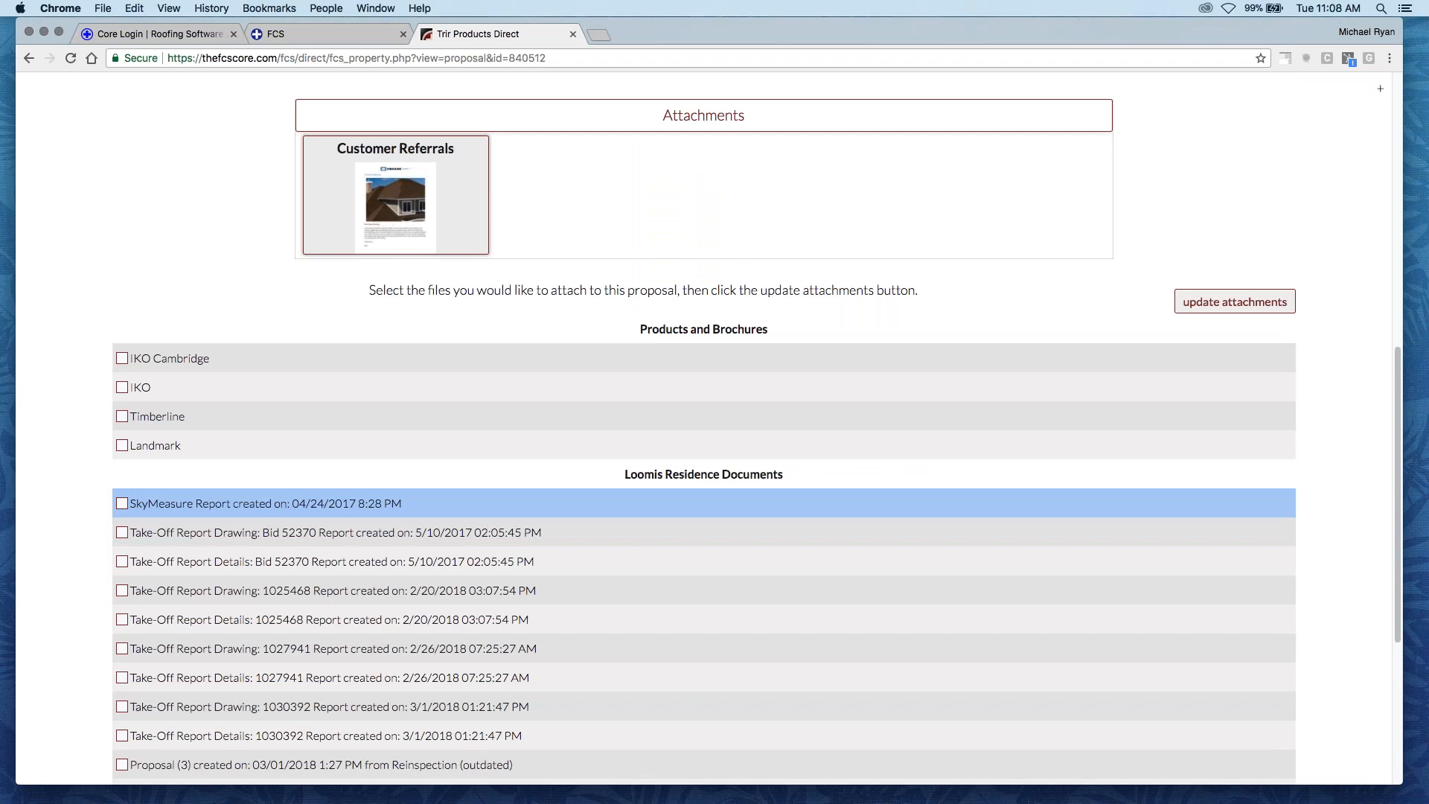
# - Attach the Cover Page Residential document and the IKO Cambridge, IKO and Timberline brochures to the proposal
pyautogui.scroll(-5, 669, 503)
pyautogui.click(123, 685)
pyautogui.scroll(5, 126, 581)
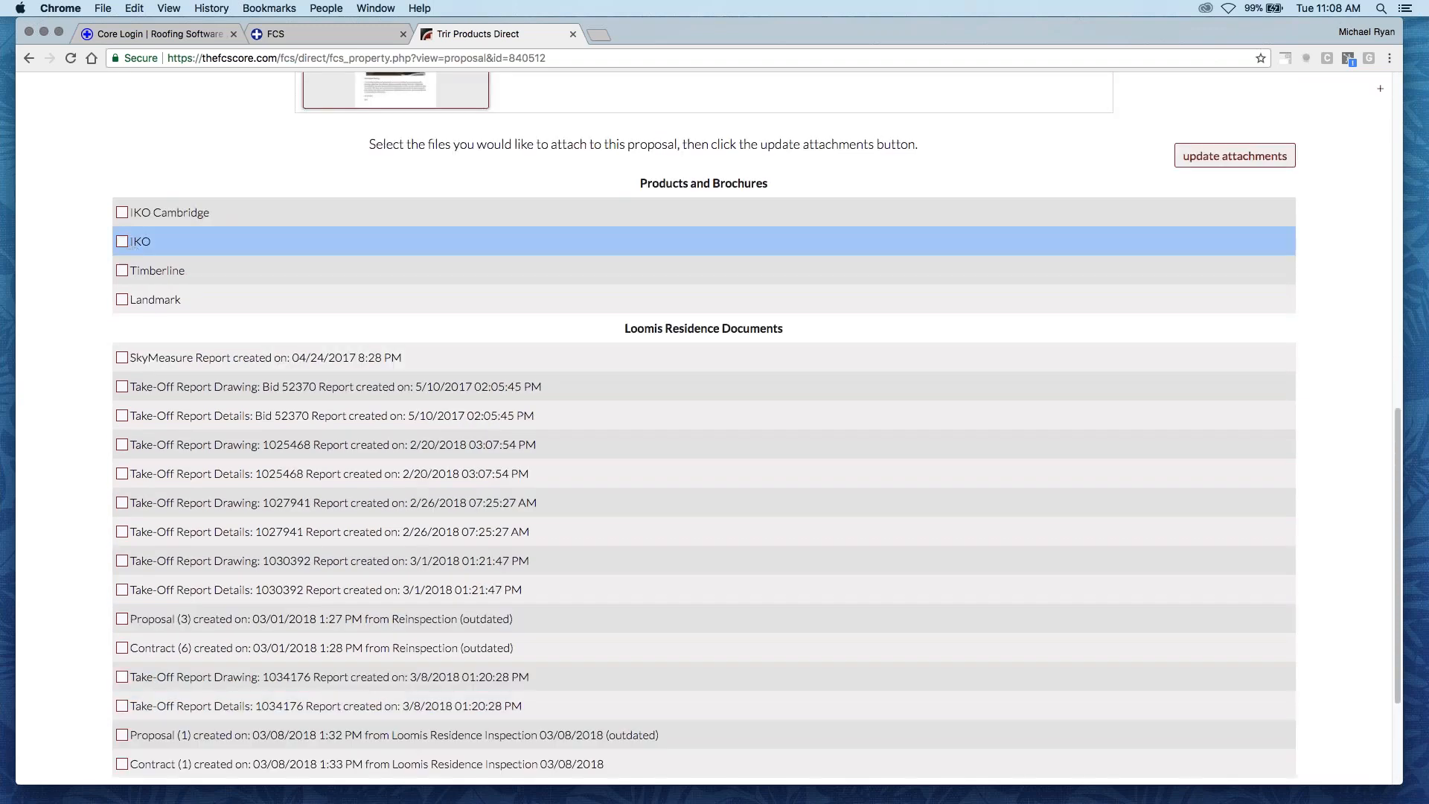
pyautogui.click(122, 213)
pyautogui.click(123, 242)
pyautogui.click(122, 271)
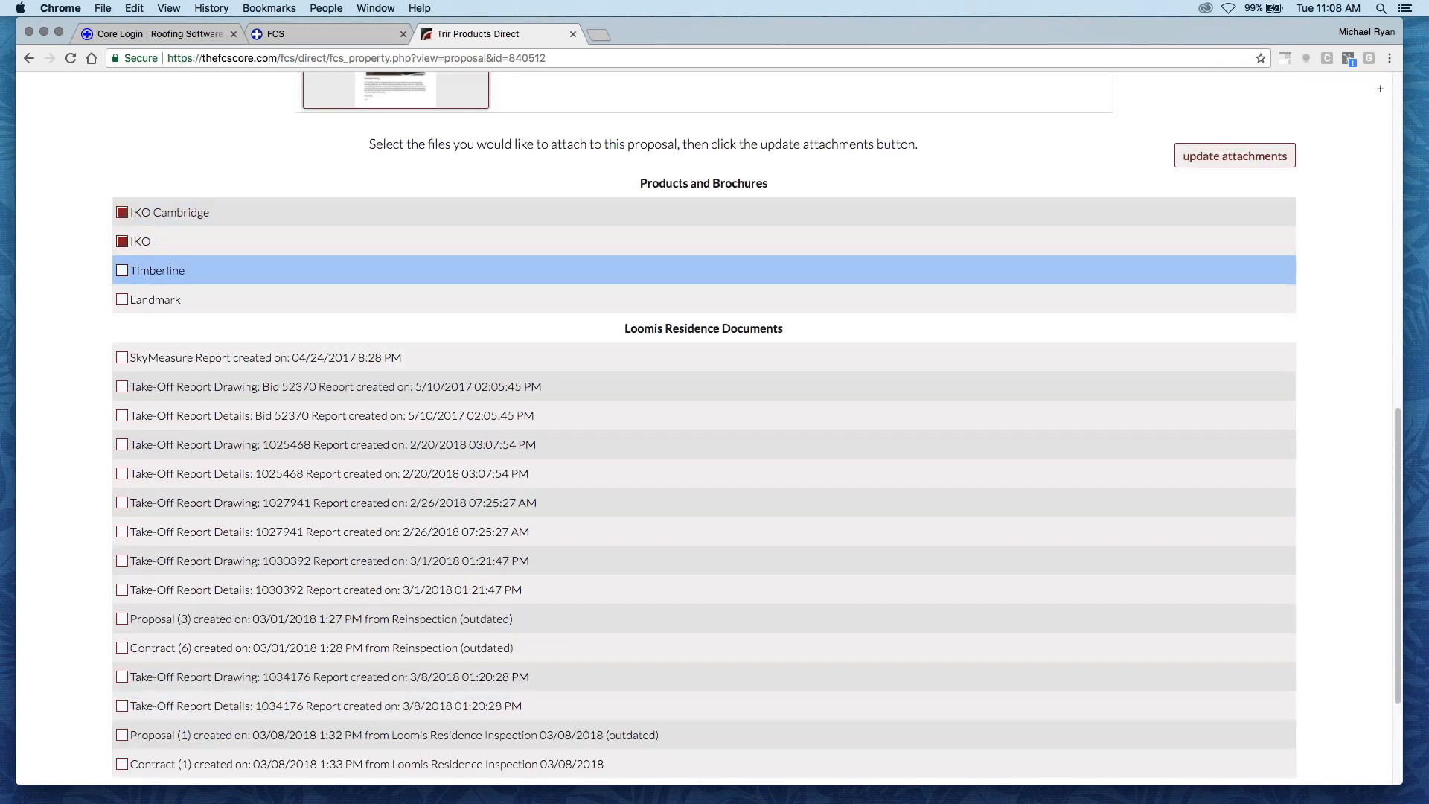
pyautogui.scroll(3, 1109, 289)
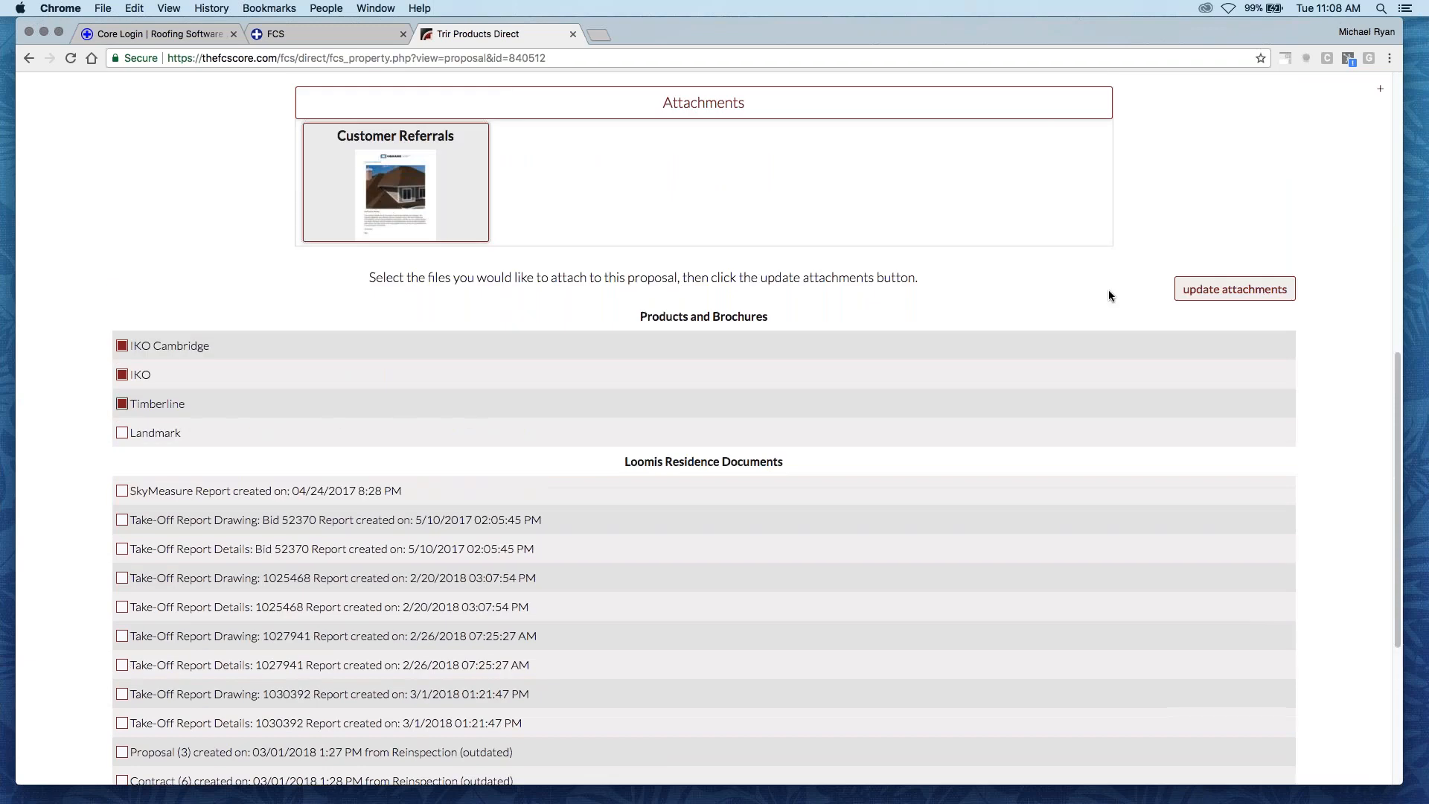
pyautogui.click(1209, 290)
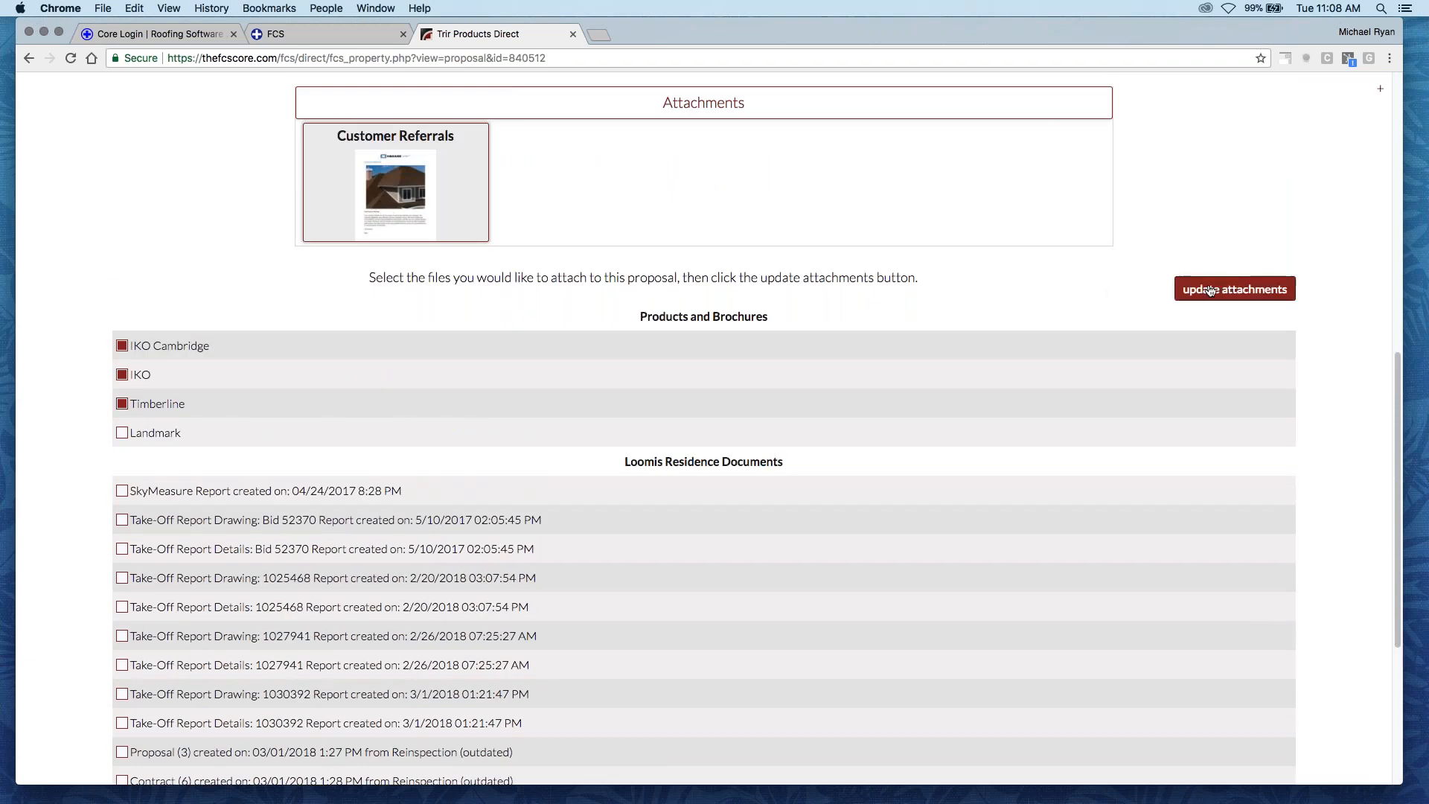
pyautogui.scroll(5, 815, 370)
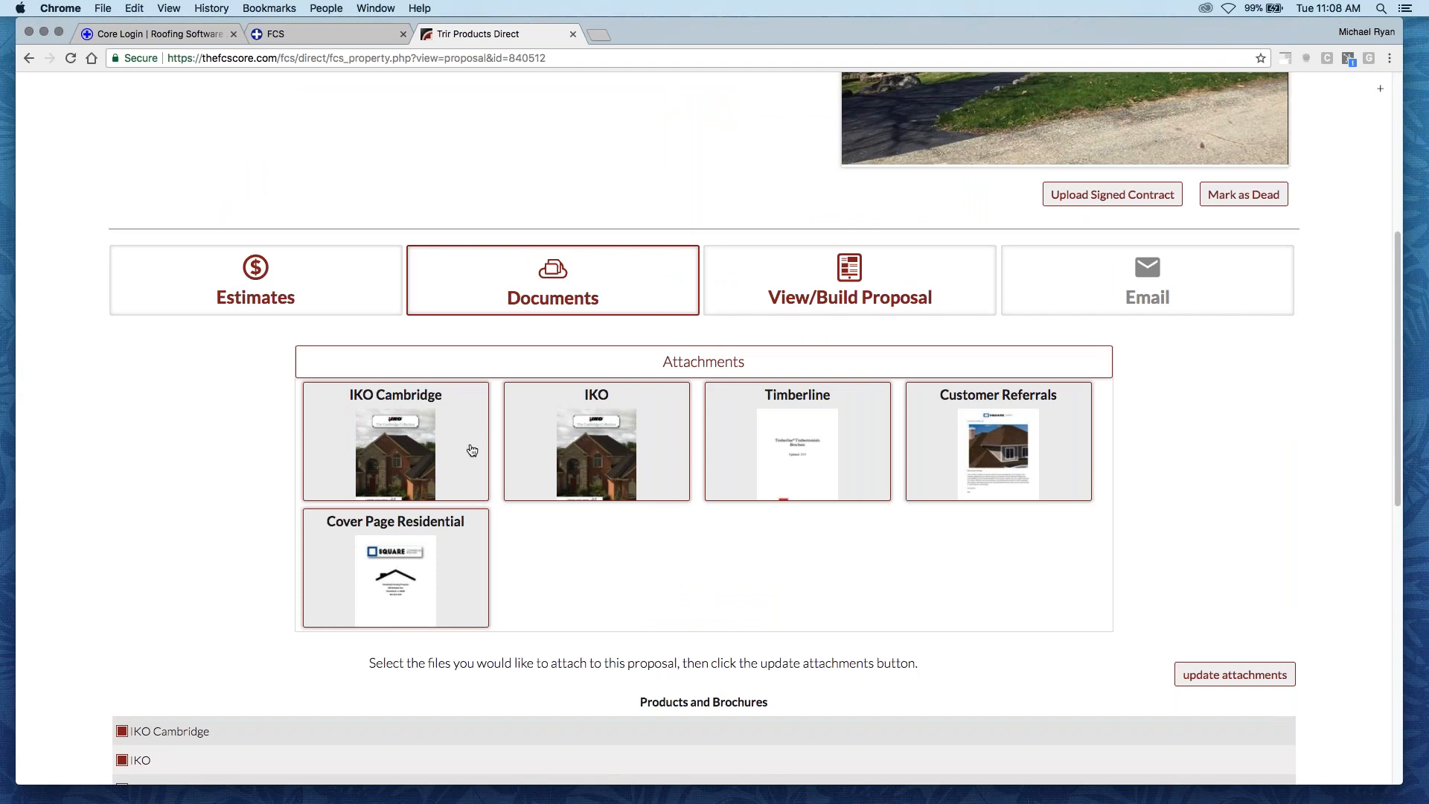
# - Open the proposal builder and review the observations, roof condition, repairs, estimates and attachments available for the proposal
pyautogui.click(848, 301)
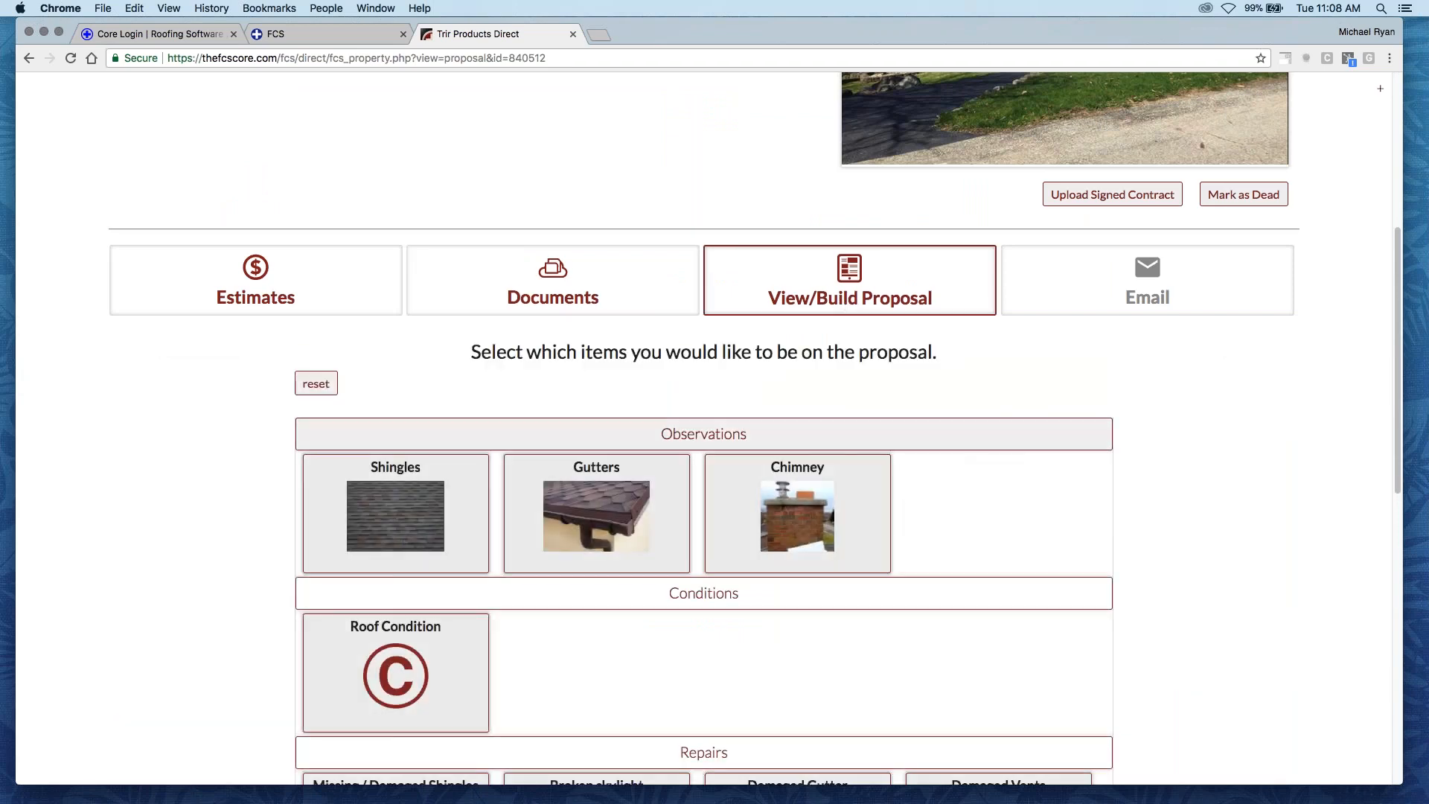
pyautogui.scroll(-1, 181, 442)
pyautogui.scroll(-4, 186, 439)
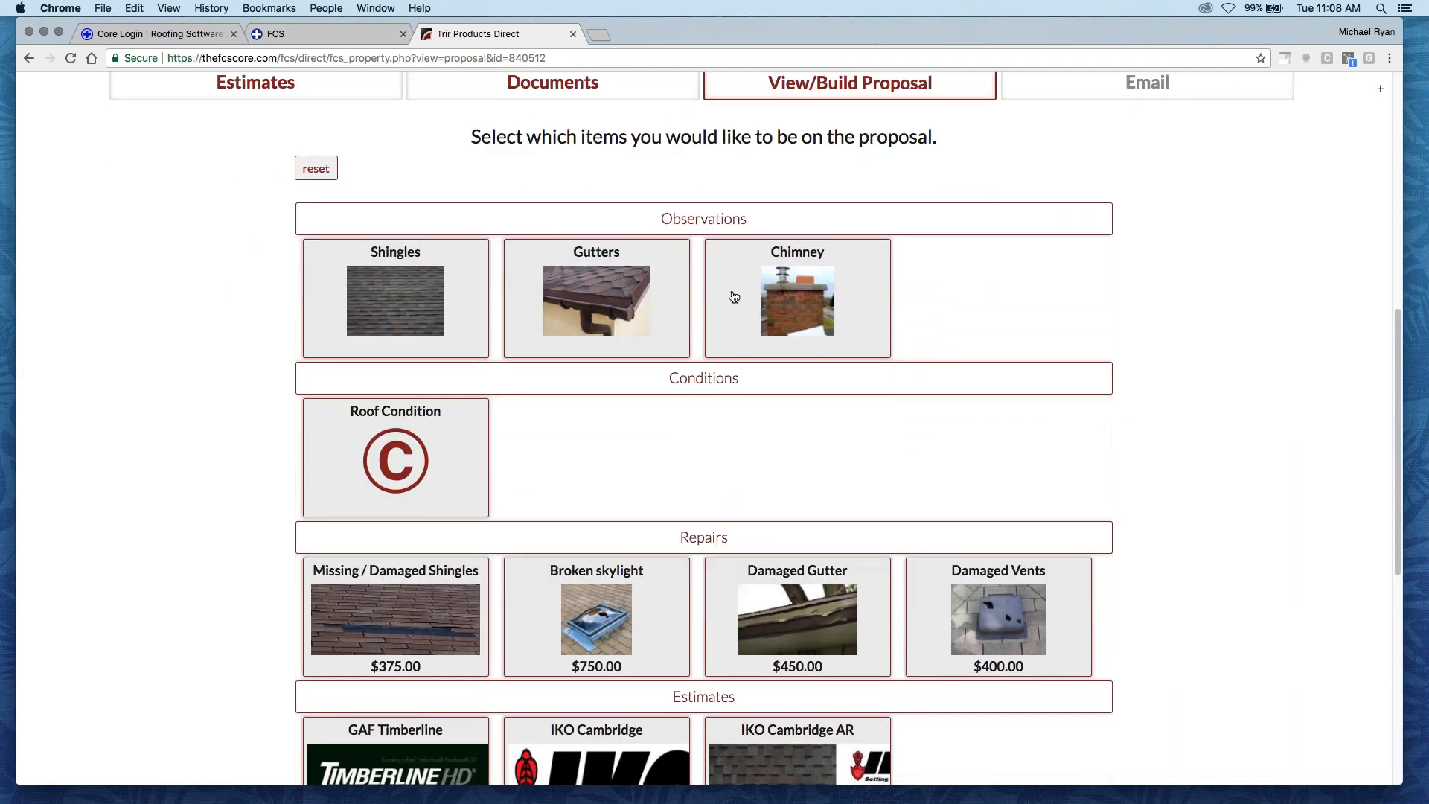
pyautogui.scroll(-2, 564, 435)
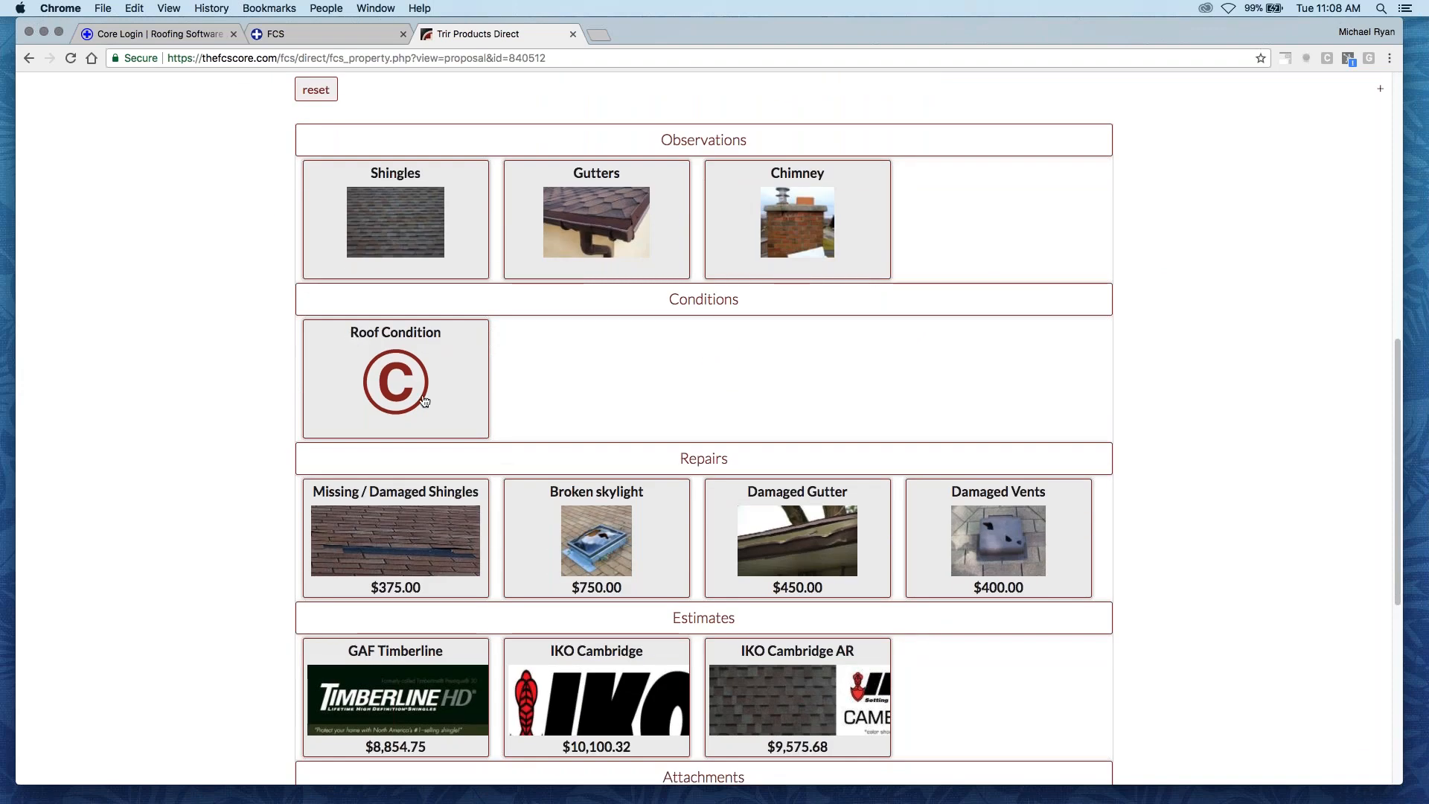
pyautogui.scroll(-2, 372, 394)
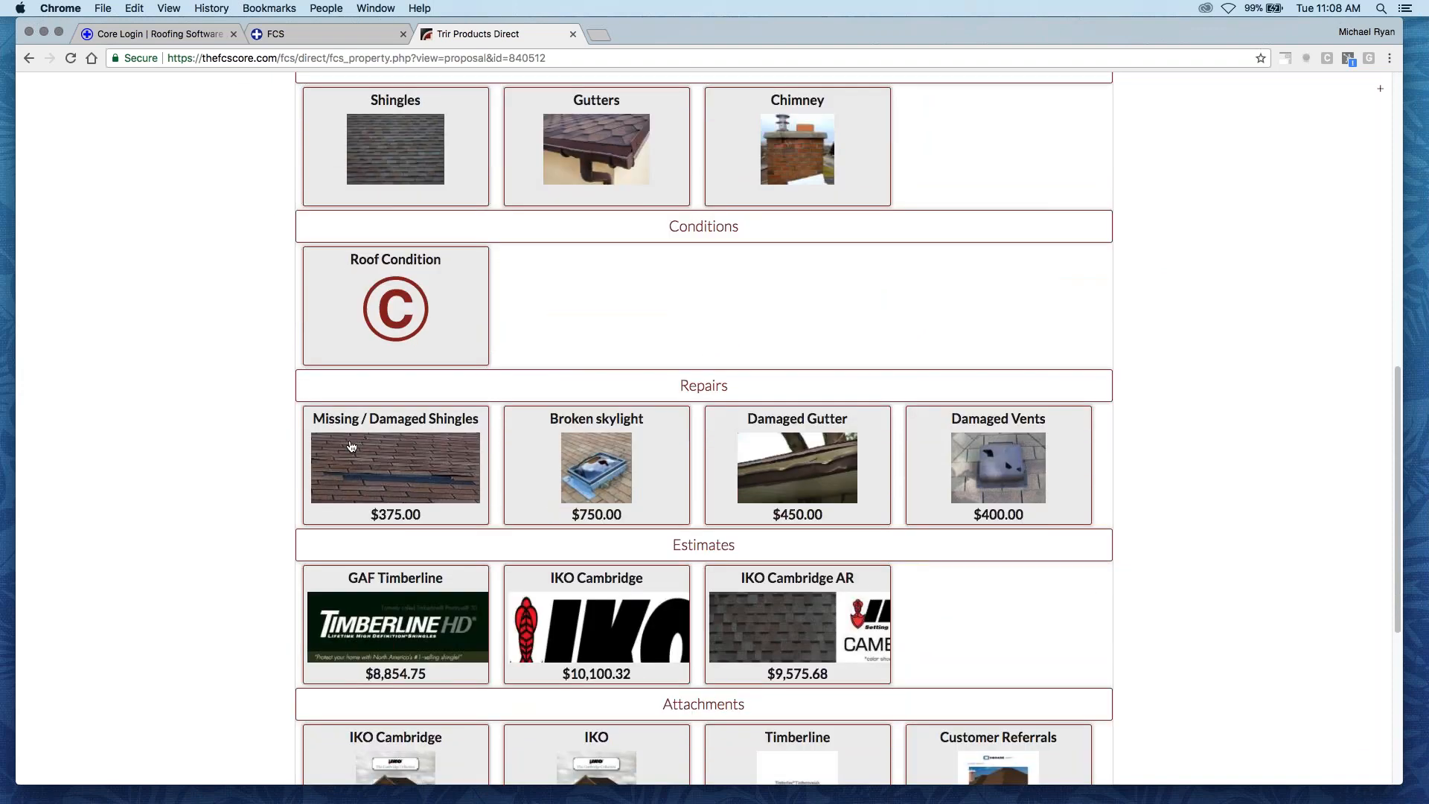
pyautogui.scroll(-1, 358, 446)
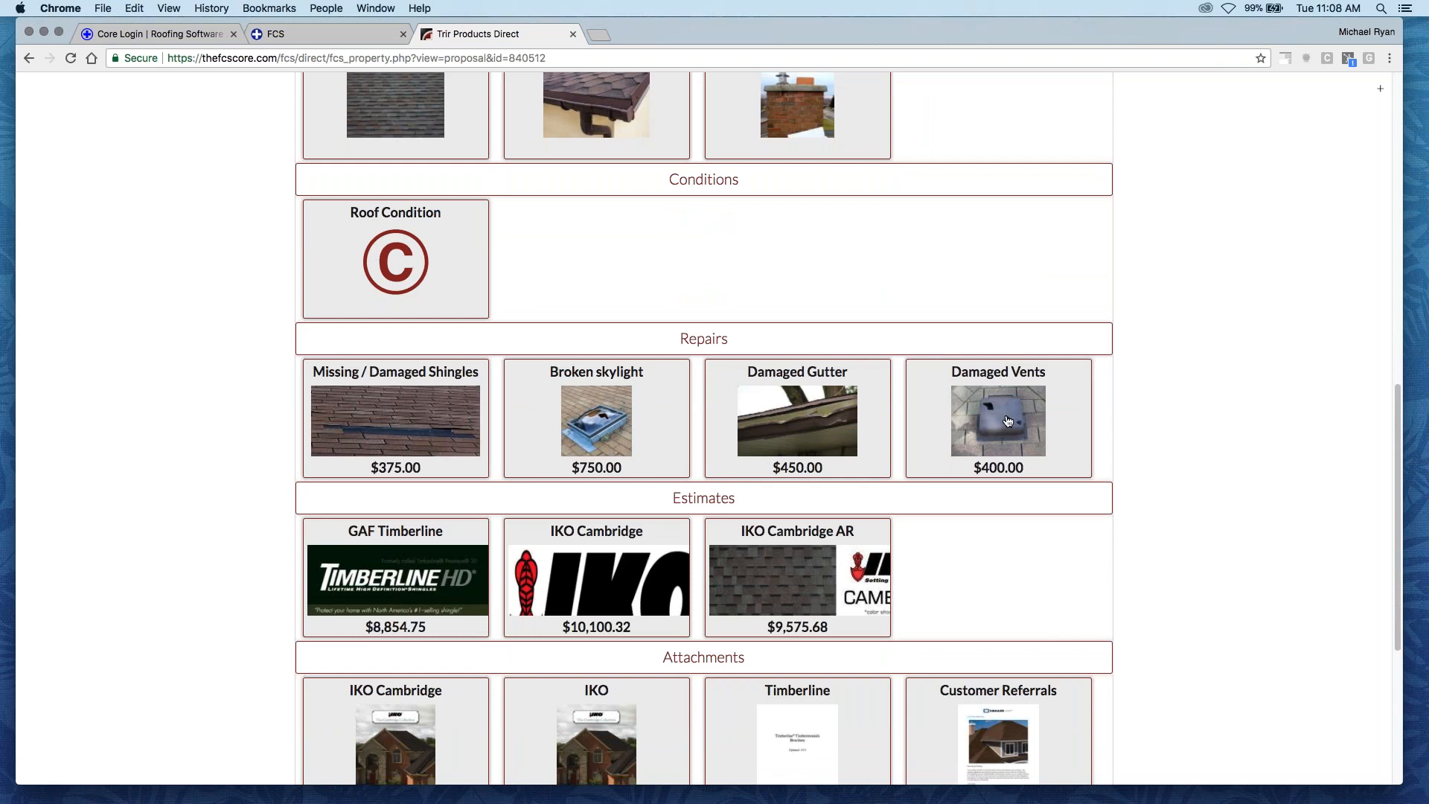
pyautogui.scroll(-3, 726, 510)
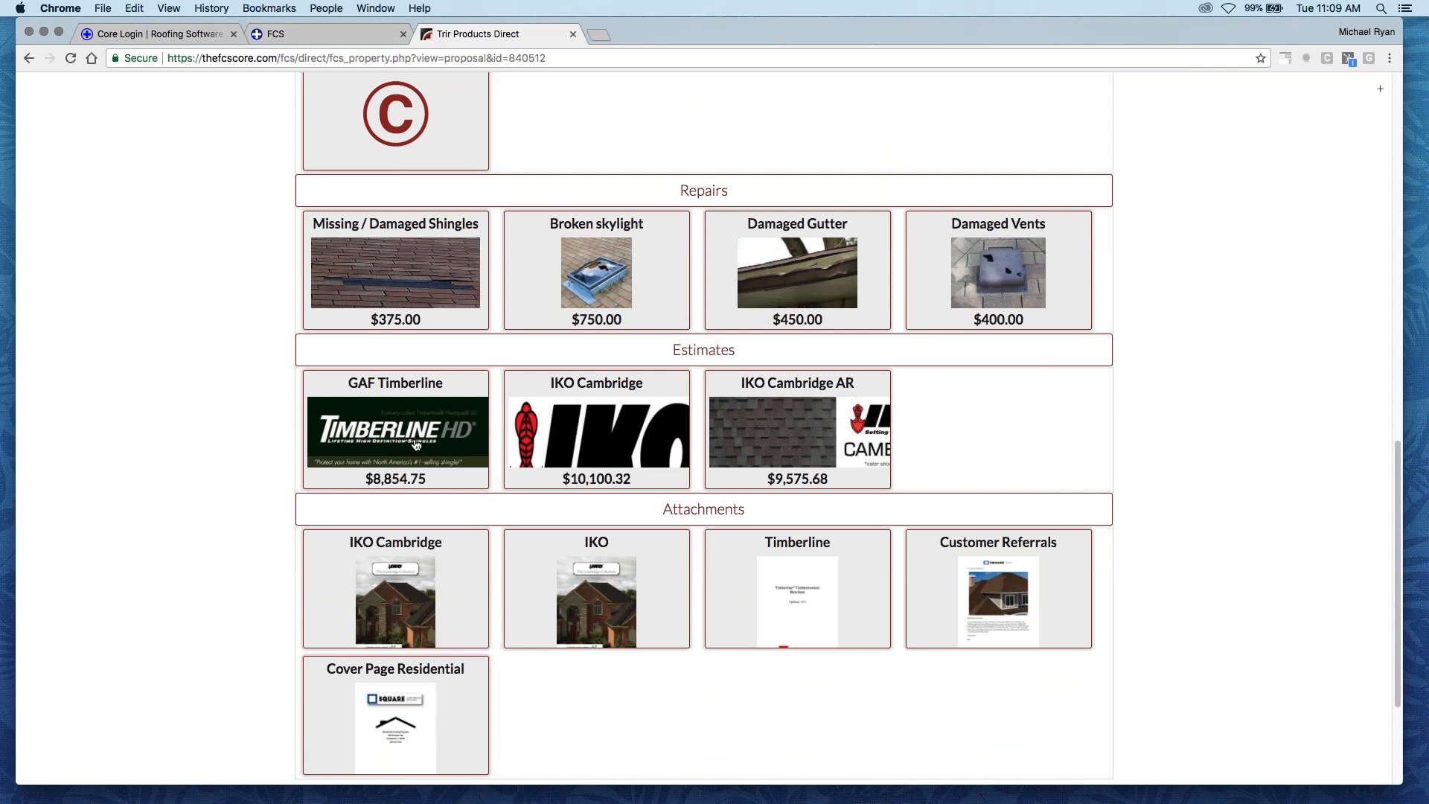
pyautogui.scroll(-2, 766, 431)
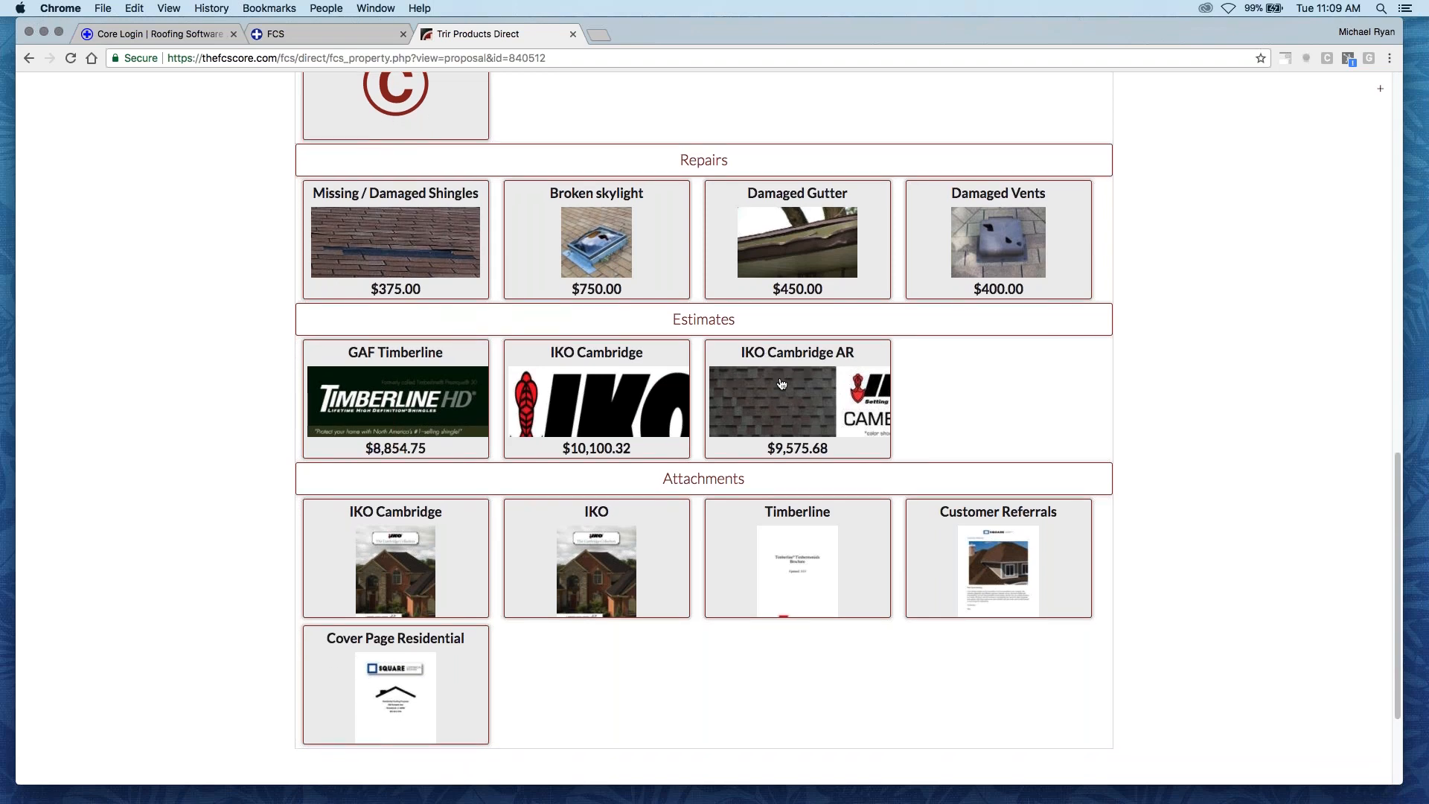
pyautogui.scroll(-1, 776, 382)
pyautogui.scroll(-3, 774, 384)
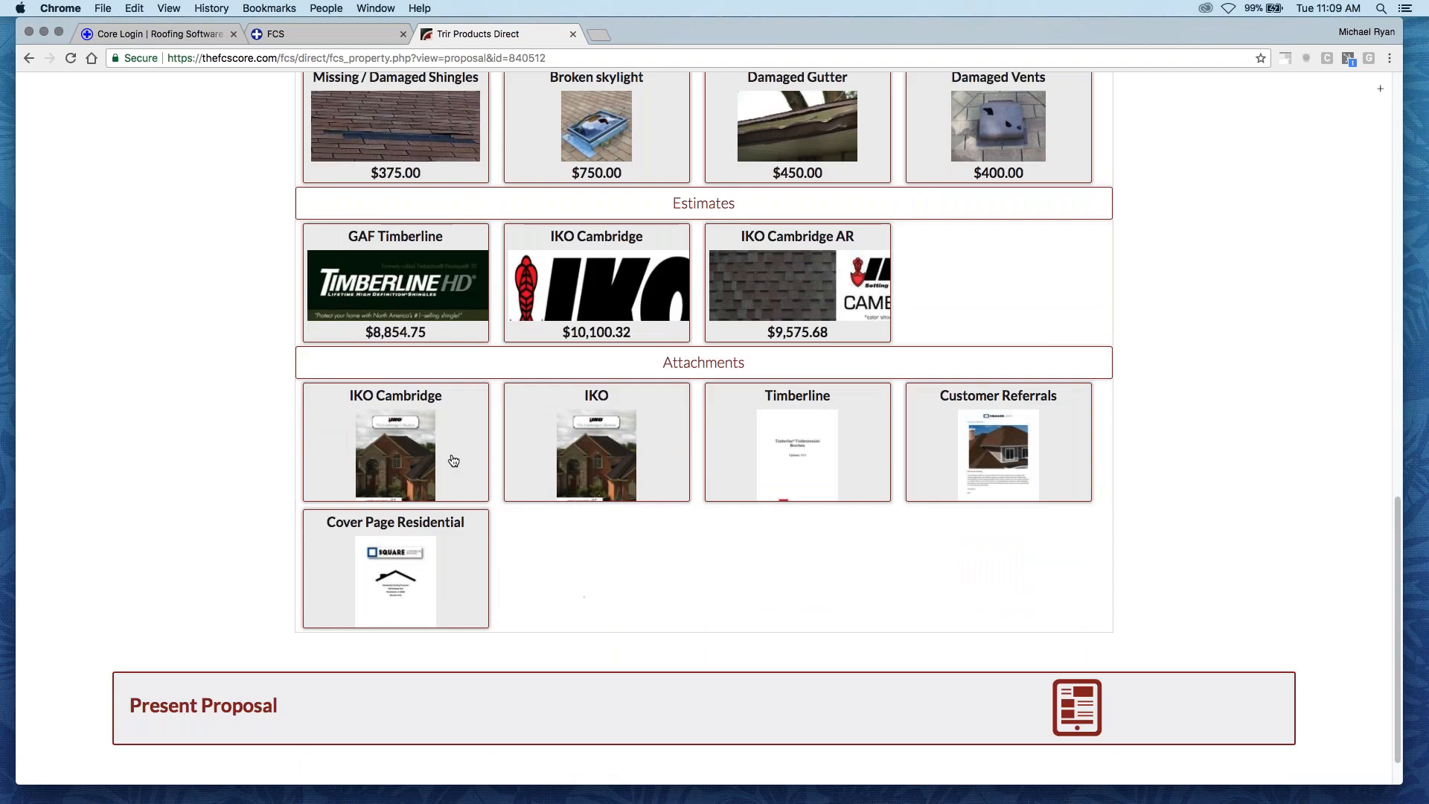
pyautogui.scroll(-1, 588, 558)
pyautogui.scroll(15, 544, 562)
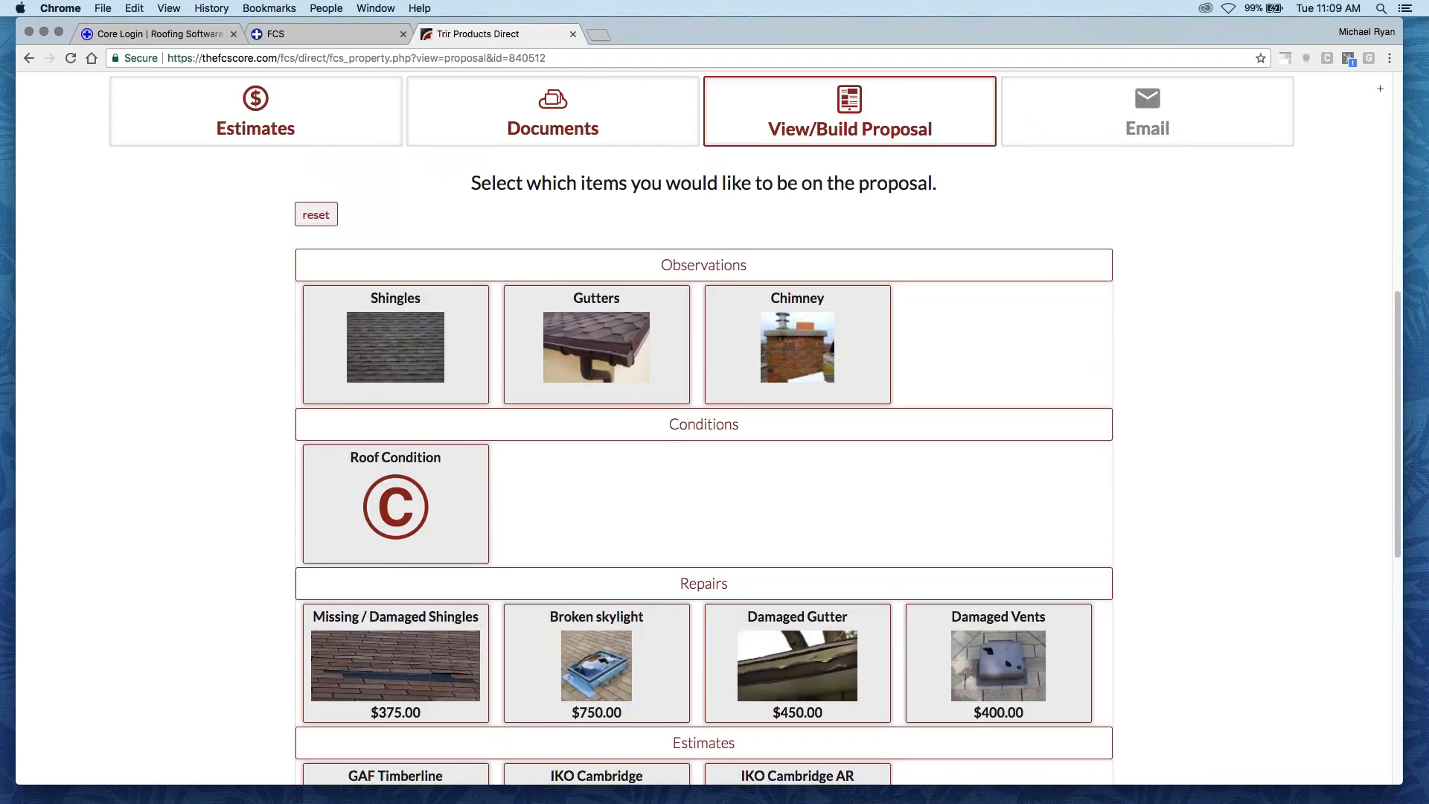
pyautogui.click(431, 361)
pyautogui.click(430, 361)
pyautogui.click(598, 357)
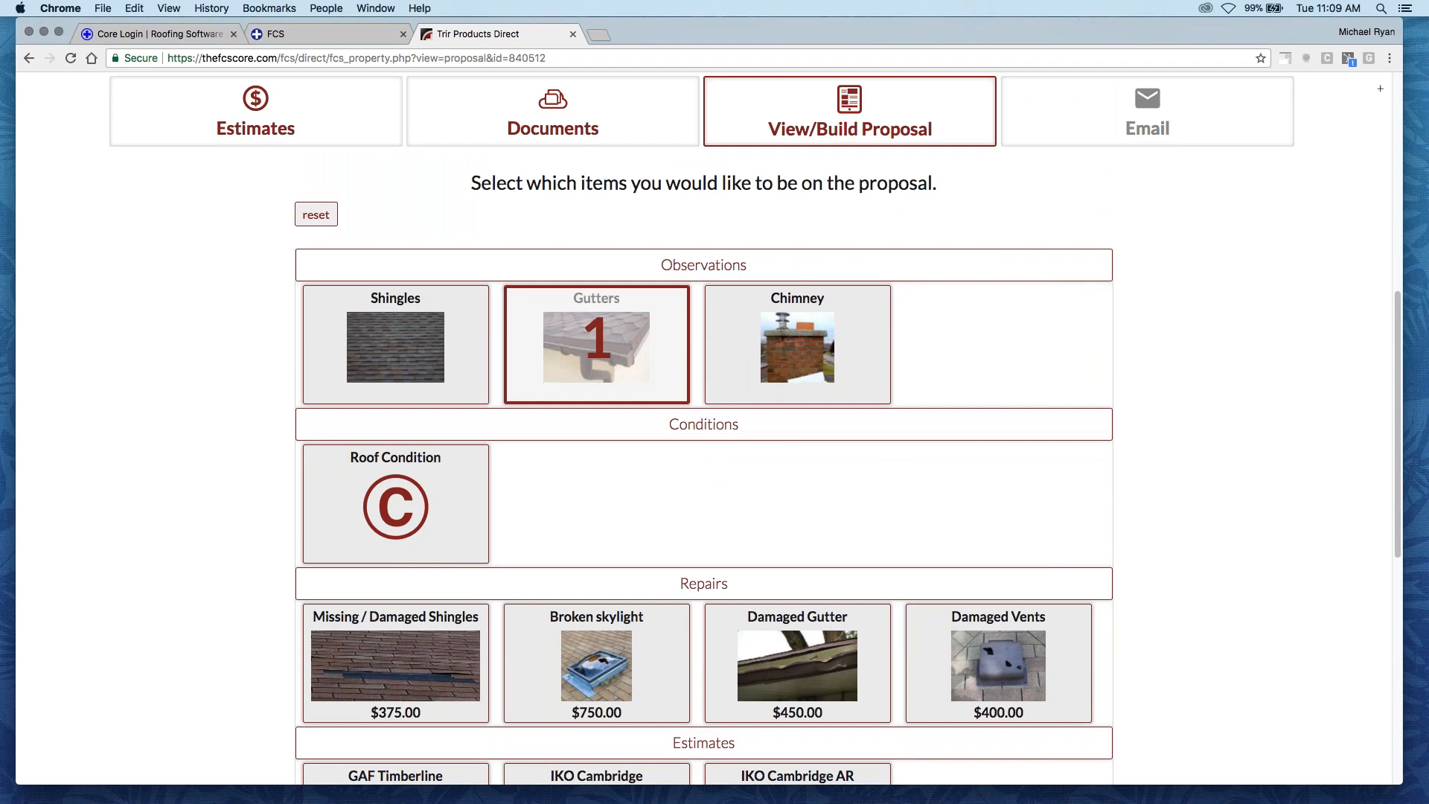
pyautogui.click(798, 358)
pyautogui.click(797, 358)
pyautogui.click(598, 357)
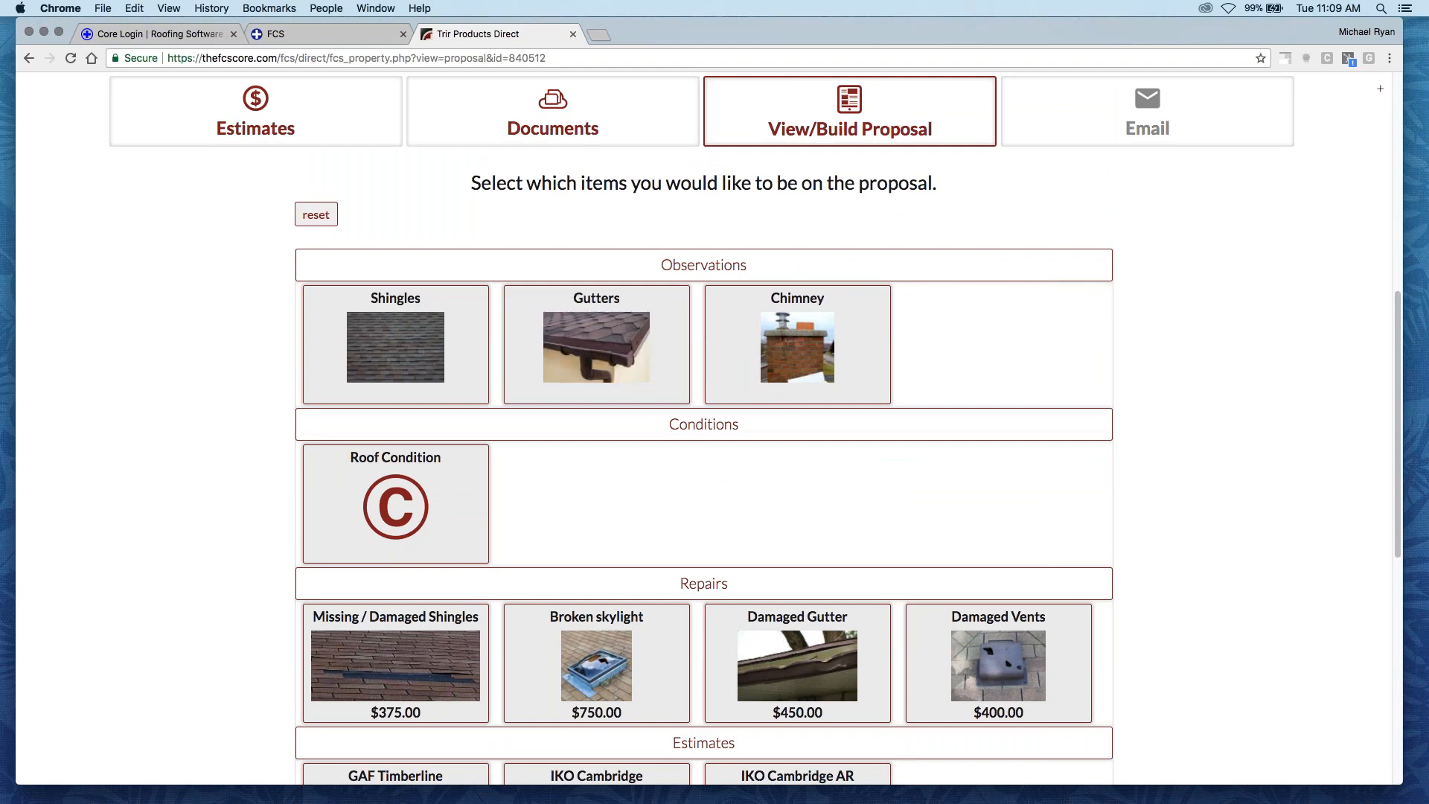
# - Try to put the Cover Page Residential attachment first in the proposal, ahead of the observations
pyautogui.scroll(-6, 444, 548)
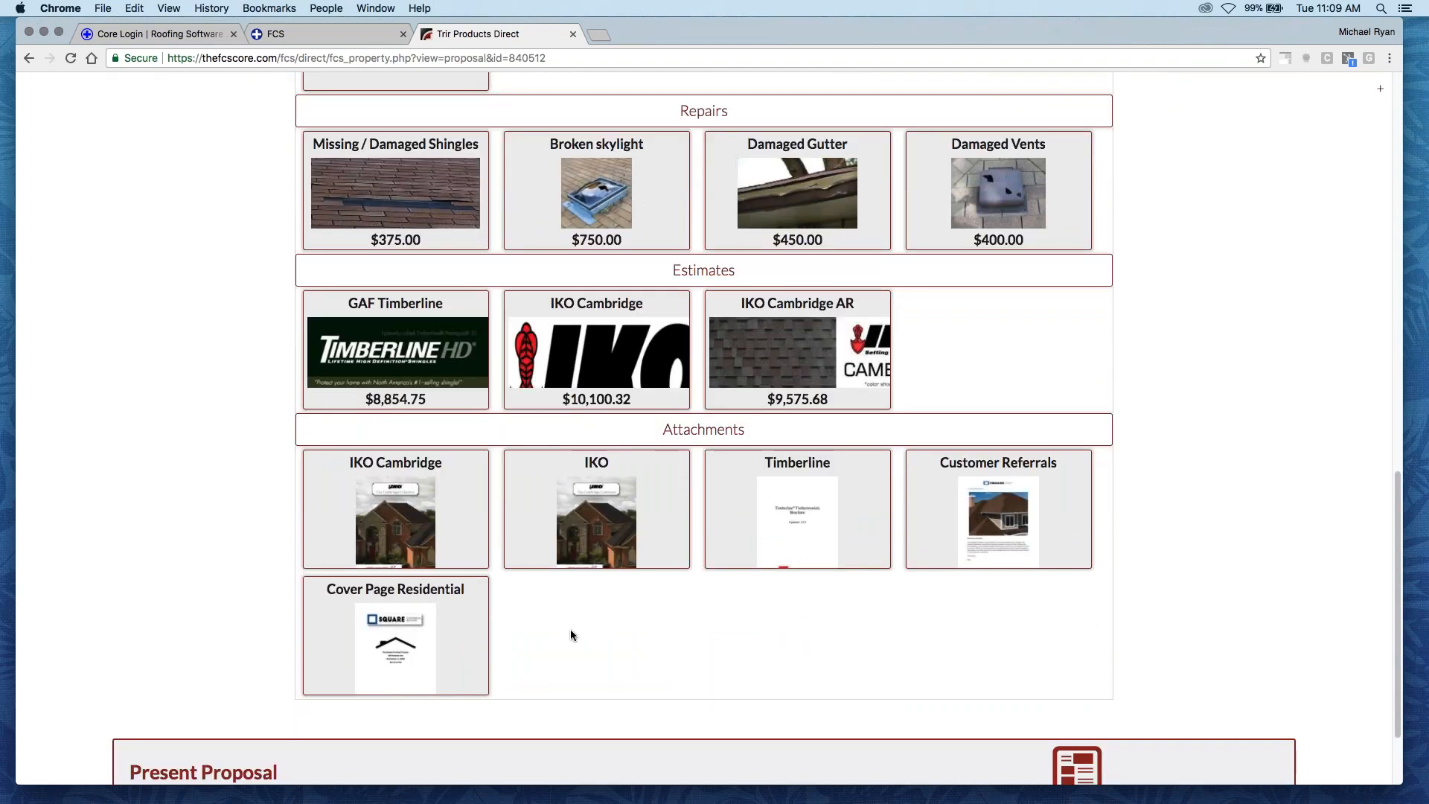
pyautogui.click(414, 623)
pyautogui.scroll(5, 449, 533)
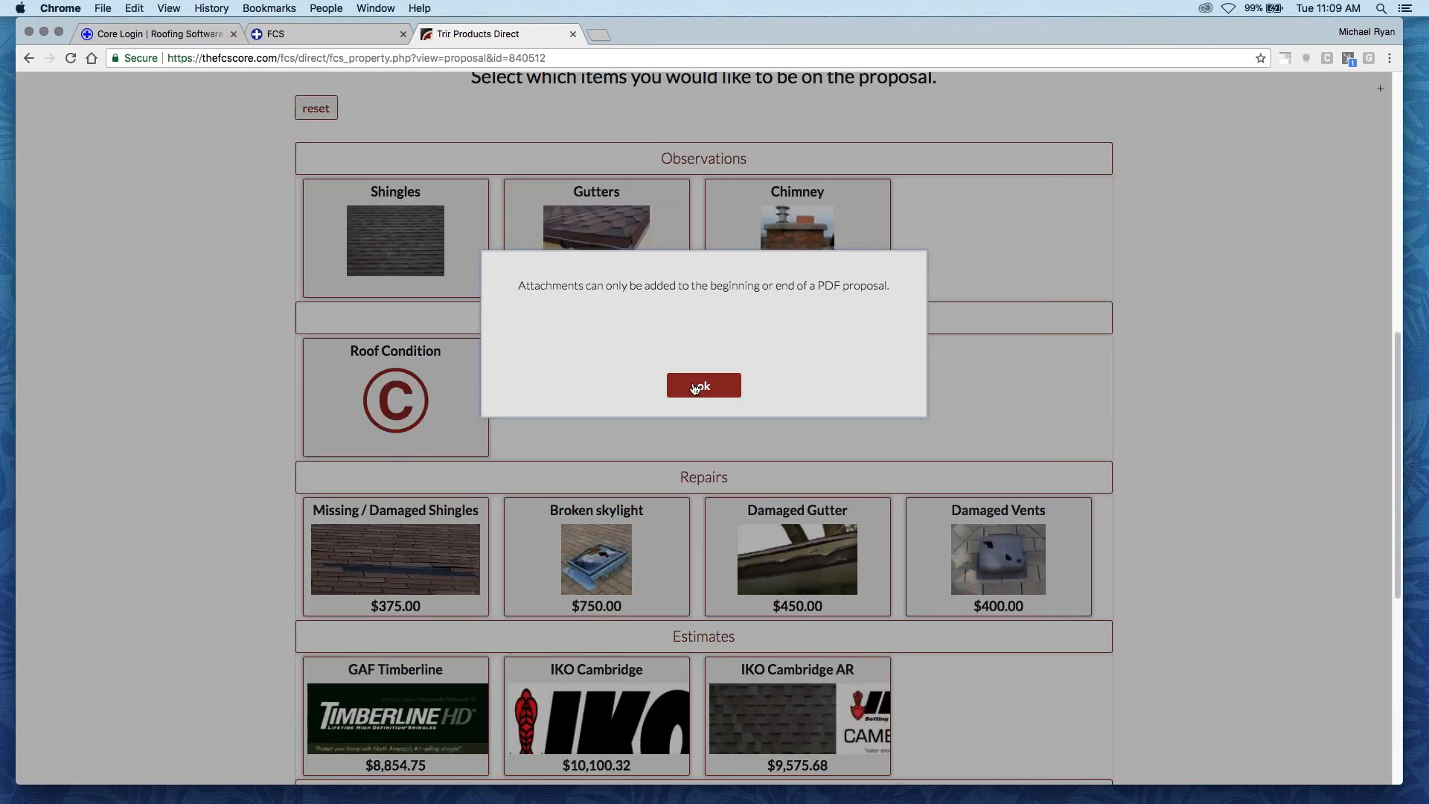
pyautogui.click(695, 386)
pyautogui.scroll(-5, 703, 428)
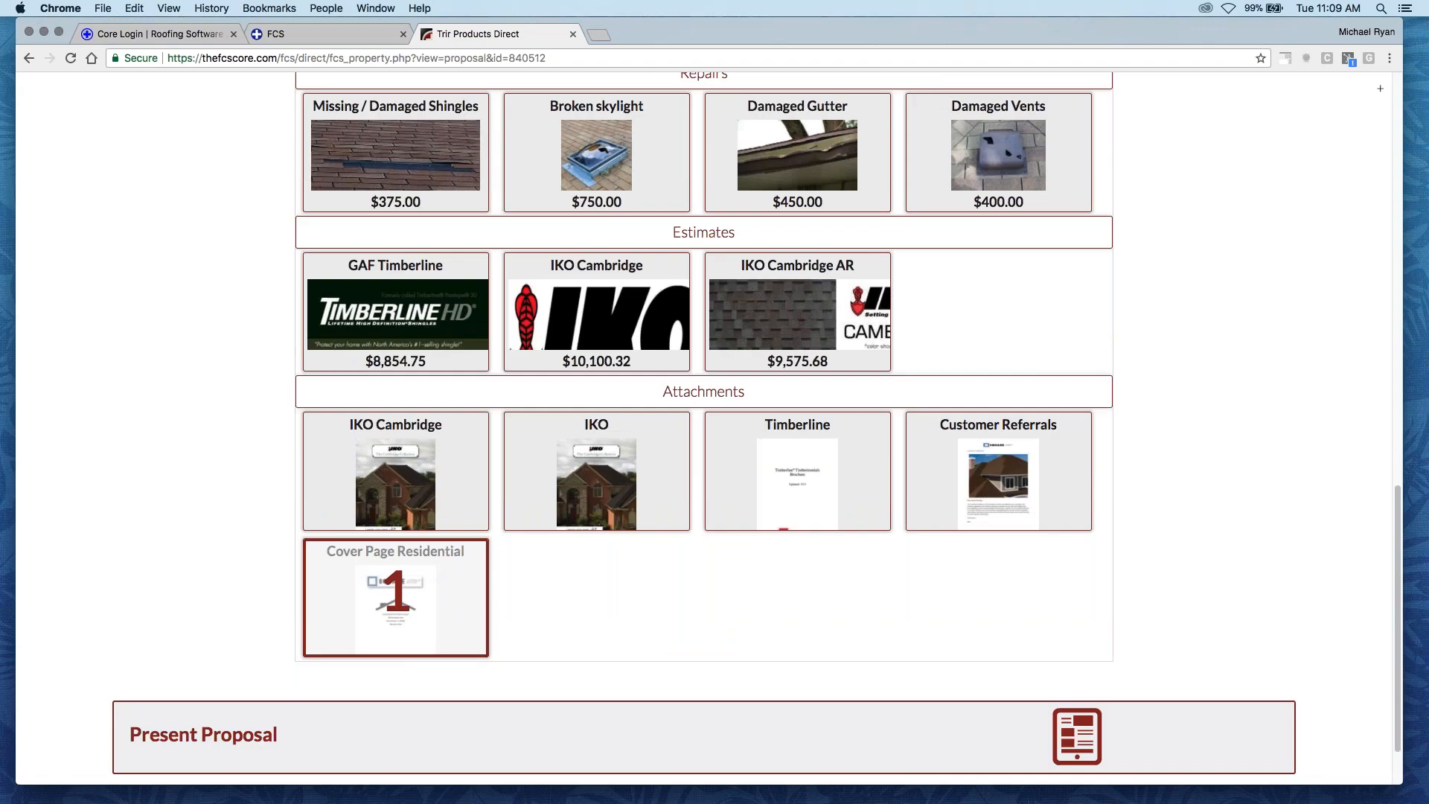
pyautogui.scroll(4, 703, 428)
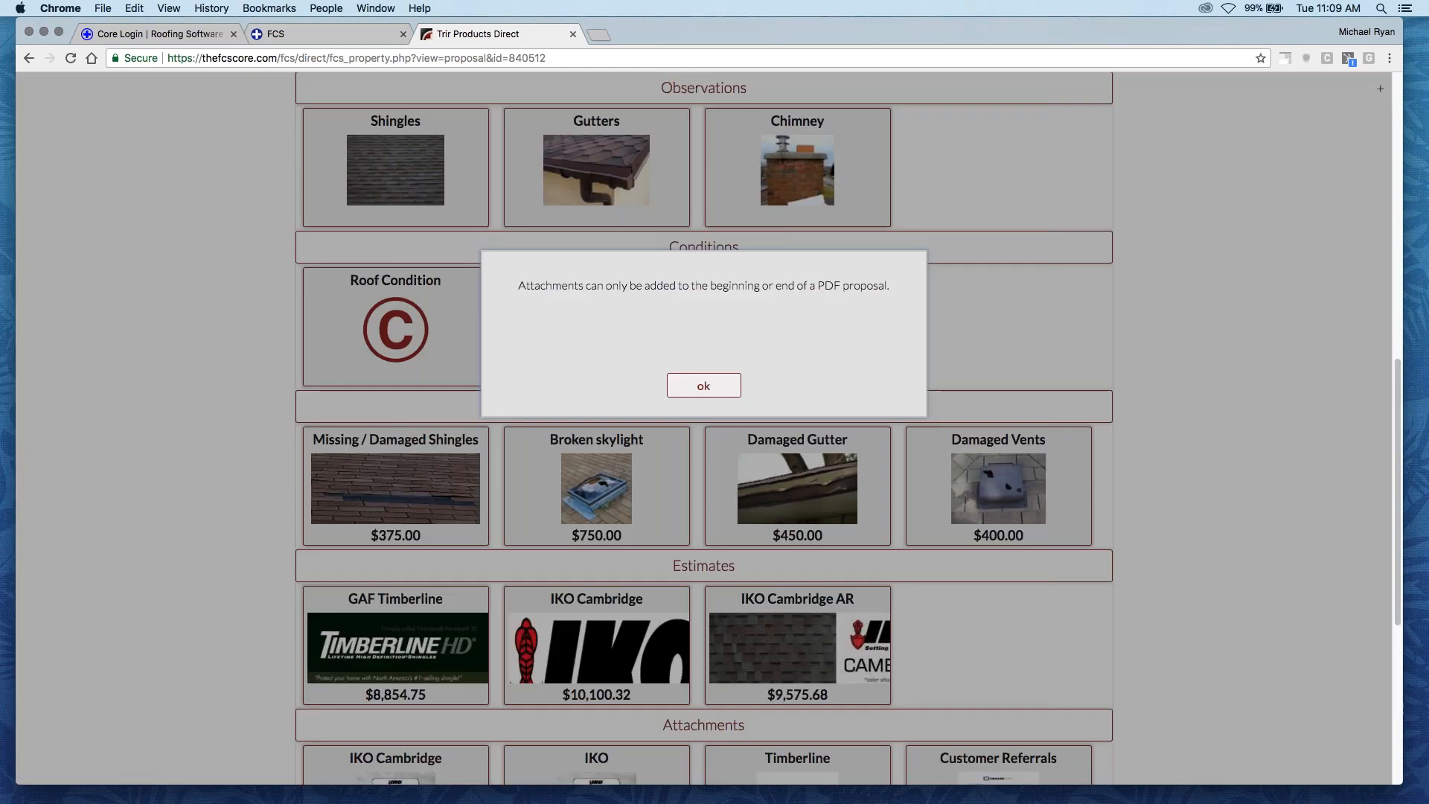
pyautogui.click(702, 386)
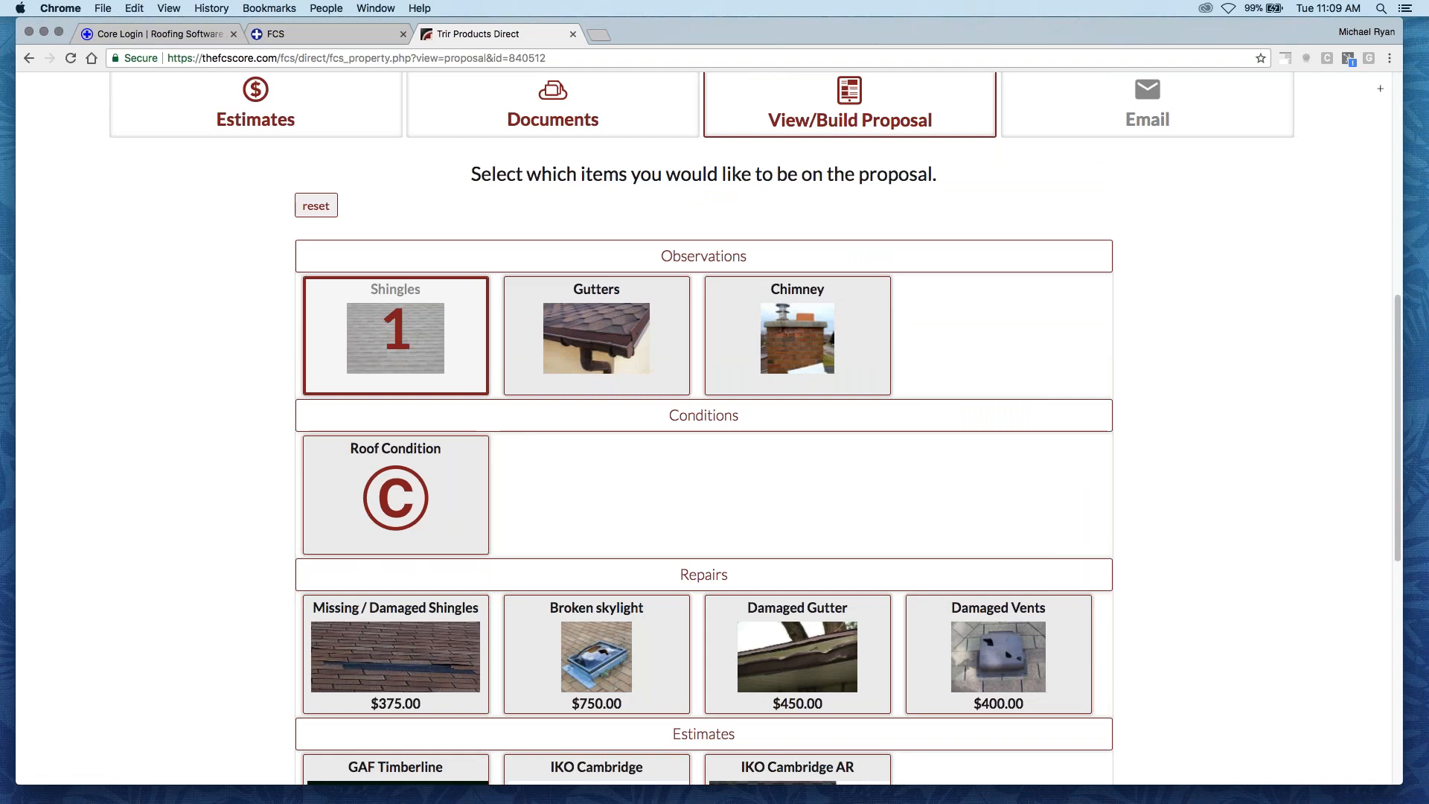
# - Include the Shingles, Gutters and Chimney observations in the proposal, followed by the Roof Condition
pyautogui.click(596, 336)
pyautogui.click(798, 338)
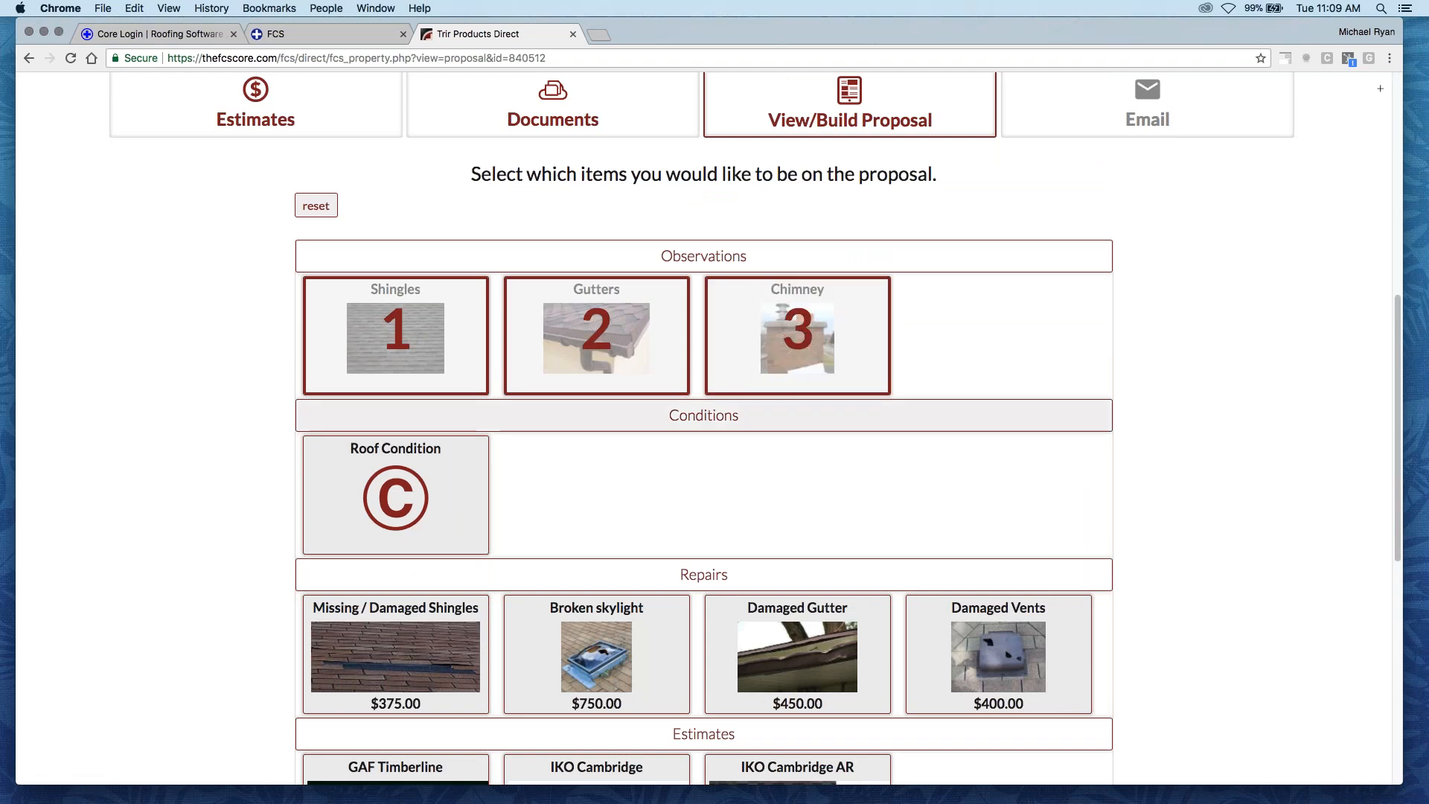
pyautogui.click(422, 485)
# - Add the Missing / Damaged Shingles, Broken skylight, Damaged Gutter and Damaged Vents repairs to the proposal in that order
pyautogui.scroll(-5, 422, 485)
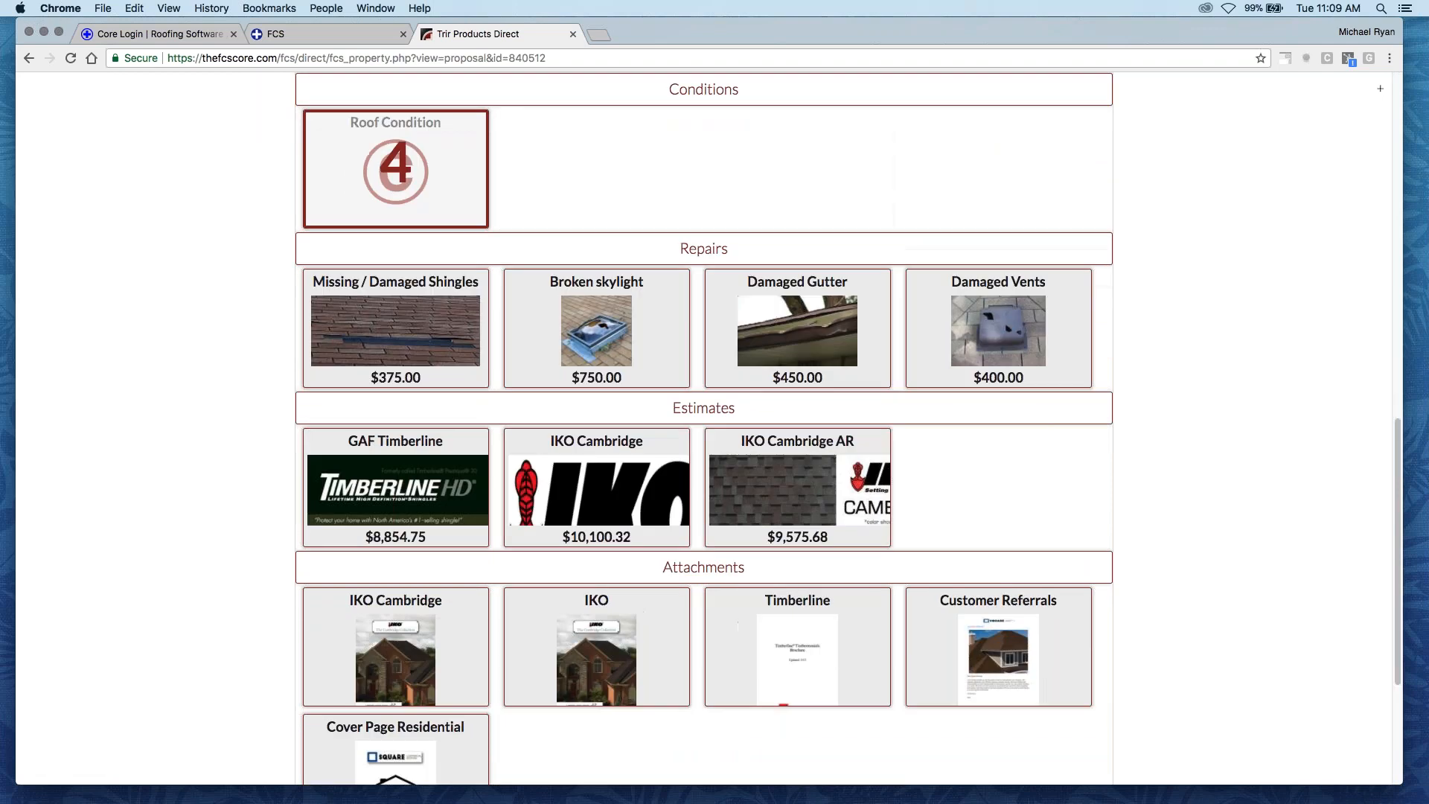
pyautogui.click(420, 338)
pyautogui.click(610, 334)
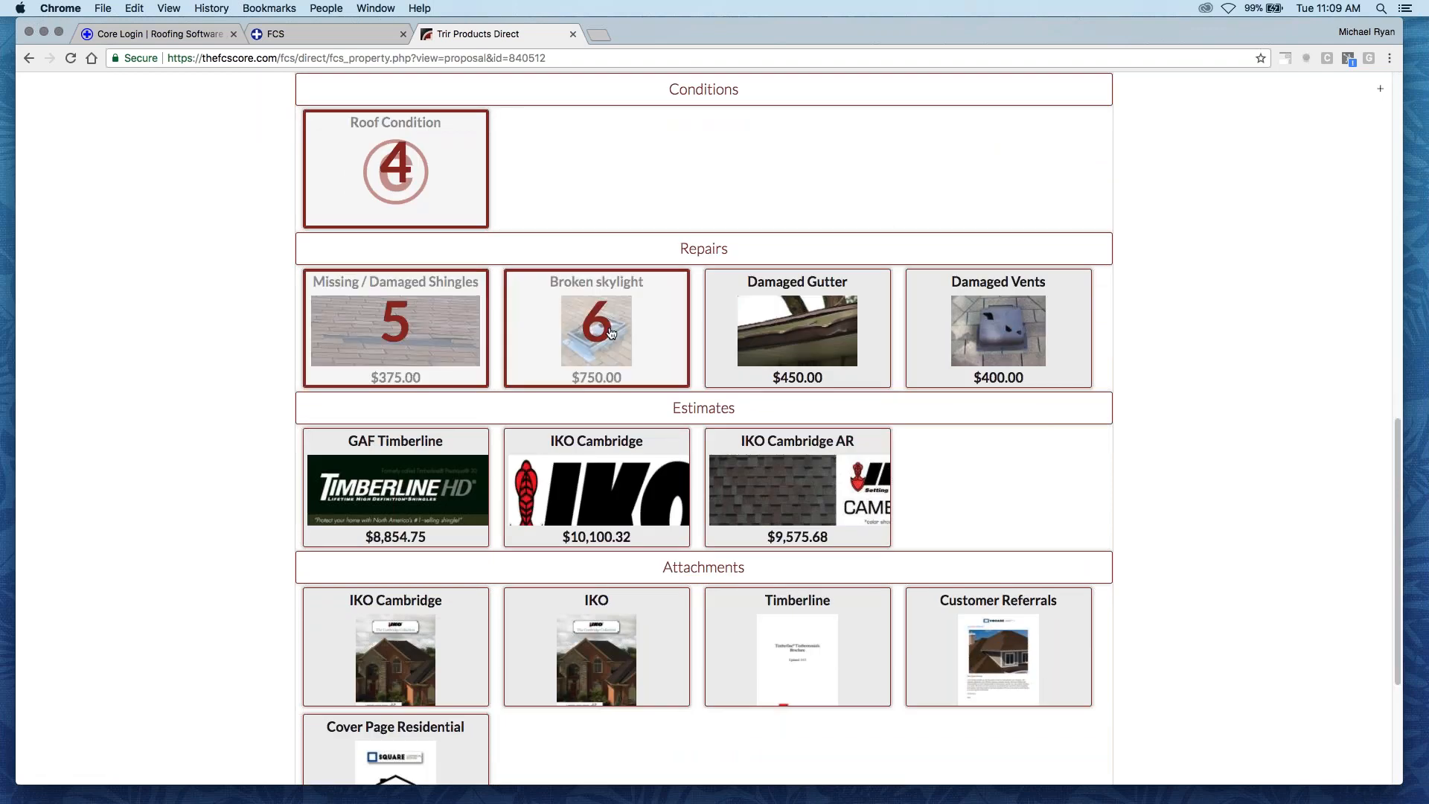
pyautogui.click(800, 331)
pyautogui.click(1003, 333)
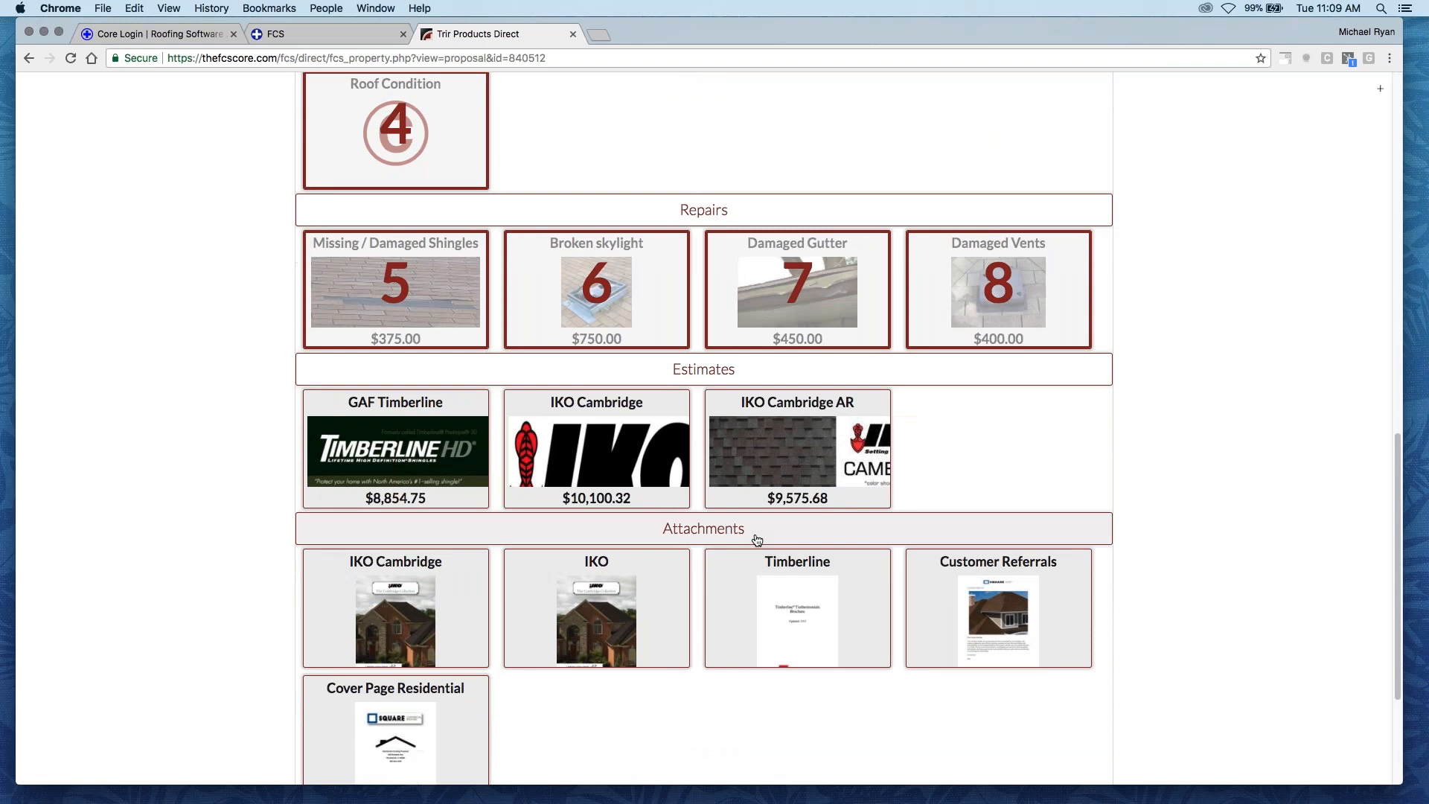
# - Add the GAF Timberline and IKO Cambridge estimates to the proposal after the repairs
pyautogui.scroll(-1, 756, 536)
pyautogui.scroll(-1, 457, 446)
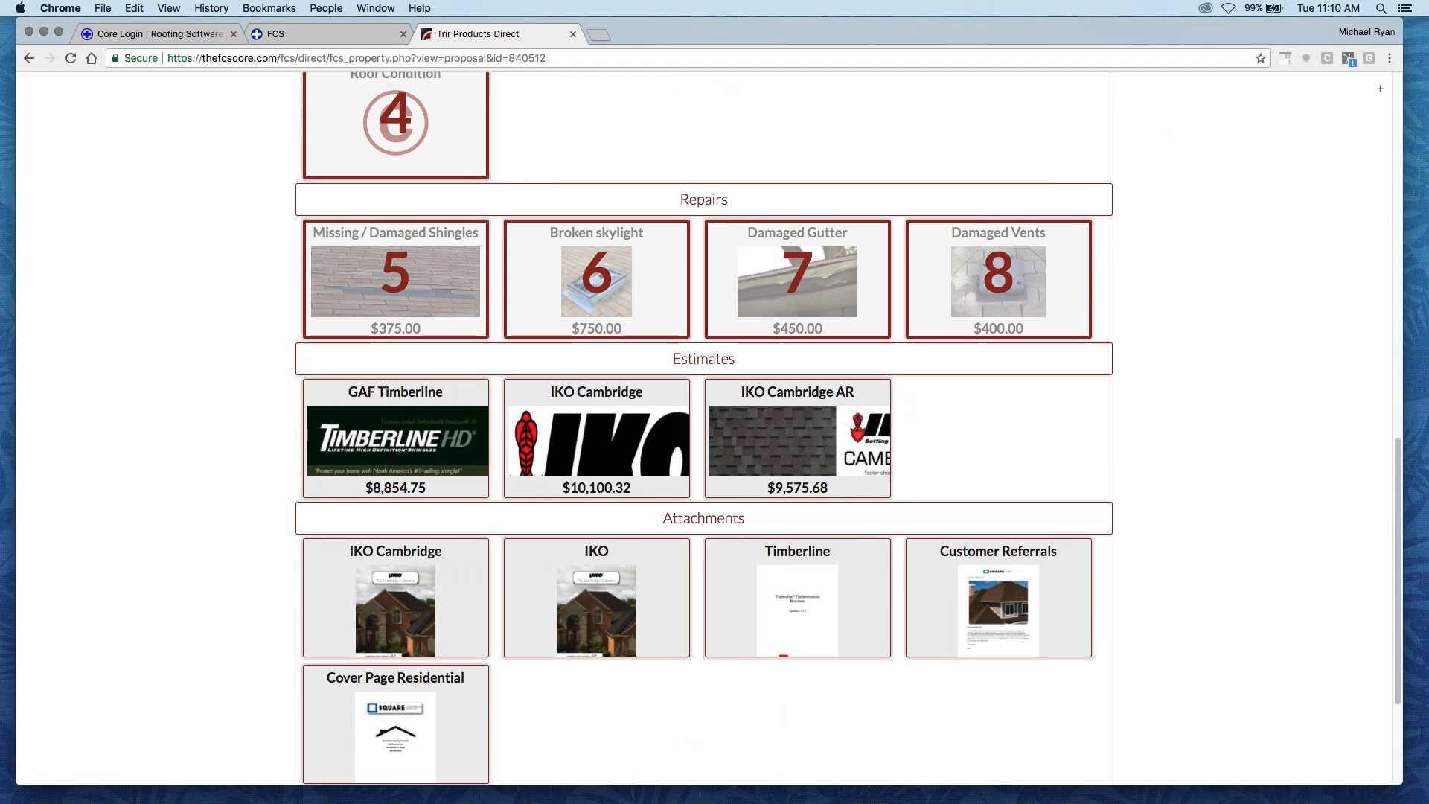
pyautogui.click(389, 452)
pyautogui.click(612, 436)
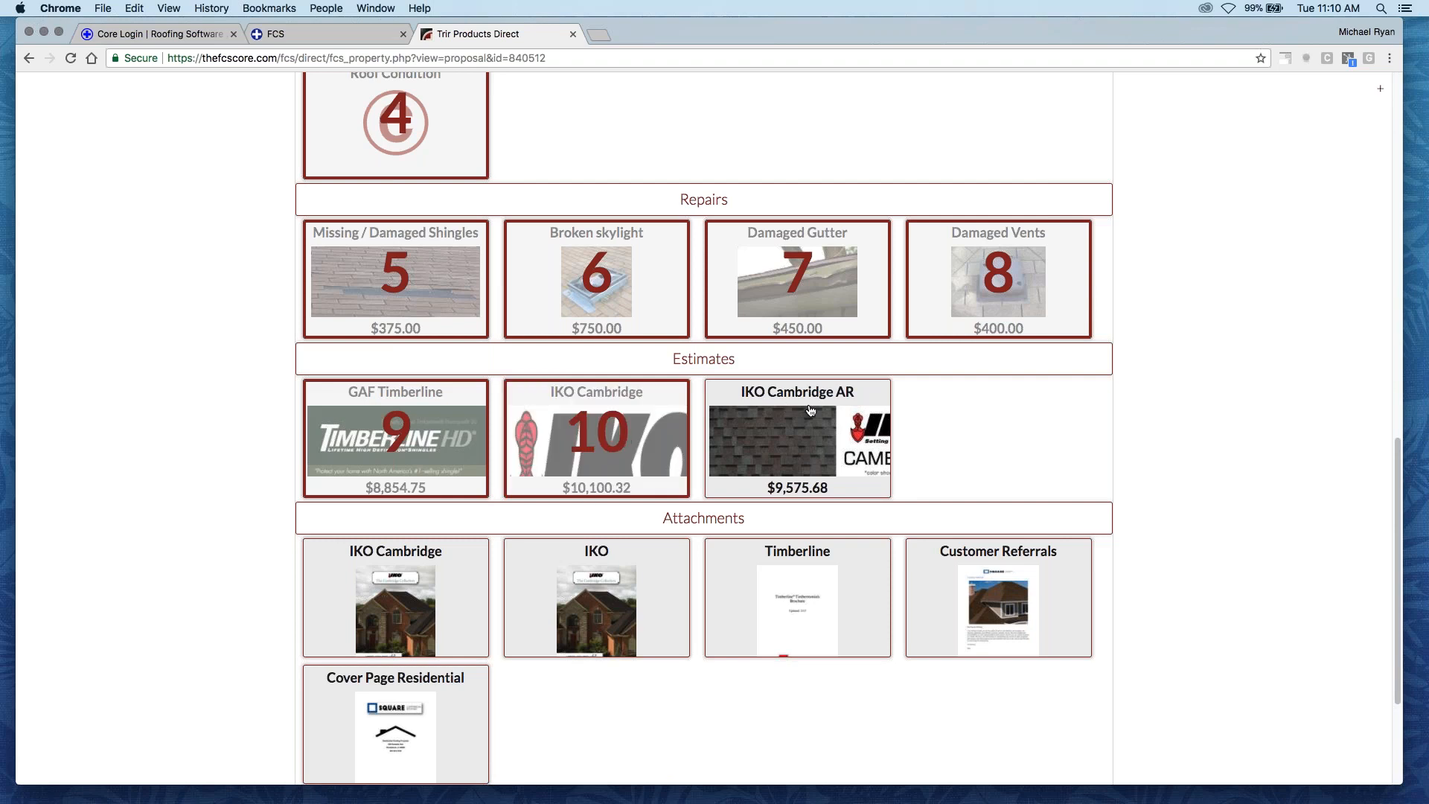
# - Add the IKO Cambridge, IKO, Customer Referrals and Cover Page Residential attachments at the end and check the item order
pyautogui.scroll(-2, 543, 409)
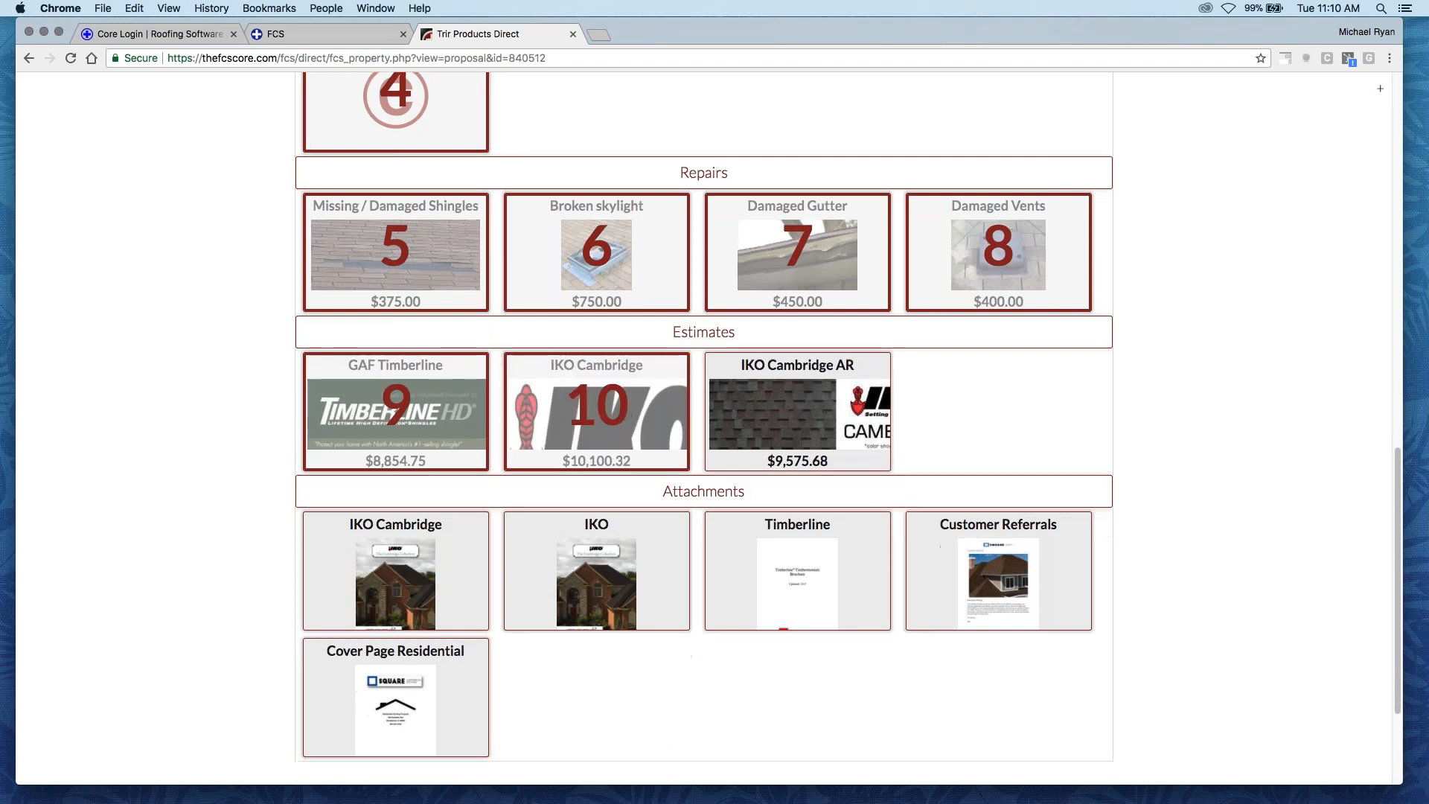
pyautogui.scroll(-1, 598, 445)
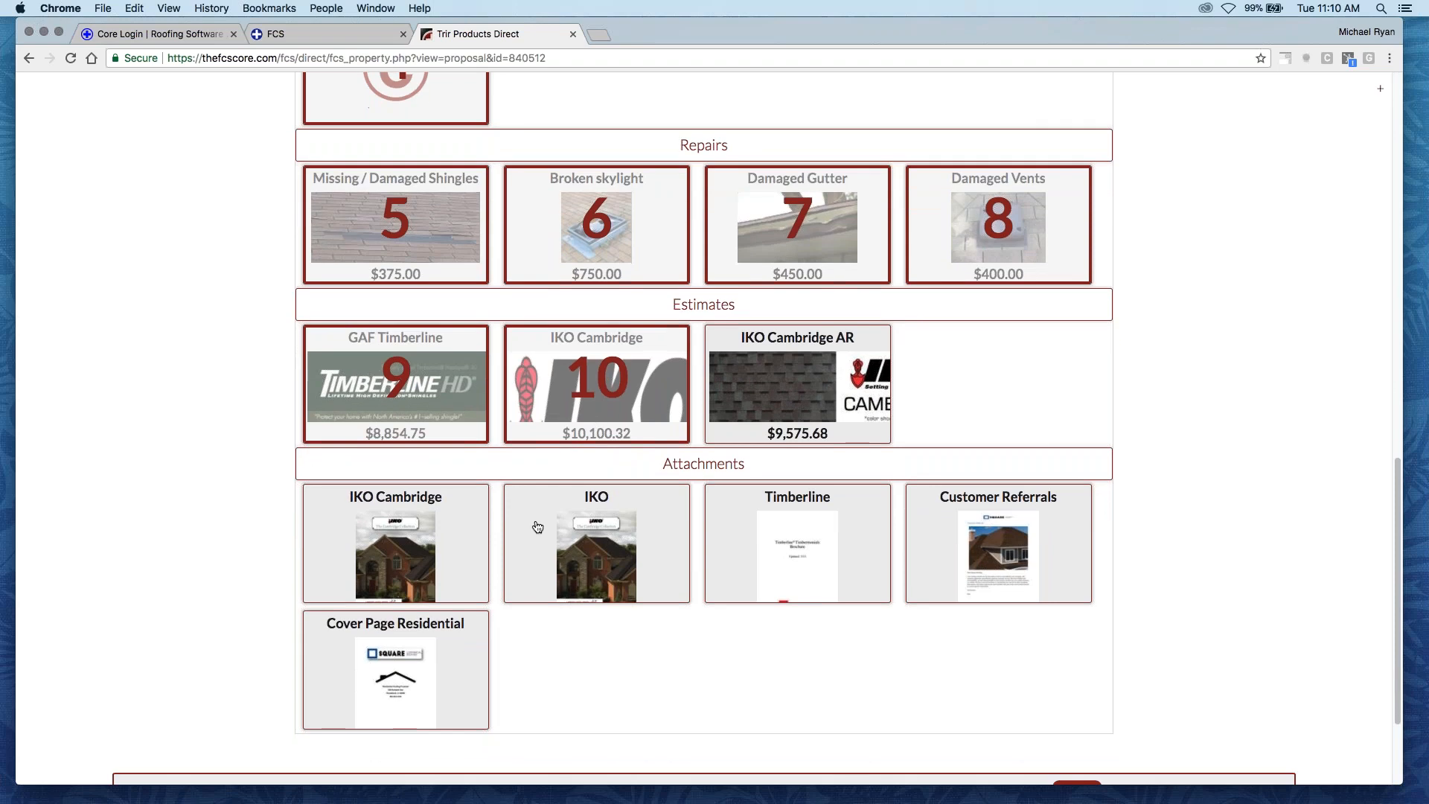
pyautogui.click(429, 553)
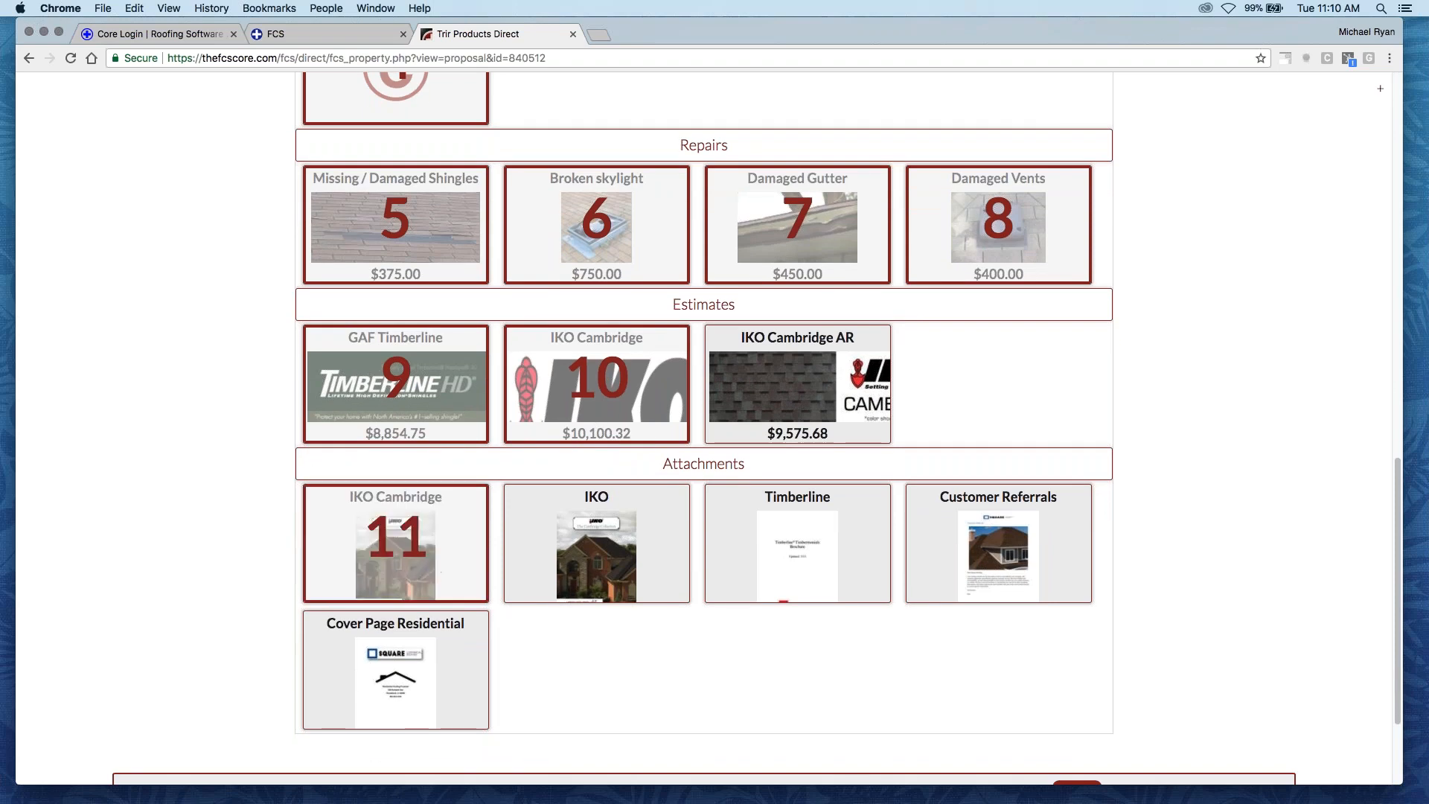
pyautogui.click(629, 555)
pyautogui.click(998, 547)
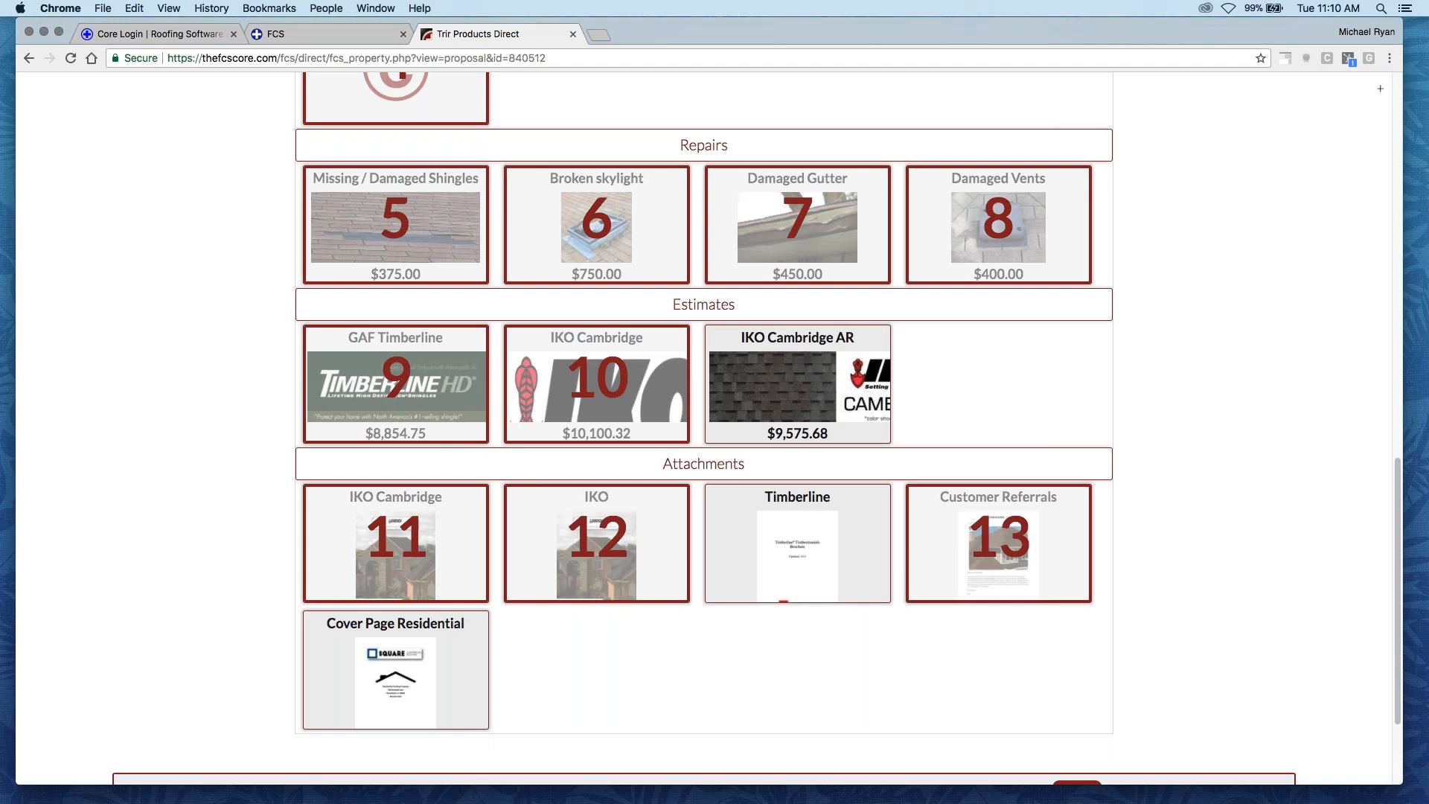
pyautogui.click(395, 670)
pyautogui.scroll(-3, 637, 588)
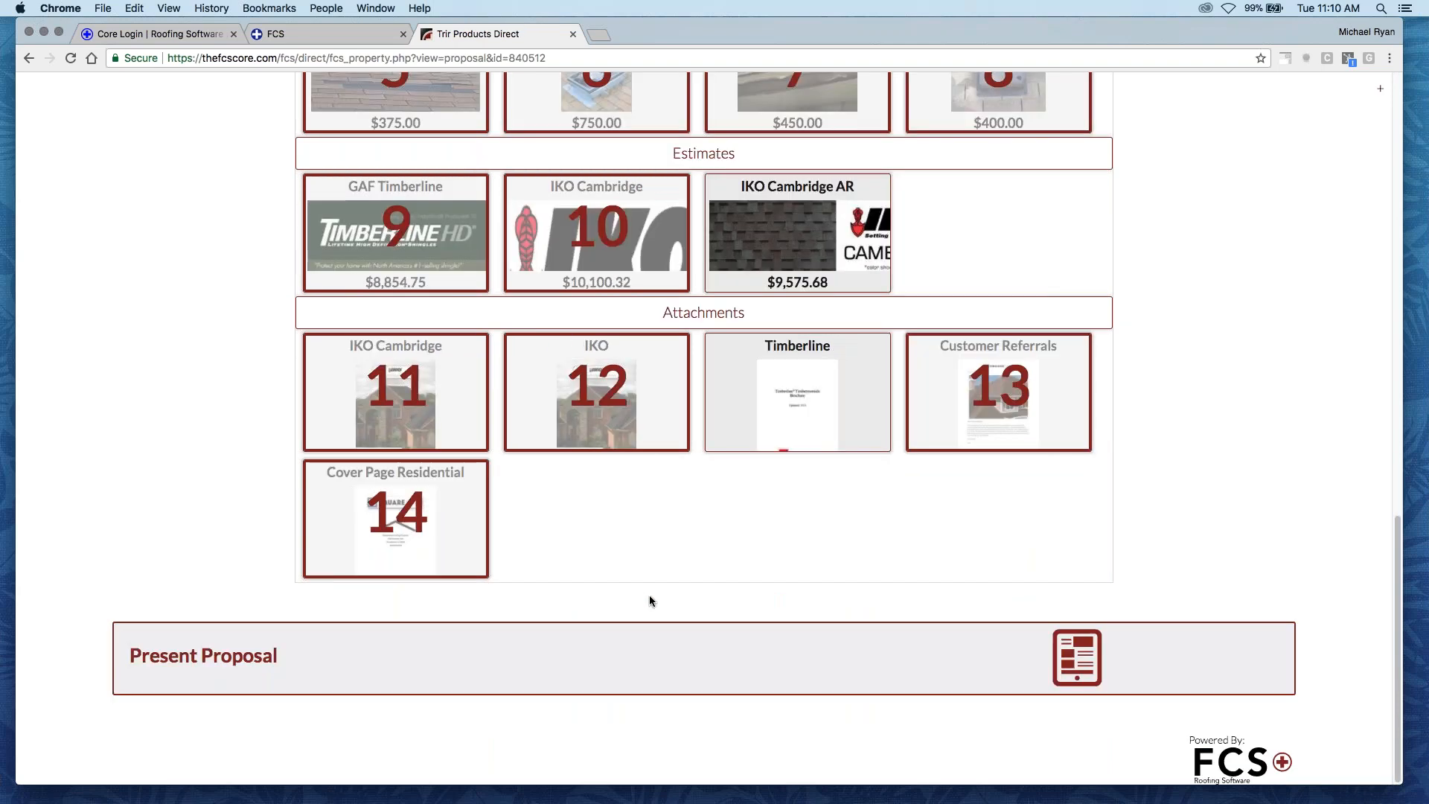
pyautogui.scroll(10, 728, 579)
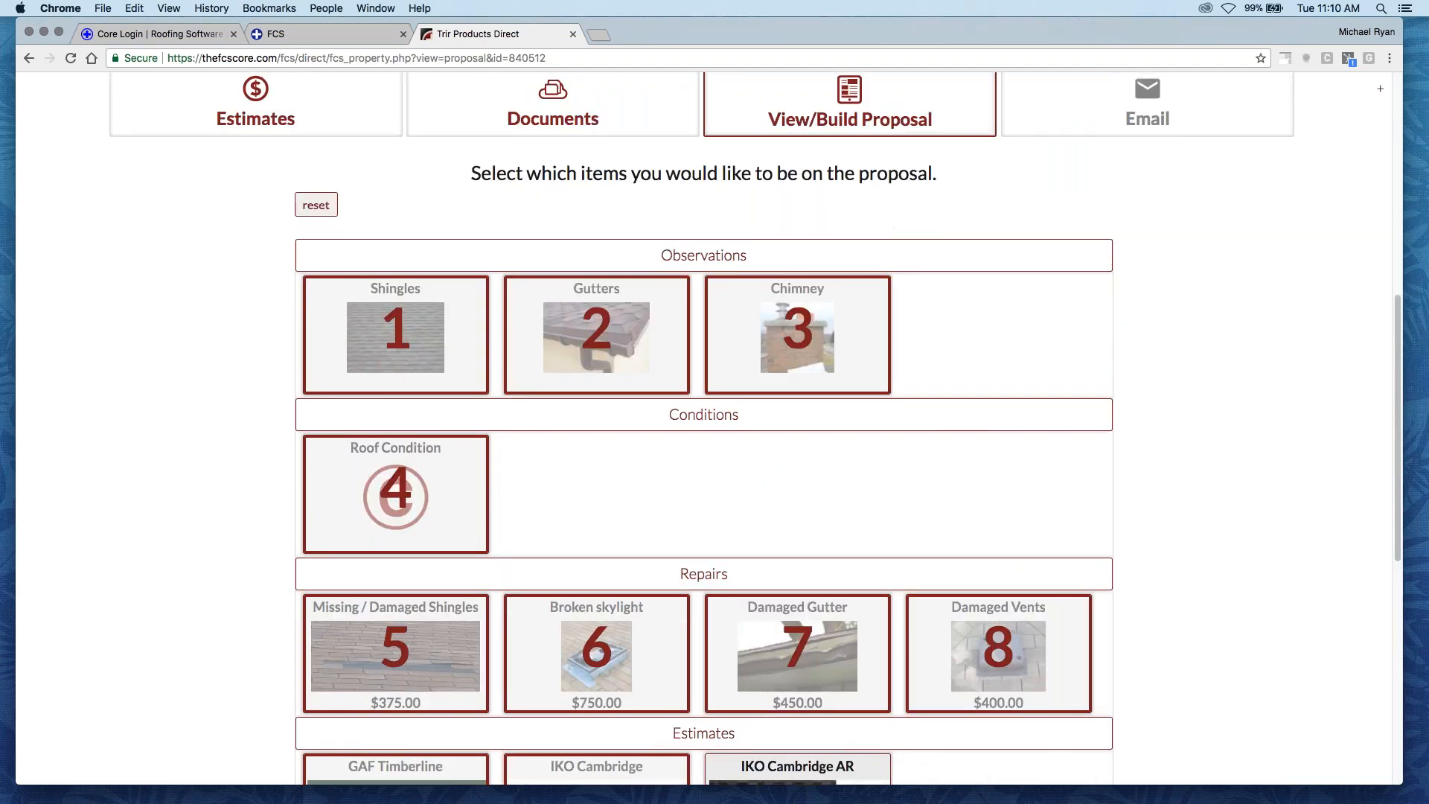
pyautogui.scroll(2, 728, 579)
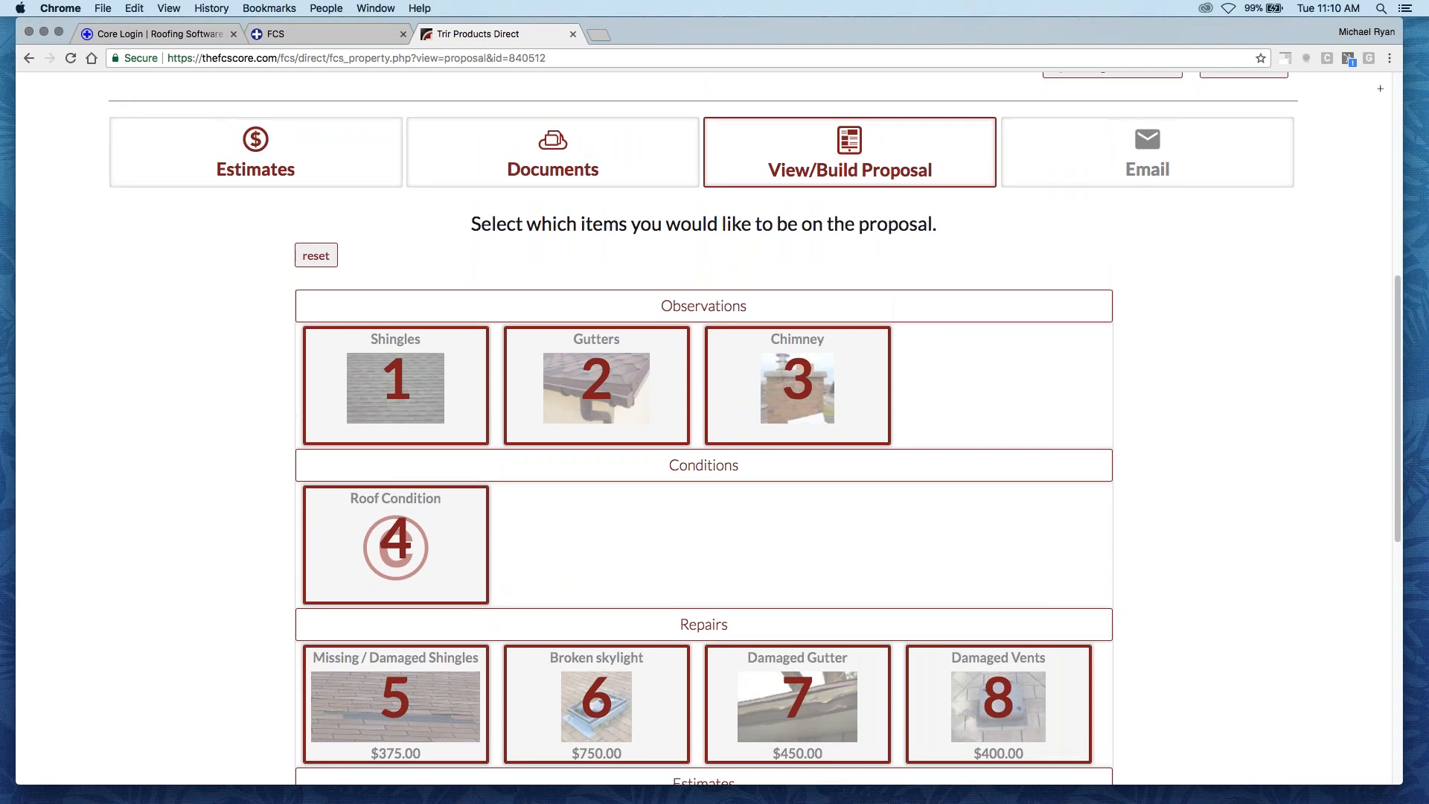
pyautogui.scroll(-10, 703, 428)
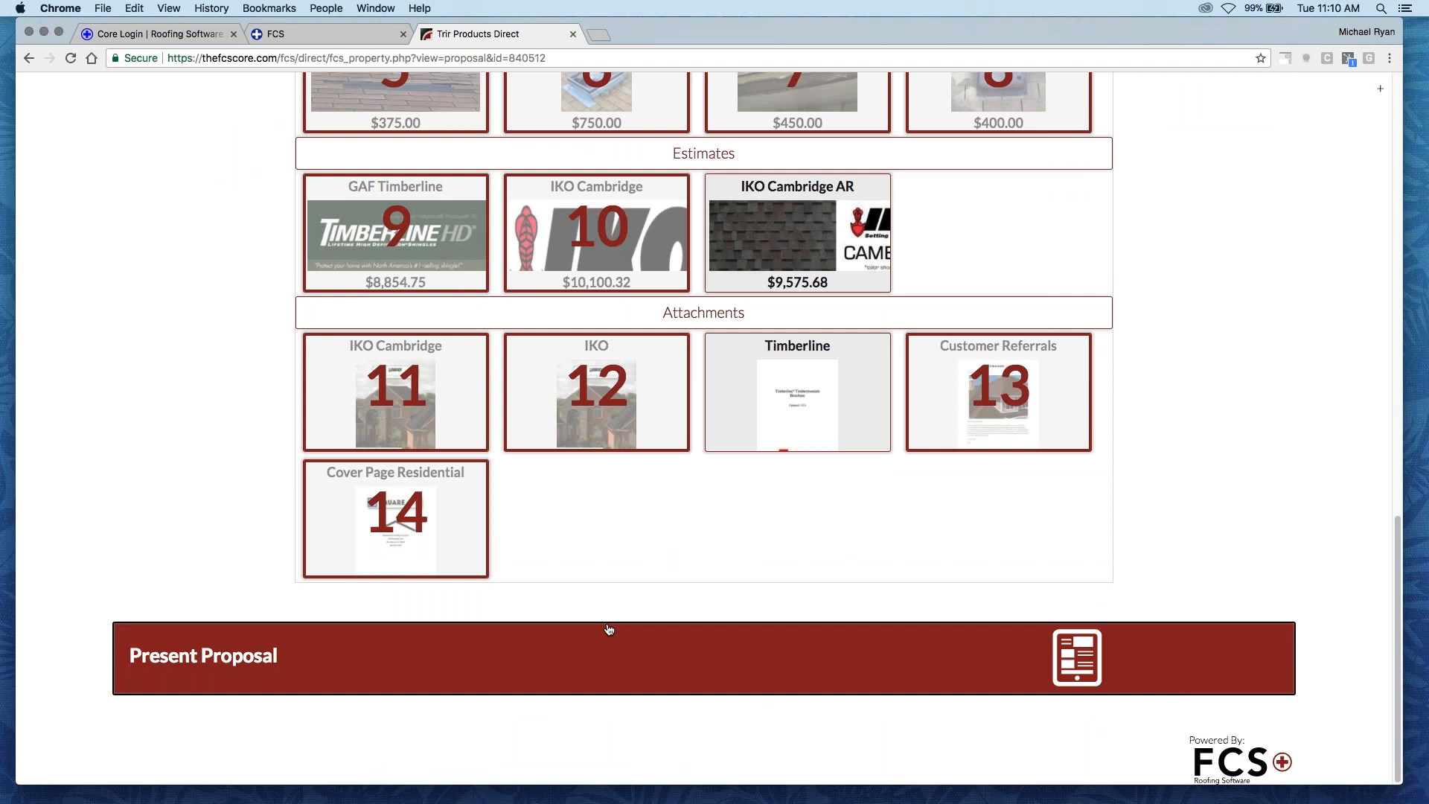
# - Present the proposal and review its contents from the attachments back up to the Shingles observation
pyautogui.click(649, 654)
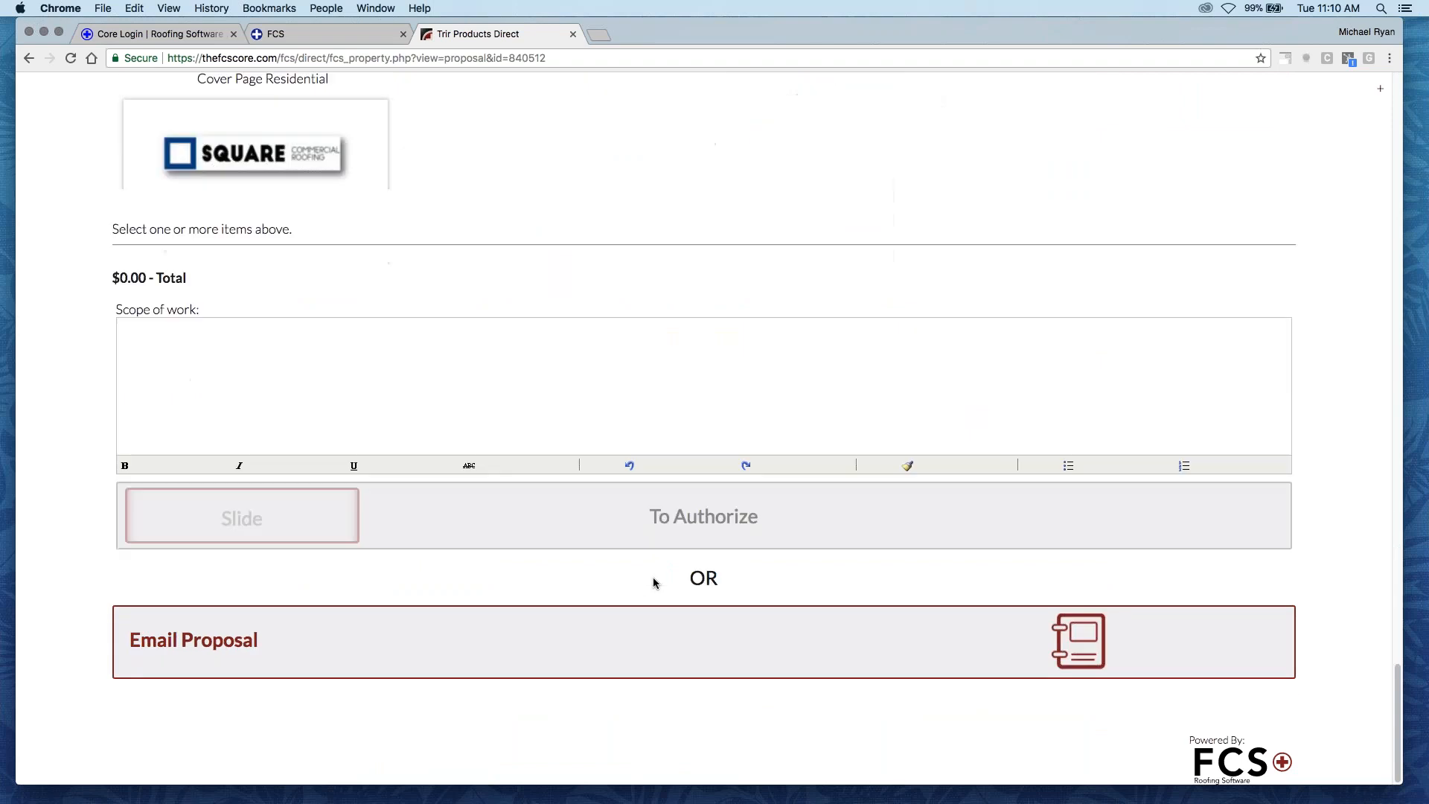
pyautogui.scroll(10, 381, 585)
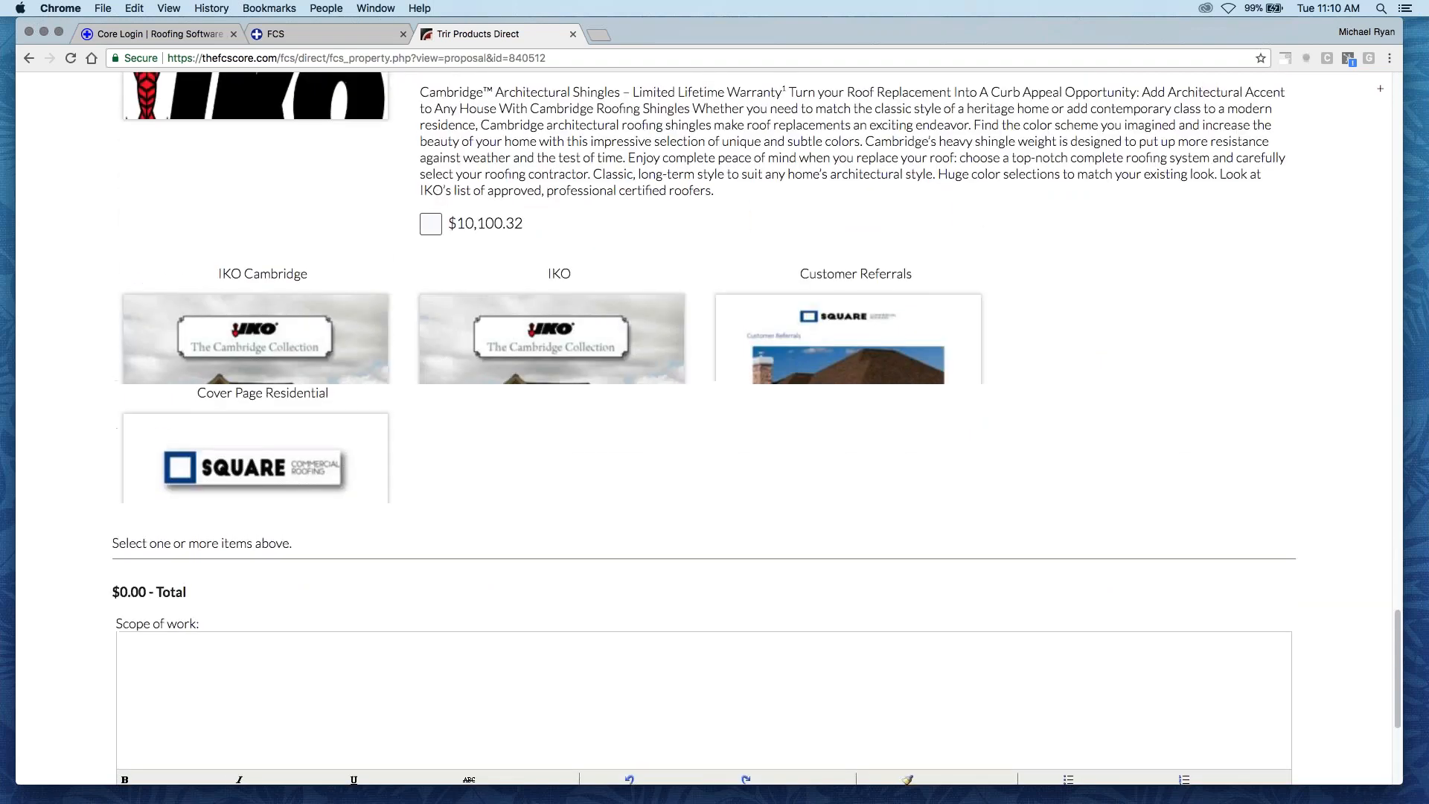
pyautogui.scroll(10, 703, 428)
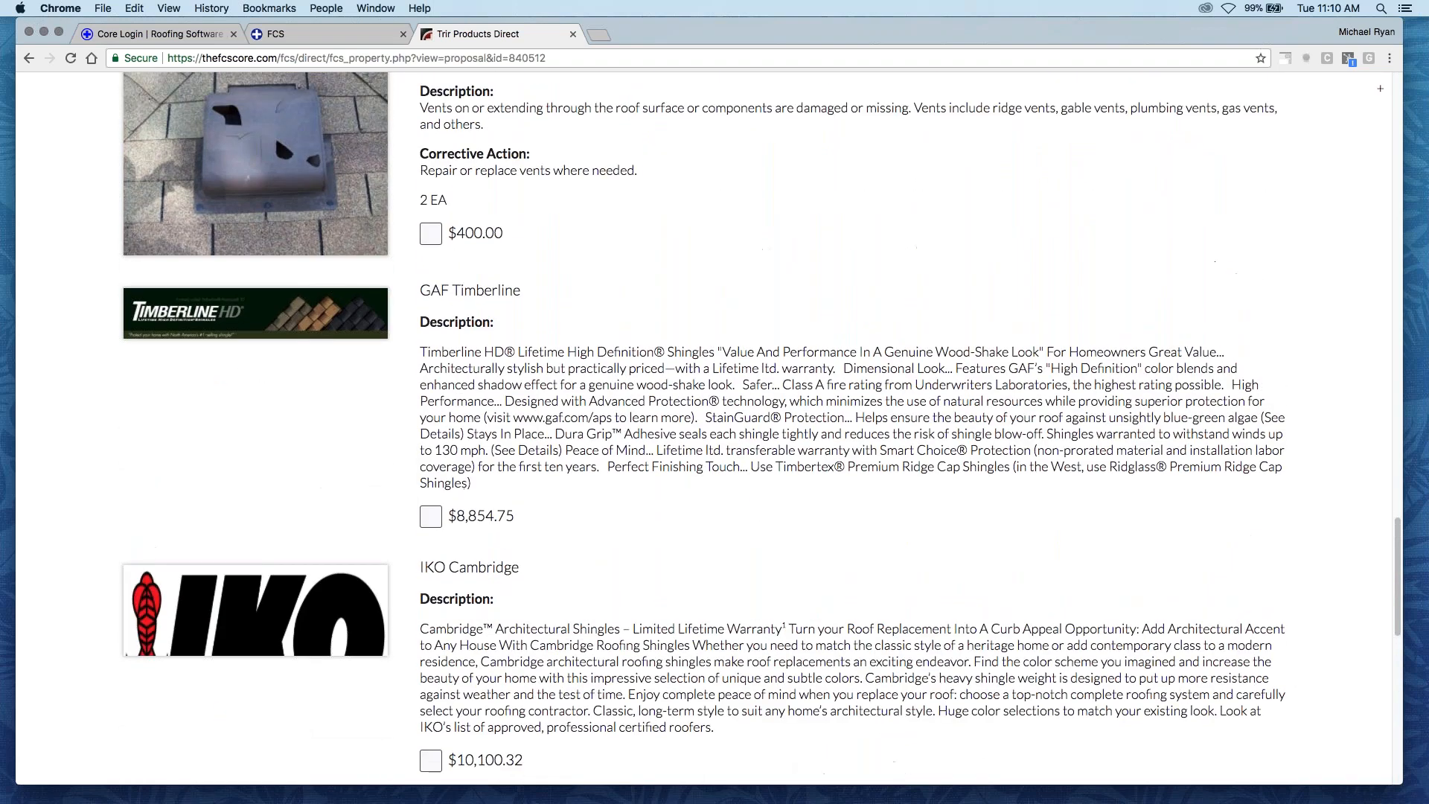
pyautogui.scroll(5, 704, 429)
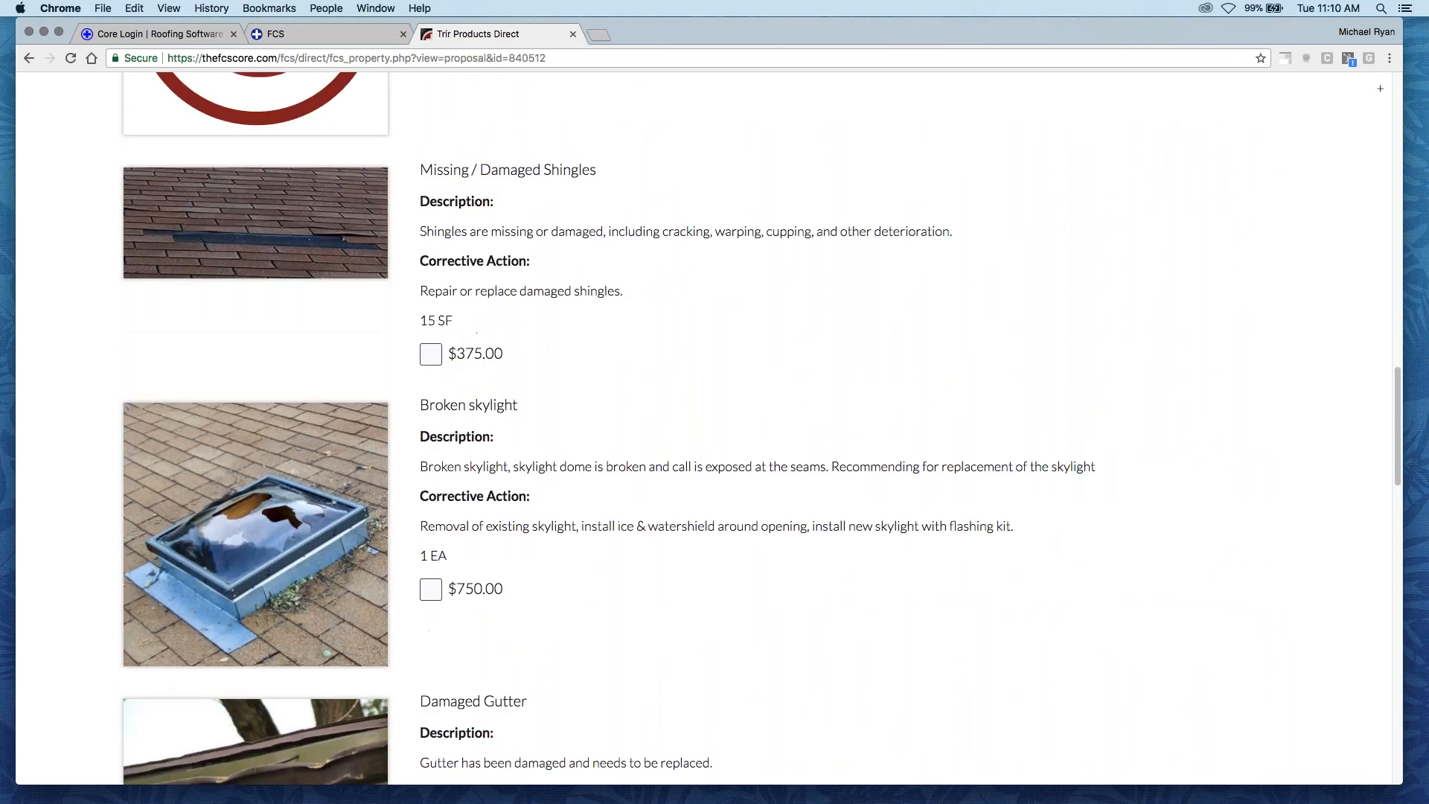
pyautogui.scroll(10, 703, 429)
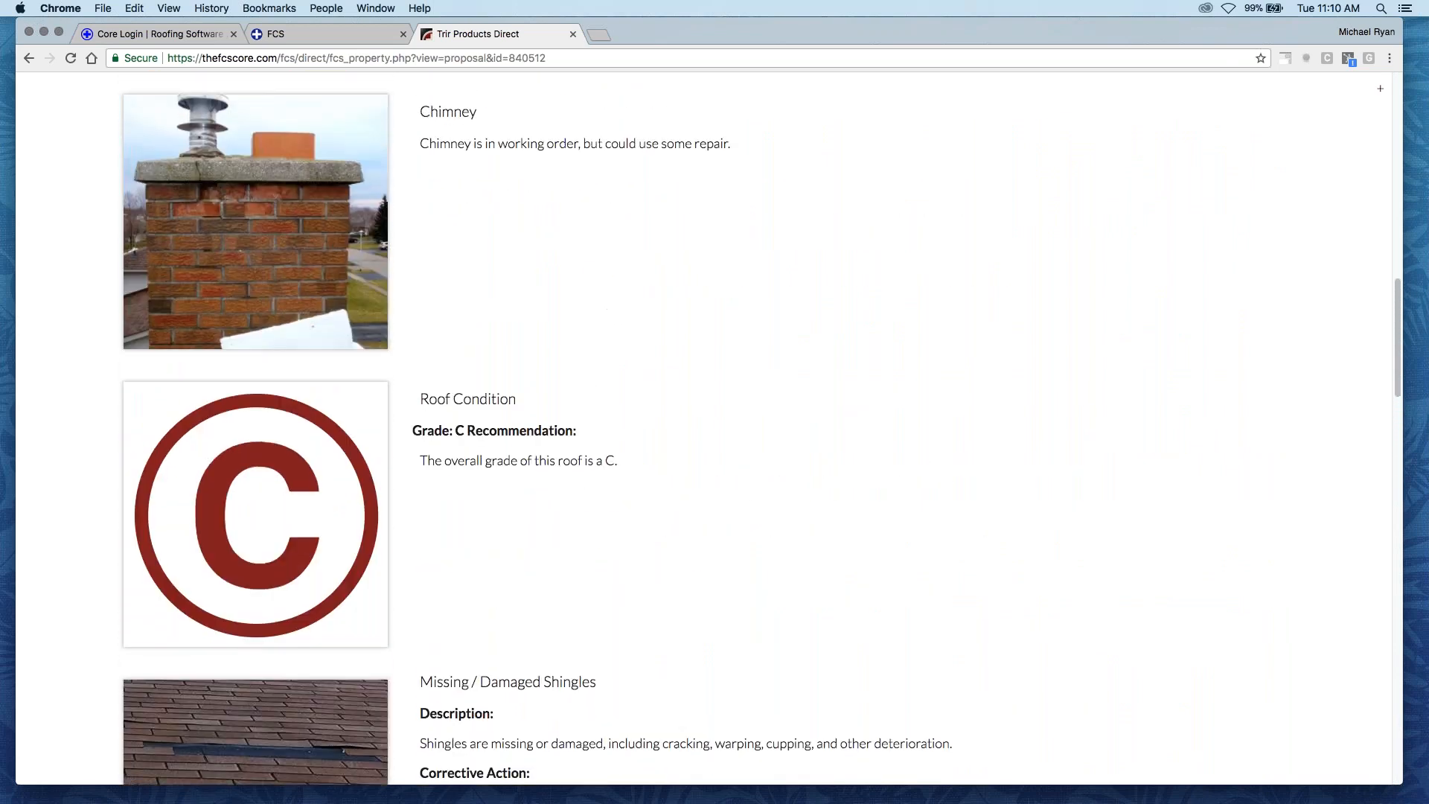
pyautogui.scroll(1, 704, 428)
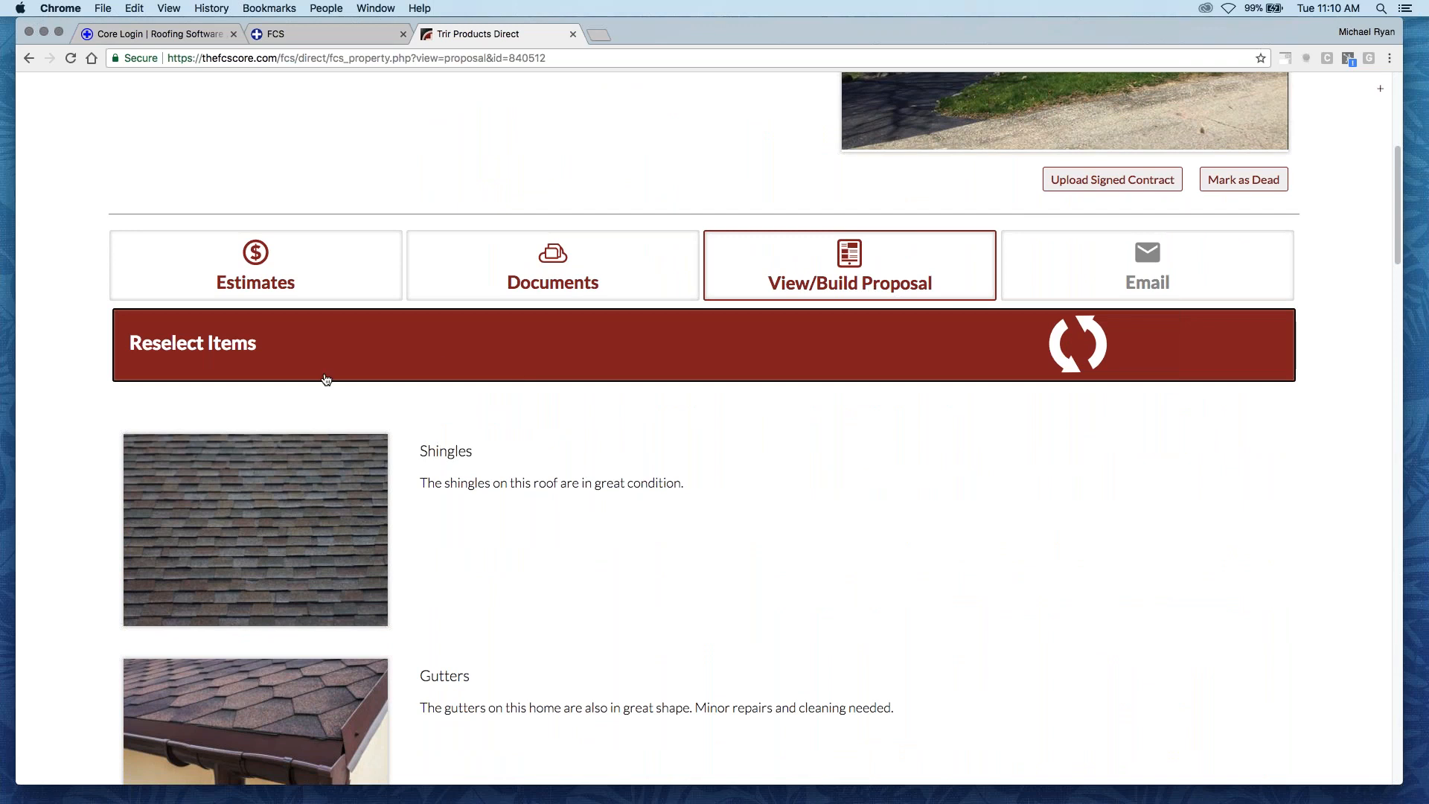
# - Return to the proposal's item selection and check the order of the chosen items
pyautogui.click(438, 348)
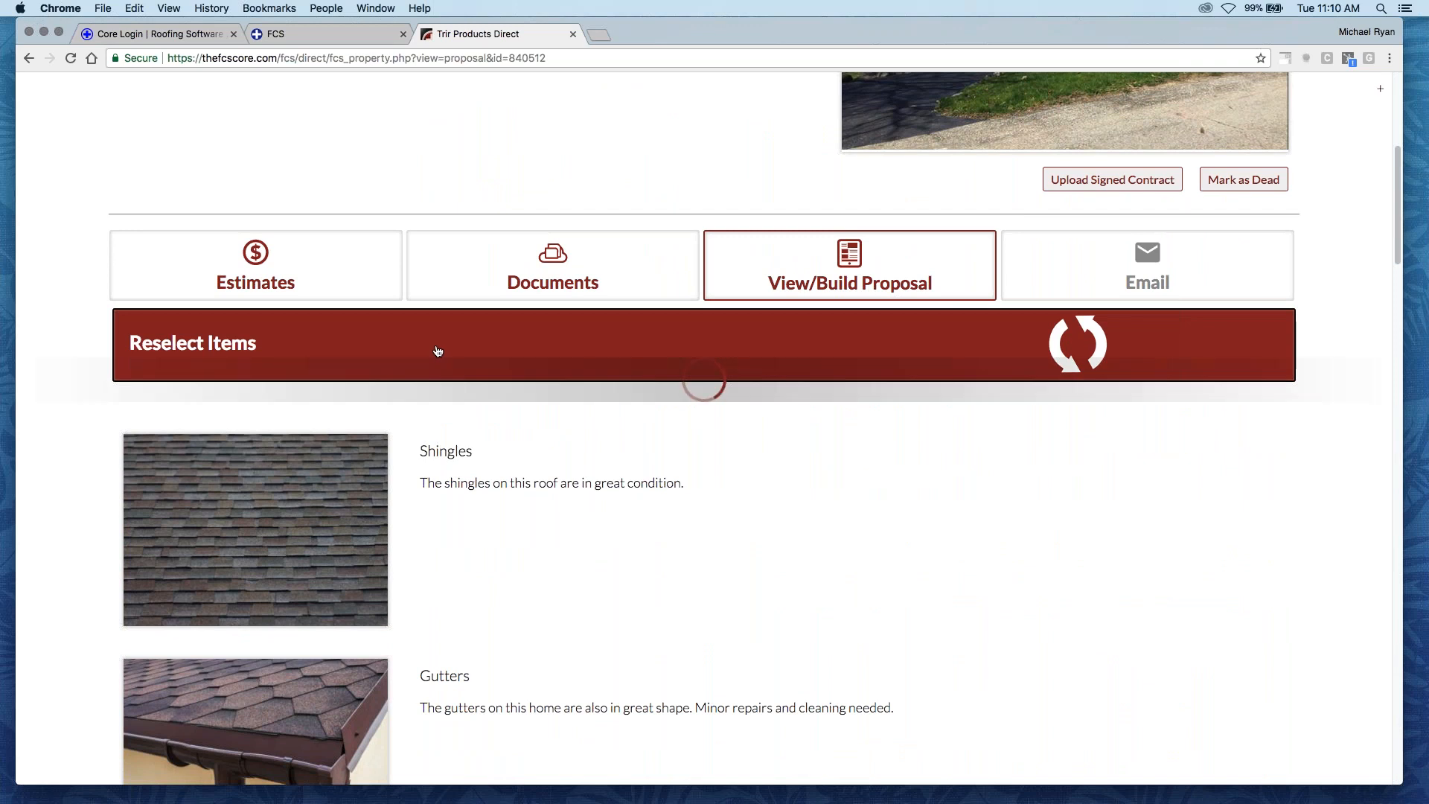
pyautogui.scroll(-3, 447, 436)
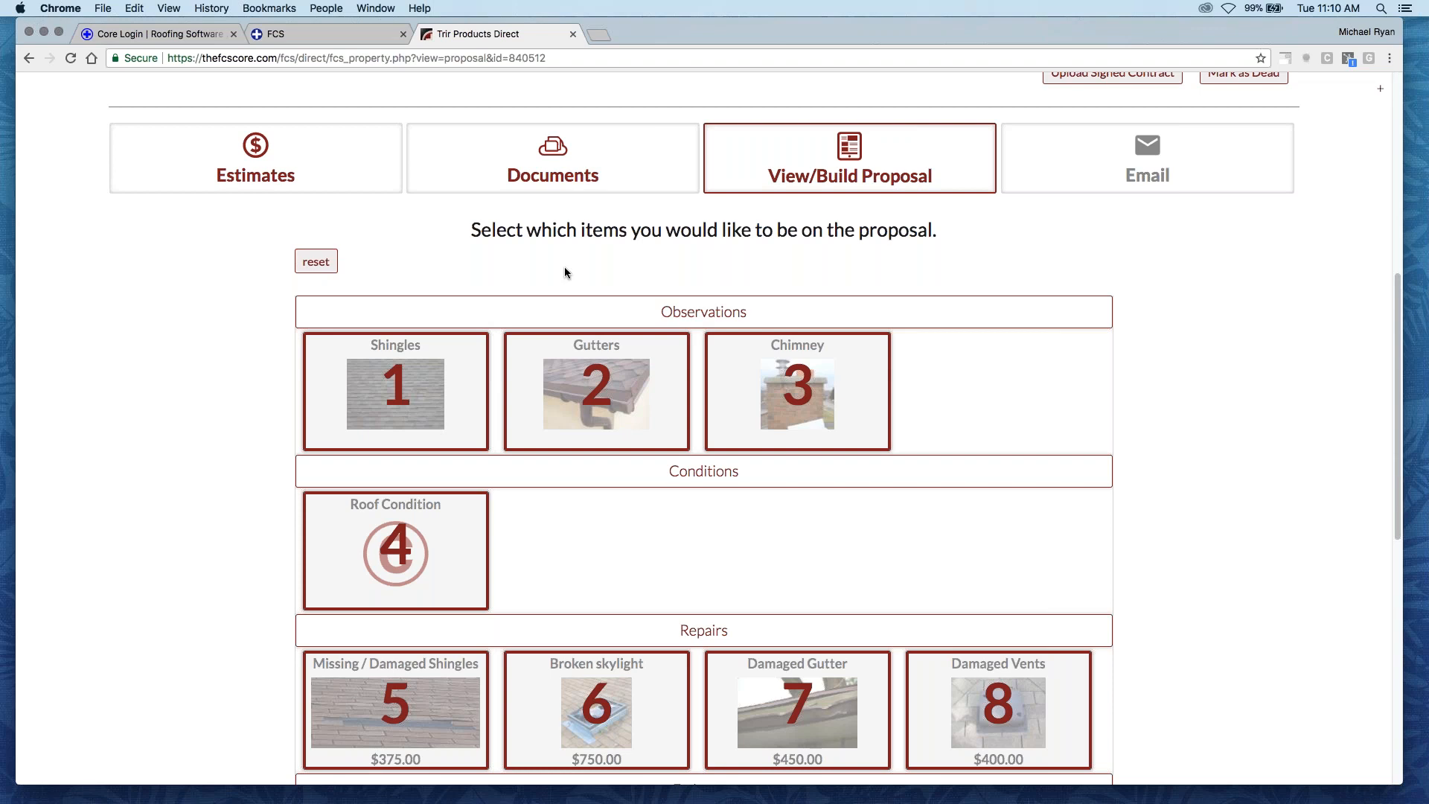
pyautogui.scroll(-9, 552, 664)
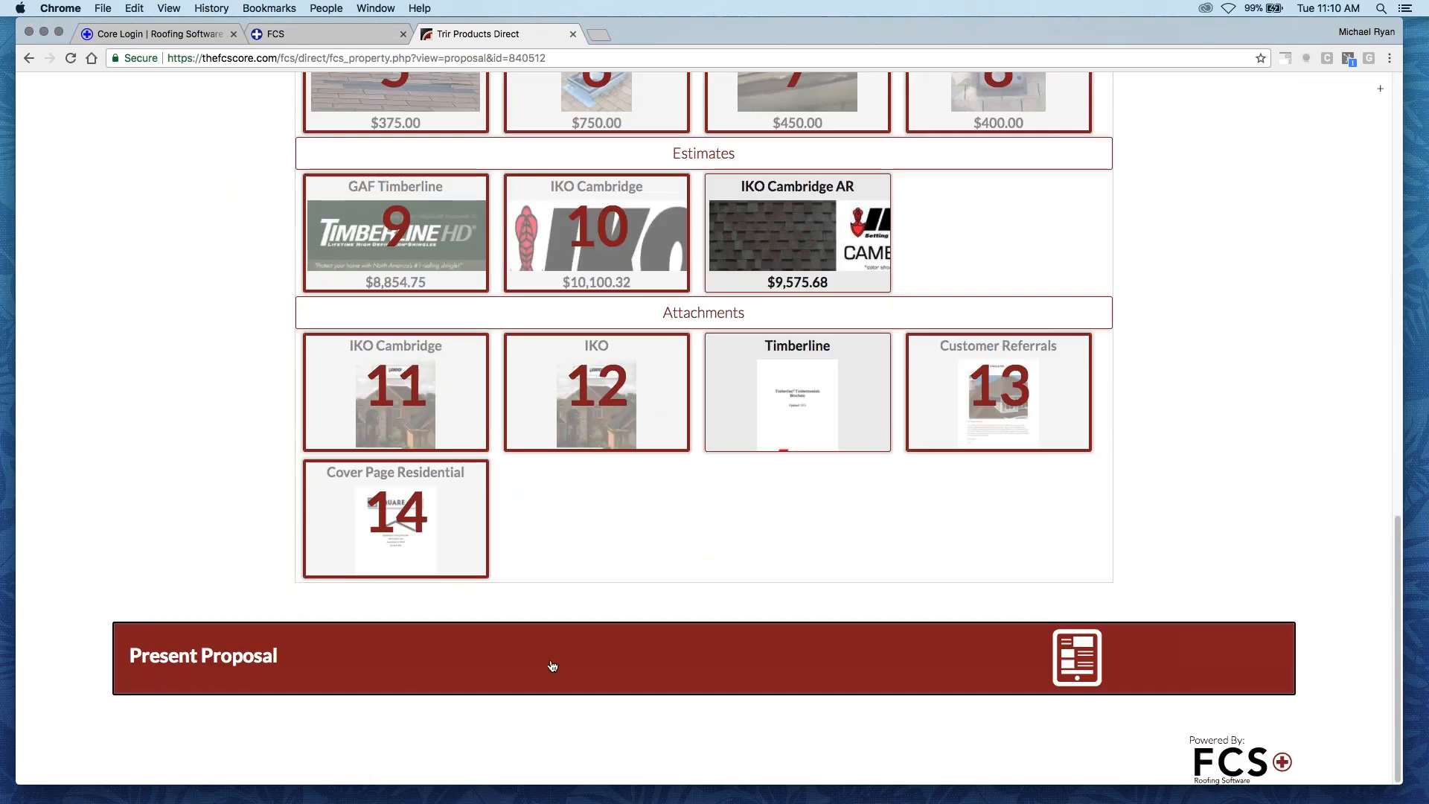
# - Present the proposal again and select the Missing / Damaged Shingles and Broken skylight repairs as accepted work
pyautogui.click(552, 665)
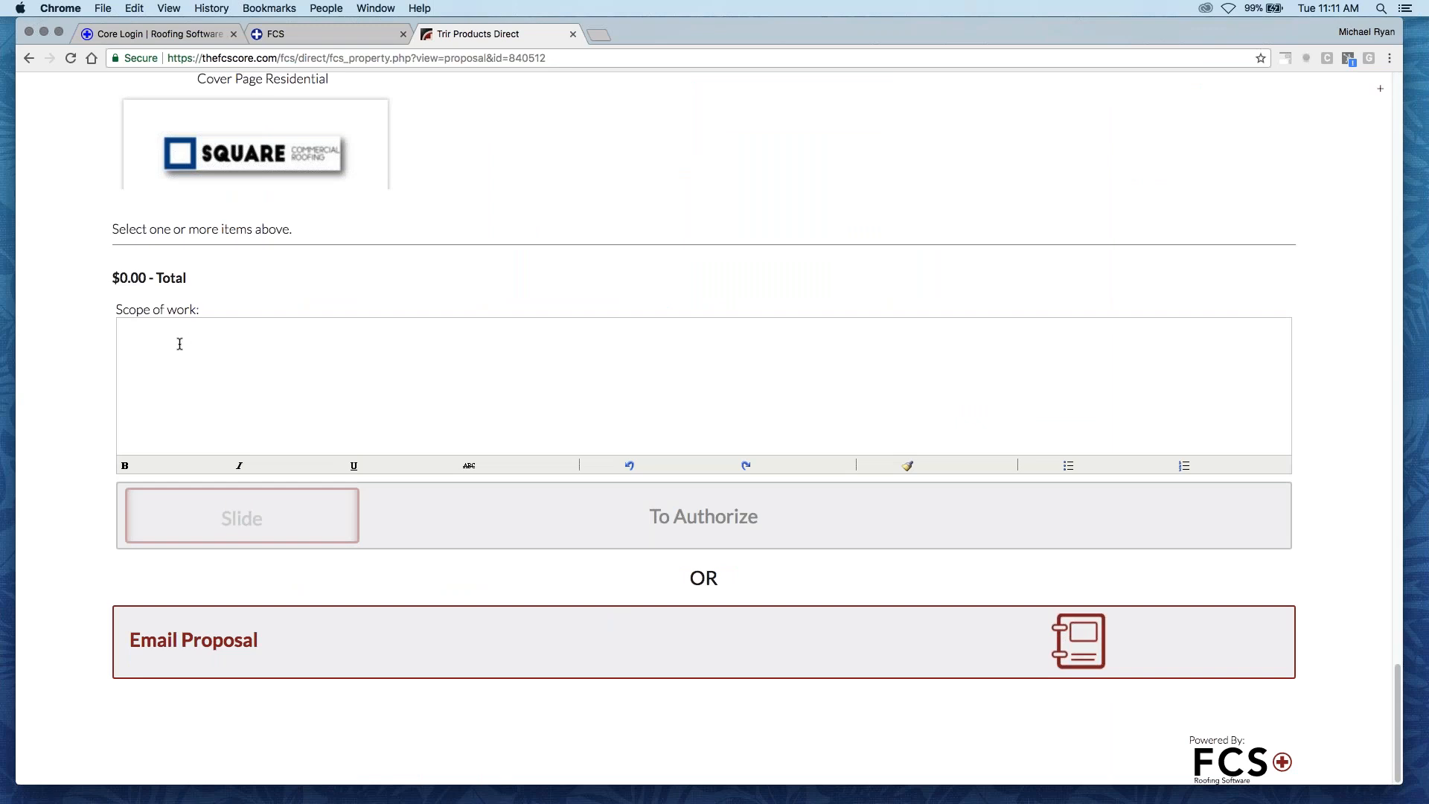
pyautogui.scroll(1, 190, 352)
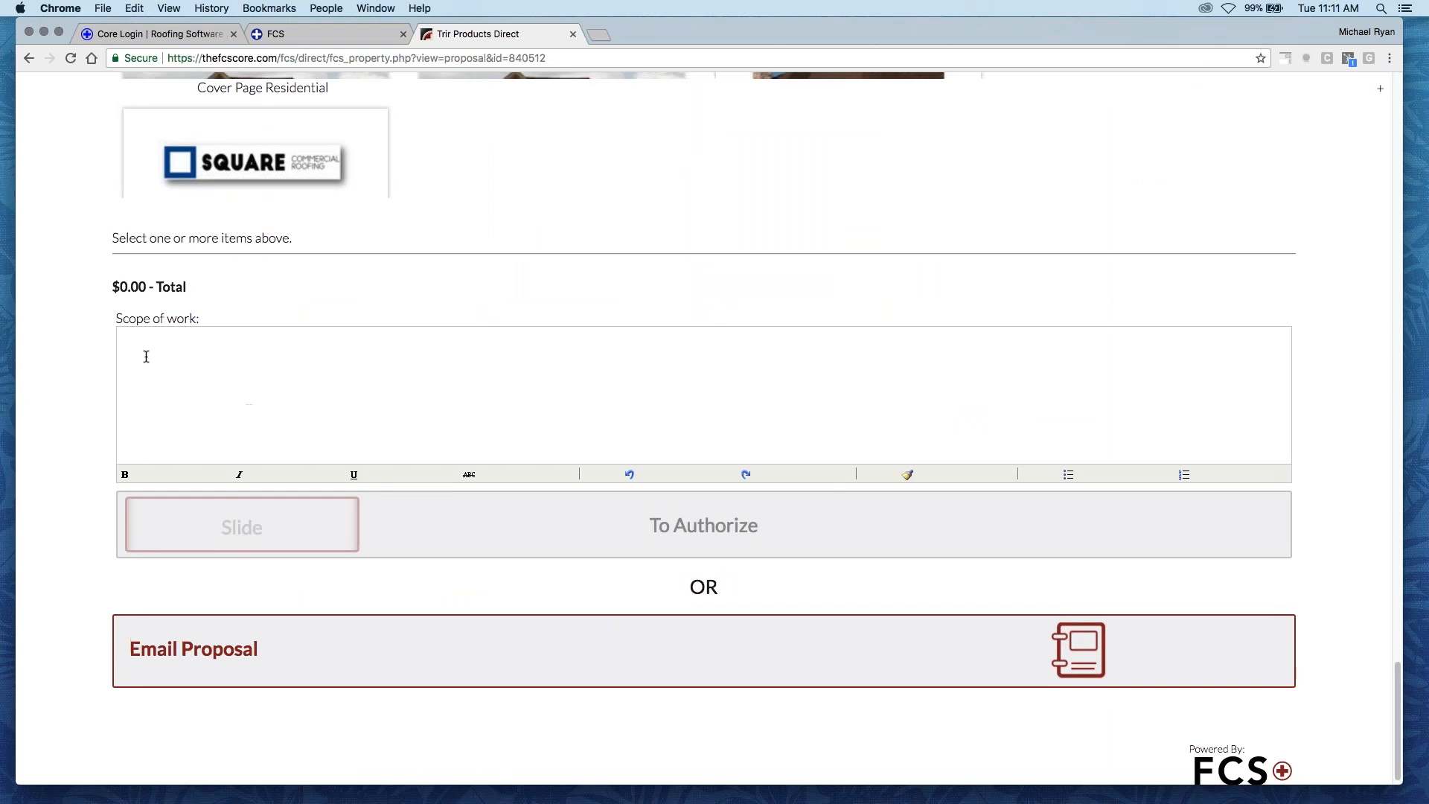
pyautogui.scroll(10, 146, 356)
pyautogui.scroll(20, 715, 428)
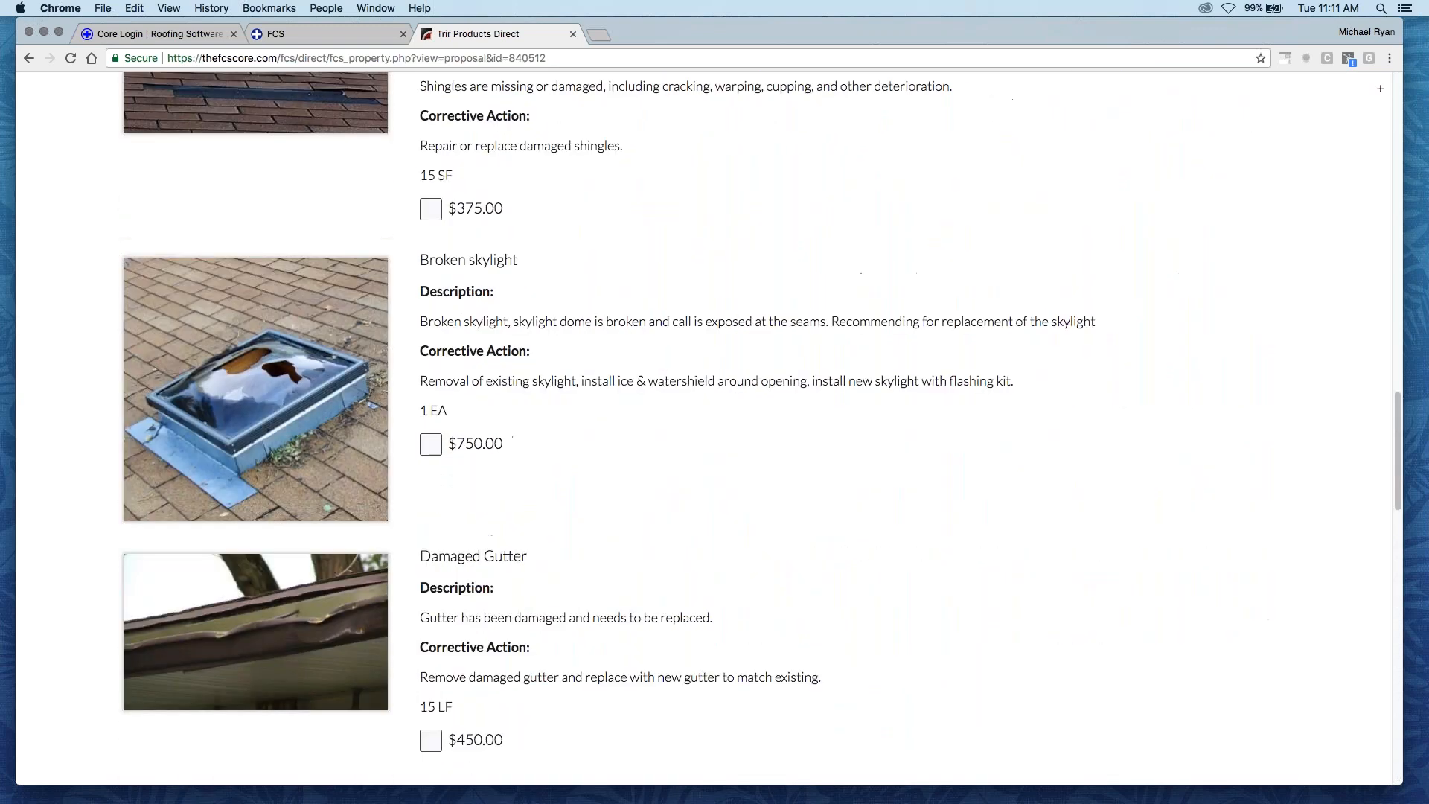
pyautogui.scroll(5, 362, 412)
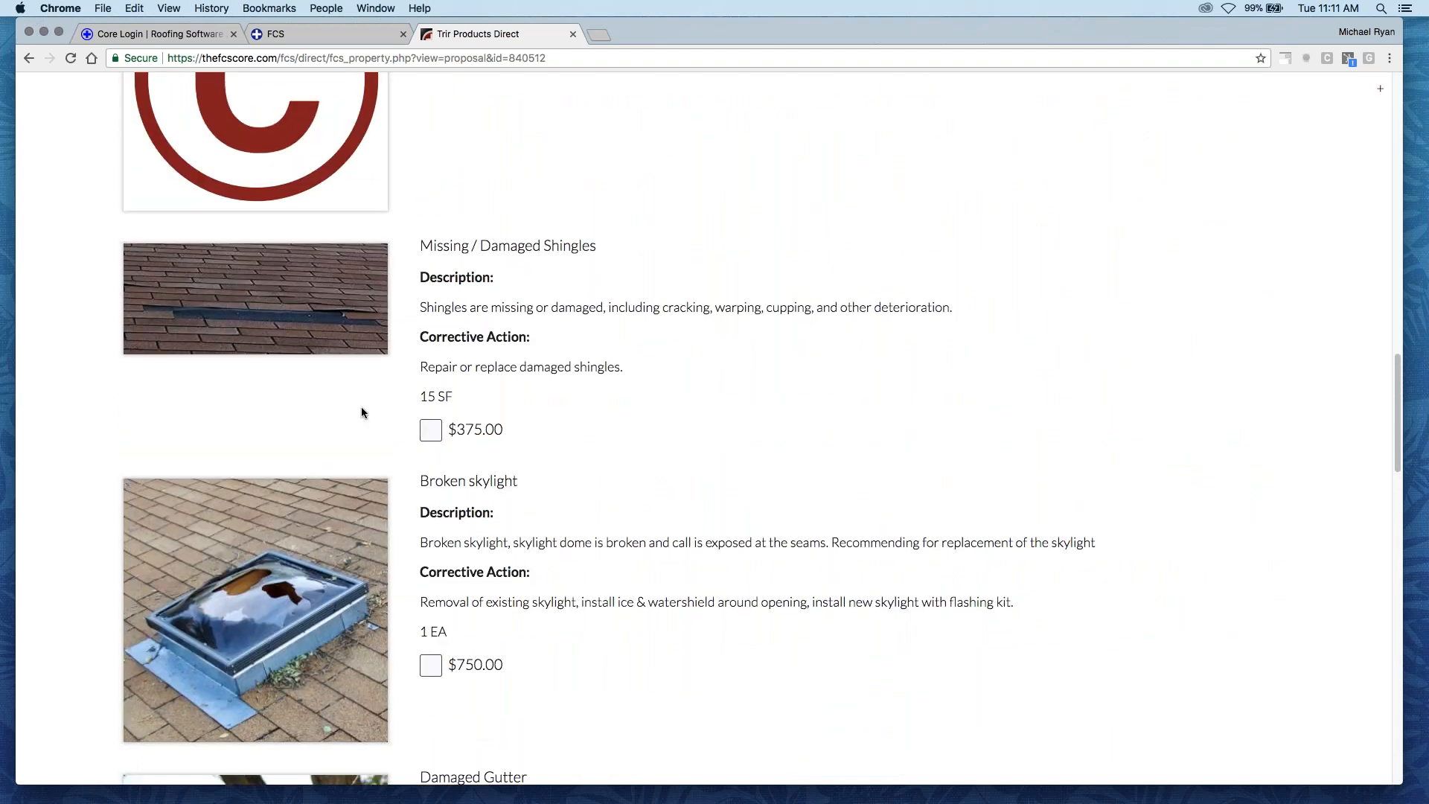
pyautogui.click(431, 431)
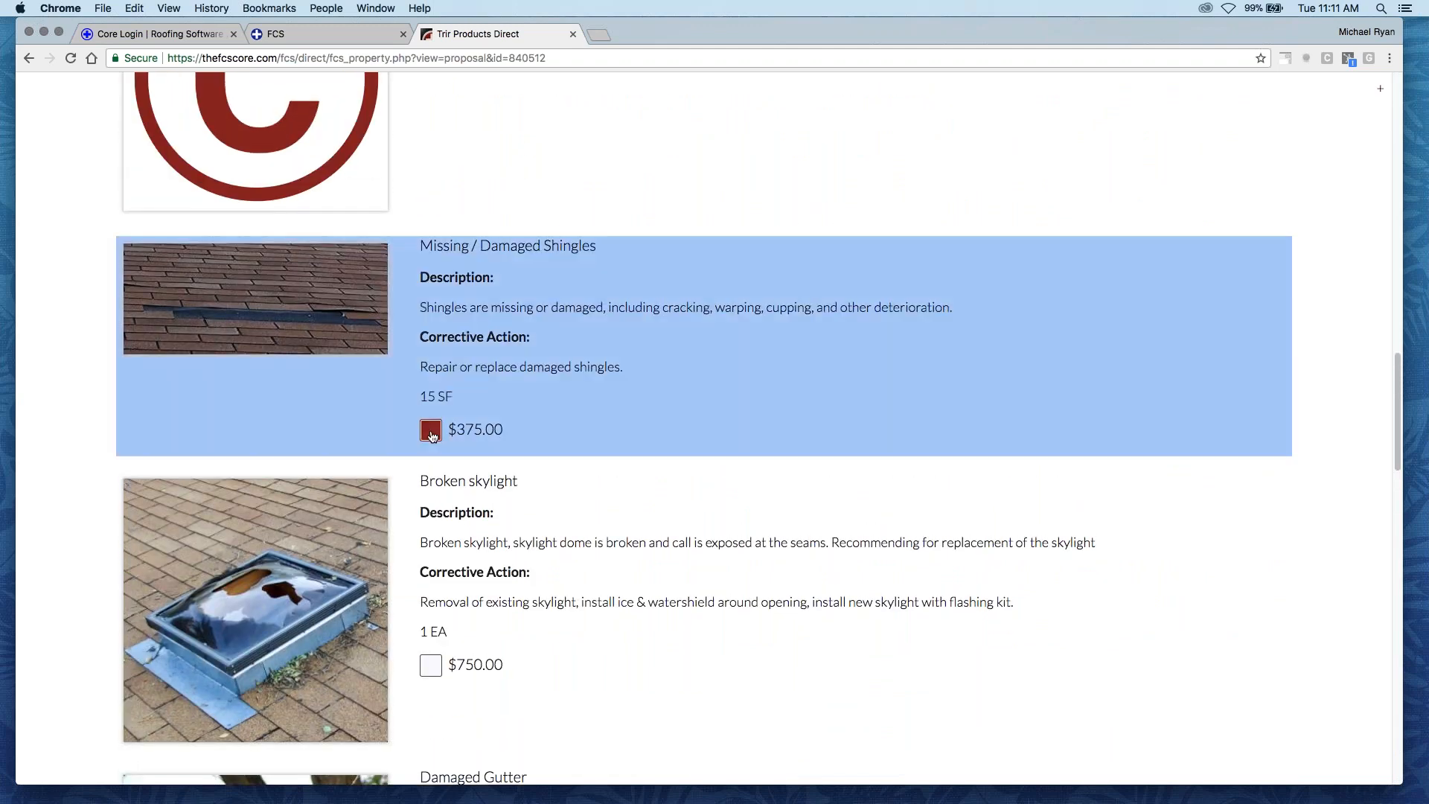
pyautogui.scroll(-4, 329, 439)
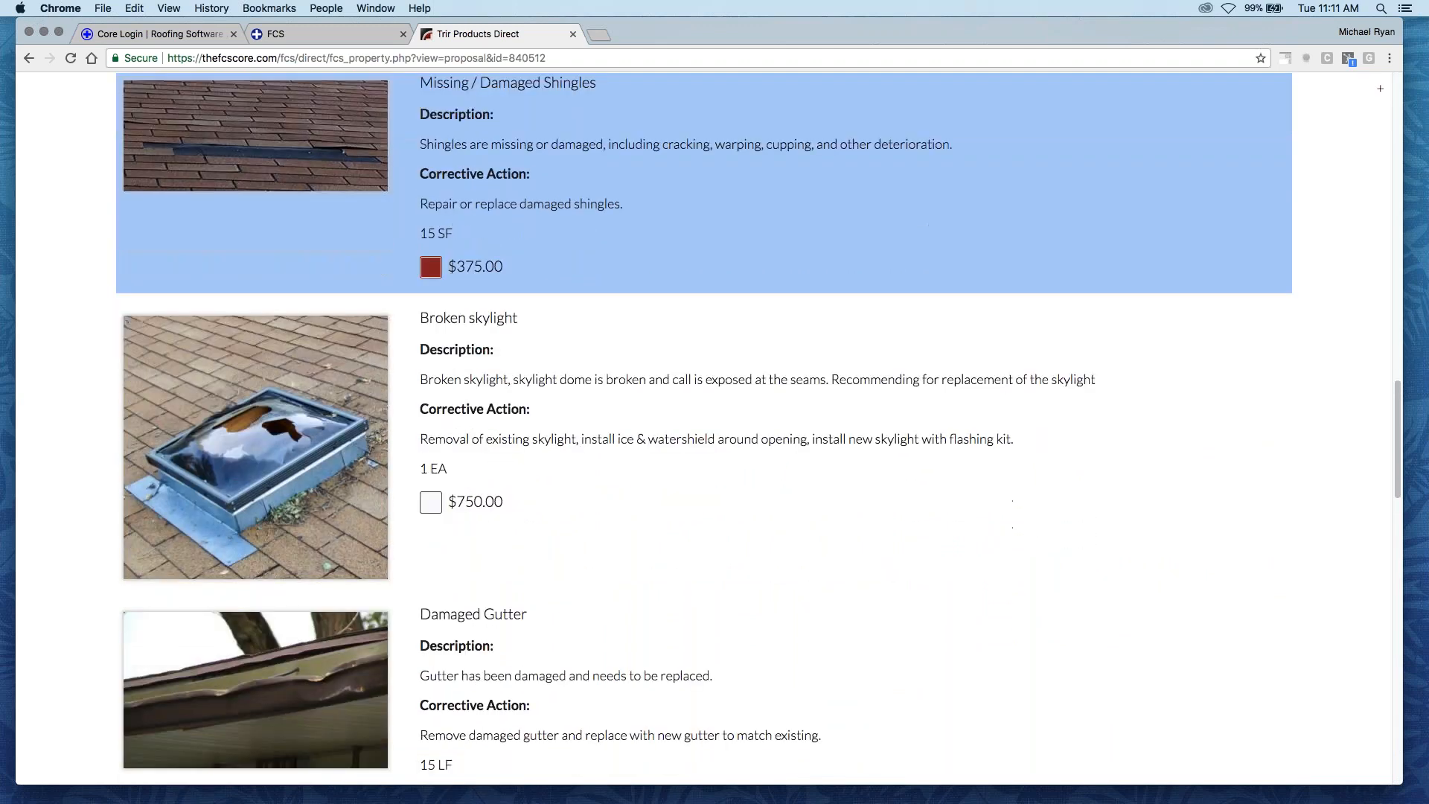
pyautogui.click(430, 502)
# - Select the GAF Timberline estimate as the accepted roofing option in the presented proposal
pyautogui.scroll(-9, 704, 428)
pyautogui.scroll(-9, 704, 428)
pyautogui.scroll(-2, 395, 481)
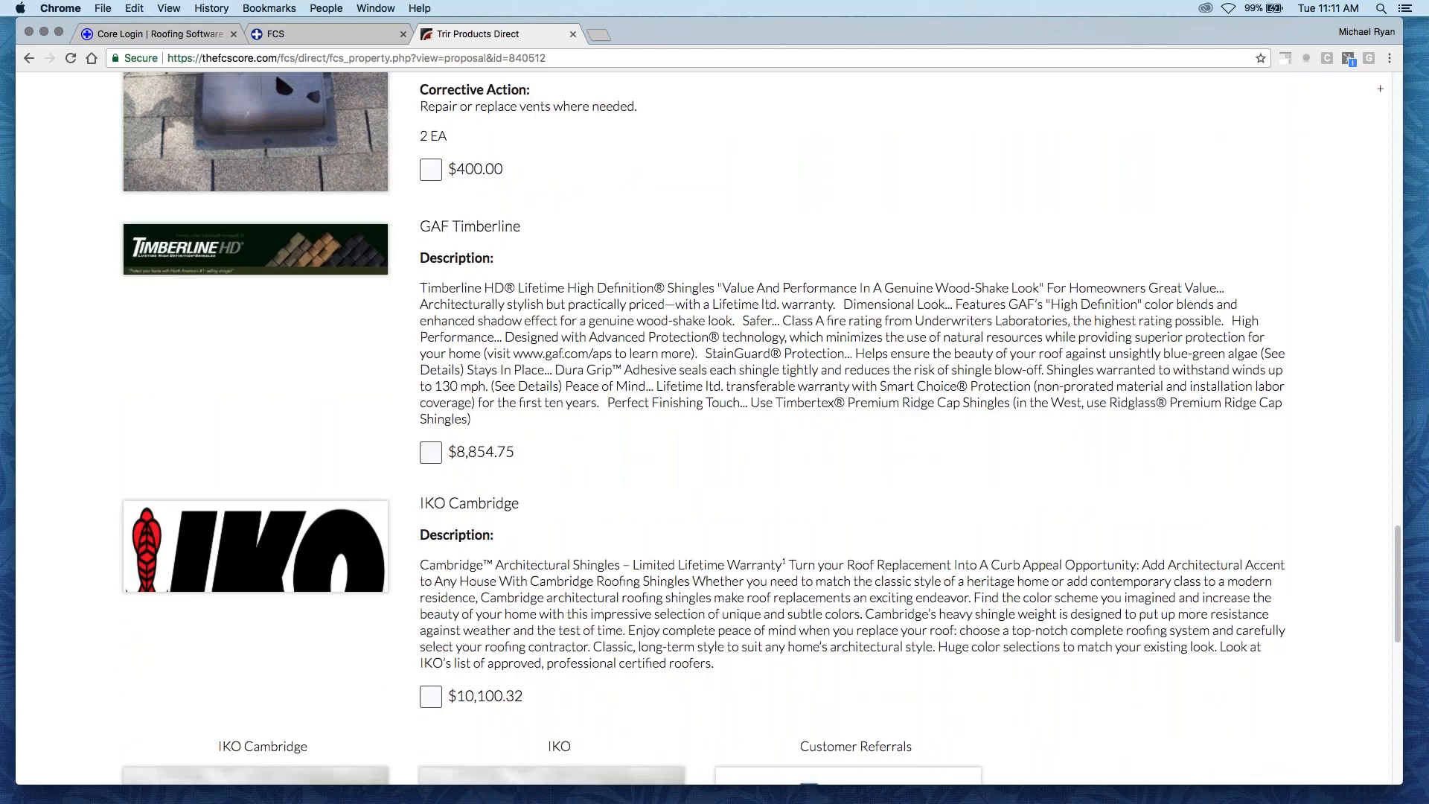
pyautogui.click(430, 453)
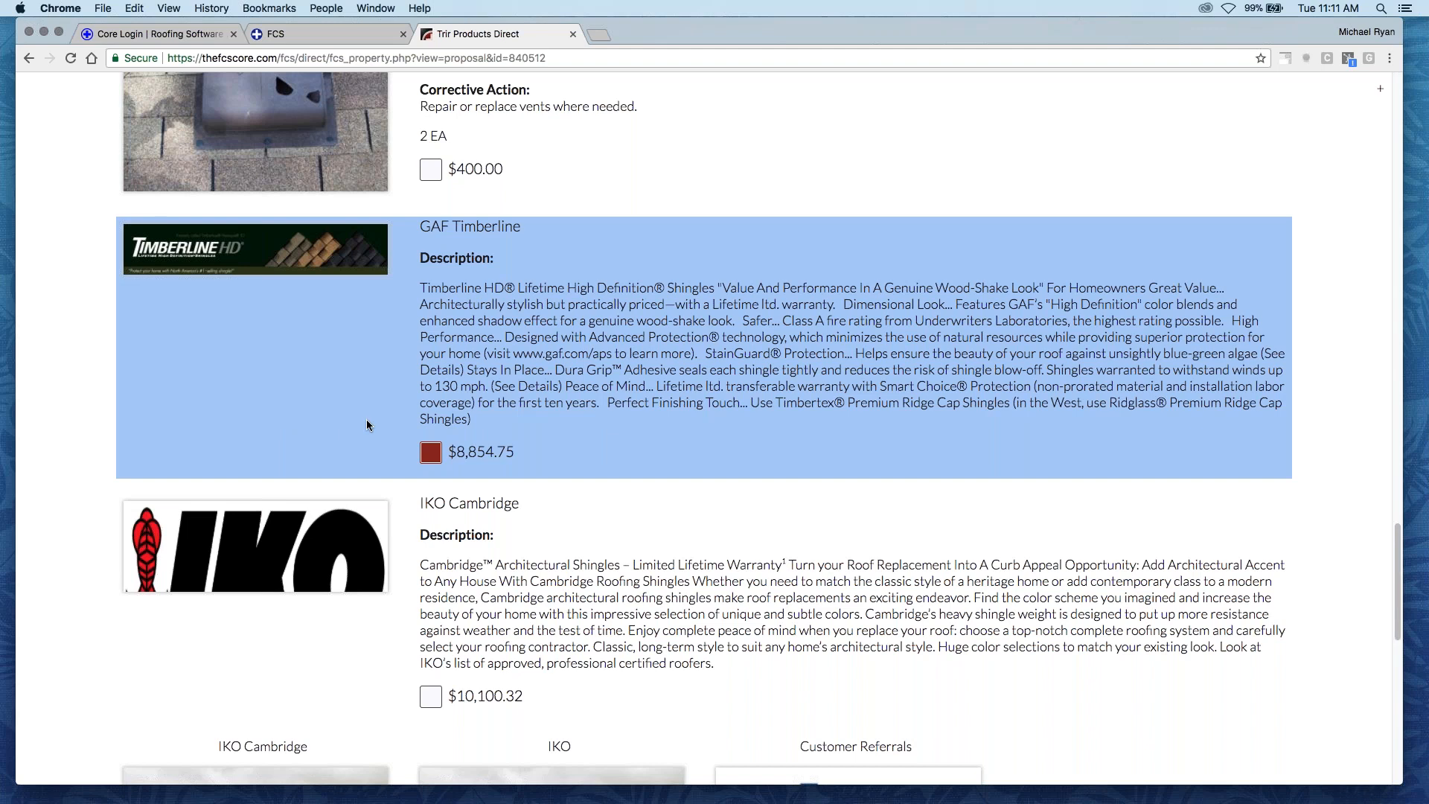
# - Review the selected items against the price summary, and examine the scope of work, authorization and email options
pyautogui.scroll(-4, 368, 428)
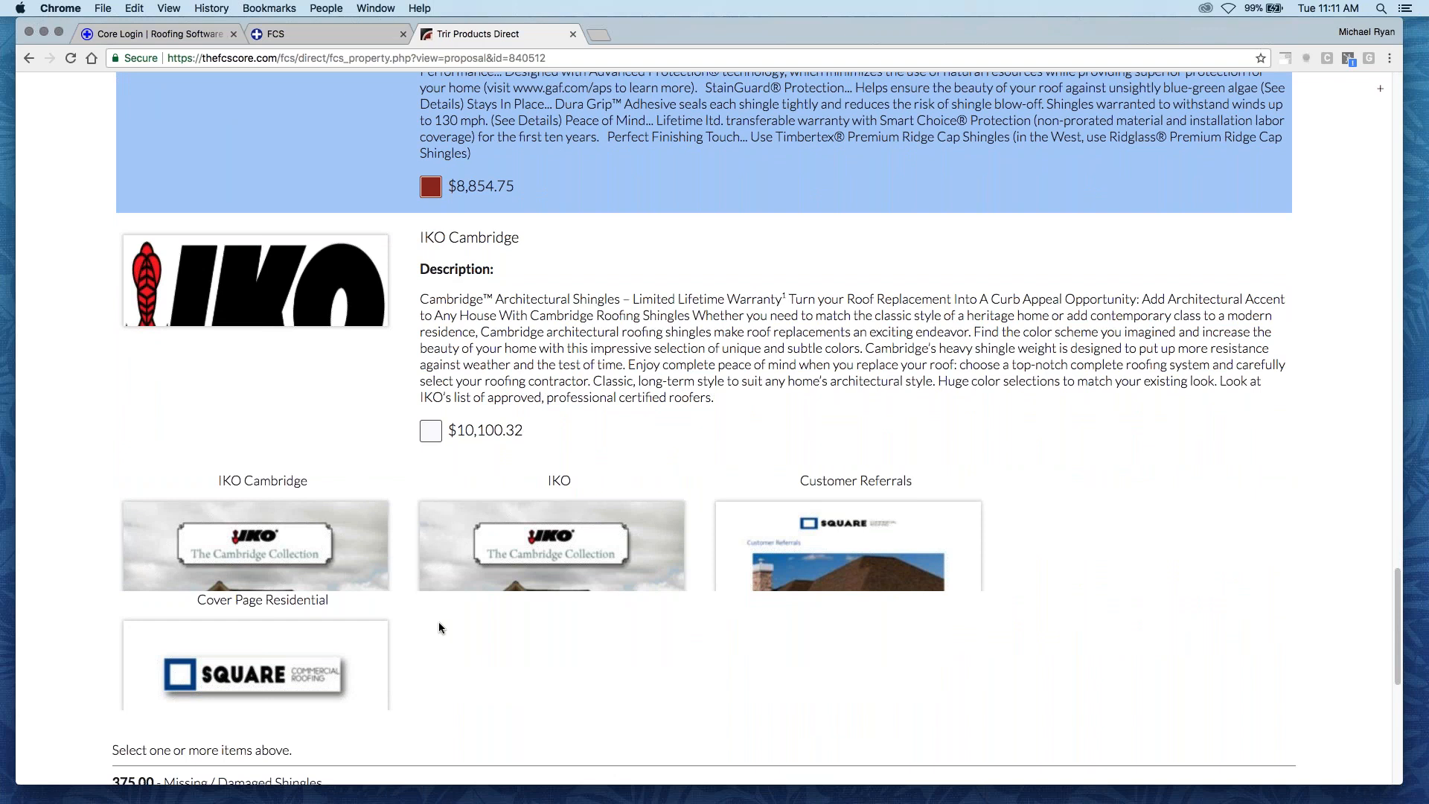
pyautogui.scroll(-2, 435, 622)
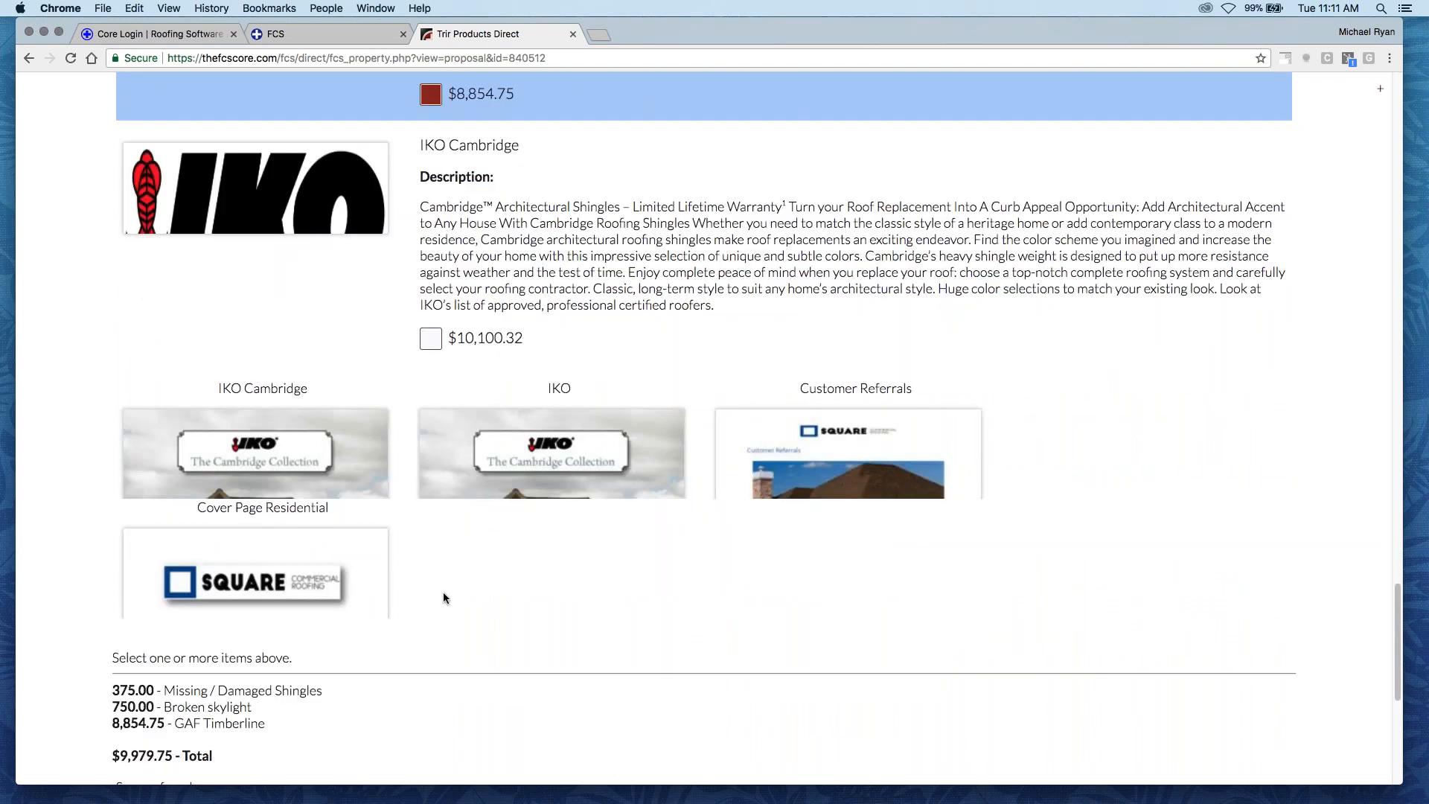
pyautogui.scroll(-1, 484, 571)
pyautogui.scroll(-4, 712, 544)
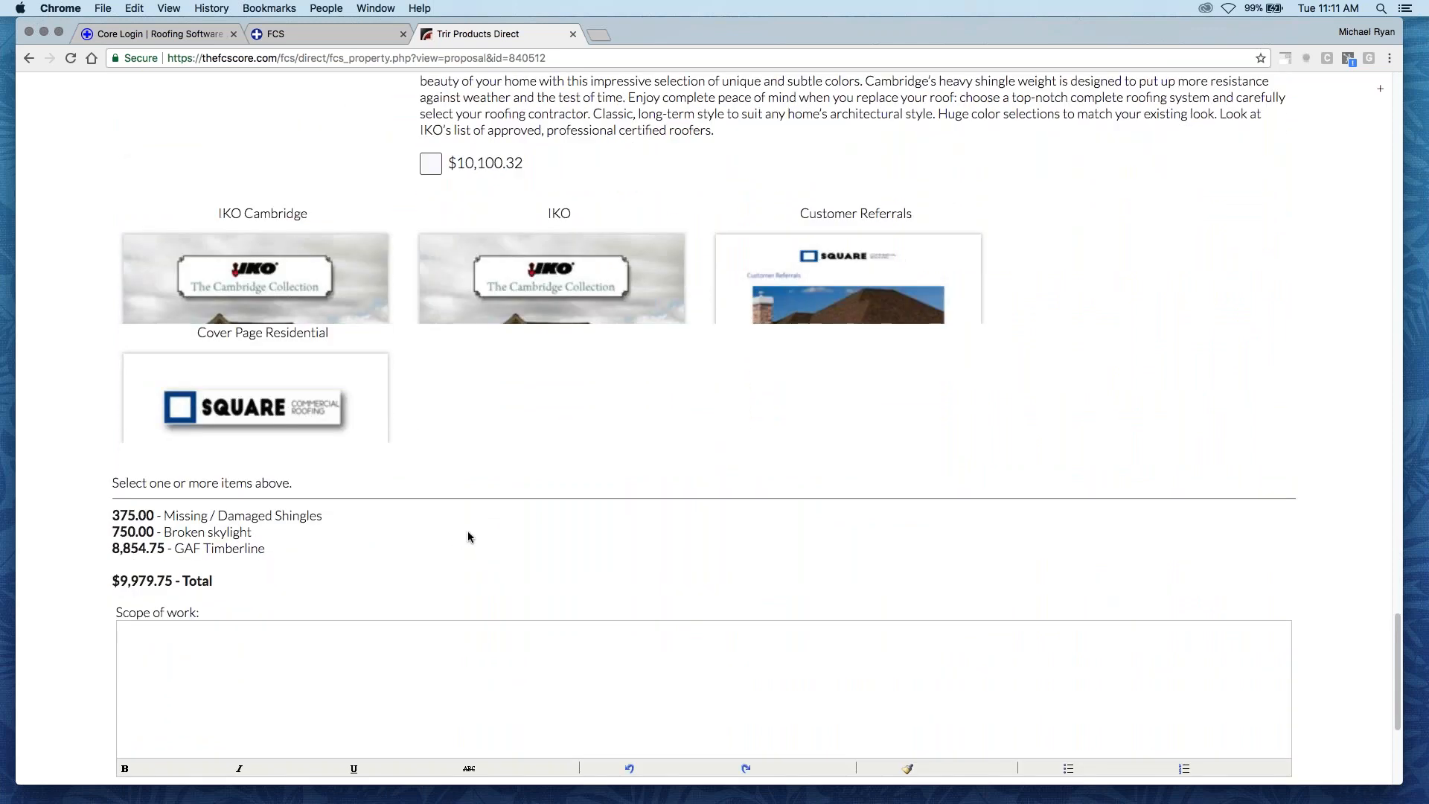
pyautogui.scroll(-1, 532, 497)
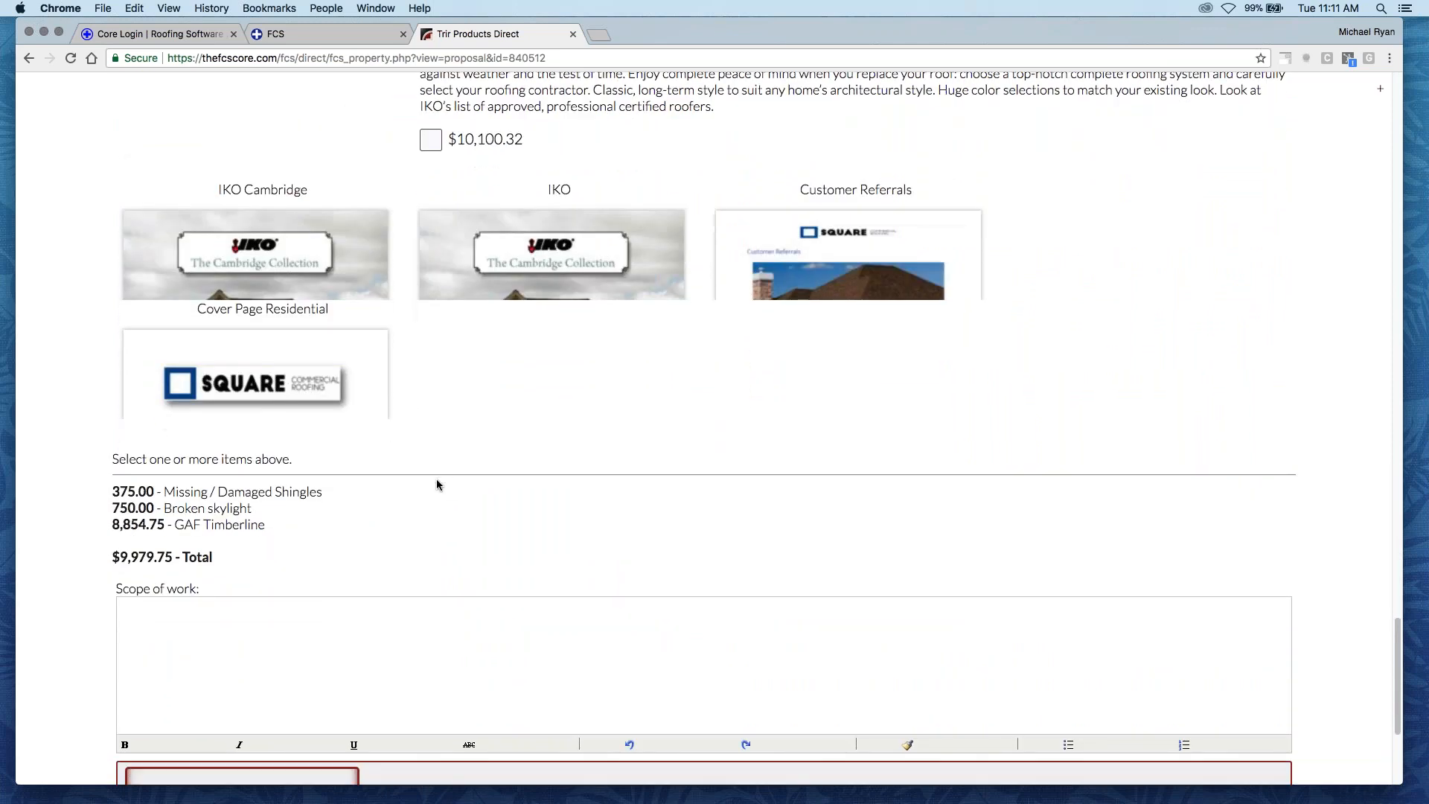
pyautogui.scroll(-4, 459, 448)
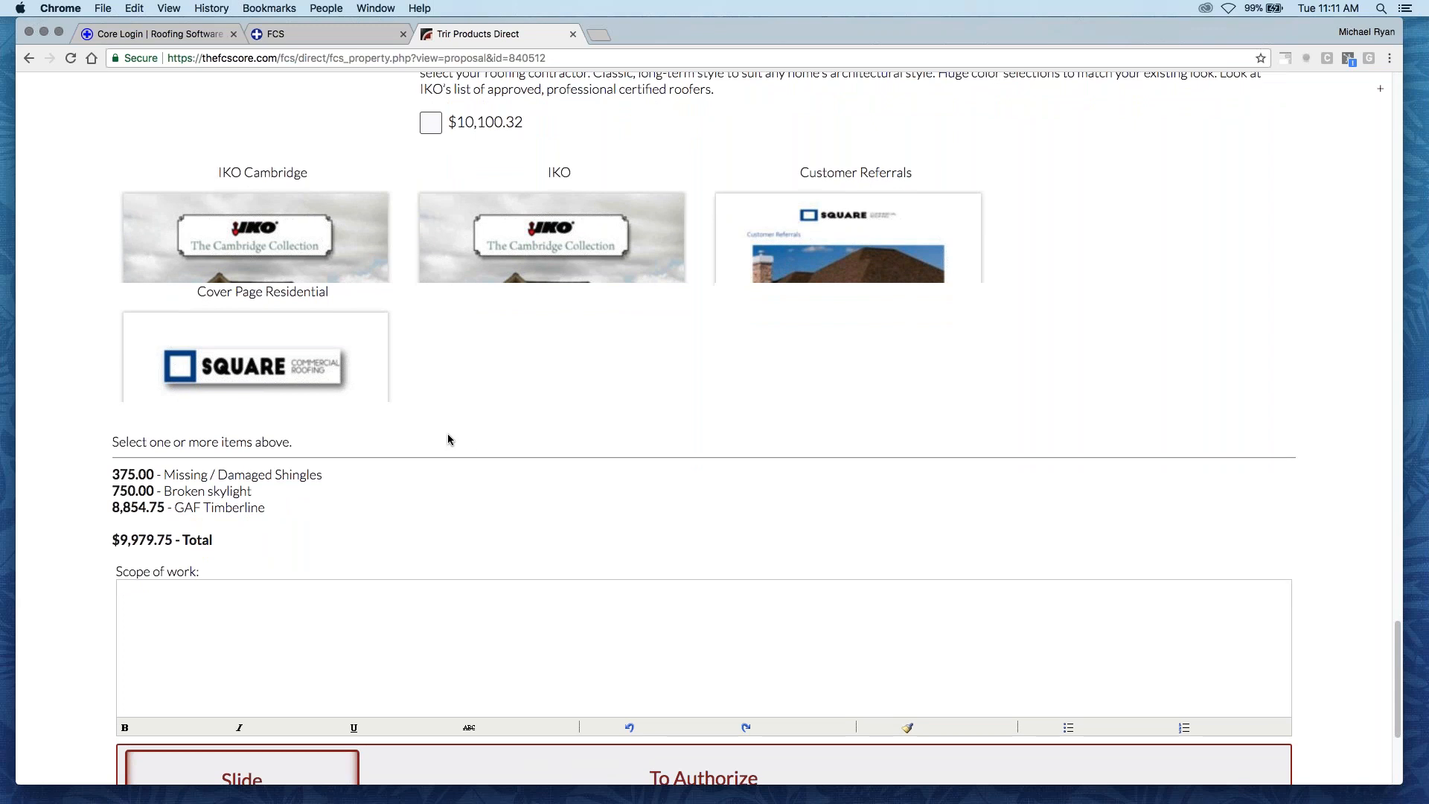
pyautogui.scroll(-2, 440, 433)
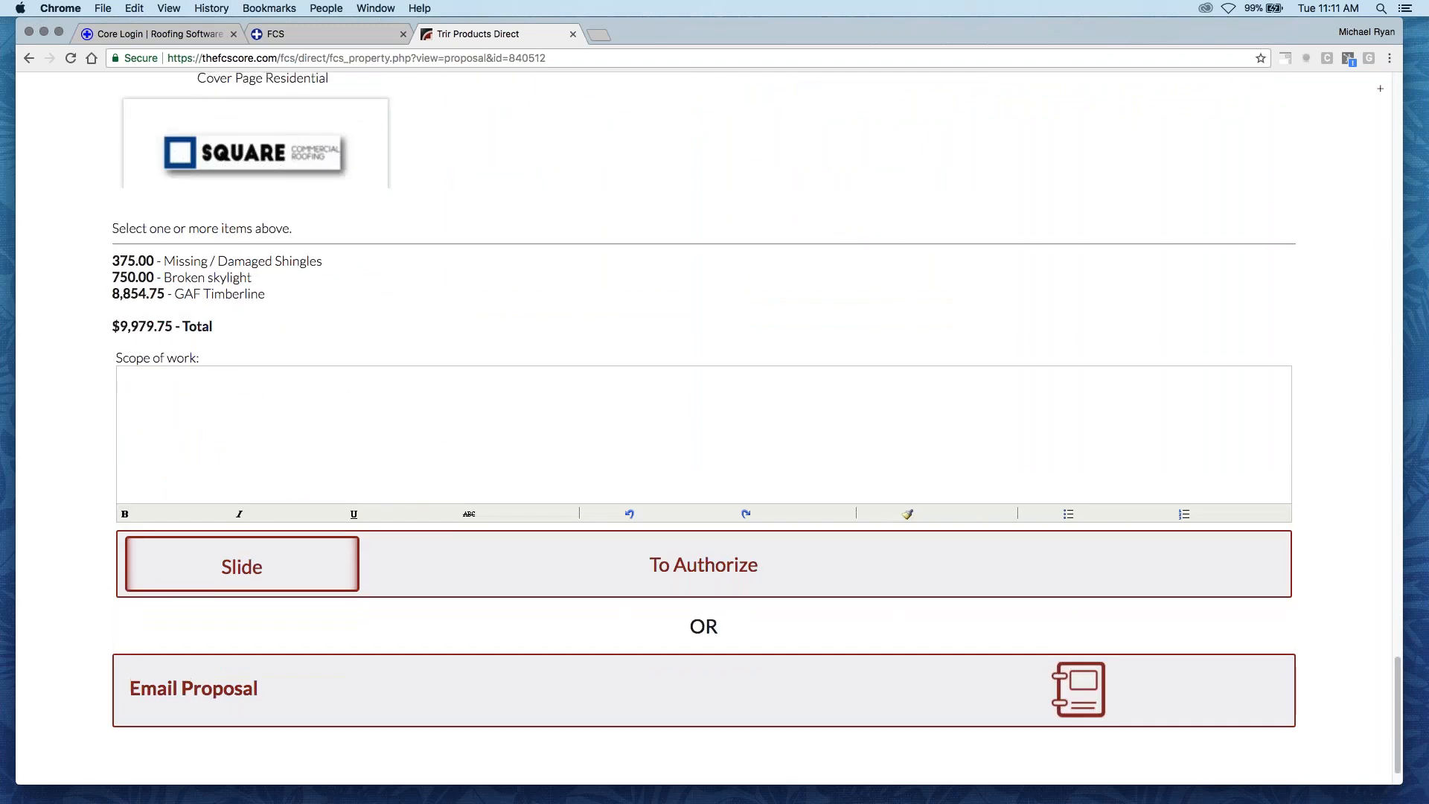
pyautogui.scroll(18, 440, 433)
pyautogui.scroll(12, 704, 429)
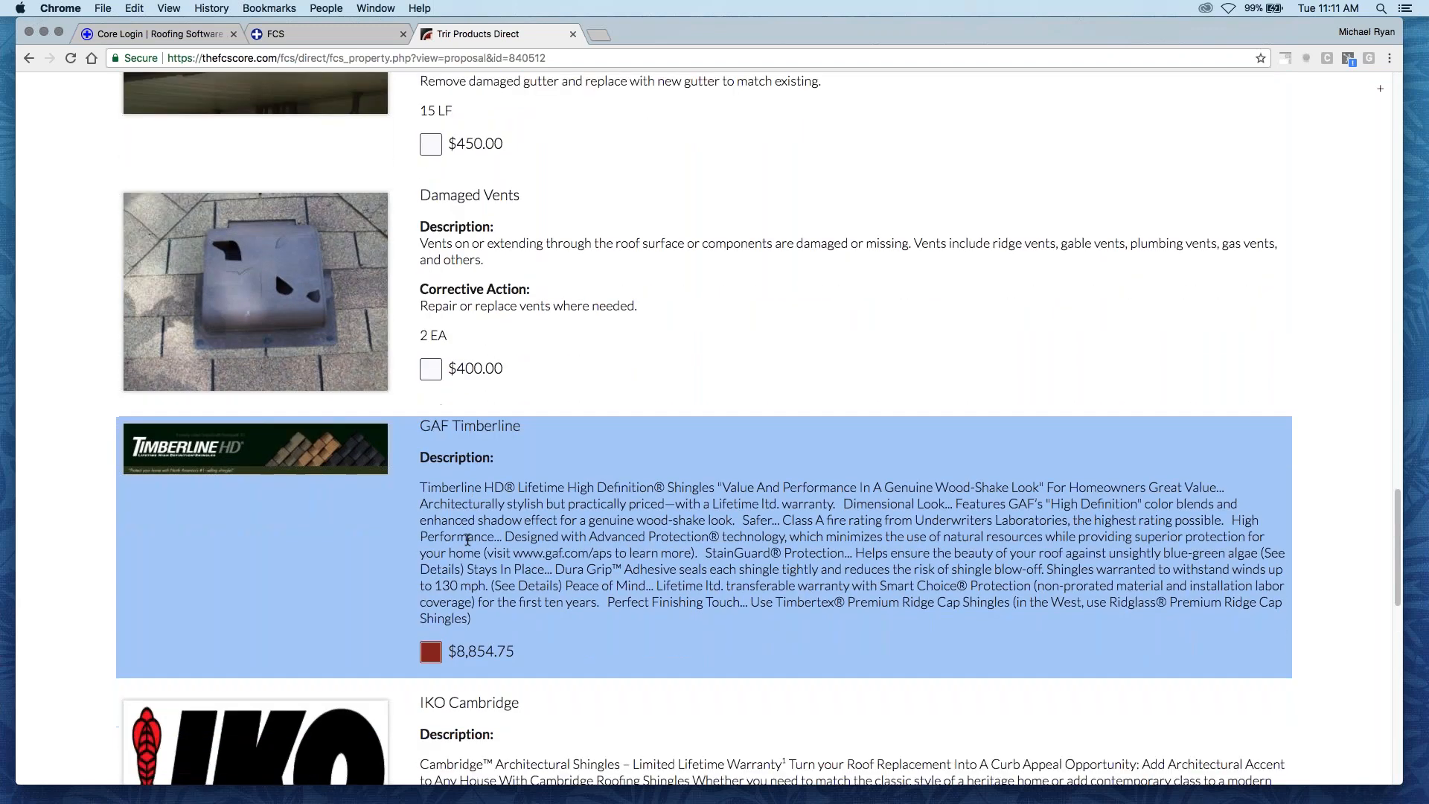
pyautogui.scroll(2, 704, 428)
pyautogui.scroll(-15, 704, 429)
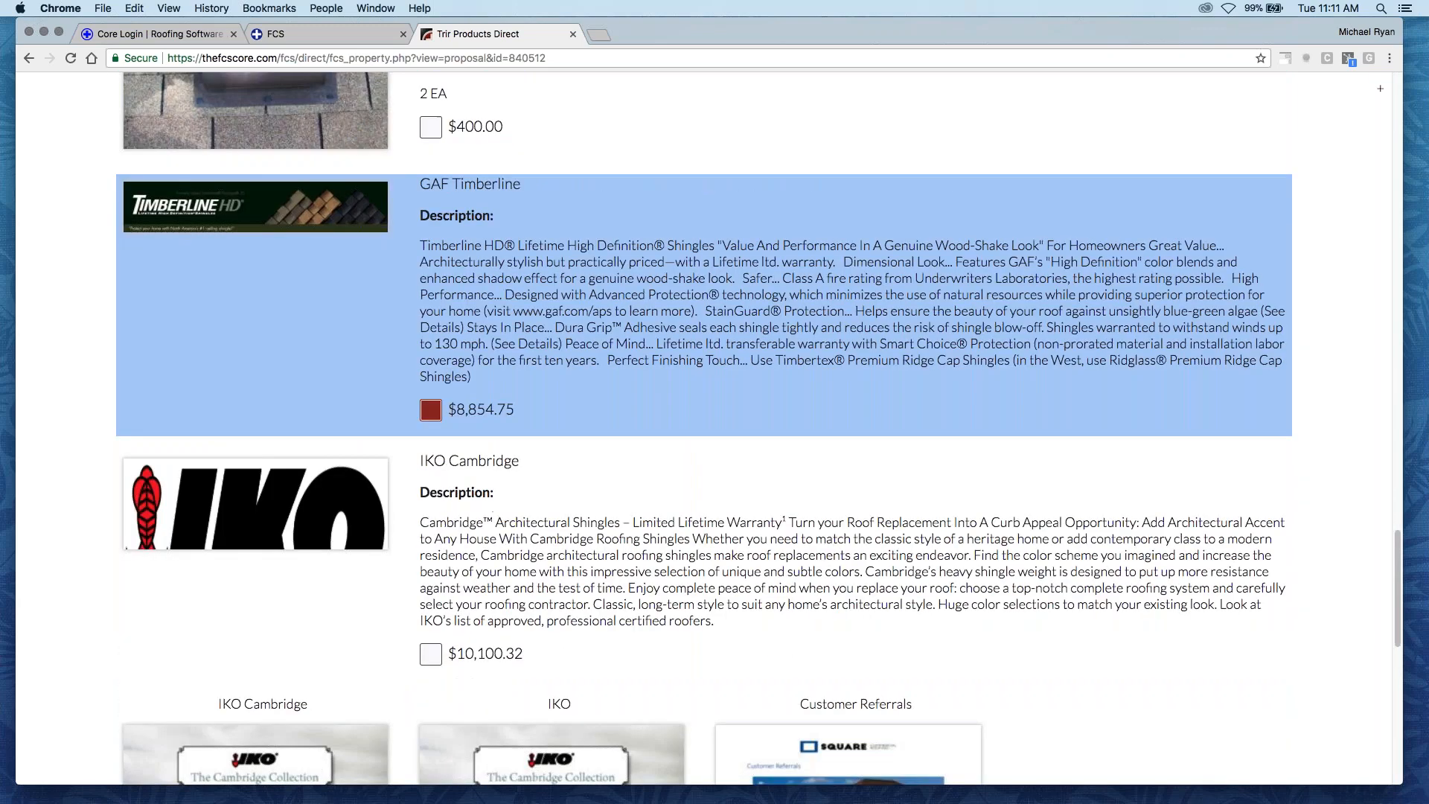
pyautogui.scroll(-5, 415, 409)
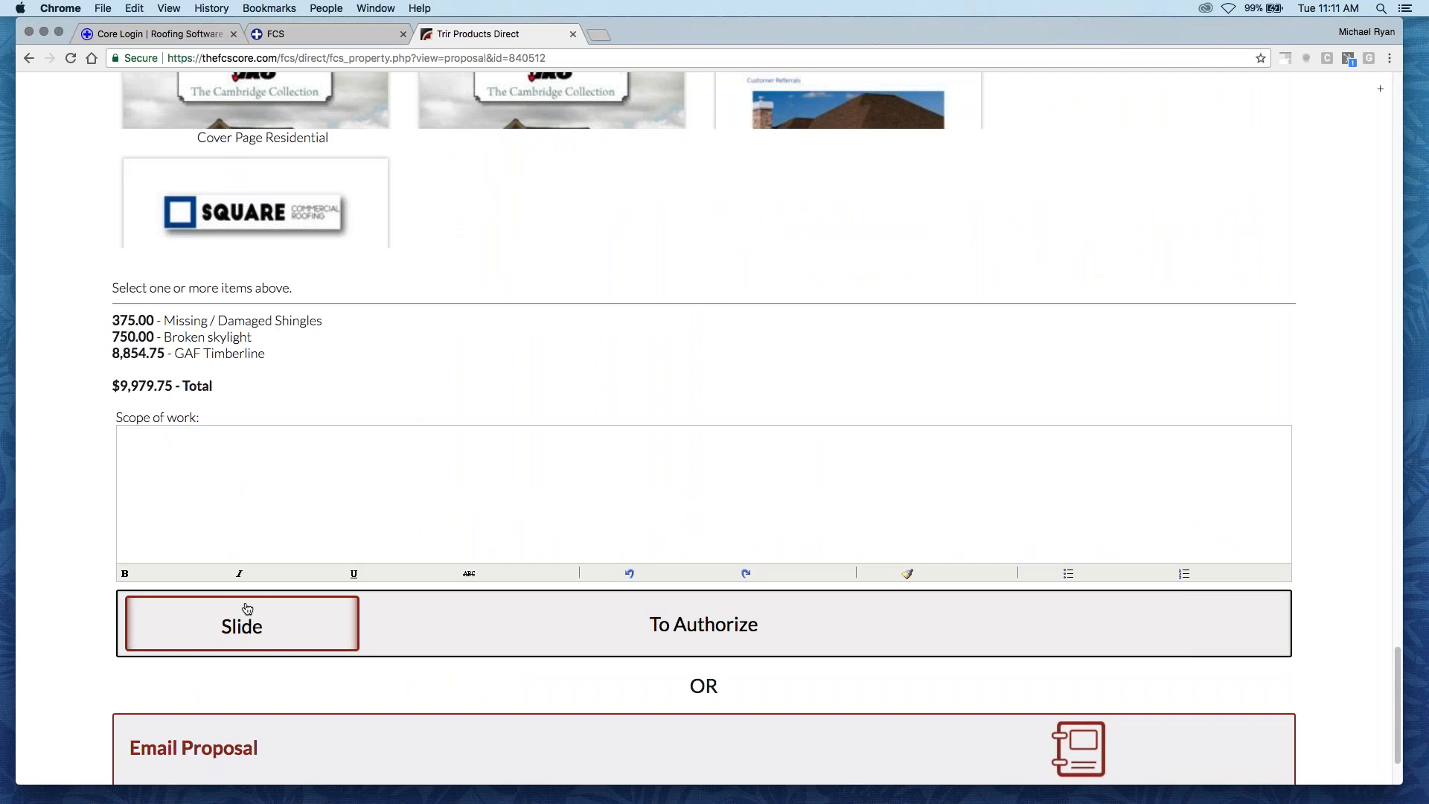
pyautogui.scroll(-1, 220, 601)
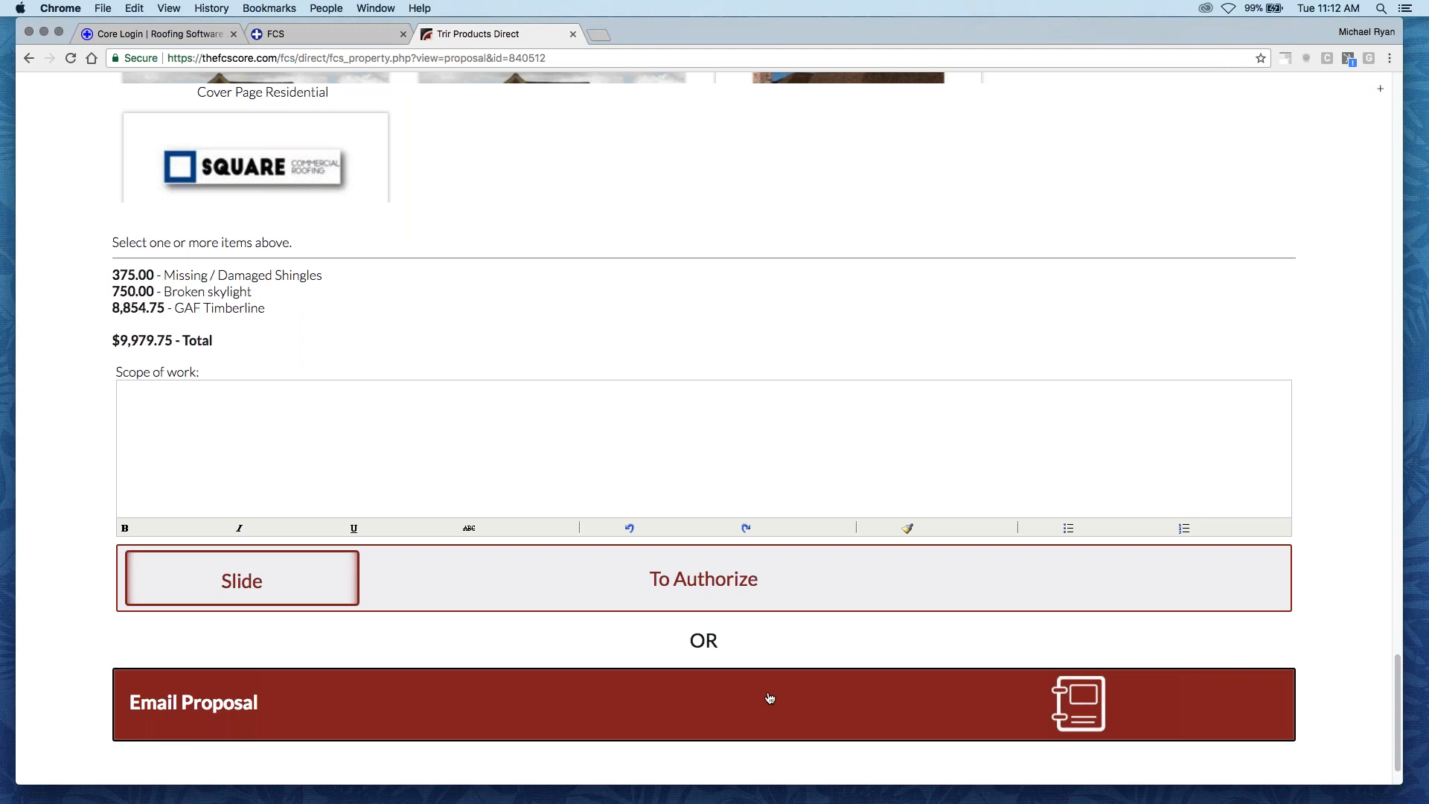
# - Choose to email the proposal with the selected items instead of authorizing it on screen
pyautogui.click(732, 698)
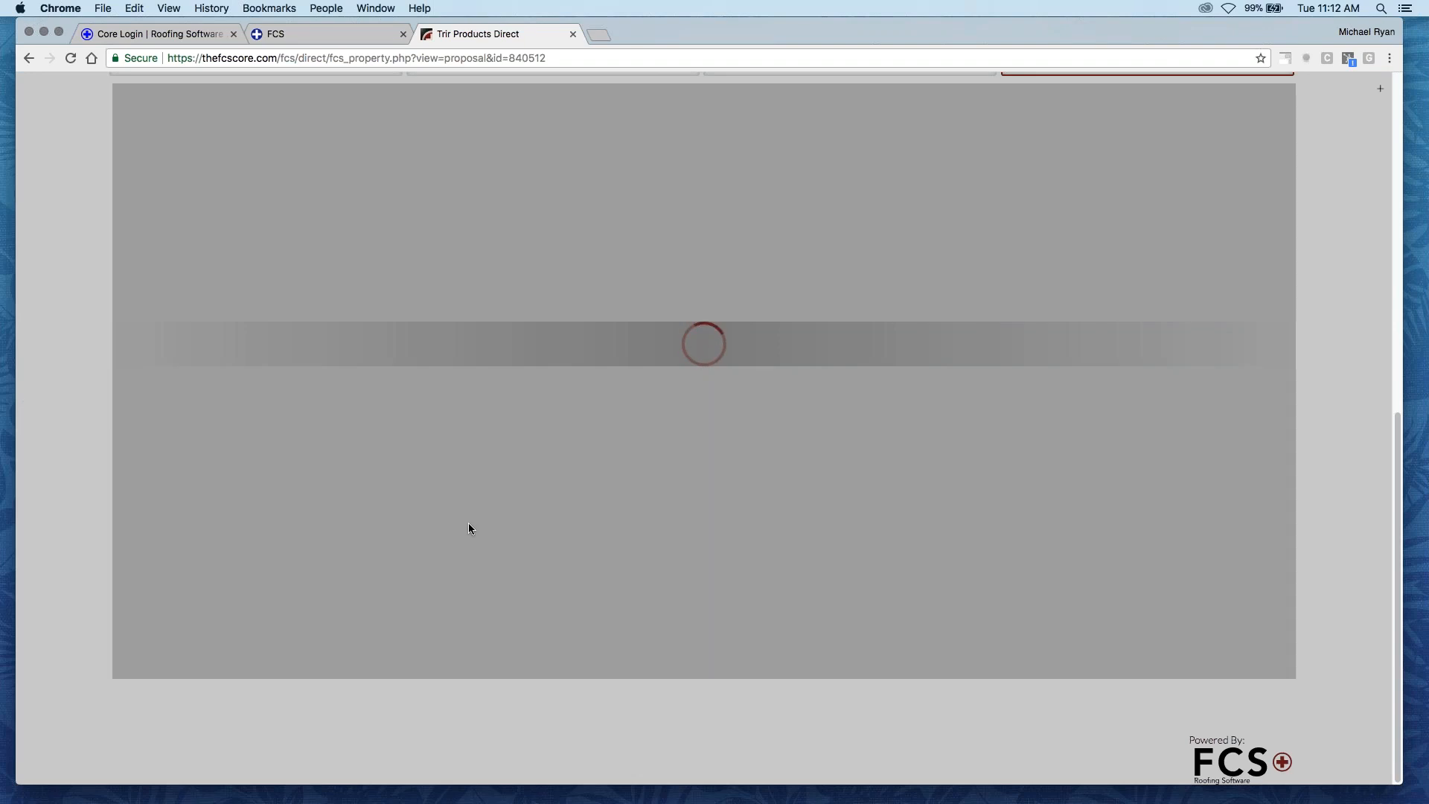
pyautogui.scroll(1, 468, 523)
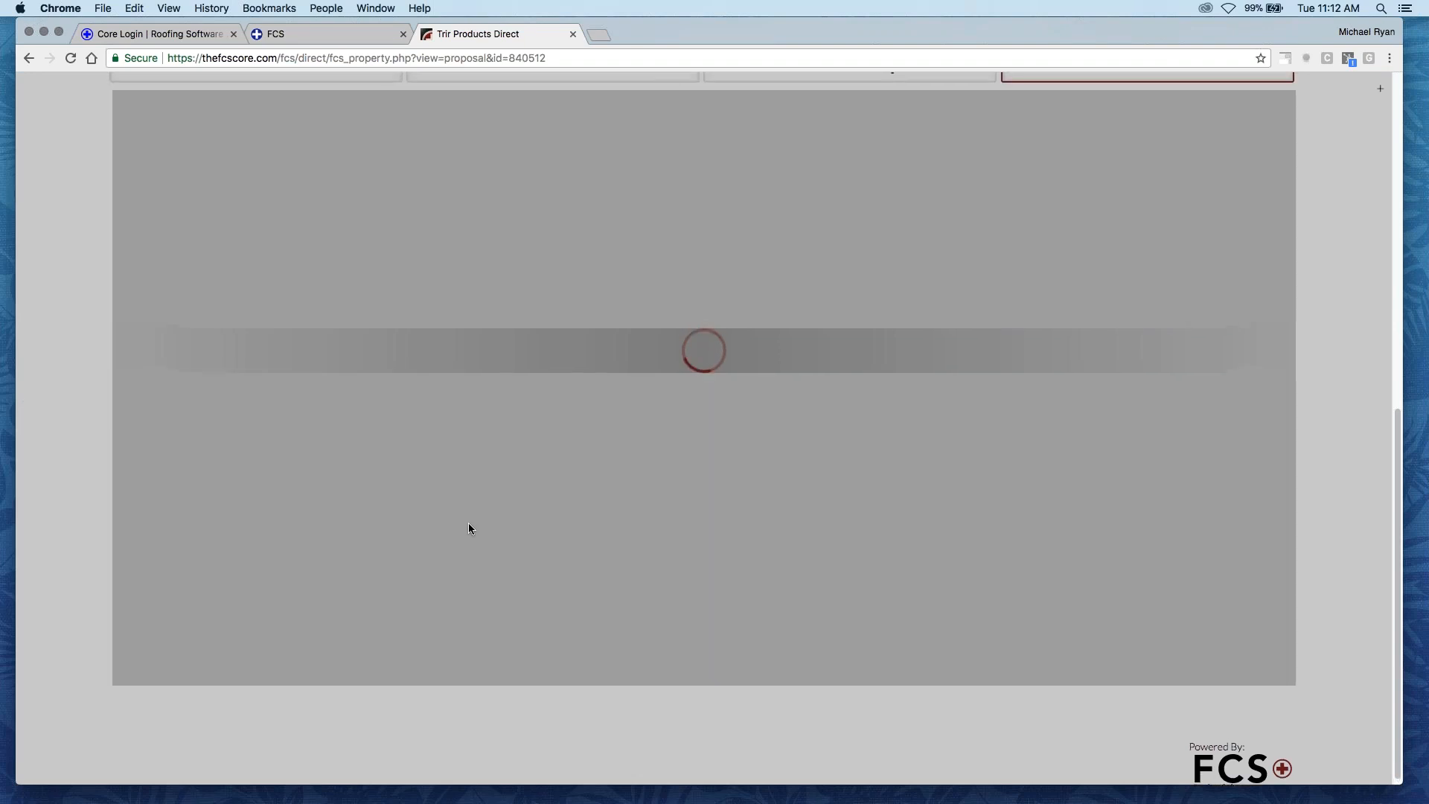
pyautogui.scroll(-1, 468, 525)
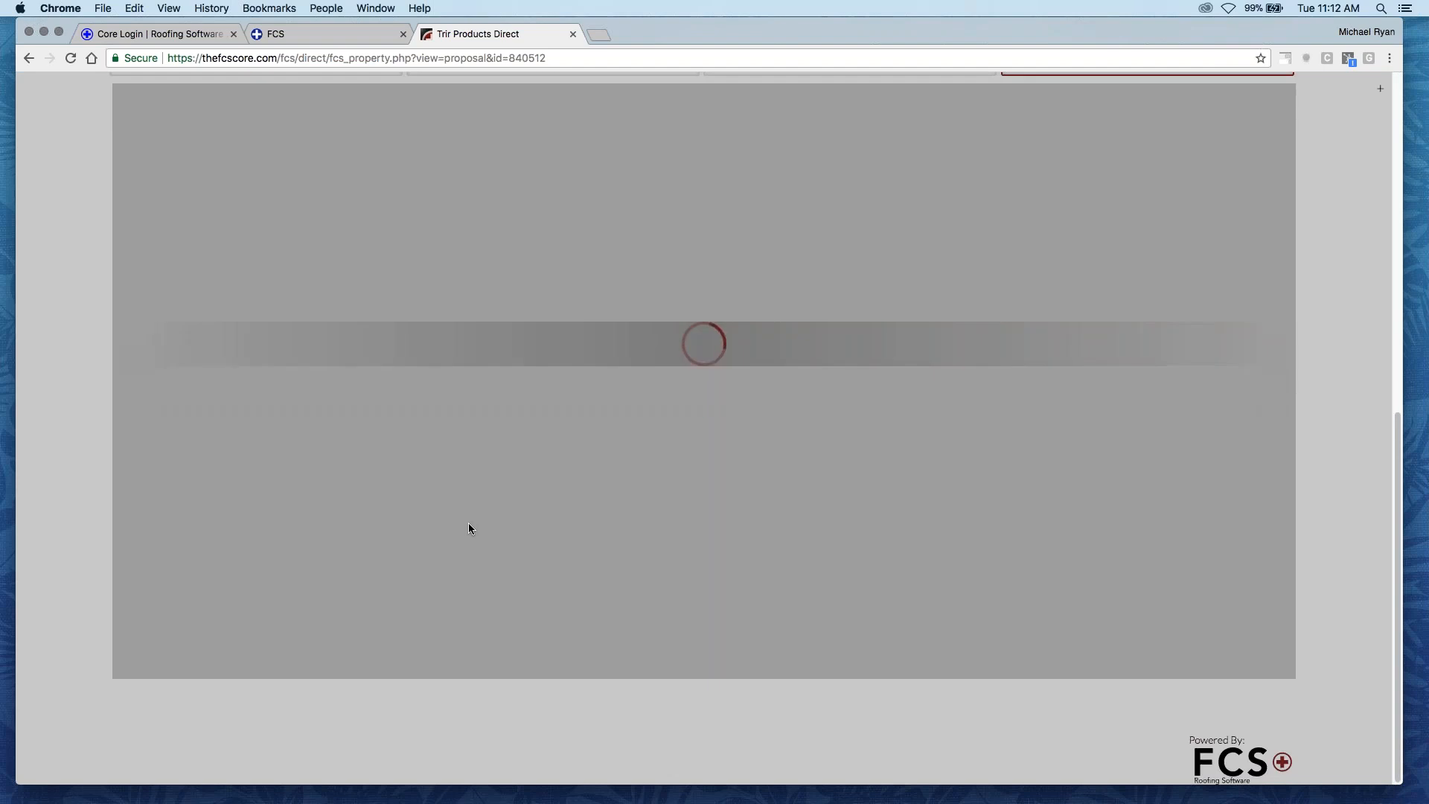
pyautogui.scroll(1, 468, 525)
pyautogui.scroll(1, 468, 524)
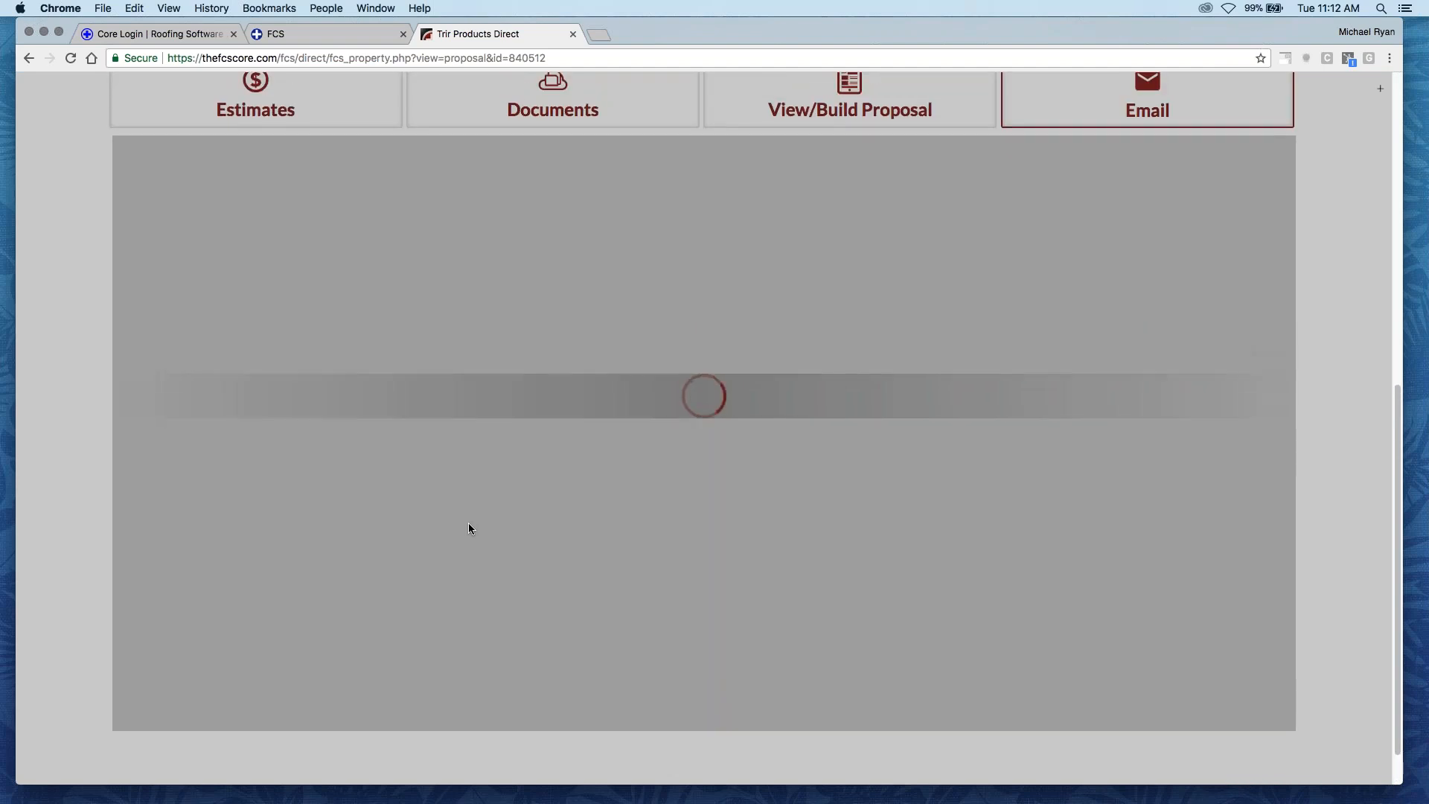
pyautogui.scroll(1, 468, 524)
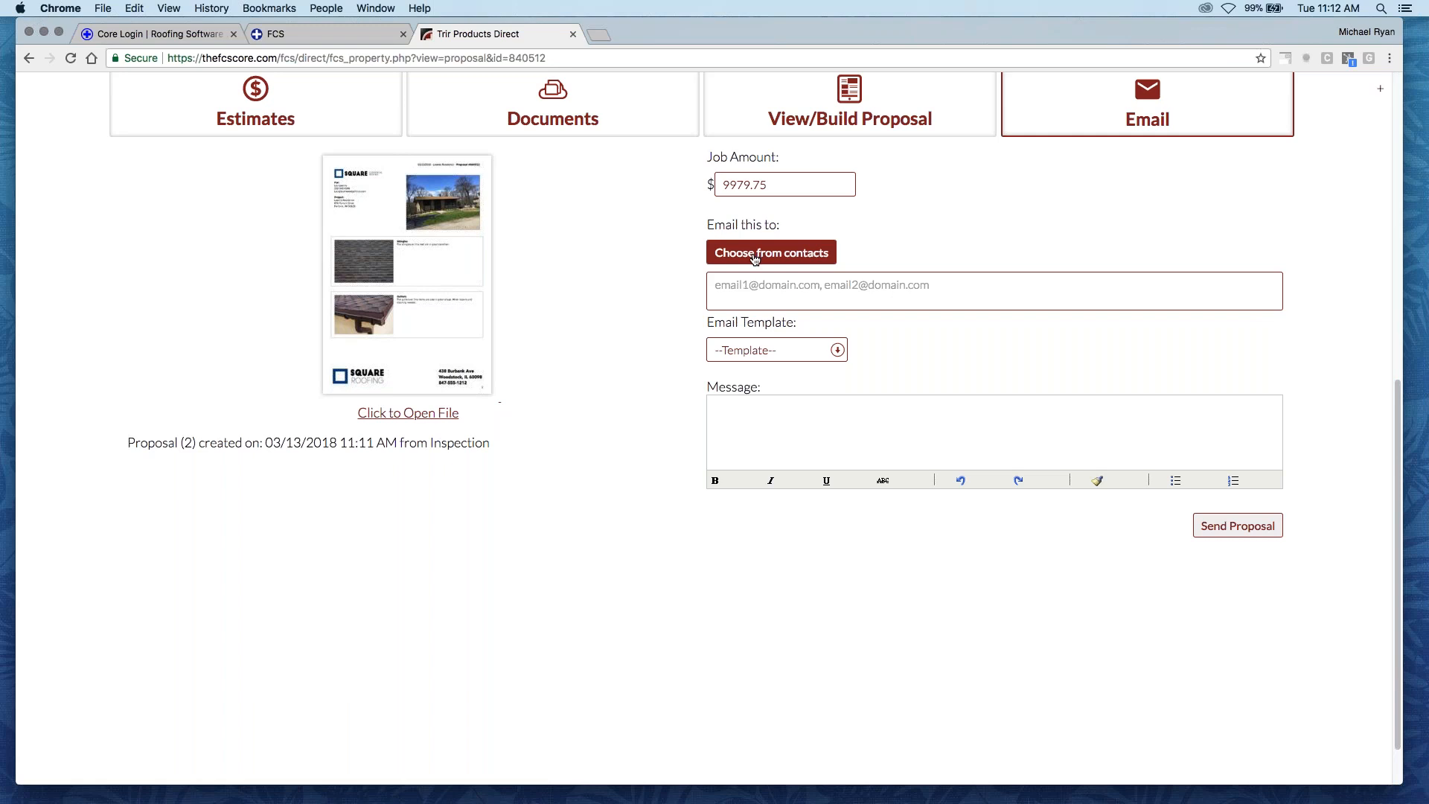
# - Apply the "Here is your proposal" email template to fill in the proposal's message
pyautogui.click(779, 351)
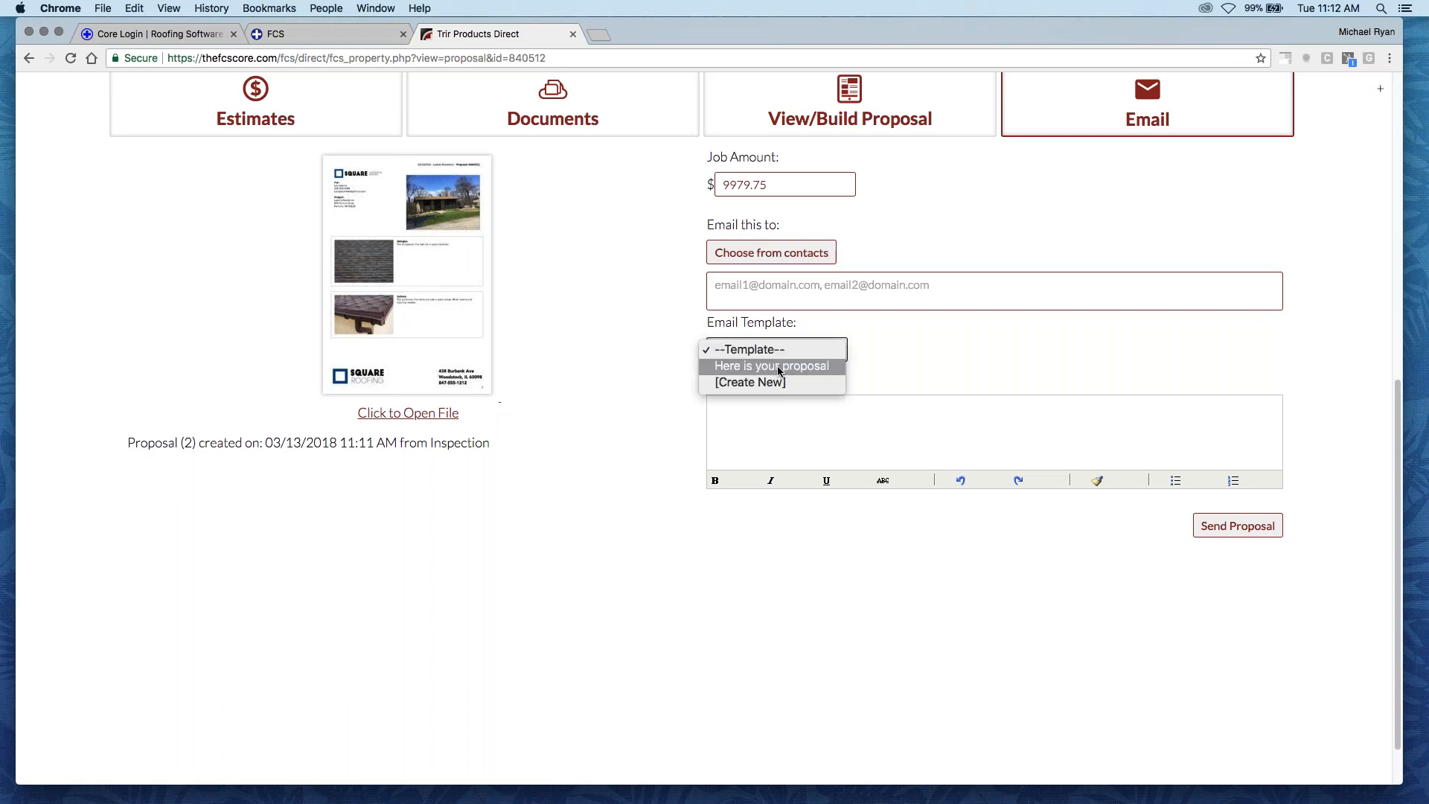
pyautogui.click(779, 353)
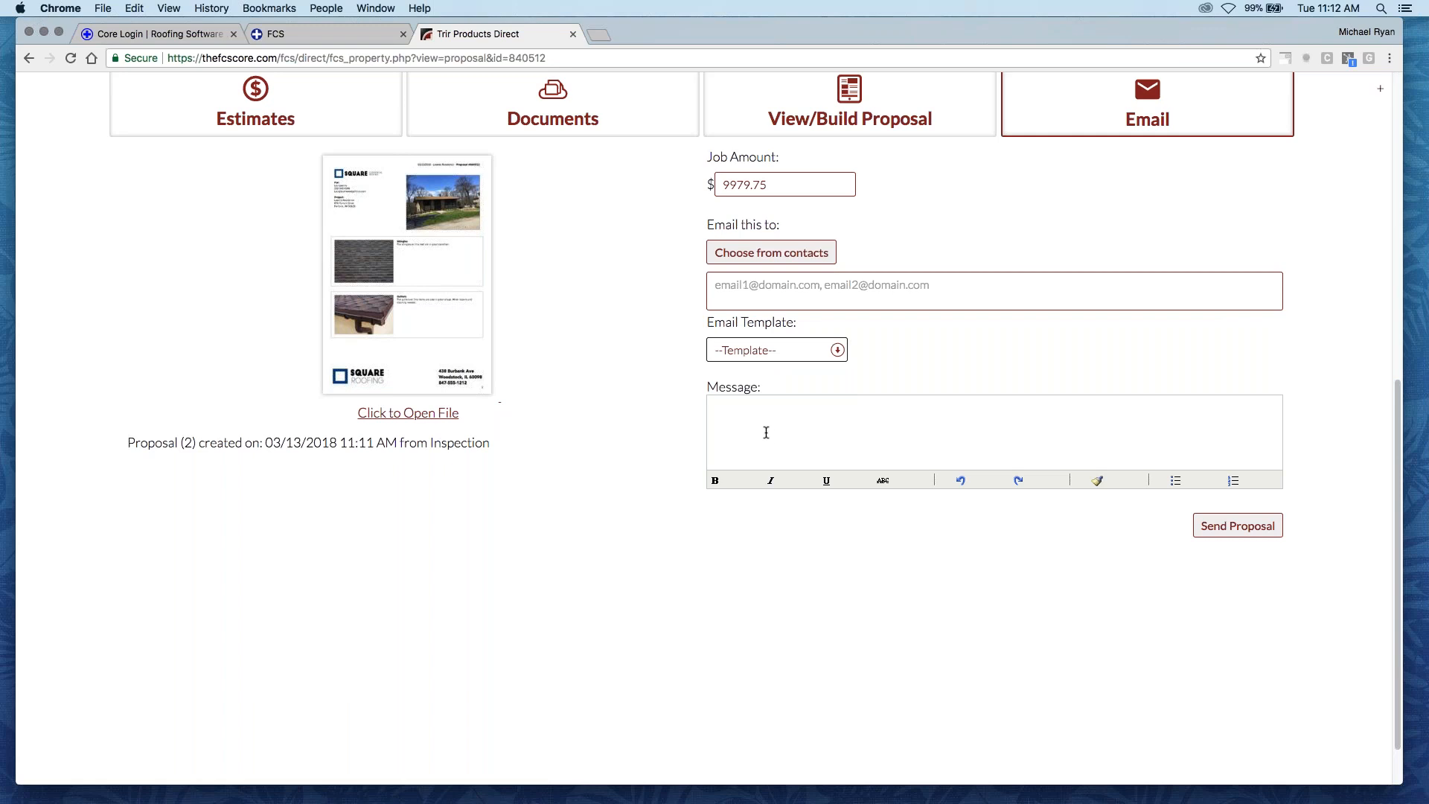
pyautogui.click(774, 350)
pyautogui.click(778, 364)
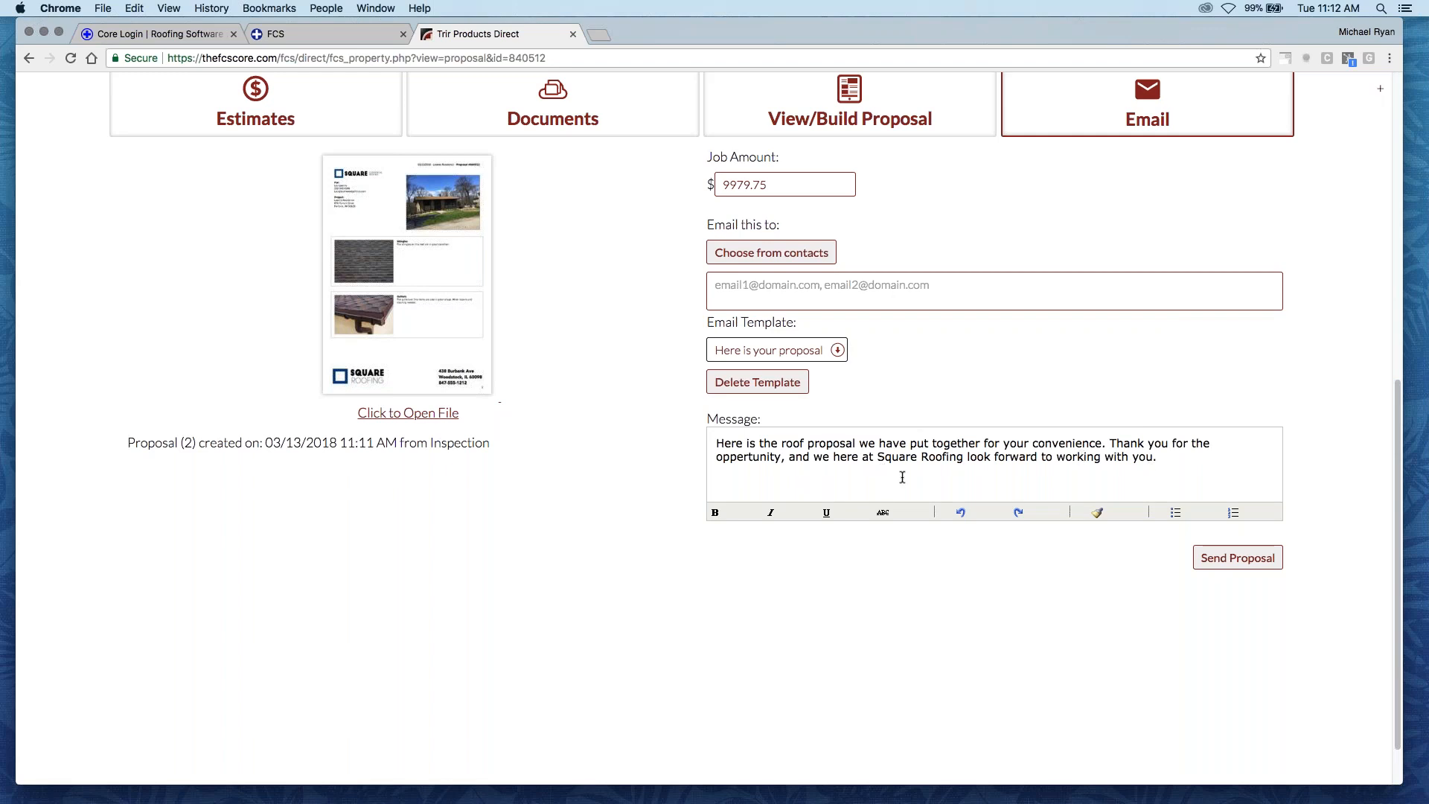
# - Open the generated proposal PDF and review its first page, including the client and project details and the shingle and gutter sections
pyautogui.click(436, 297)
pyautogui.click(635, 35)
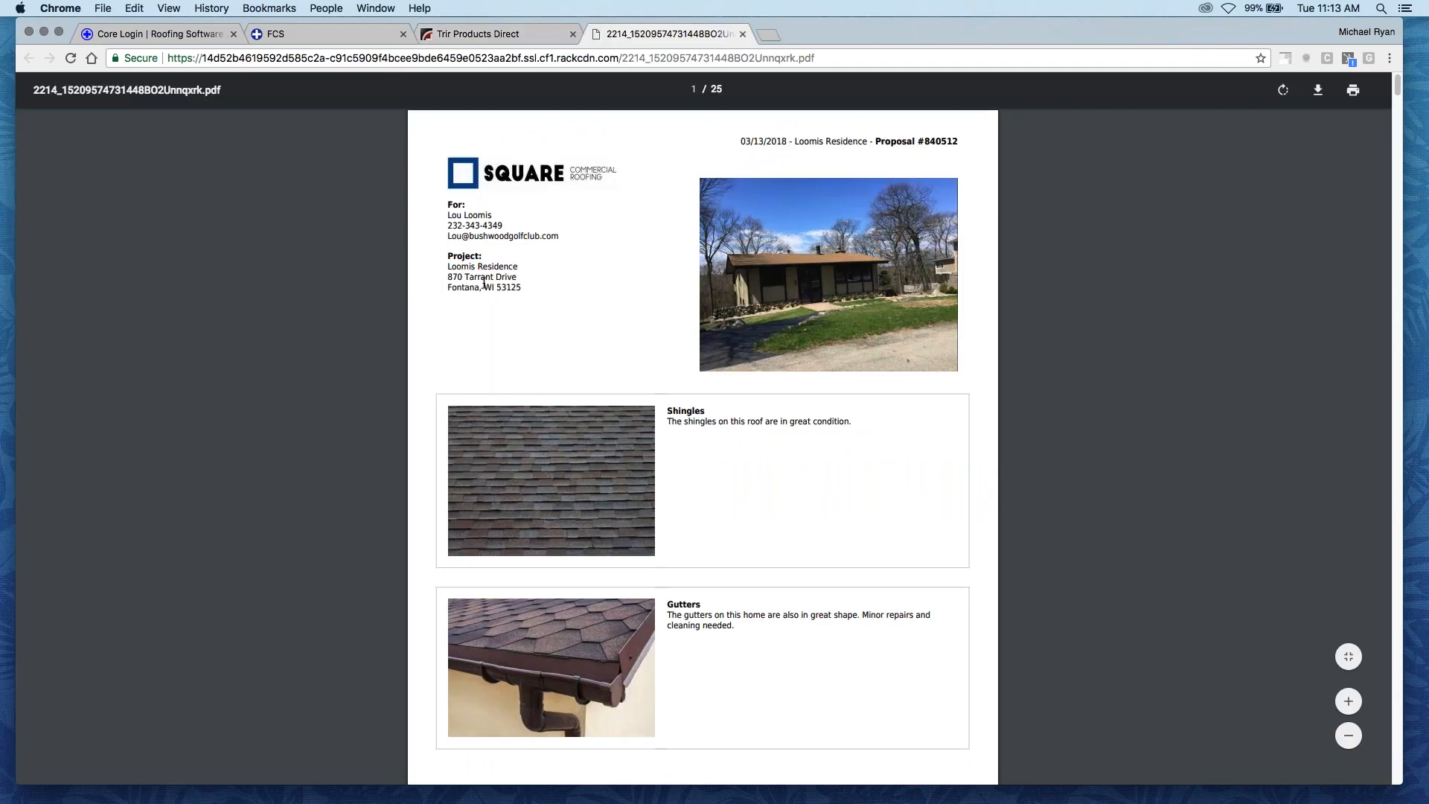
pyautogui.scroll(-5, 485, 287)
pyautogui.scroll(-2, 485, 288)
pyautogui.scroll(7, 530, 354)
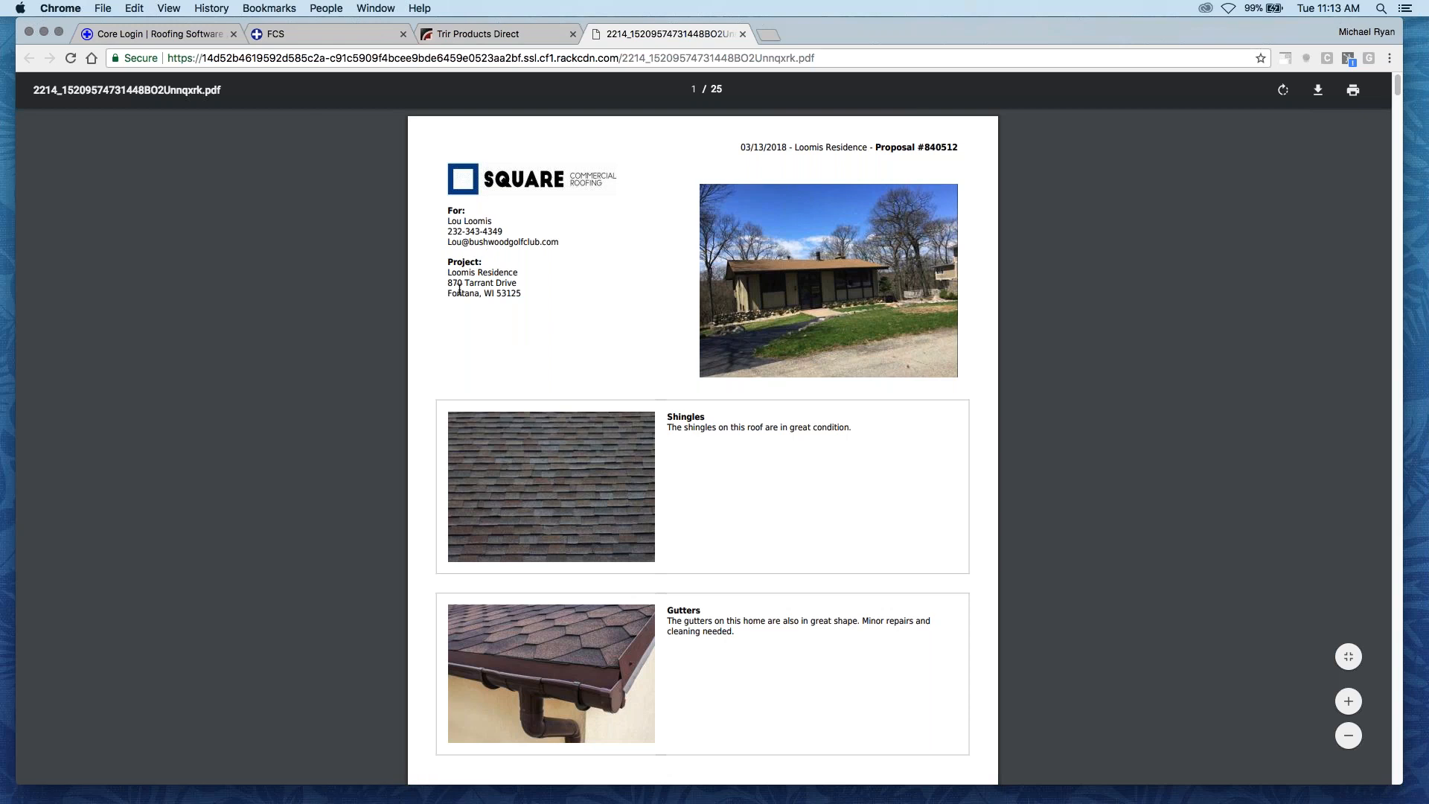
pyautogui.scroll(-5, 522, 325)
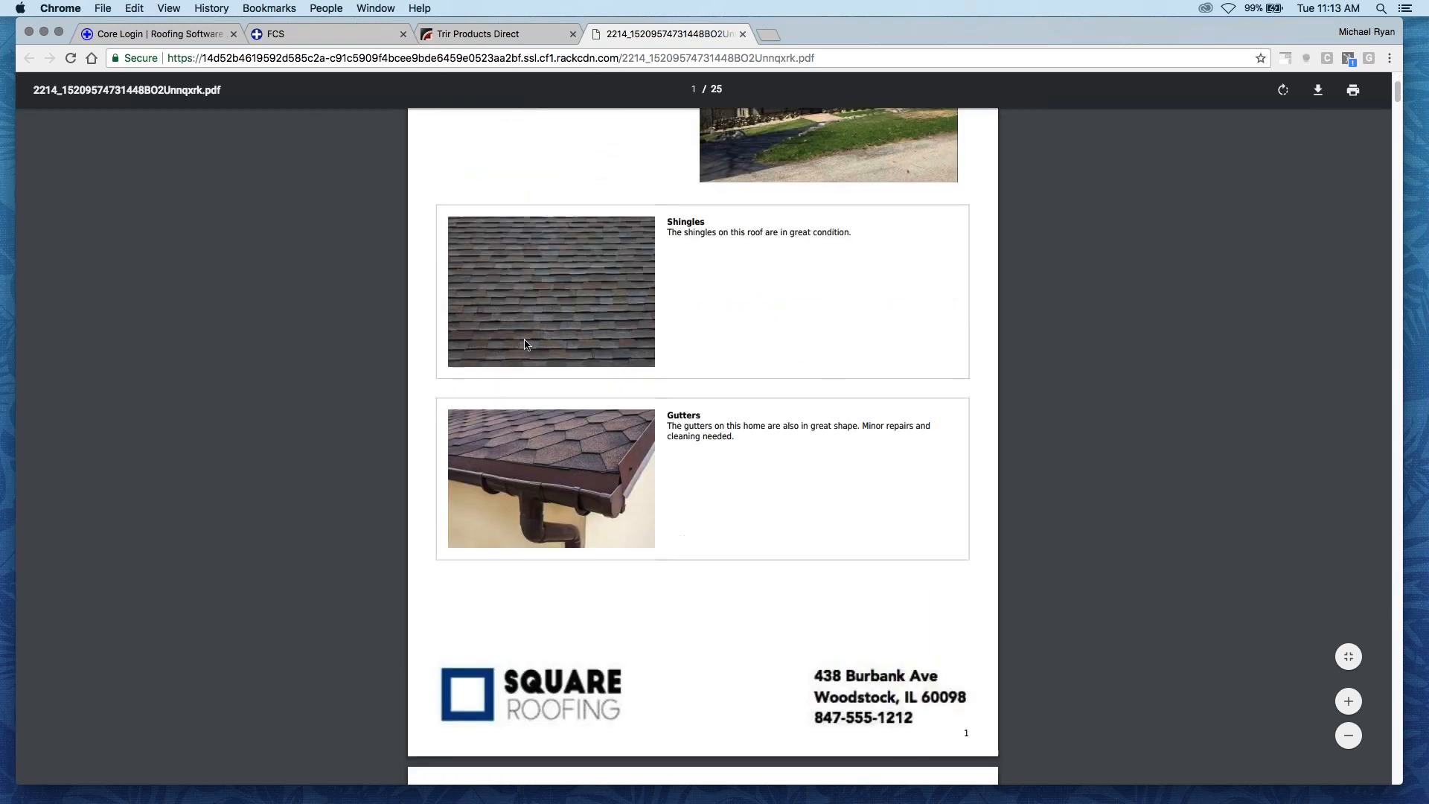
# - Examine the roof condition grade and the repair items with their corrective actions and prices in the proposal PDF
pyautogui.scroll(-10, 675, 332)
pyautogui.scroll(-10, 580, 311)
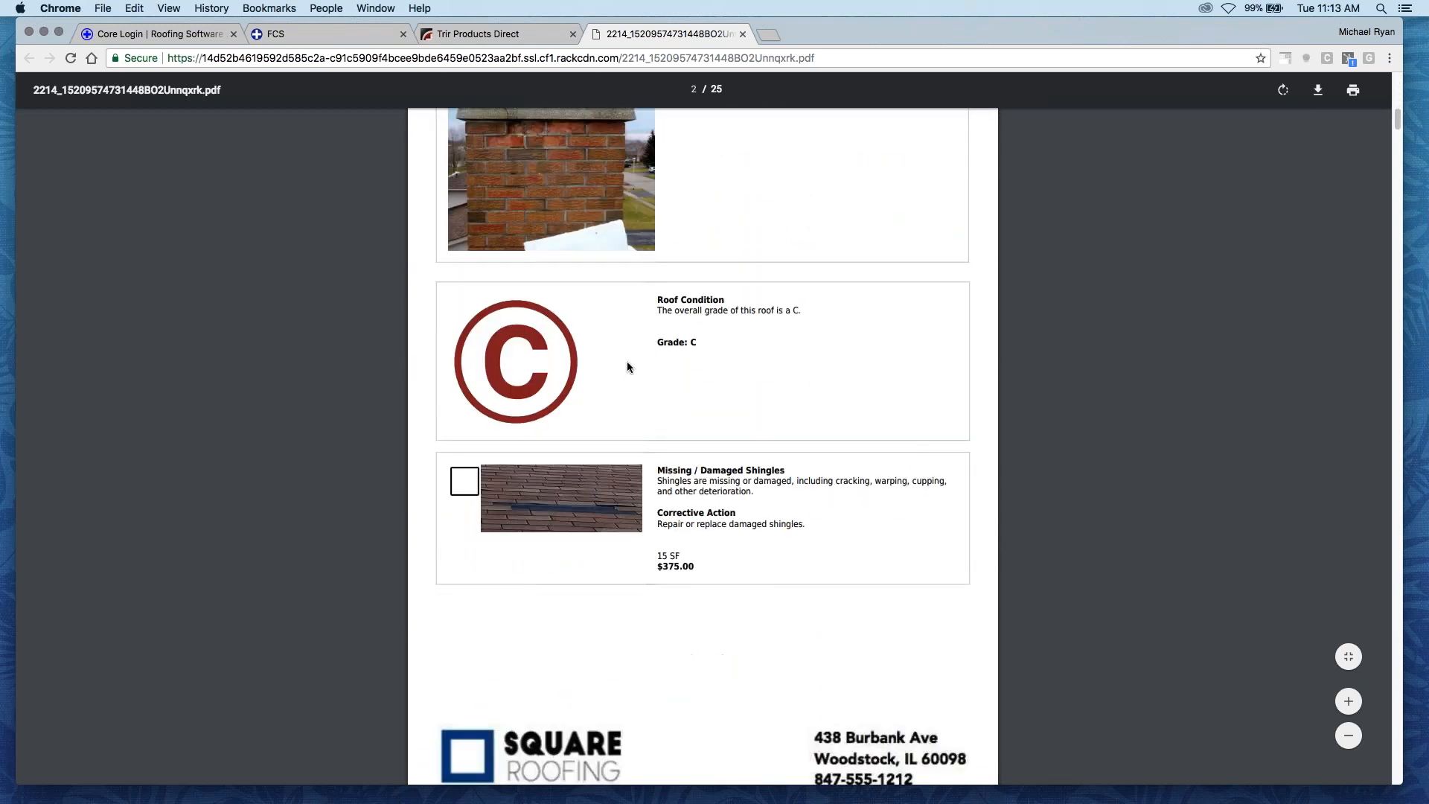
pyautogui.scroll(-2, 667, 338)
pyautogui.scroll(-1, 580, 444)
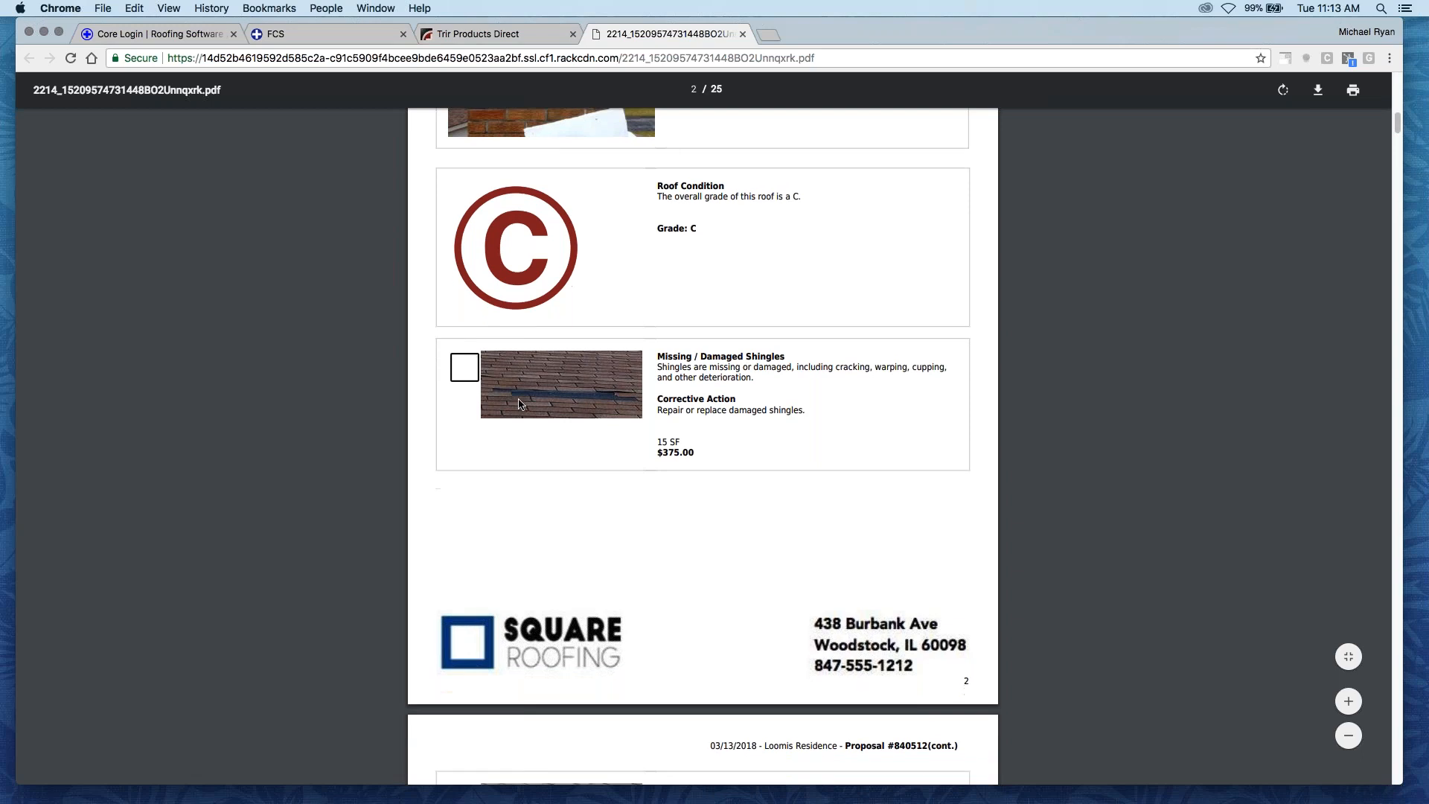
pyautogui.scroll(-6, 477, 361)
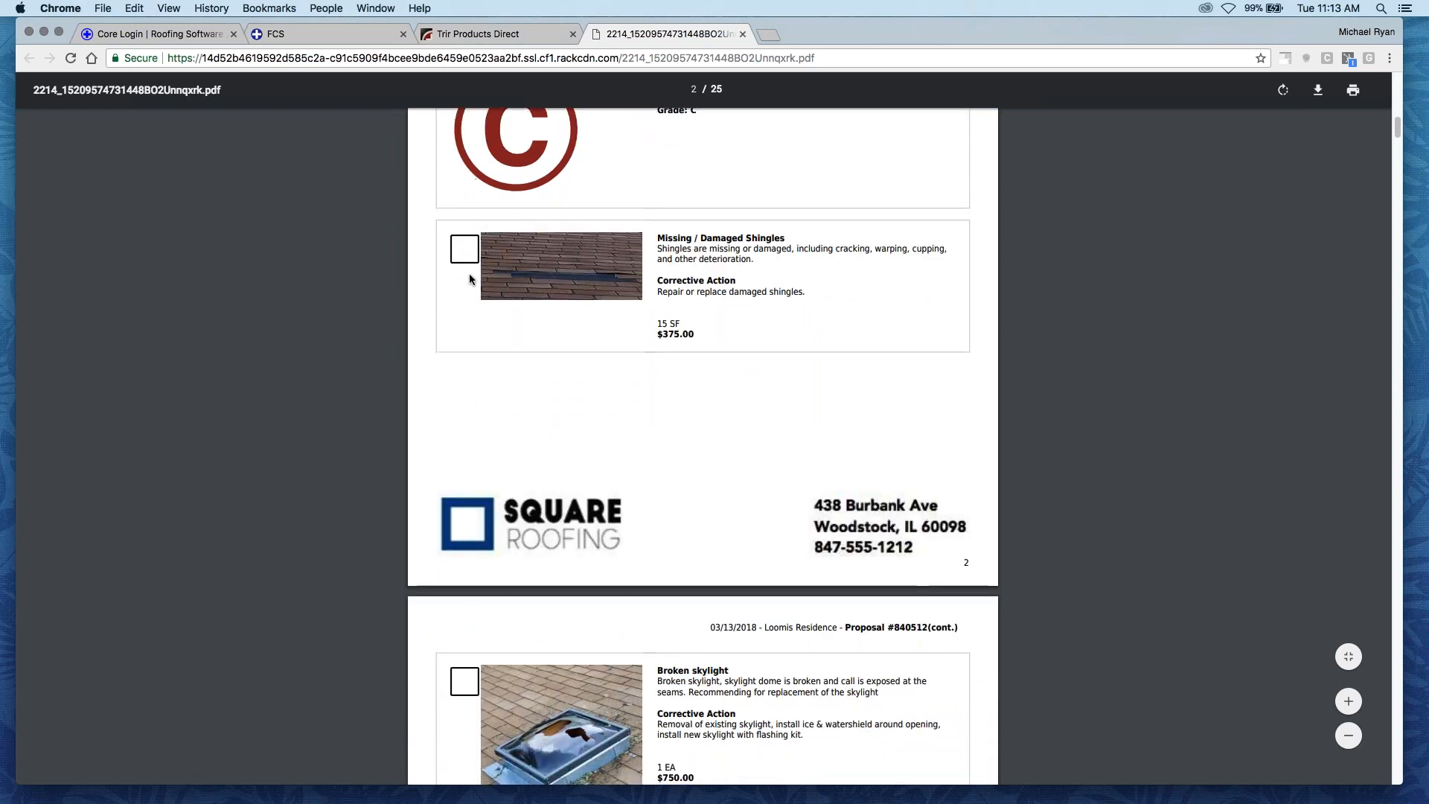
pyautogui.scroll(-10, 483, 355)
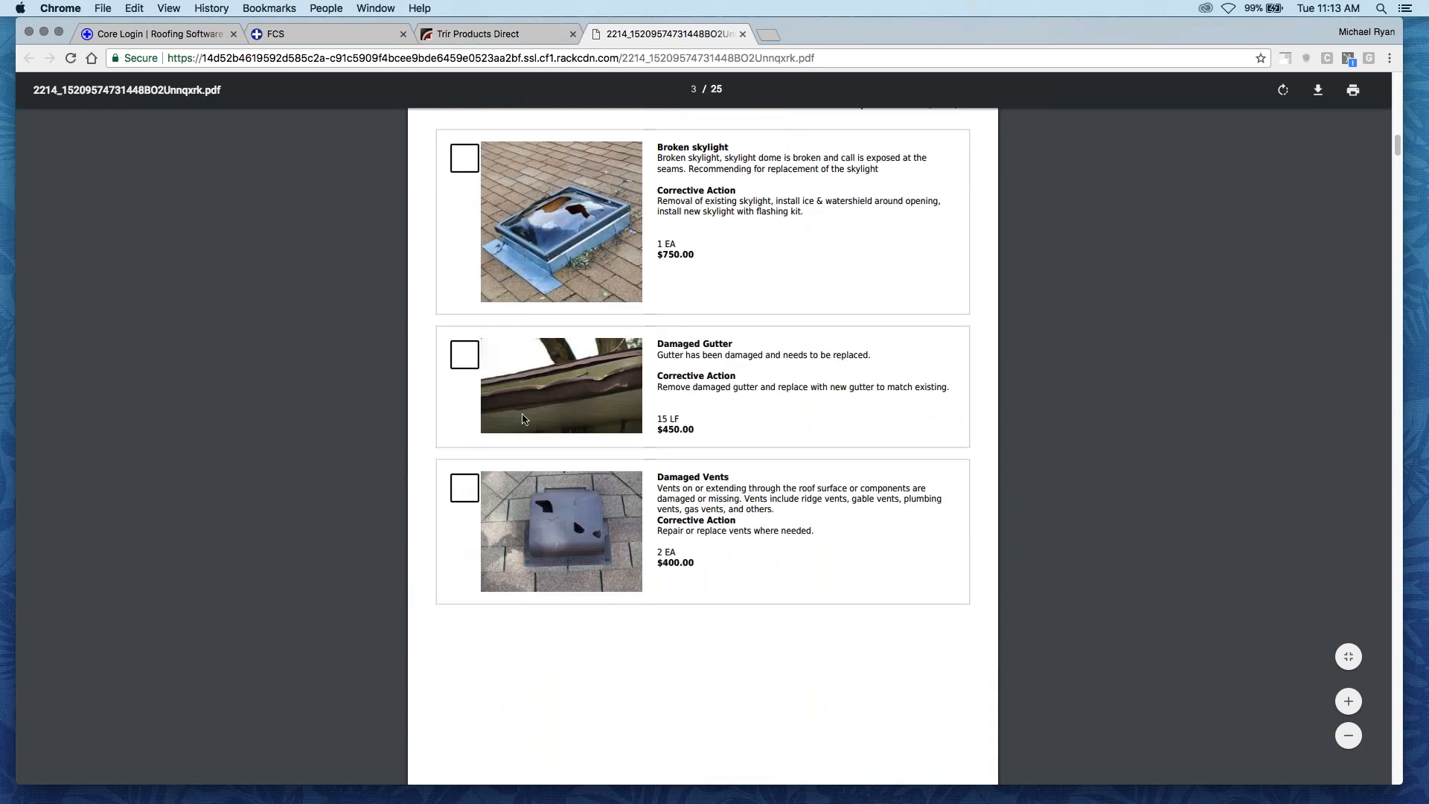
pyautogui.scroll(5, 523, 416)
pyautogui.scroll(-4, 523, 415)
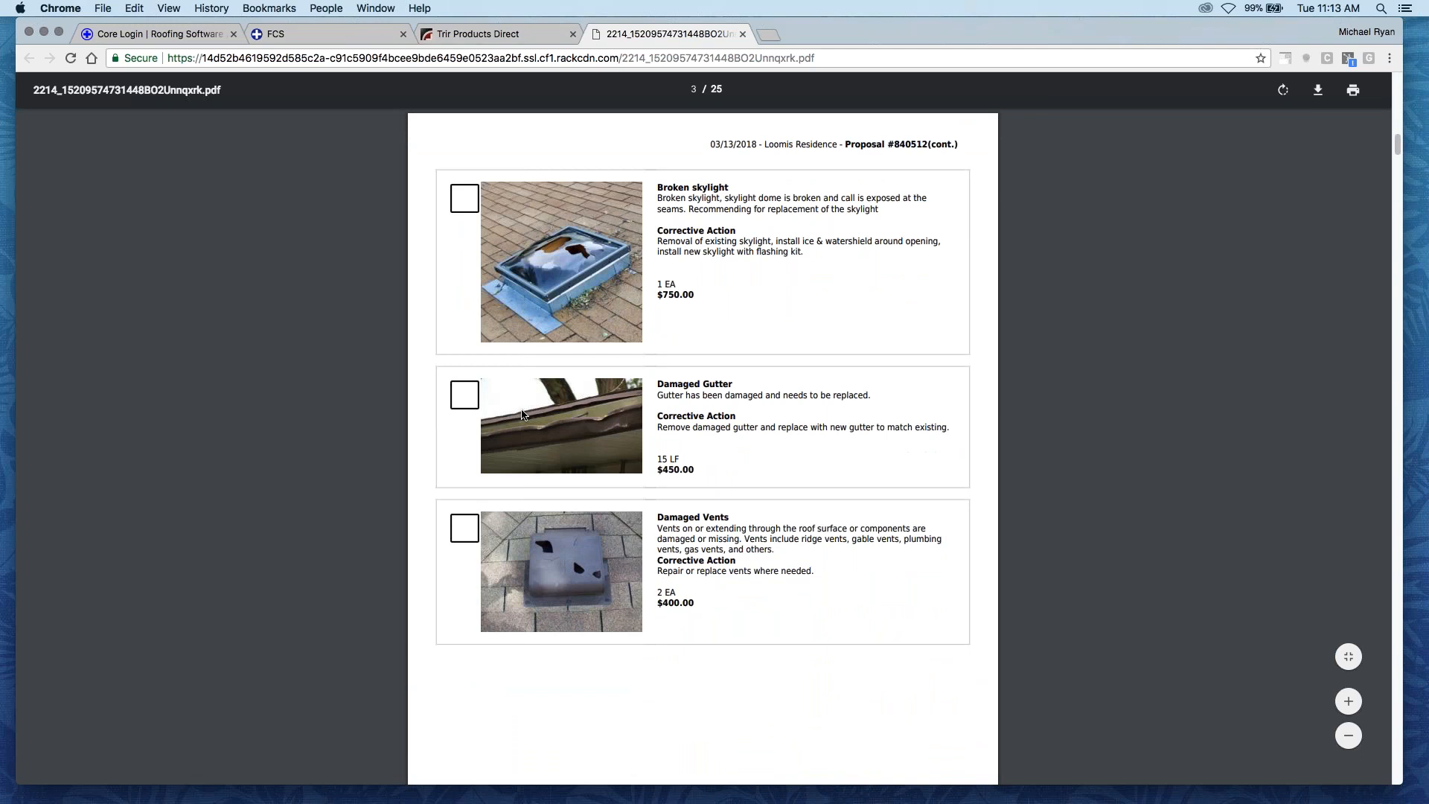
# - Compare the GAF Timberline and IKO Cambridge roofing options, including their descriptions and prices, in the proposal PDF
pyautogui.scroll(-10, 523, 414)
pyautogui.scroll(-15, 528, 392)
pyautogui.scroll(8, 542, 417)
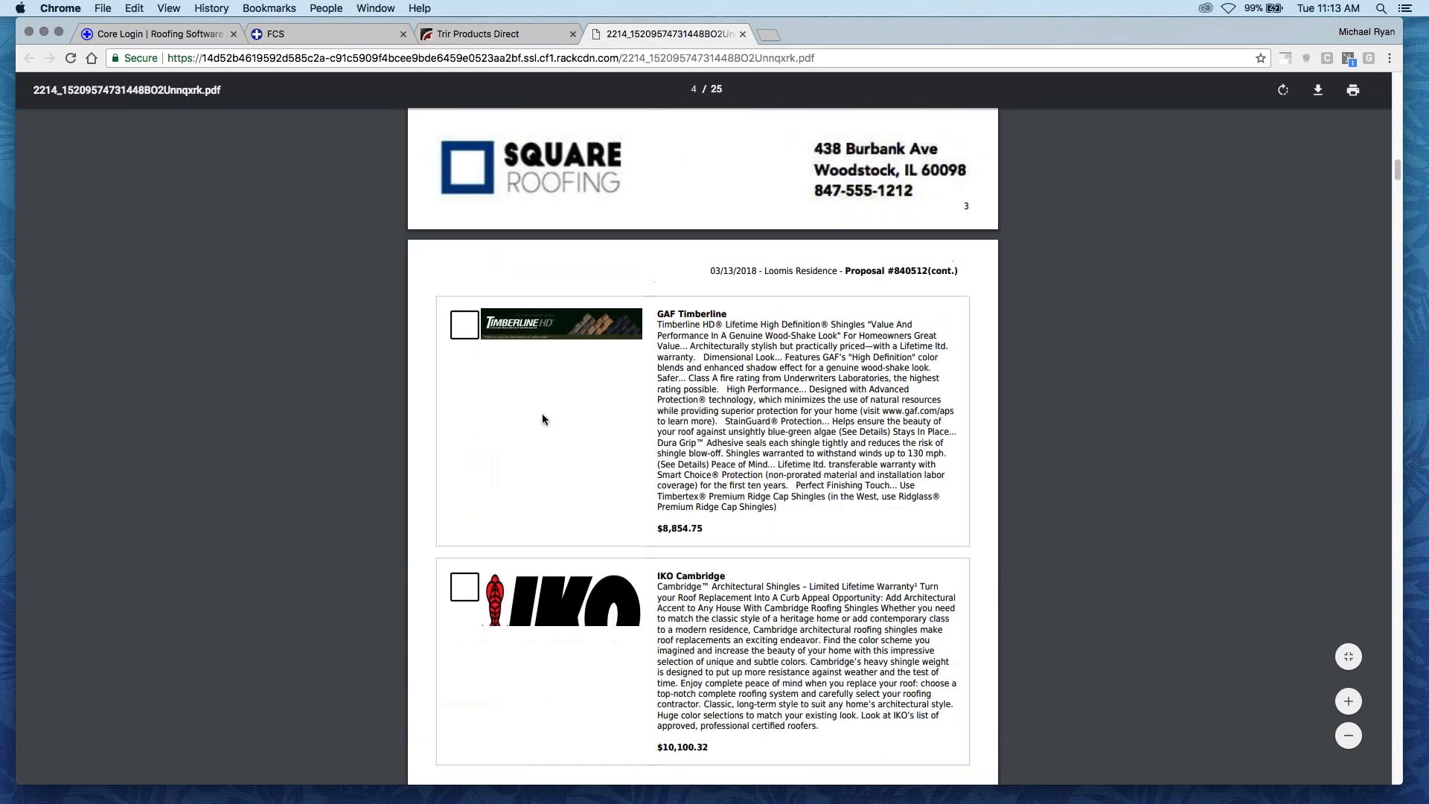
pyautogui.scroll(14, 551, 372)
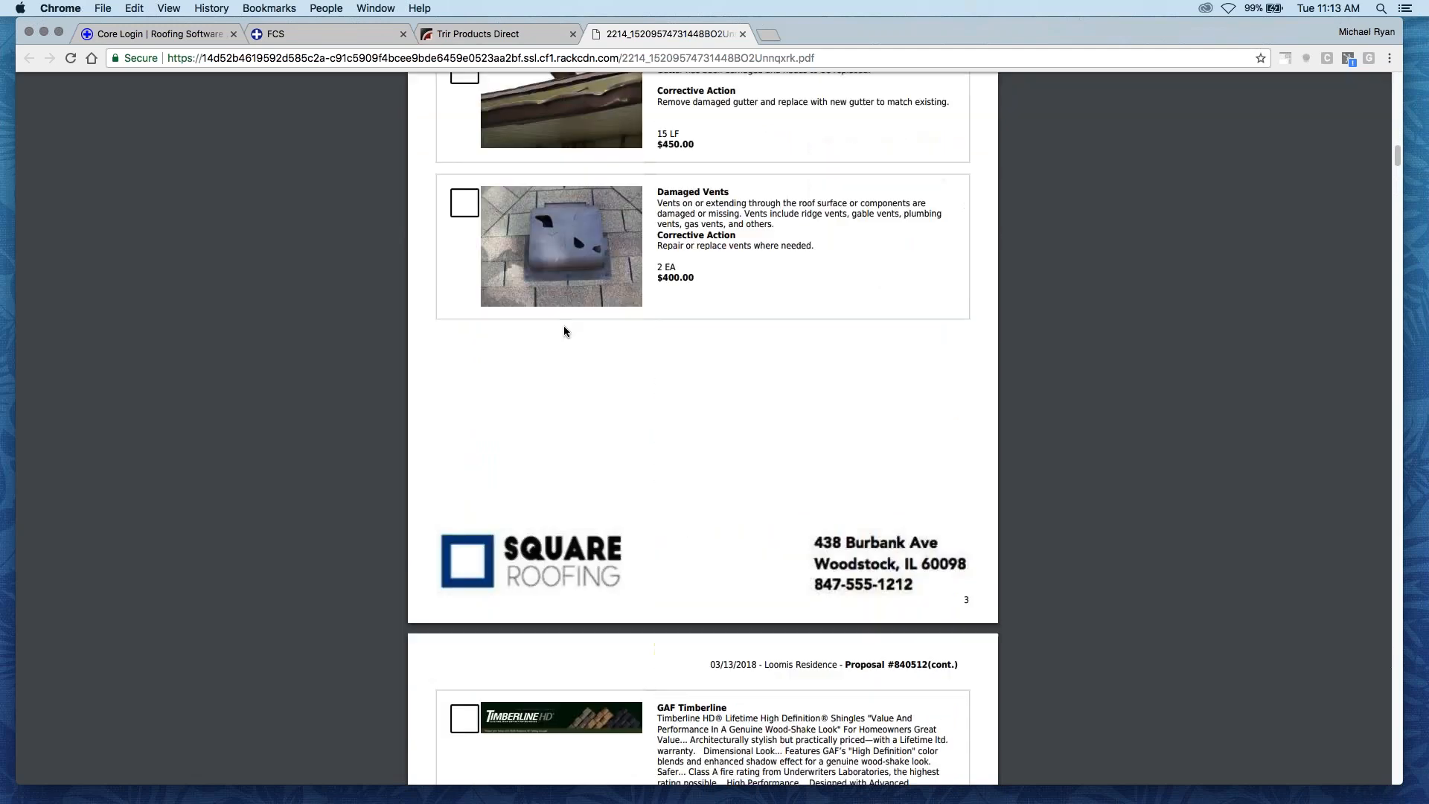
pyautogui.scroll(-4, 563, 335)
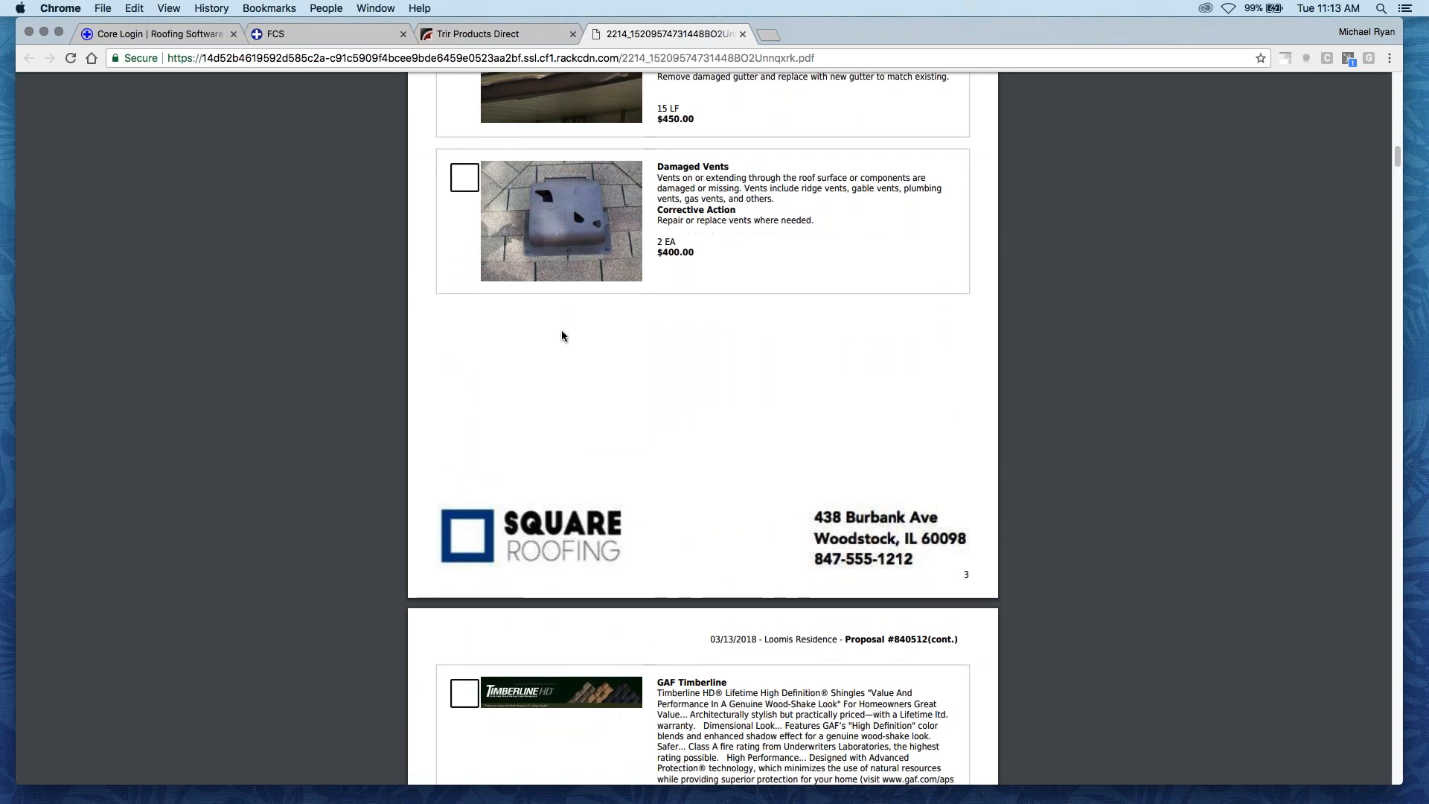
pyautogui.scroll(-9, 566, 339)
pyautogui.scroll(-4, 578, 350)
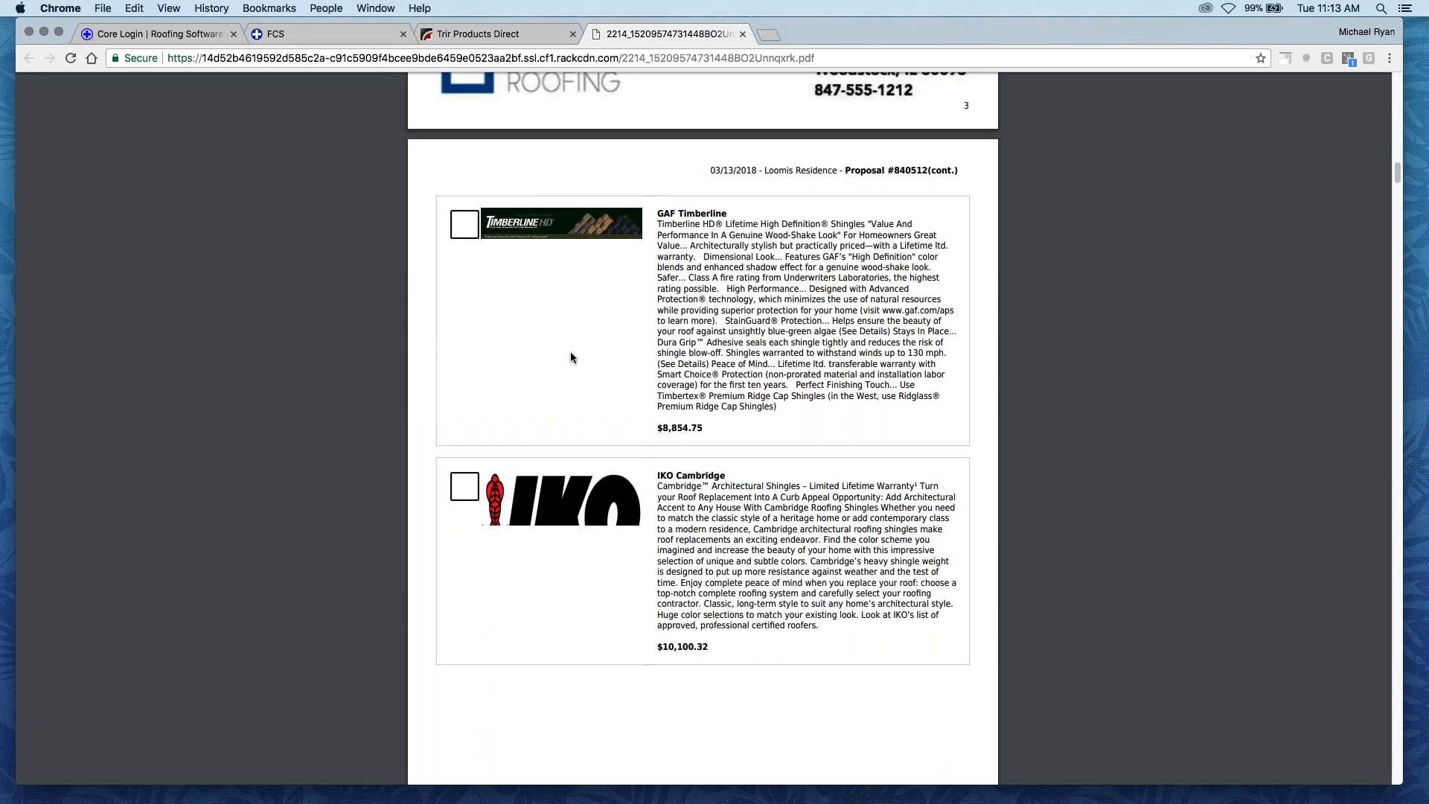
pyautogui.scroll(-1, 548, 352)
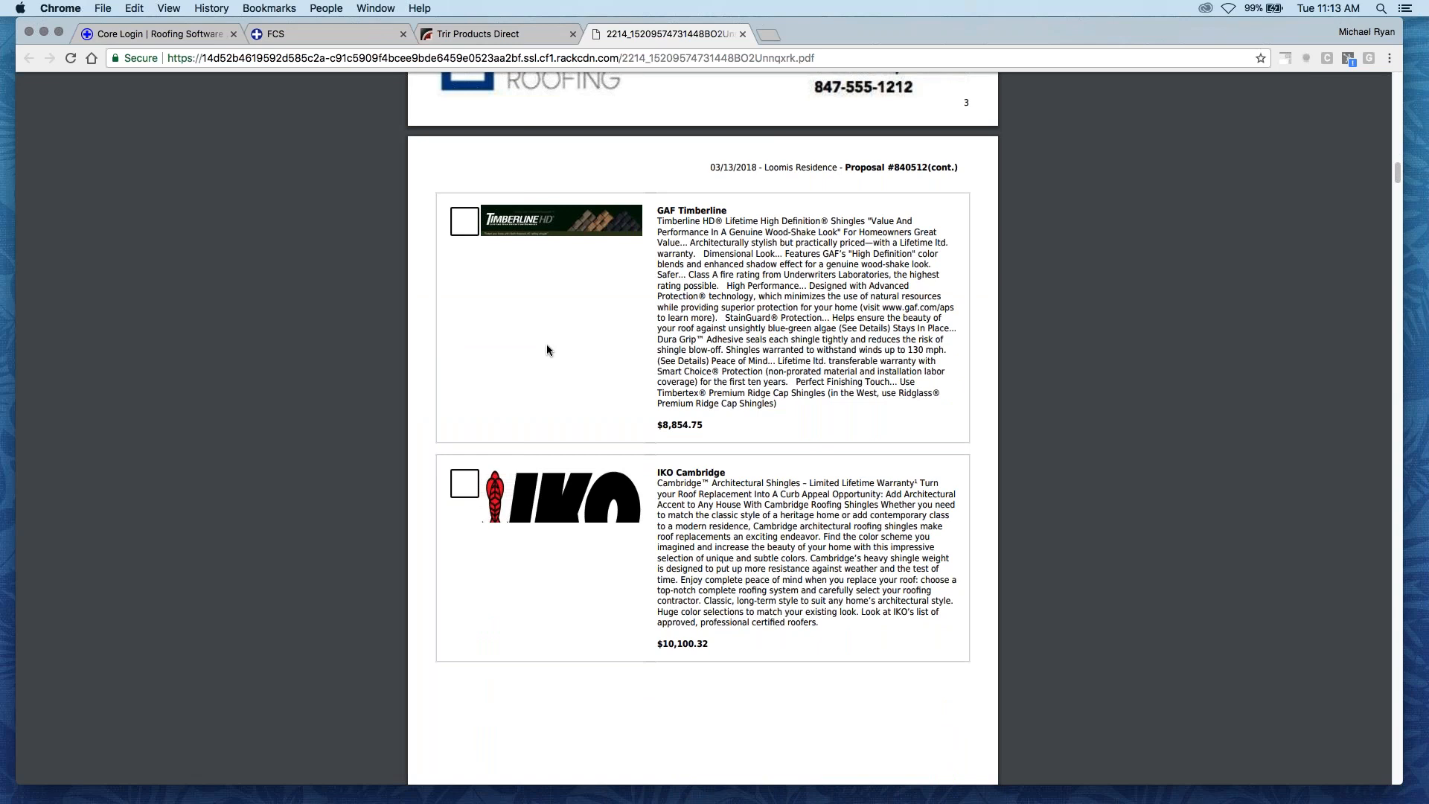
pyautogui.scroll(-4, 580, 317)
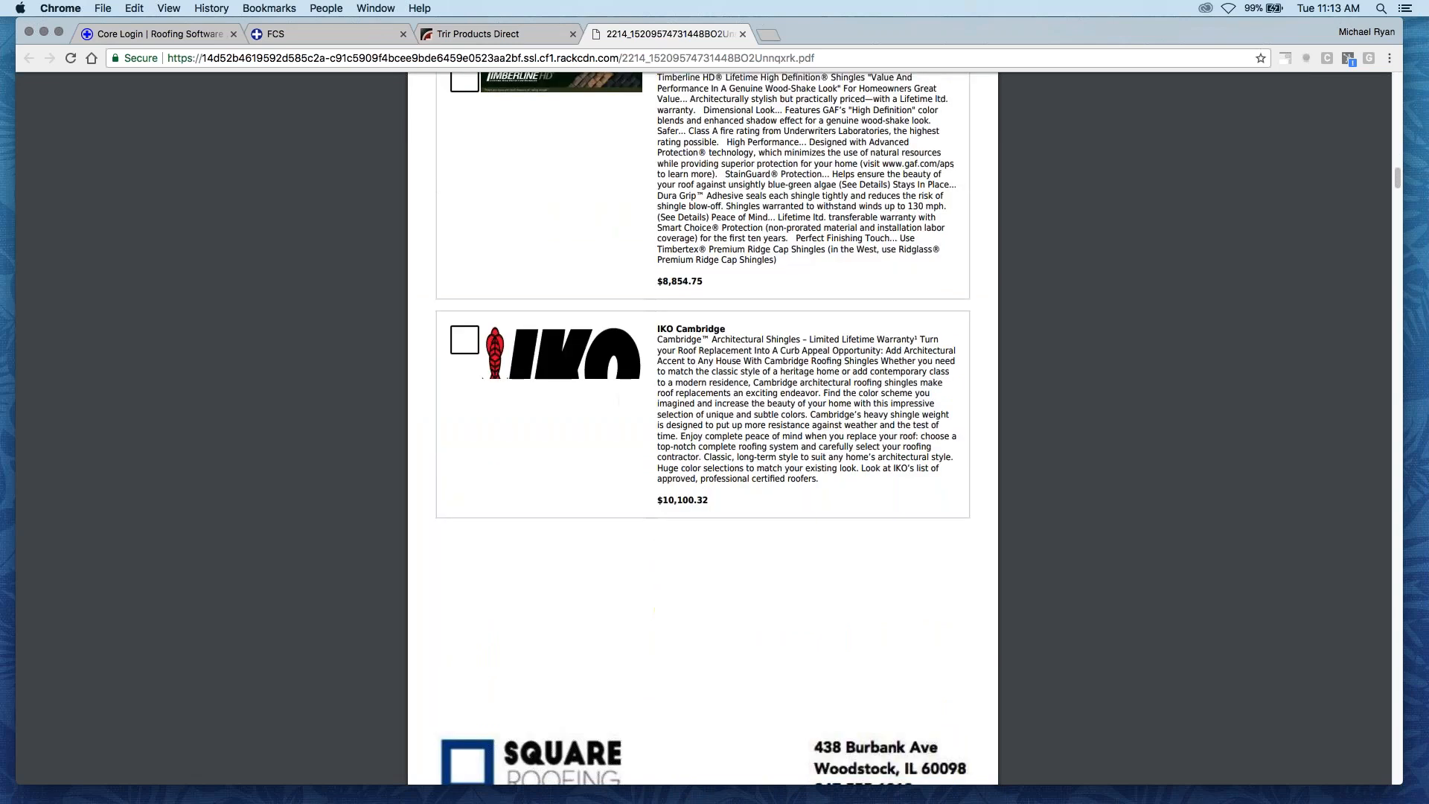
# - Review the terms and conditions and the authorization section, and highlight its list of item prices
pyautogui.scroll(-15, 605, 417)
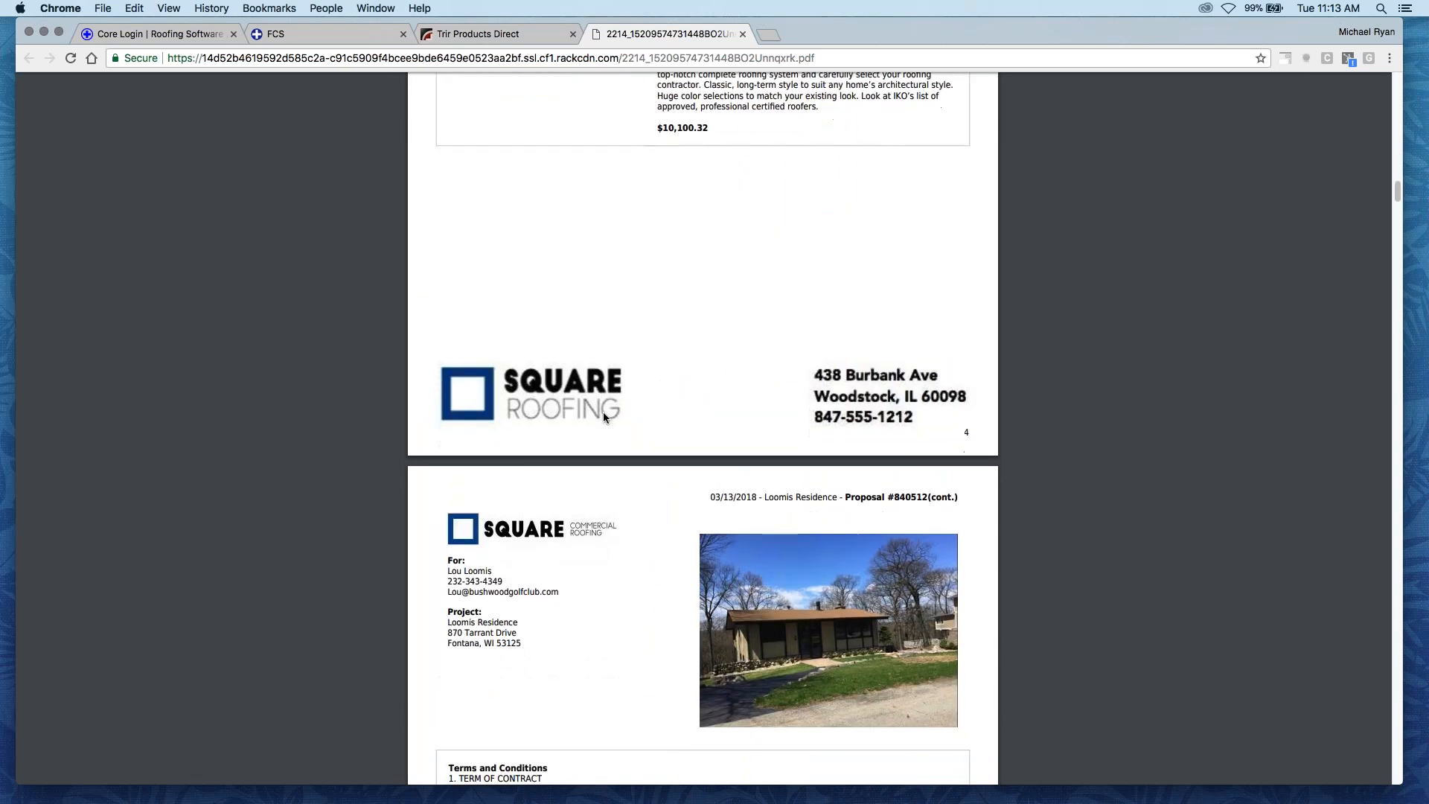
pyautogui.scroll(-4, 605, 417)
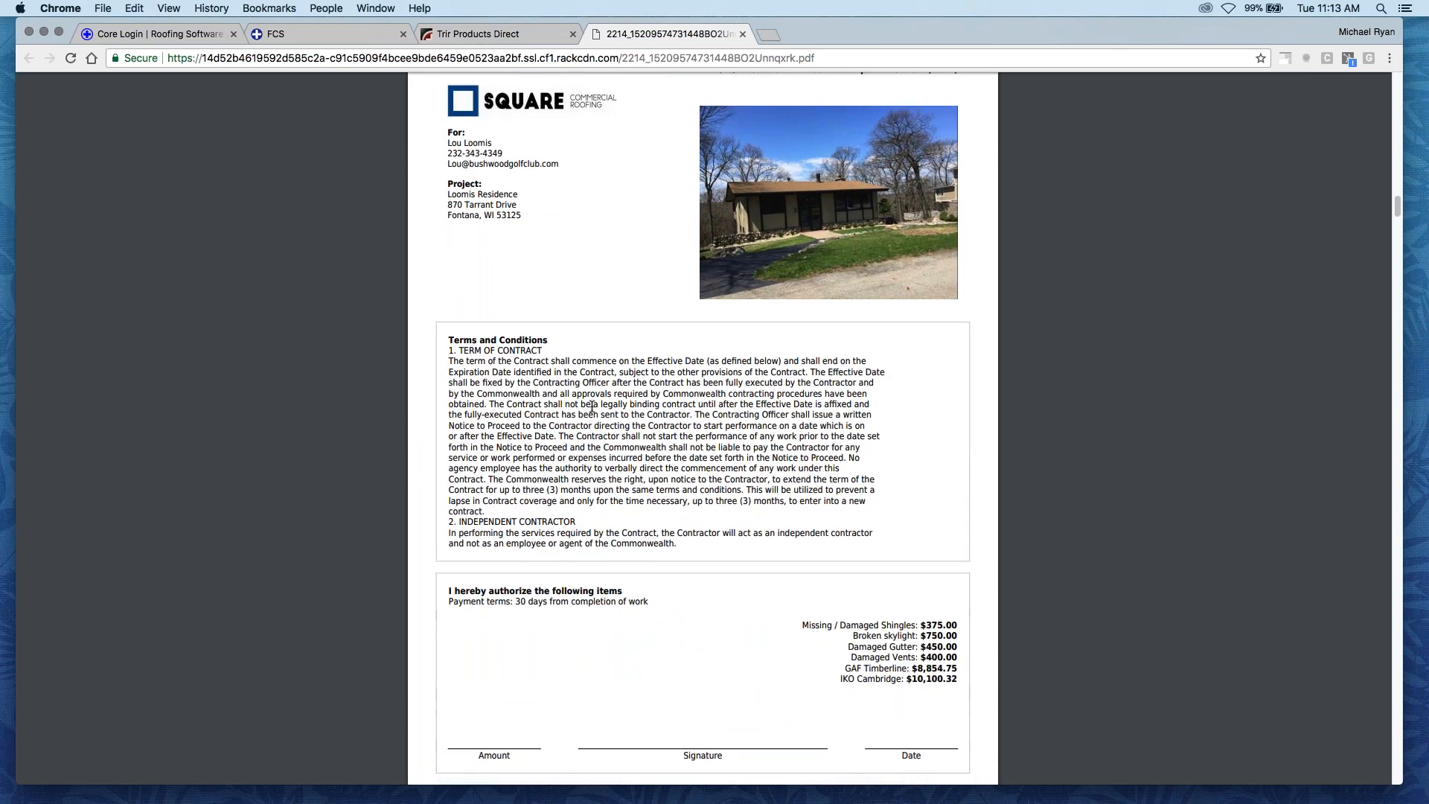
pyautogui.scroll(-4, 592, 406)
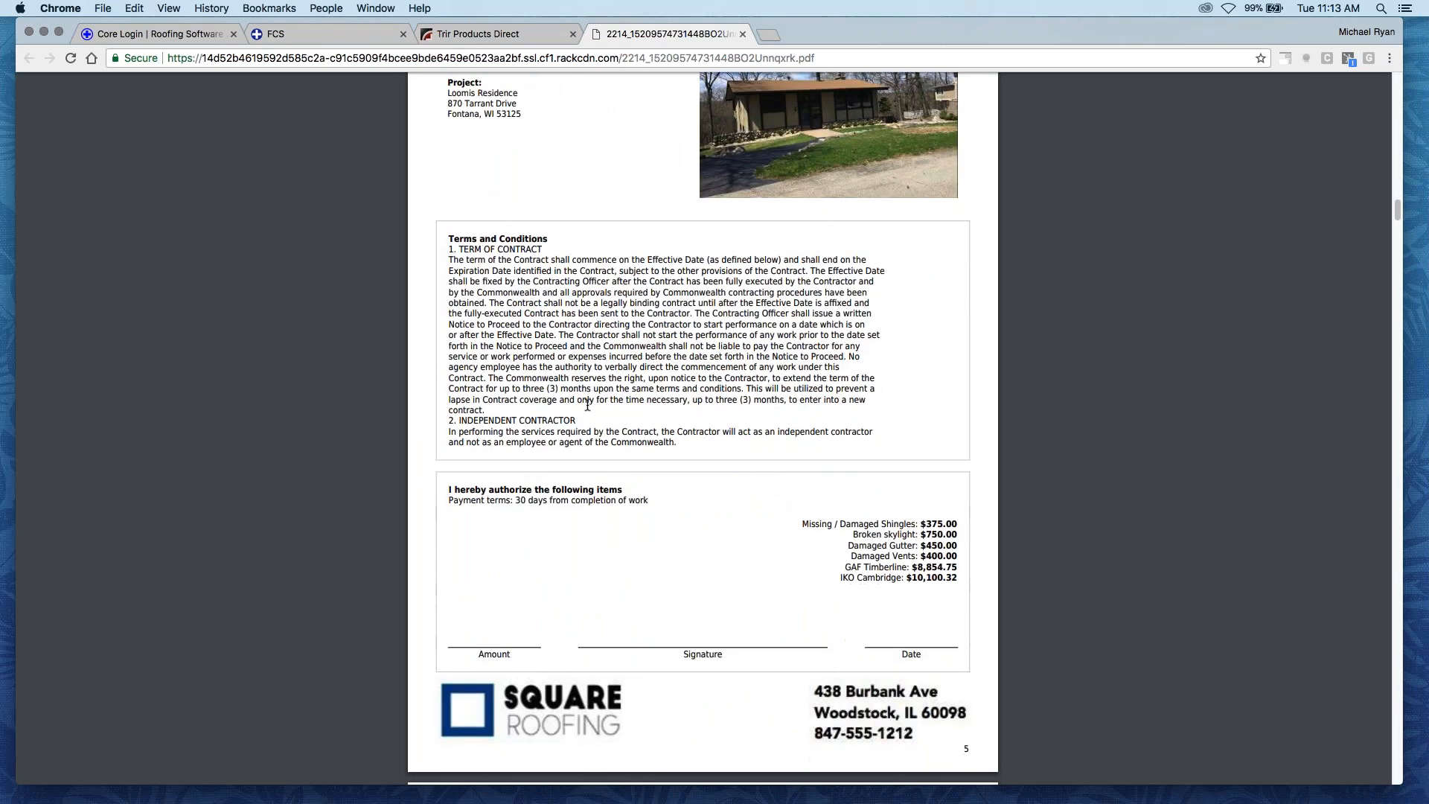
pyautogui.scroll(-3, 591, 440)
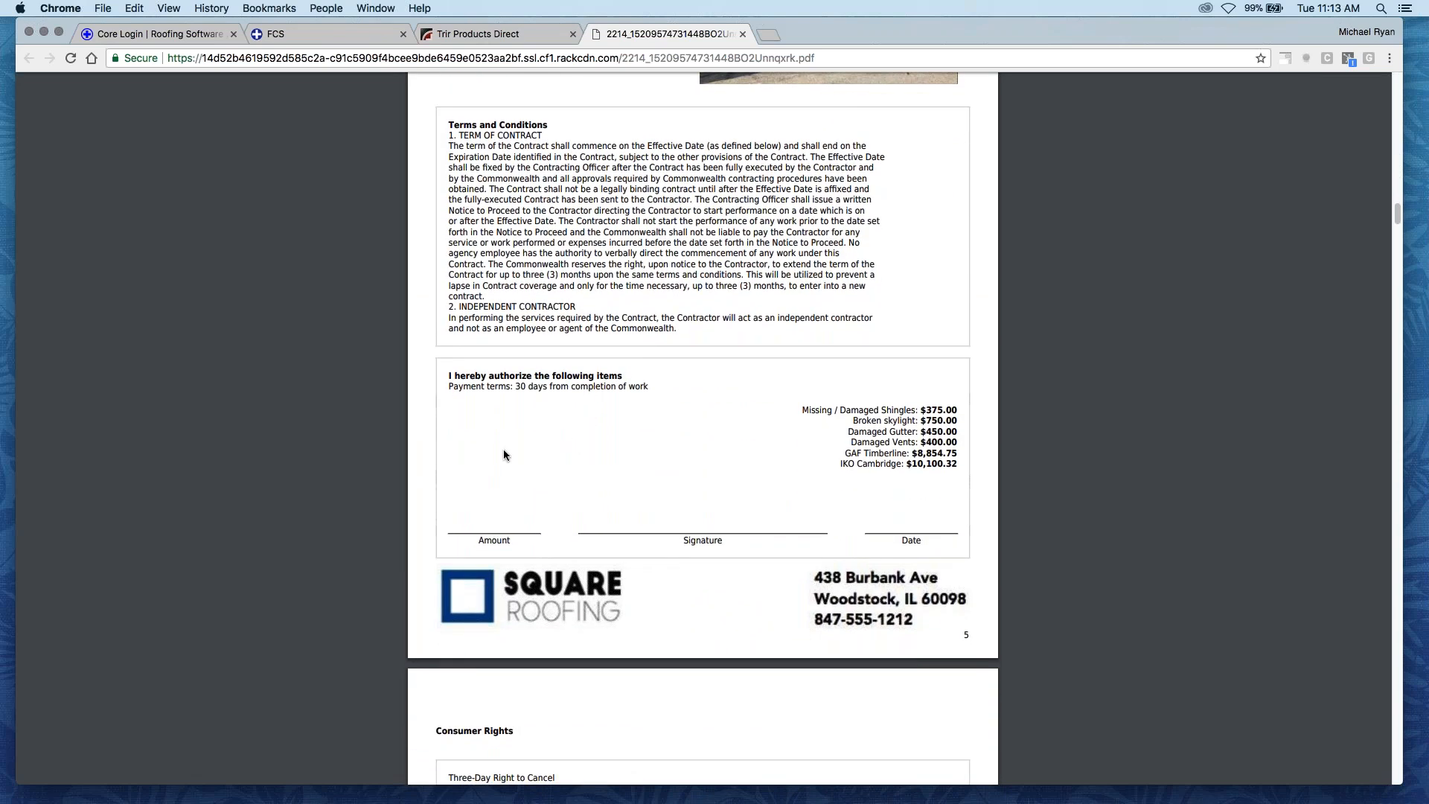
pyautogui.scroll(-3, 508, 436)
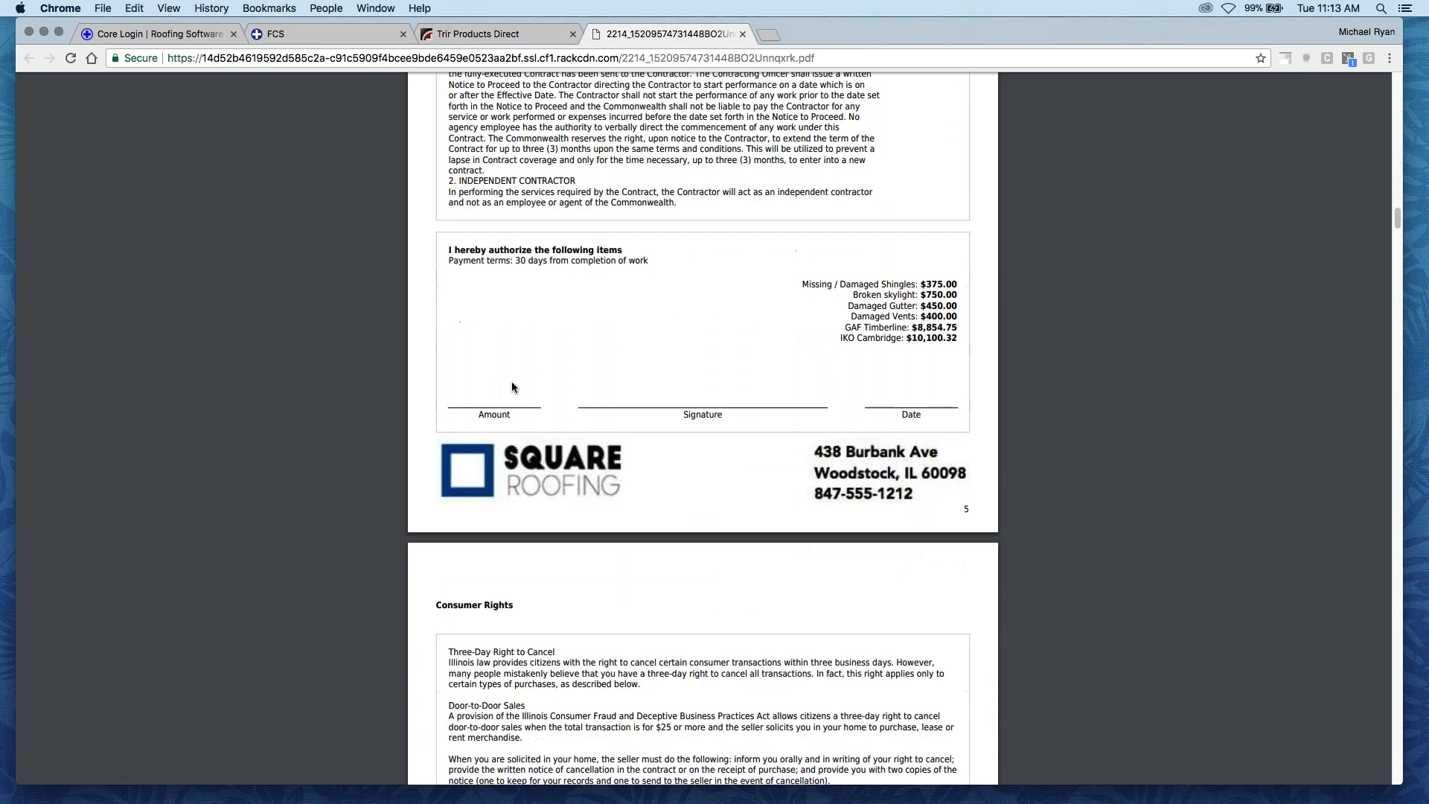
pyautogui.scroll(-1, 509, 355)
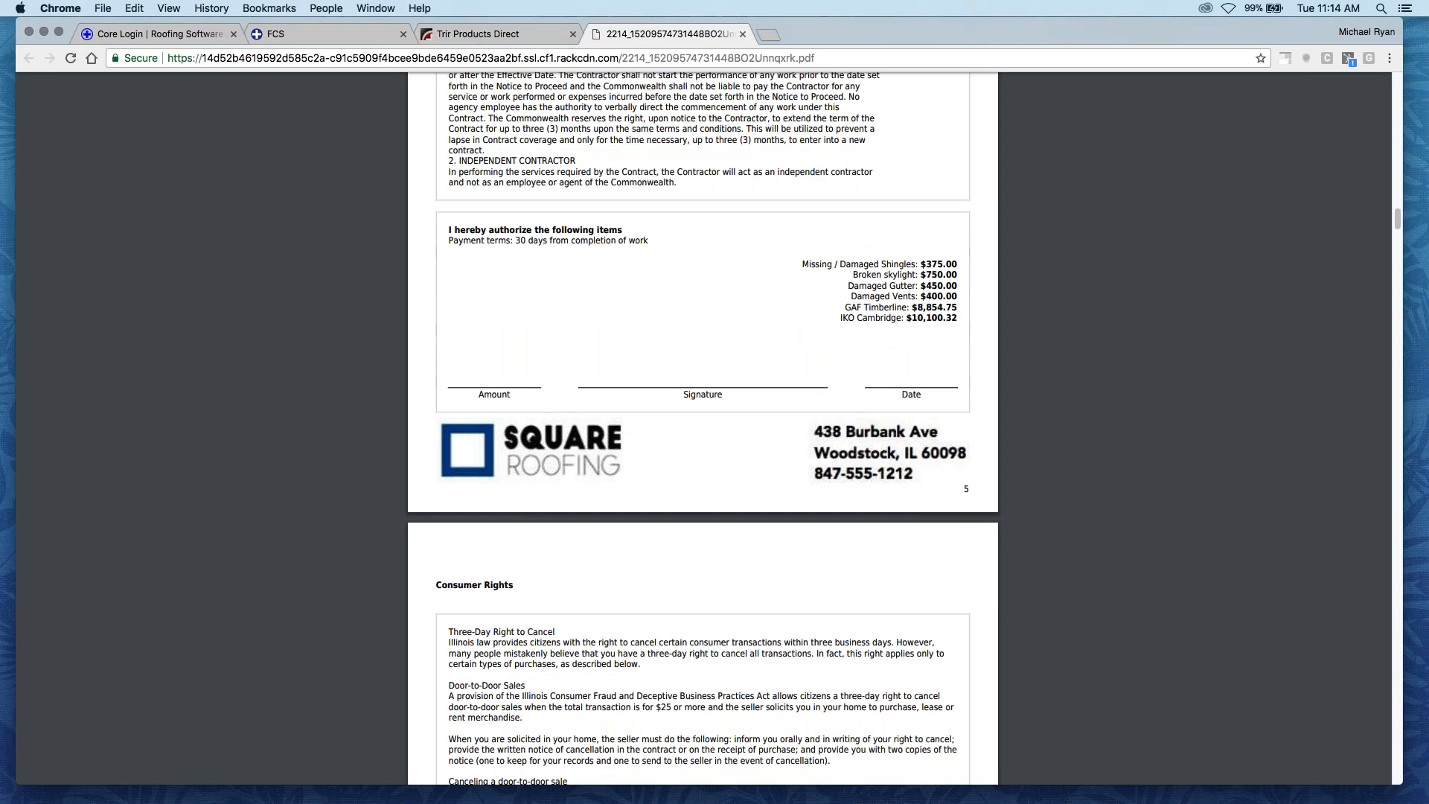
pyautogui.moveTo(959, 322); pyautogui.dragTo(798, 263)
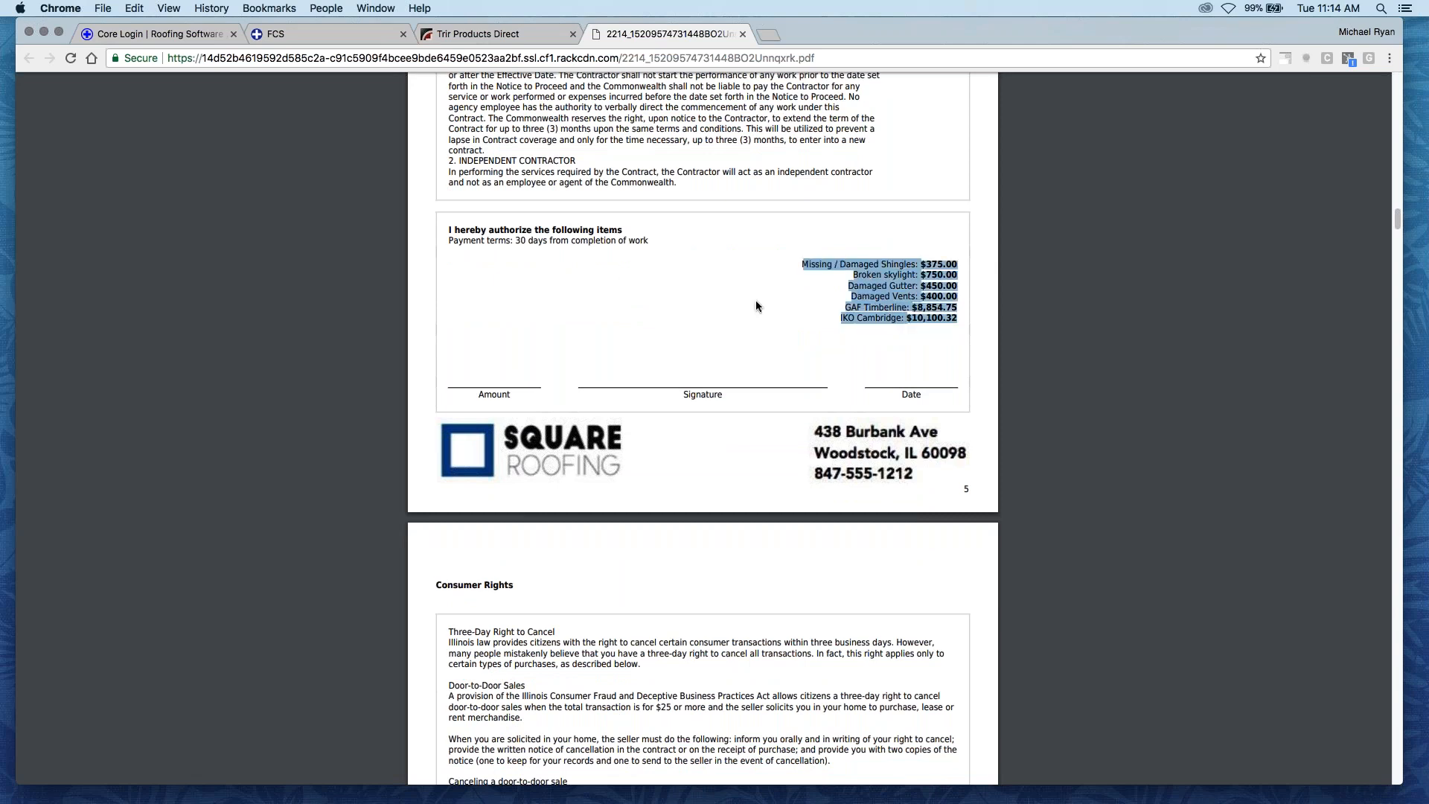
# - Look through the consumer rights page and the attached IKO Cambridge Collection brochure pages in the proposal PDF
pyautogui.scroll(-8, 655, 320)
pyautogui.scroll(-14, 652, 352)
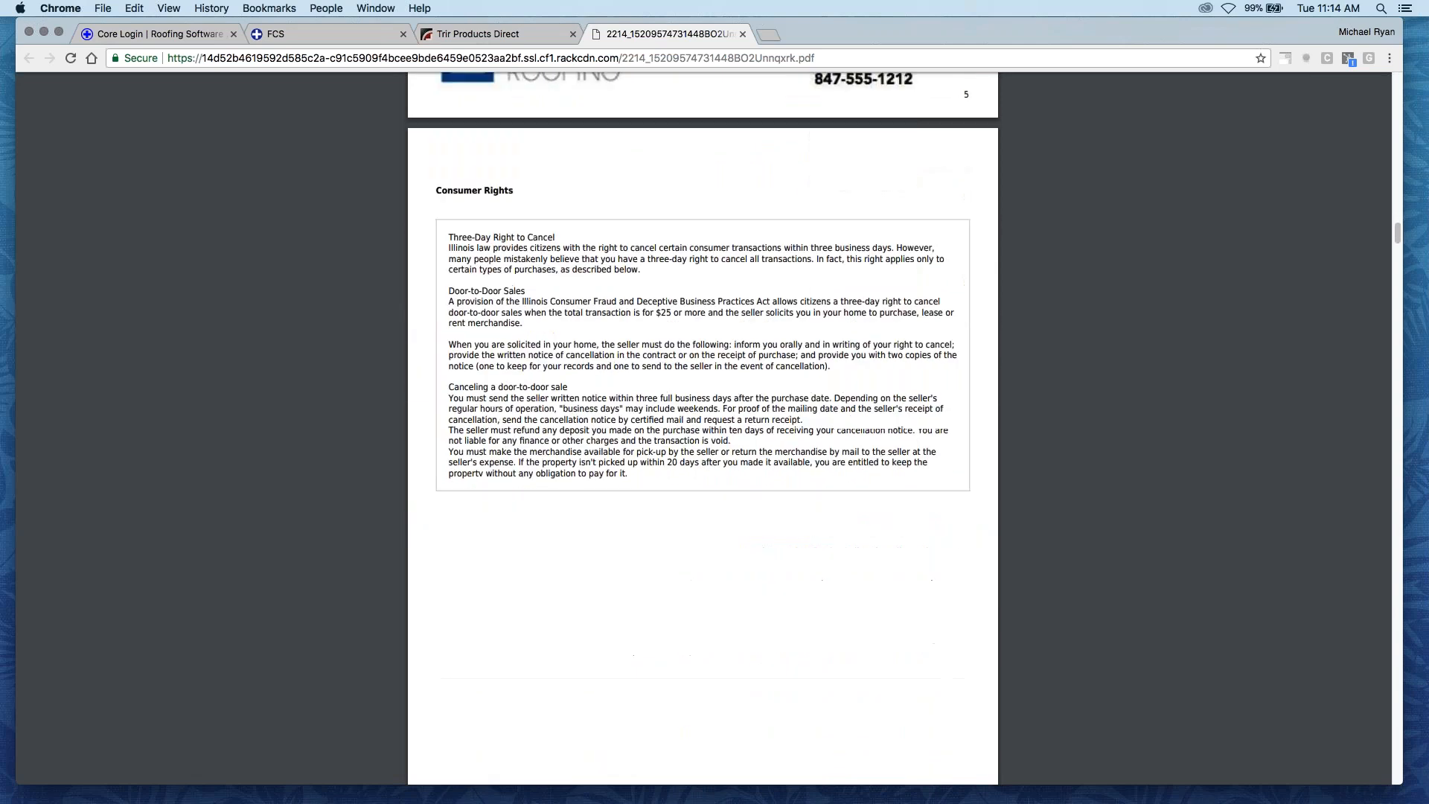
pyautogui.scroll(-9, 716, 435)
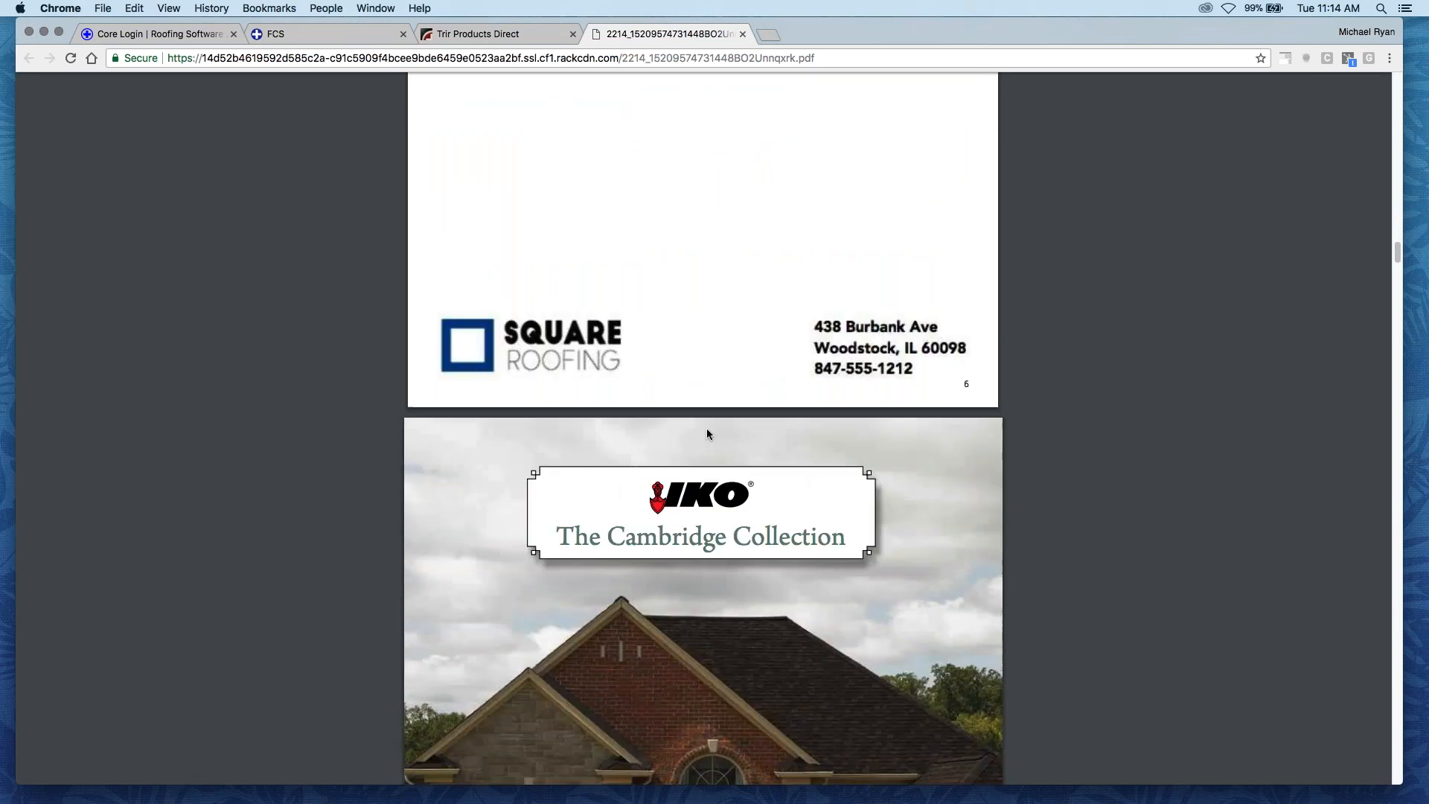
pyautogui.scroll(-14, 703, 428)
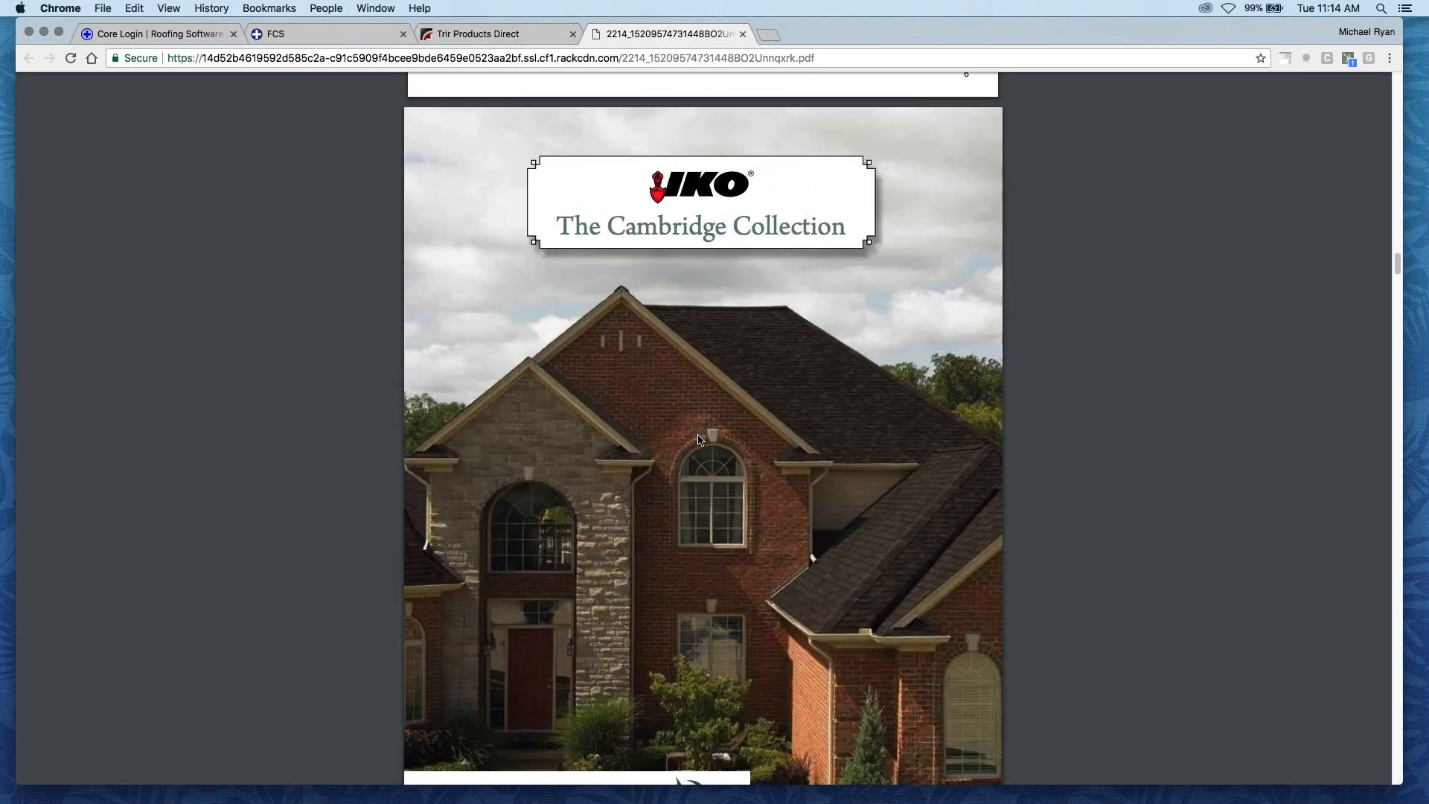
pyautogui.scroll(-20, 704, 428)
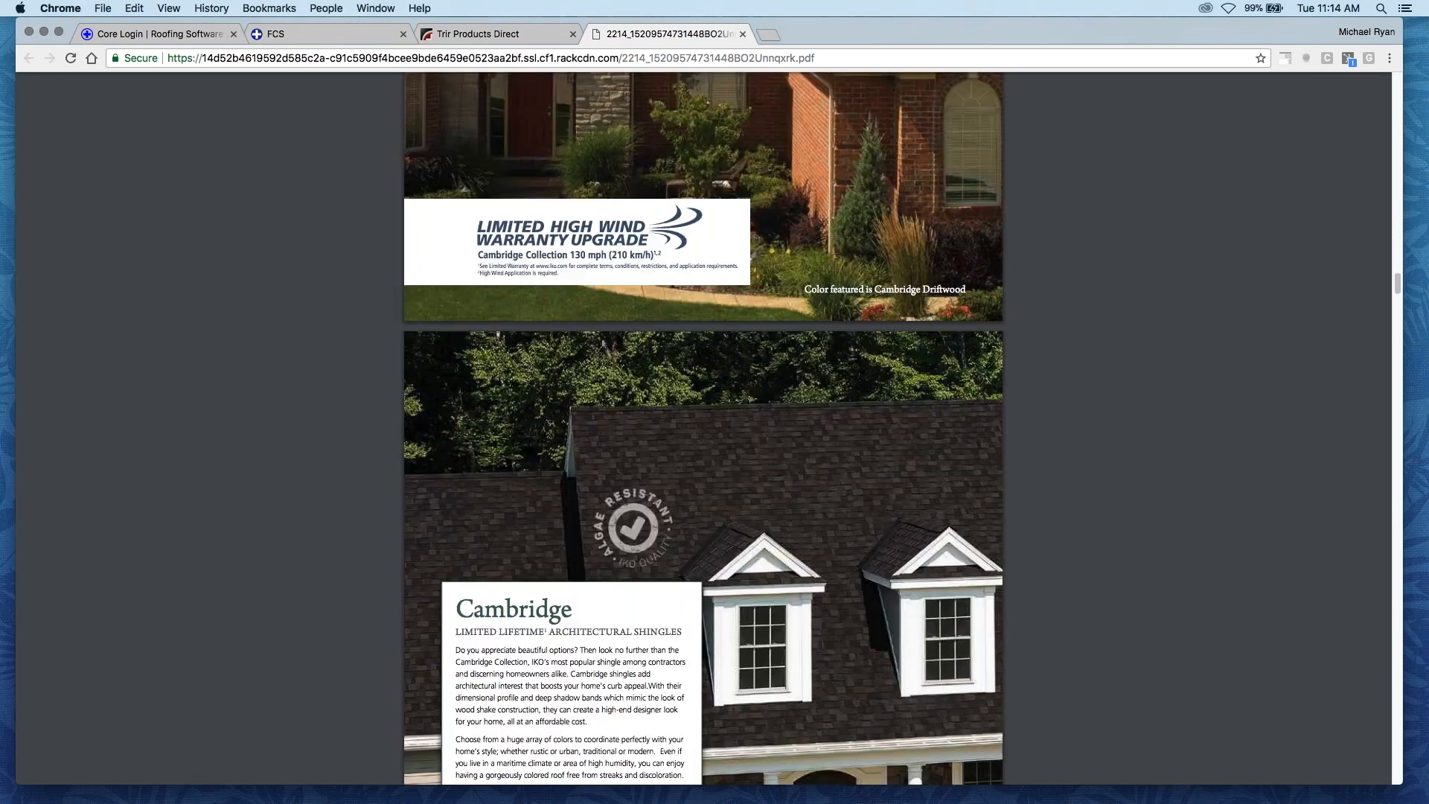
pyautogui.scroll(-17, 713, 435)
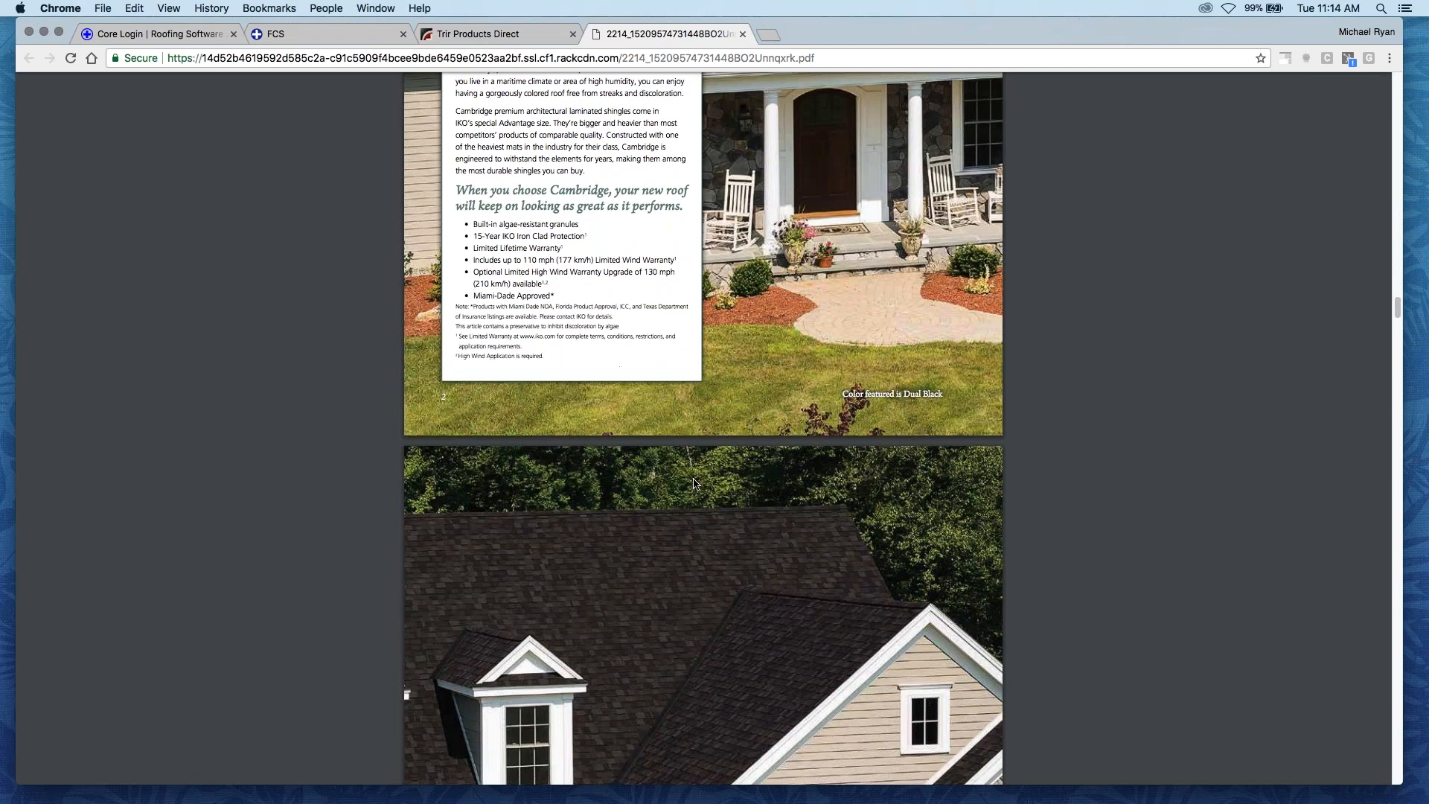
pyautogui.scroll(-16, 660, 499)
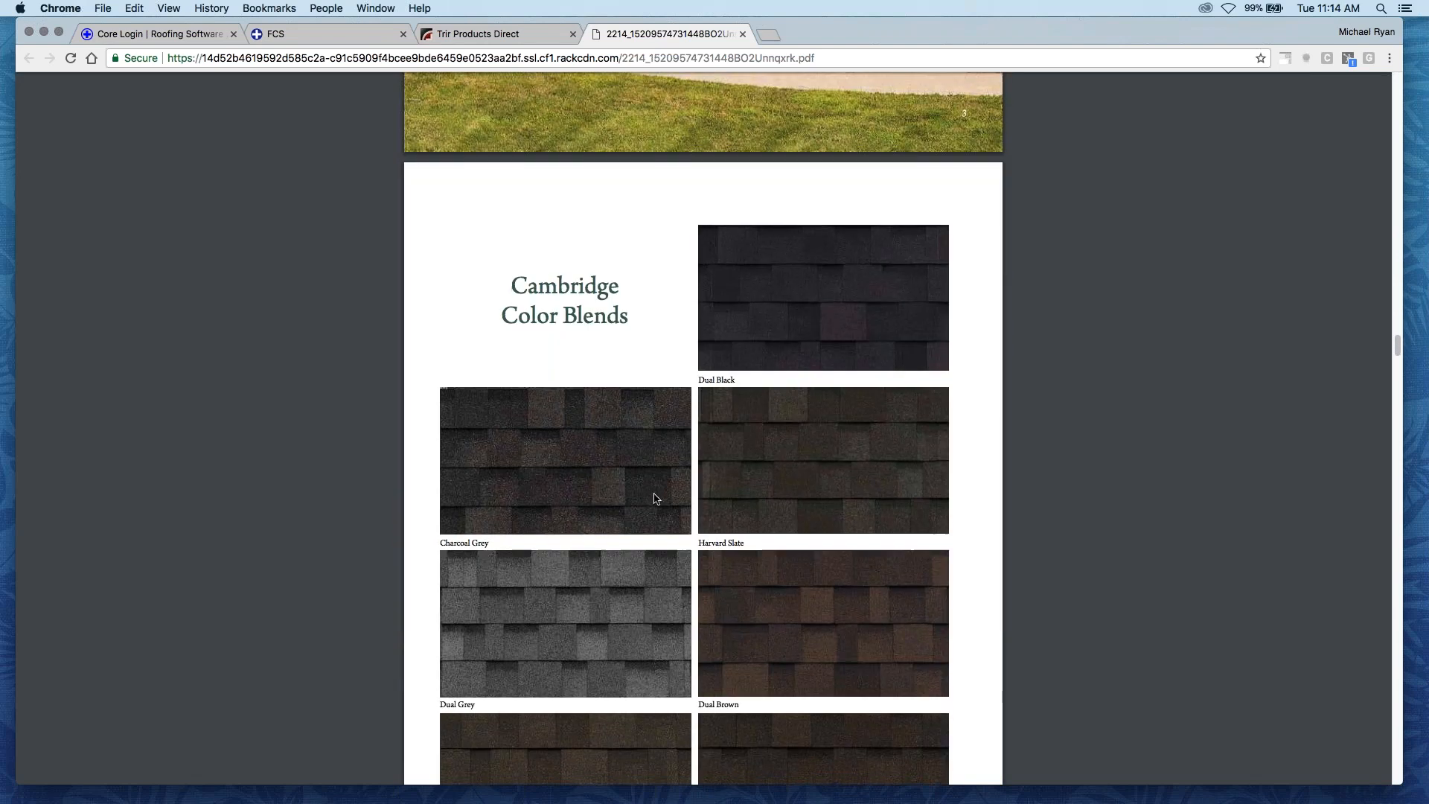
pyautogui.scroll(-18, 635, 394)
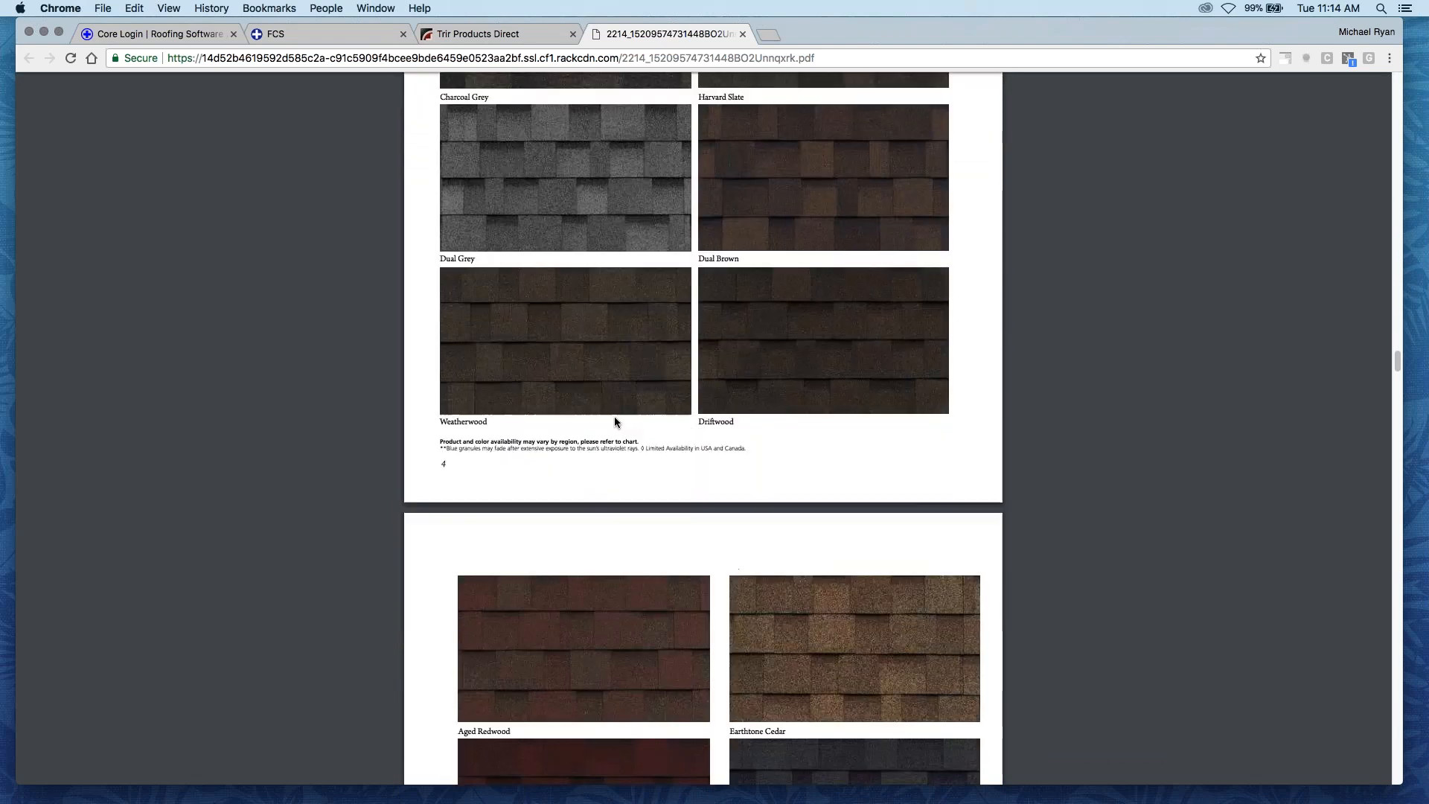
pyautogui.scroll(-11, 615, 430)
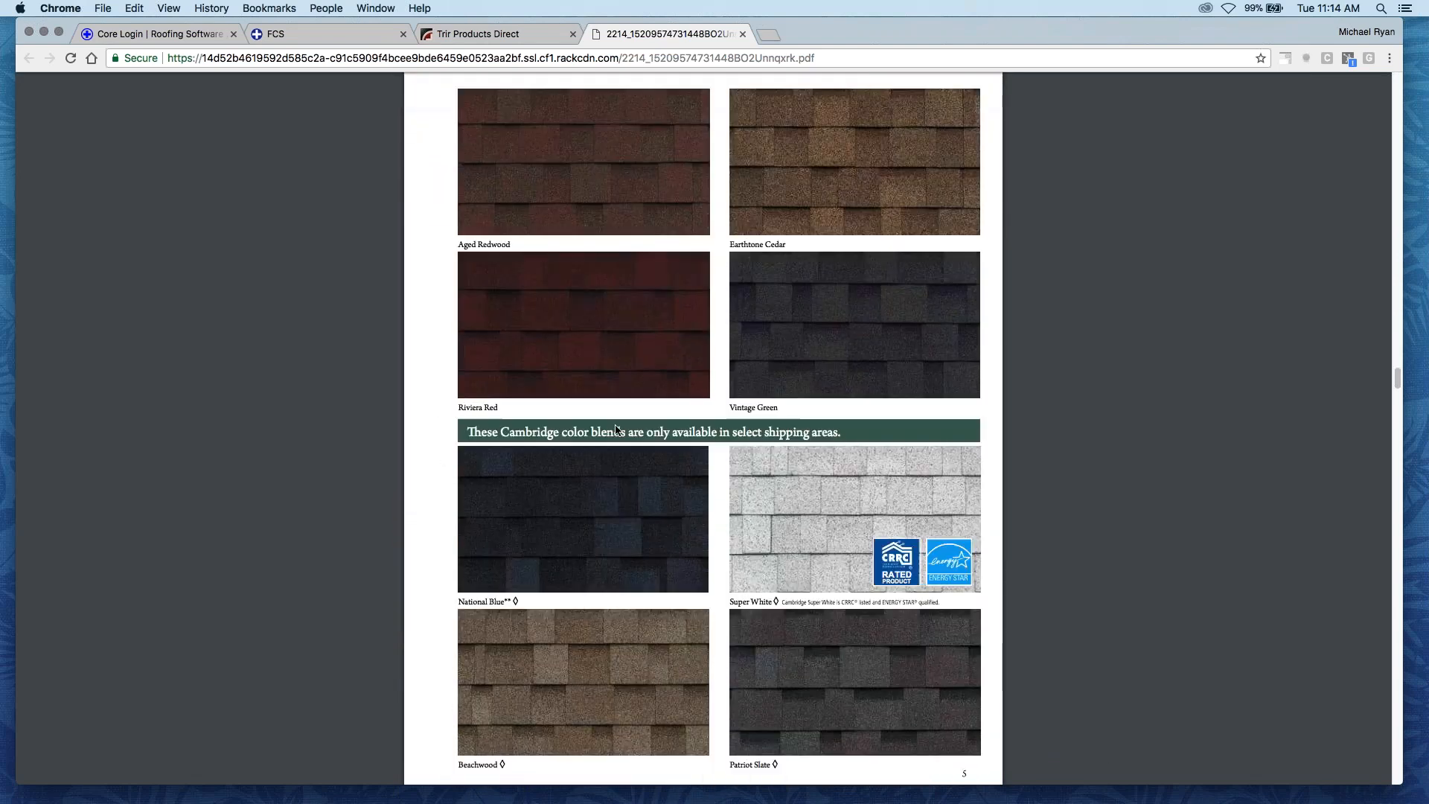
pyautogui.scroll(-4, 612, 431)
pyautogui.scroll(-20, 613, 448)
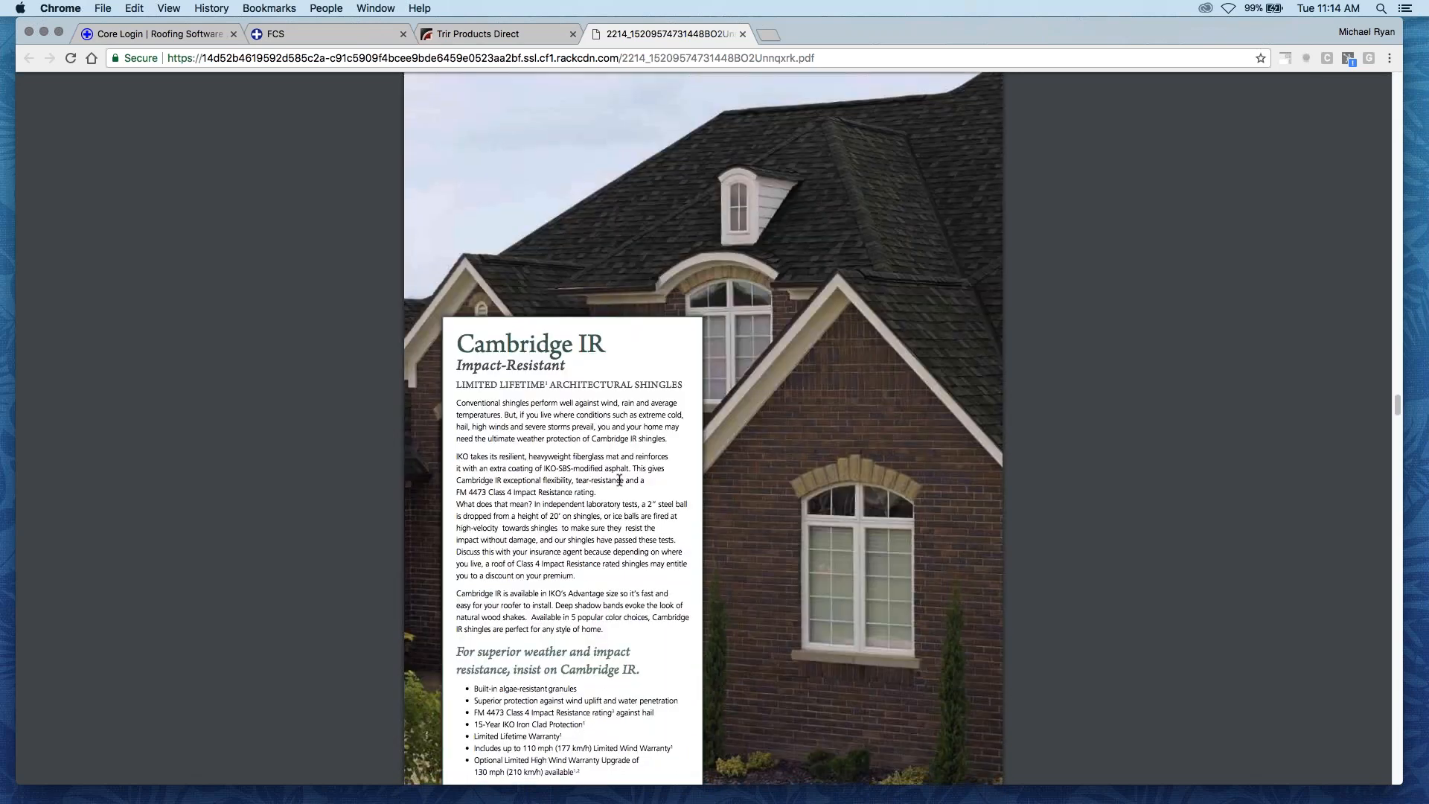
pyautogui.scroll(-13, 624, 469)
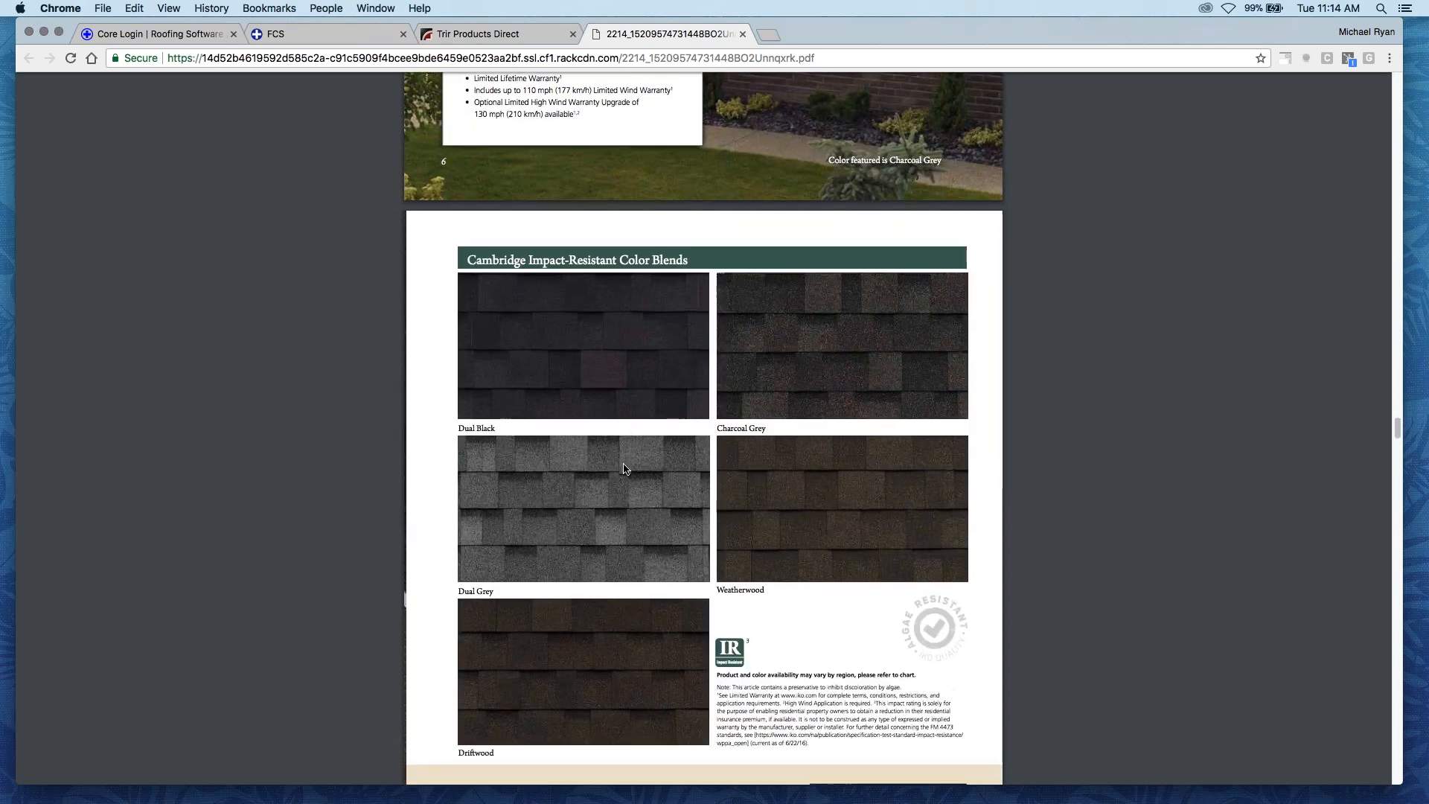
pyautogui.scroll(-15, 624, 468)
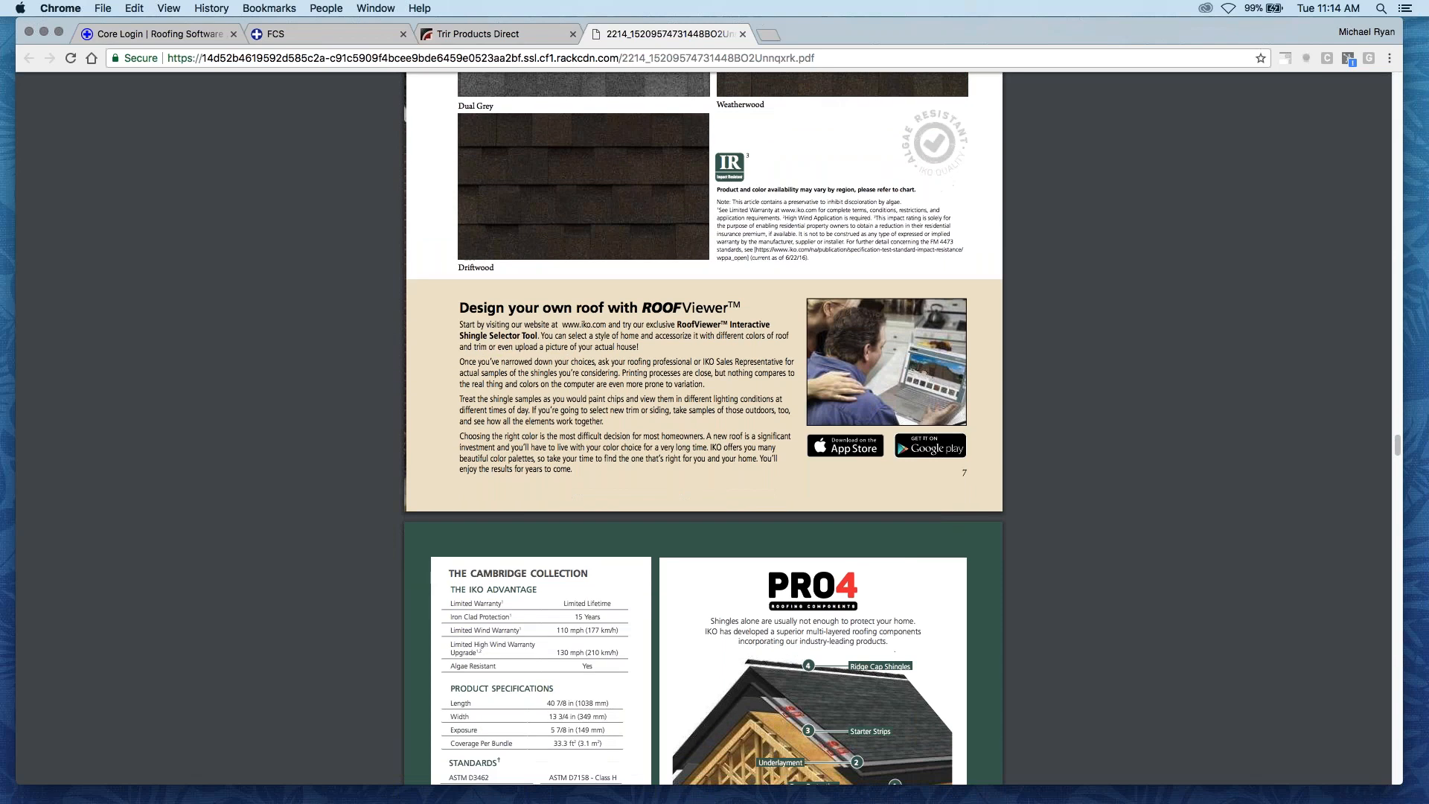
pyautogui.scroll(-19, 608, 440)
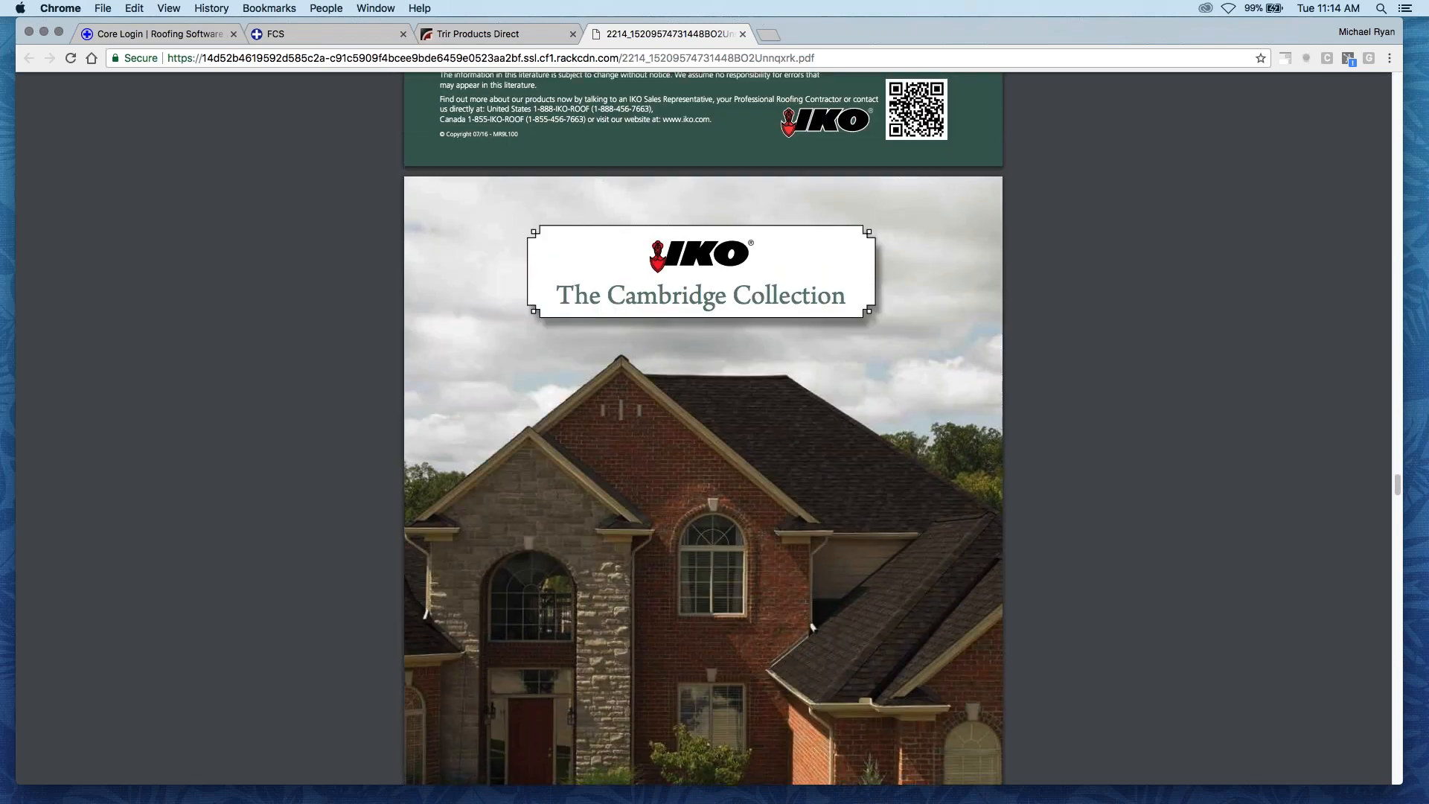
pyautogui.scroll(-14, 608, 440)
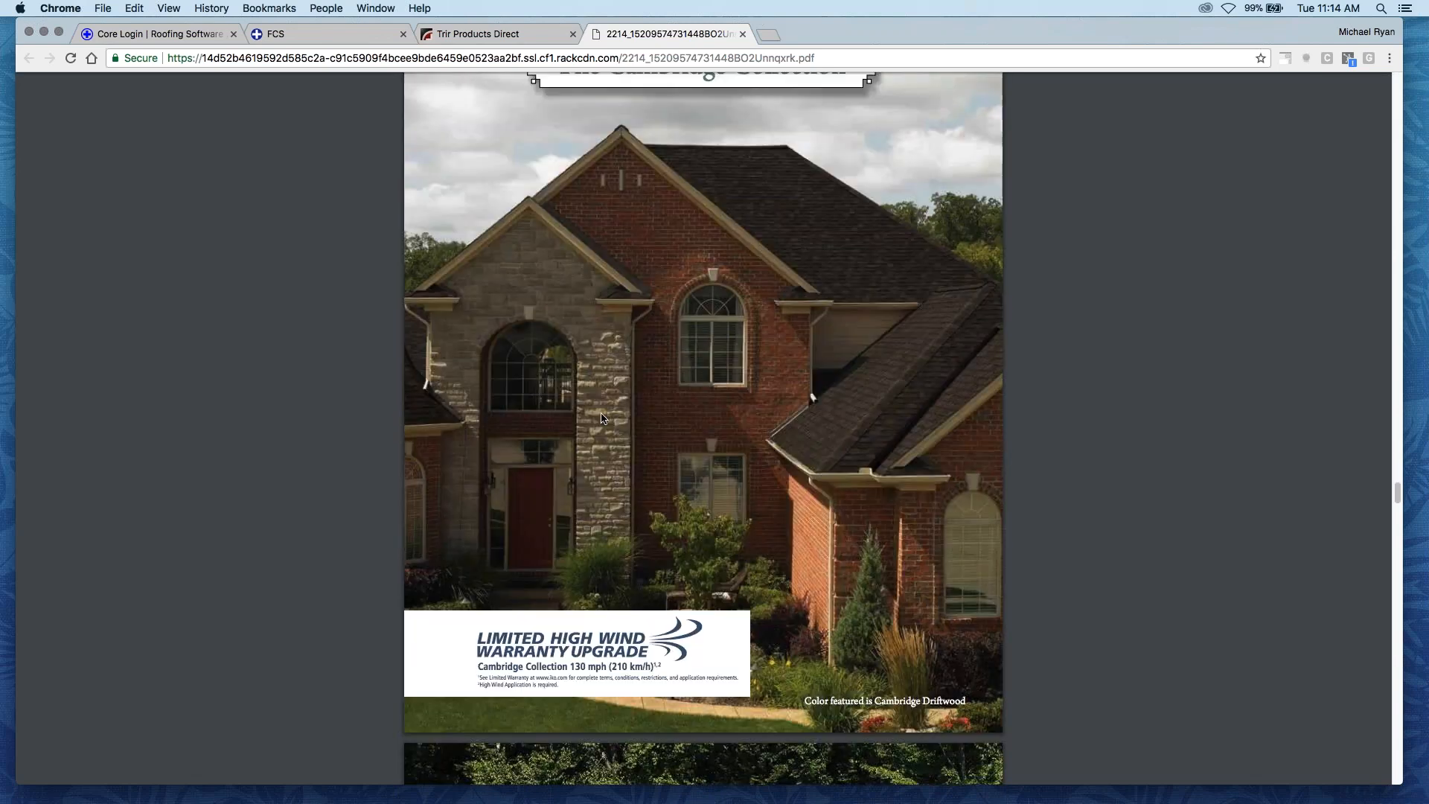
pyautogui.scroll(-14, 602, 426)
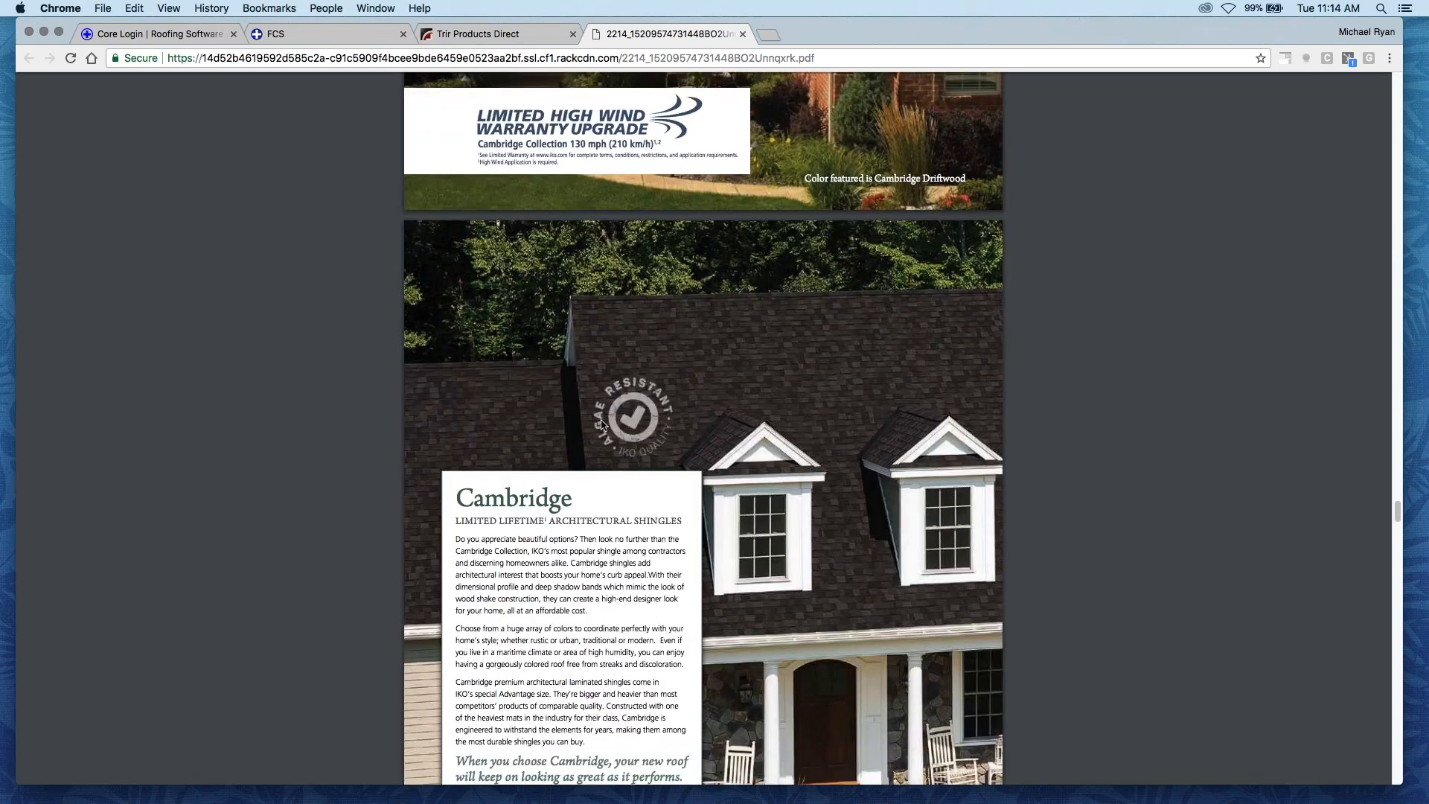
# - Look through the Cambridge description, color blends and impact-resistant shingle pages of the brochure, and close the proposal PDF
pyautogui.scroll(-17, 601, 432)
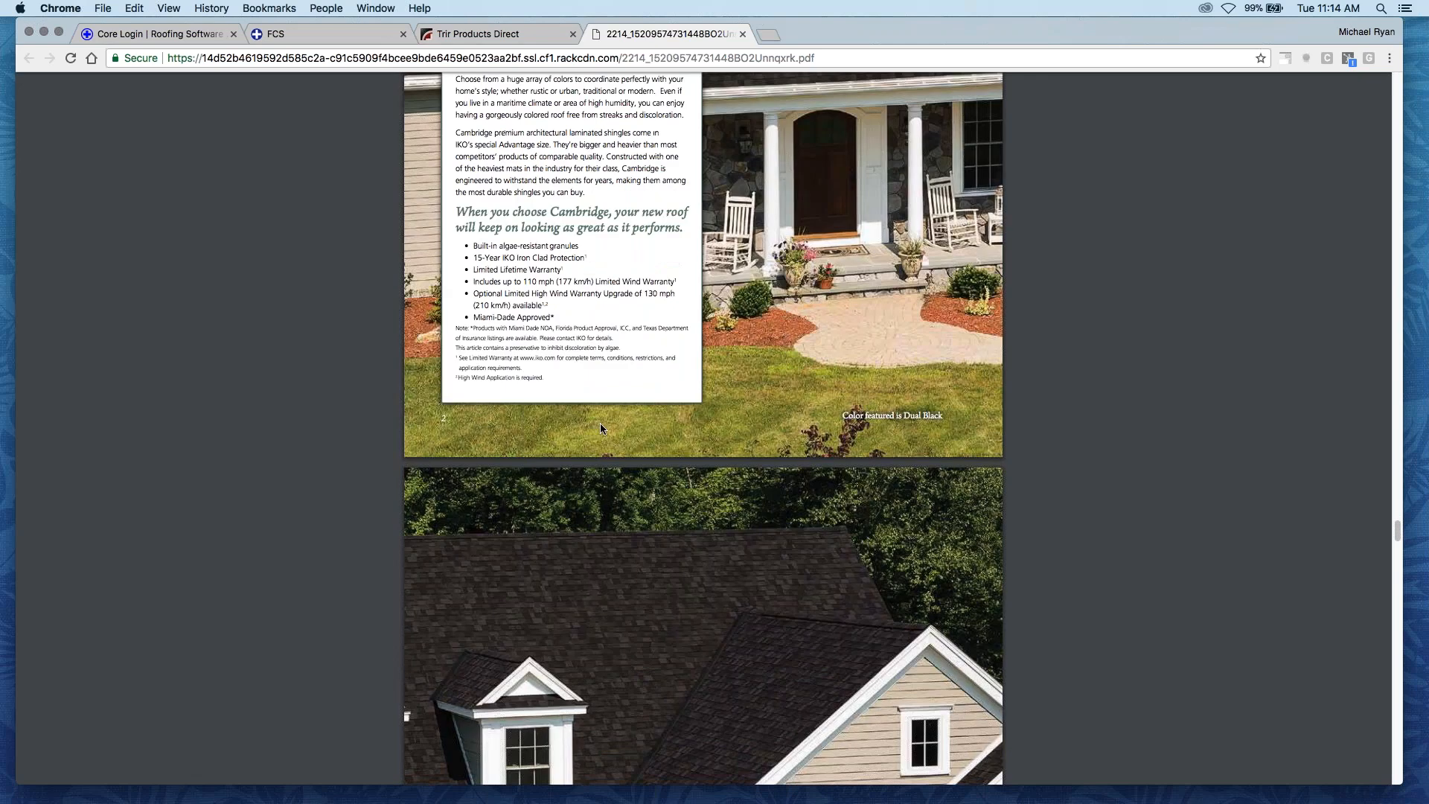
pyautogui.scroll(-15, 604, 446)
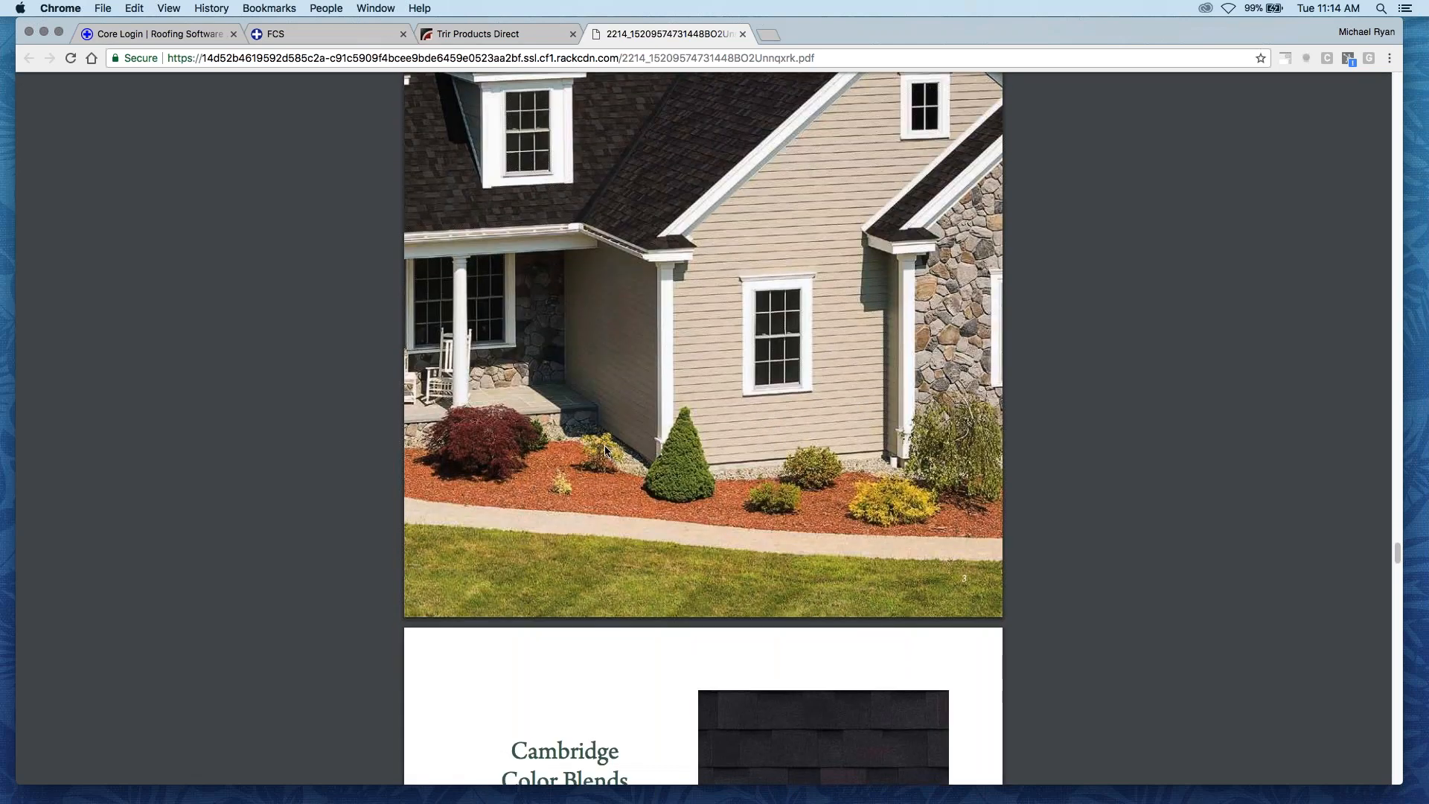
pyautogui.scroll(-17, 608, 446)
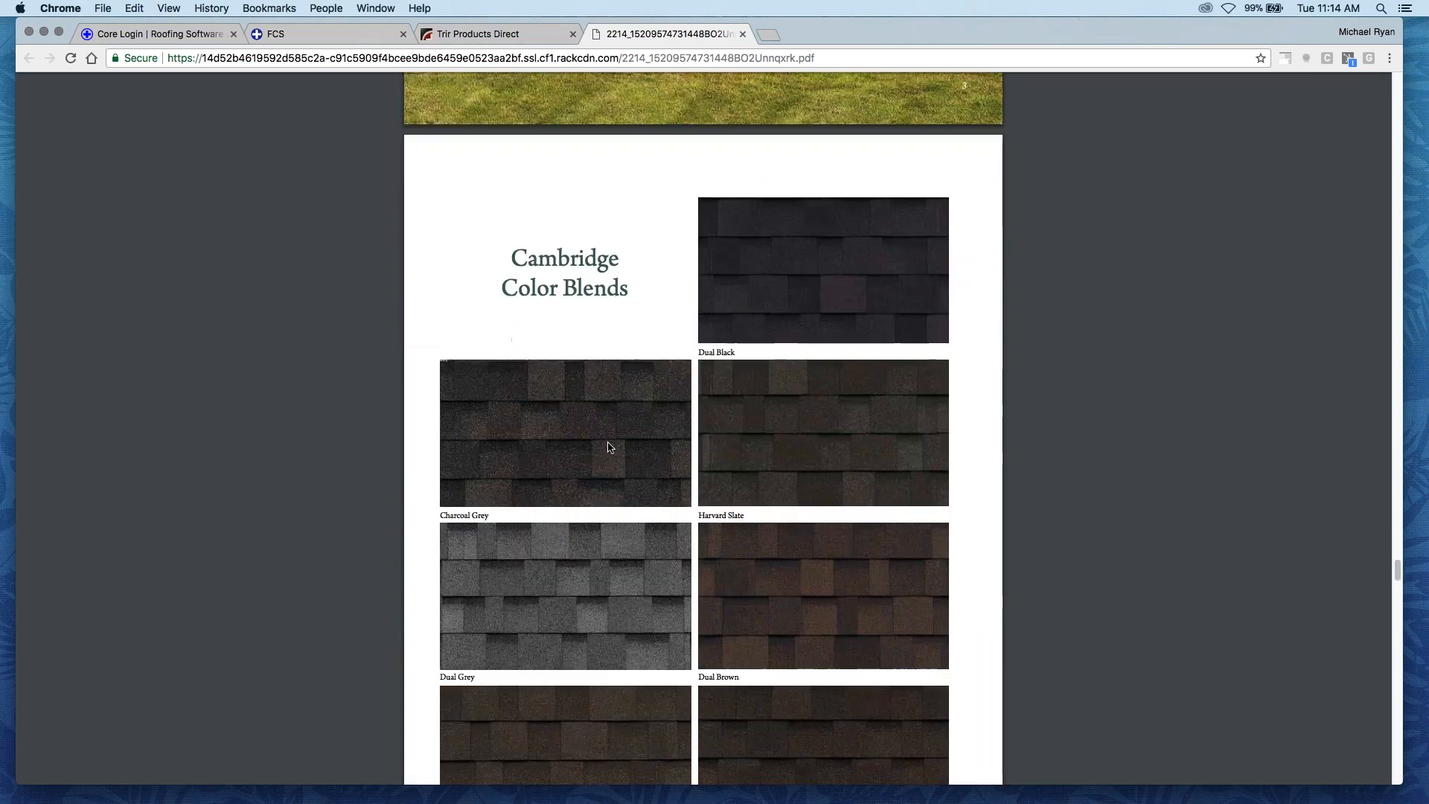
pyautogui.scroll(-20, 613, 458)
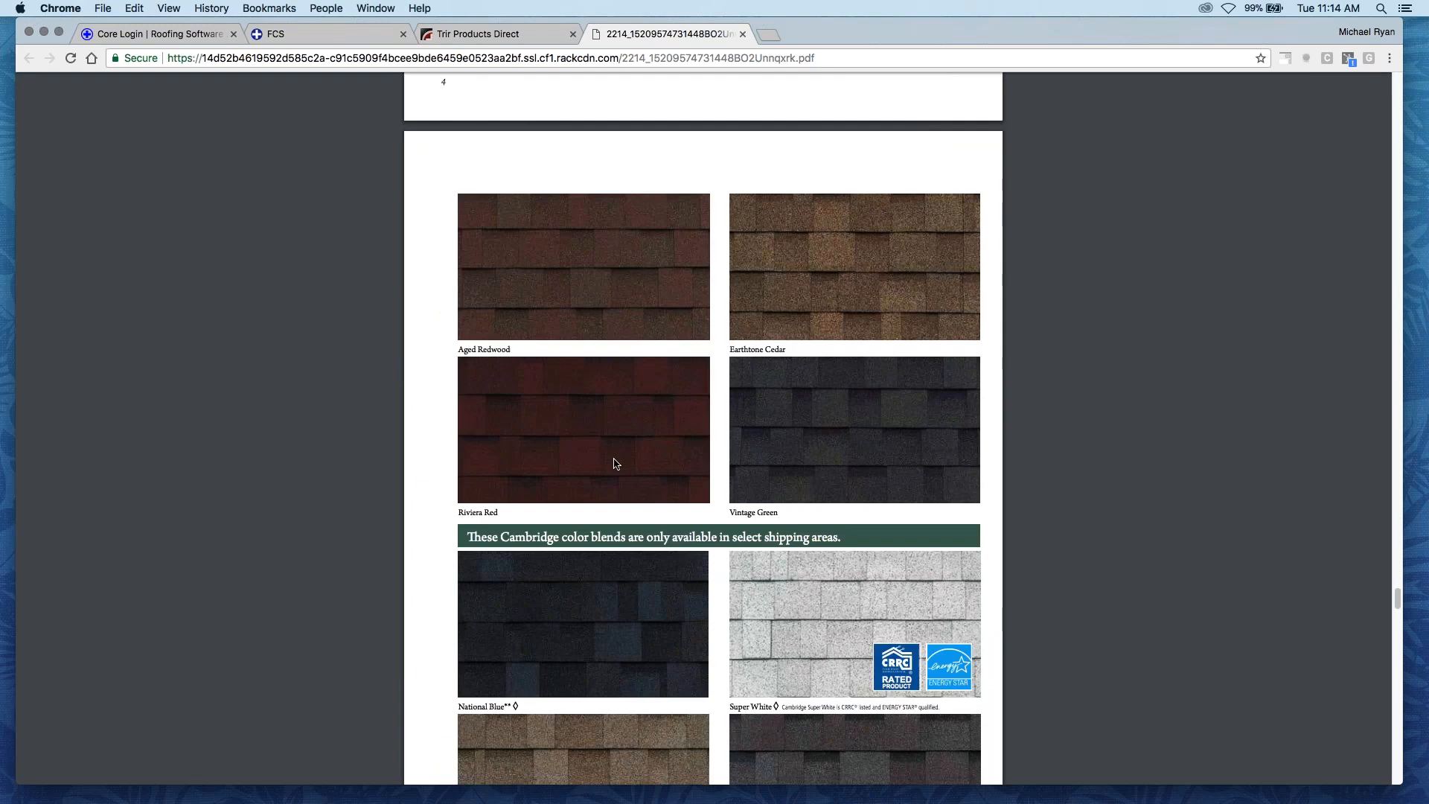
pyautogui.scroll(-17, 613, 457)
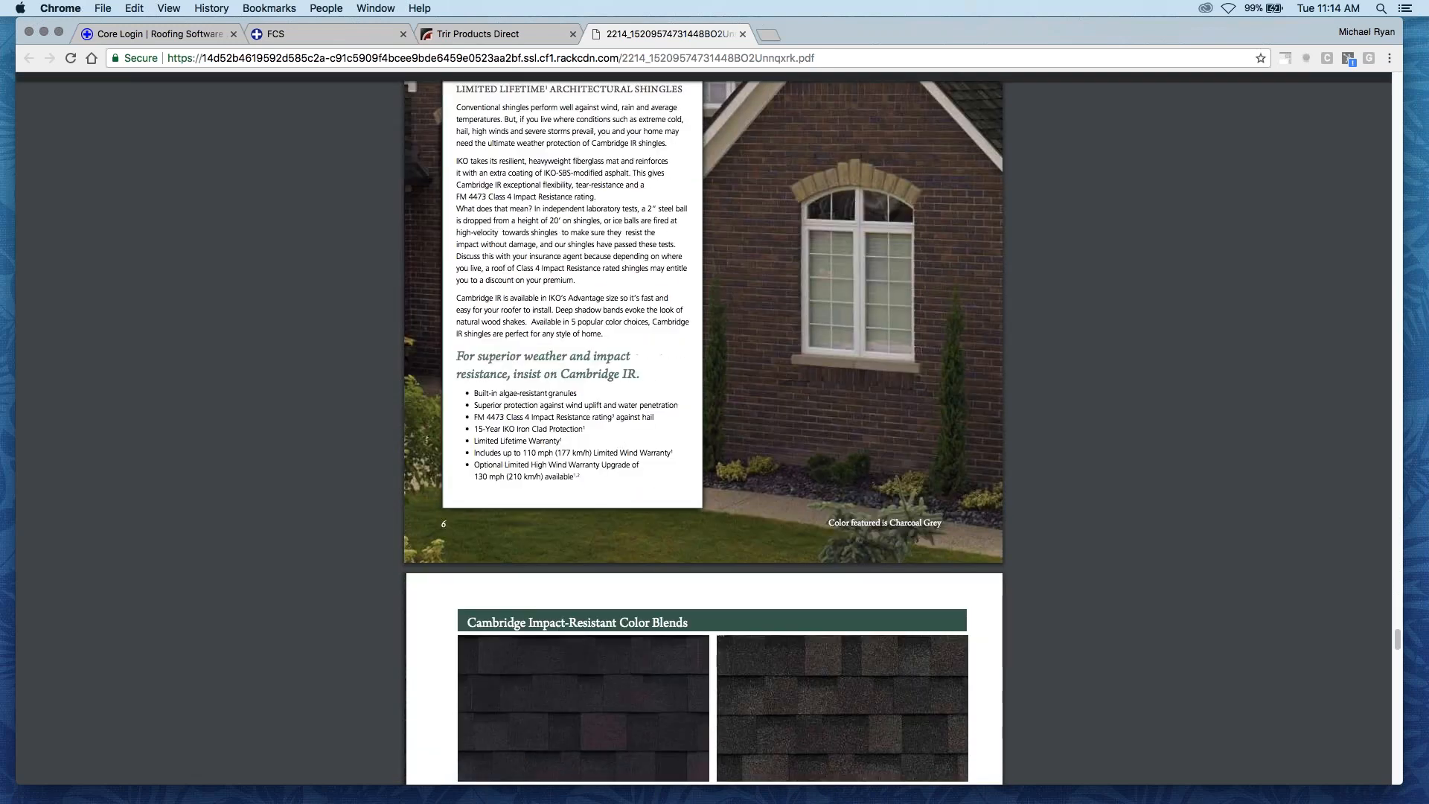
pyautogui.press('super+w')
# - Return to the proposal builder and start authorizing the selected repair items and GAF Timberline roofing
pyautogui.scroll(1, 649, 390)
pyautogui.scroll(4, 912, 434)
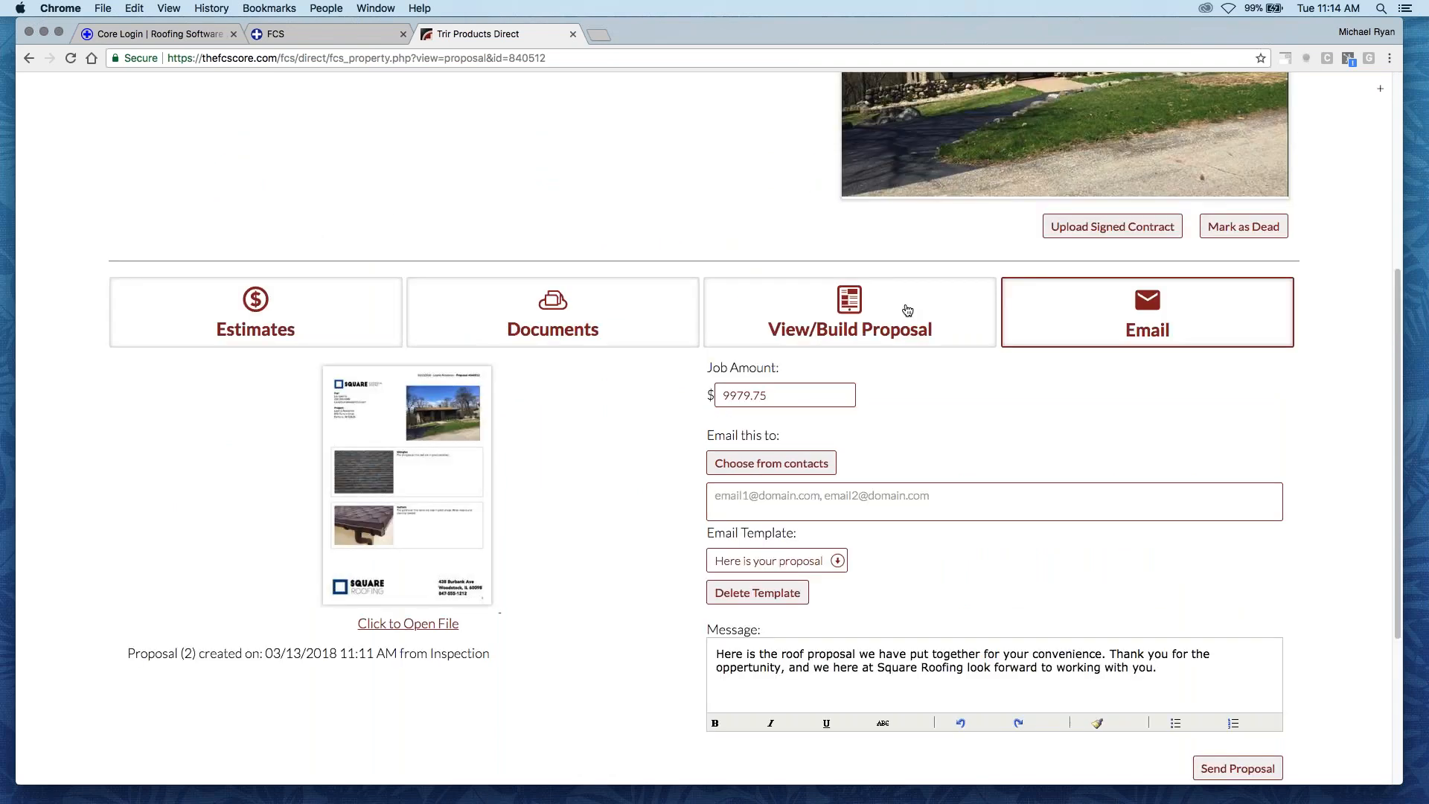
pyautogui.scroll(2, 877, 342)
pyautogui.click(708, 383)
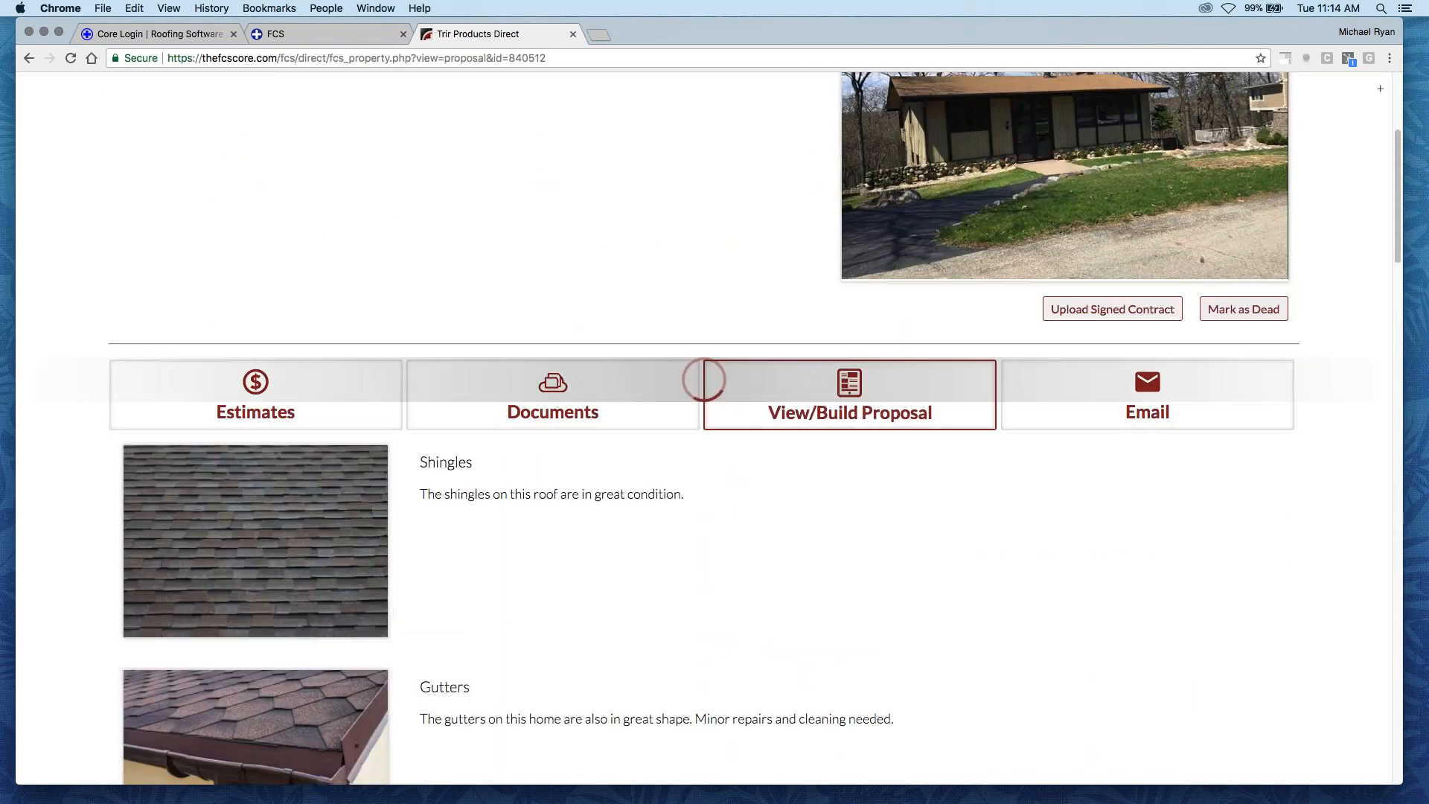
pyautogui.scroll(-10, 708, 383)
pyautogui.scroll(-15, 567, 443)
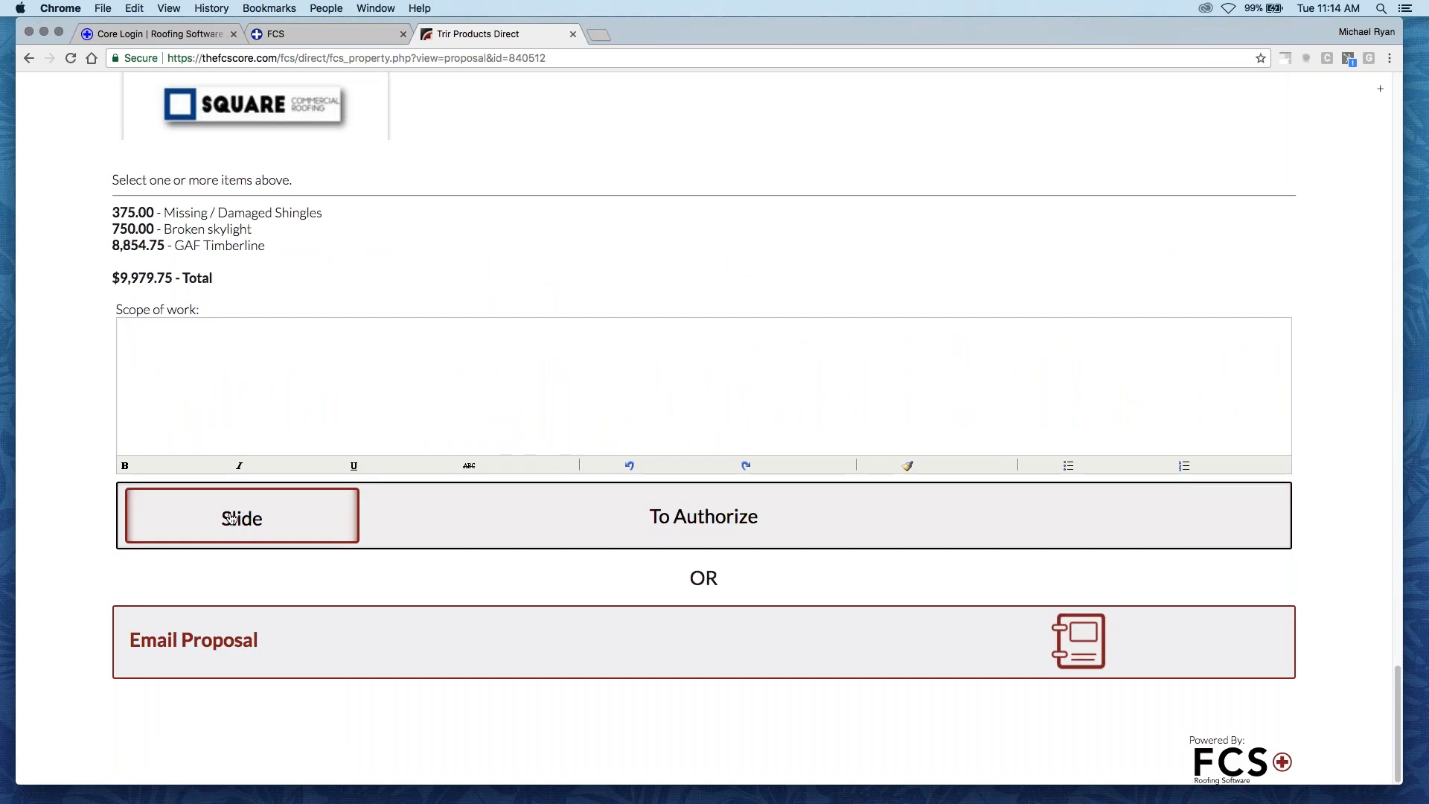
pyautogui.moveTo(227, 521); pyautogui.dragTo(1276, 529)
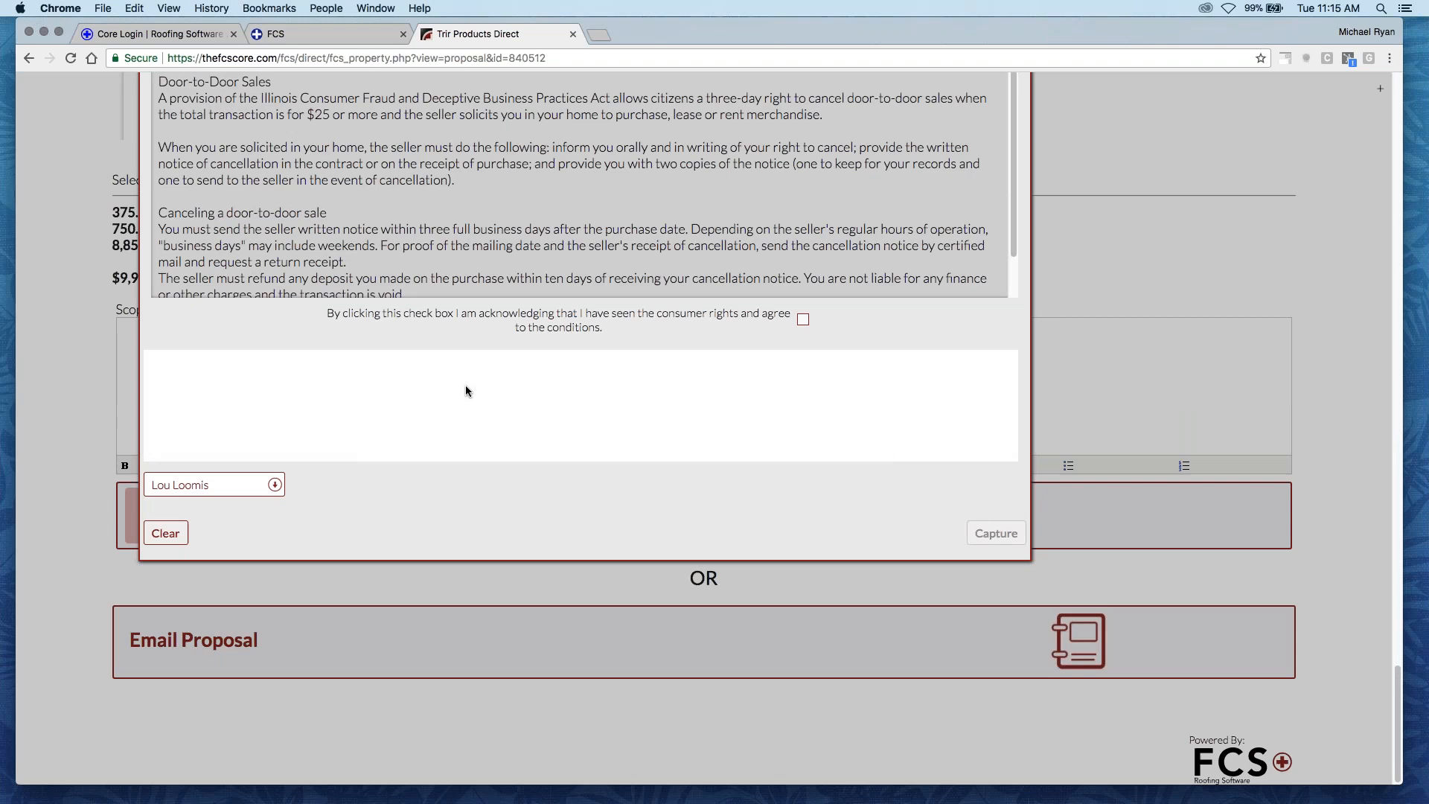
# - Draw the customer's signature freehand in the authorization form's signature area
pyautogui.moveTo(252, 405); pyautogui.dragTo(380, 374)
pyautogui.moveTo(293, 358); pyautogui.dragTo(457, 425)
pyautogui.moveTo(674, 364); pyautogui.dragTo(826, 459)
pyautogui.moveTo(655, 360)
pyautogui.mouseDown()
pyautogui.moveTo(574, 427)
pyautogui.moveTo(477, 438)
pyautogui.mouseUp()
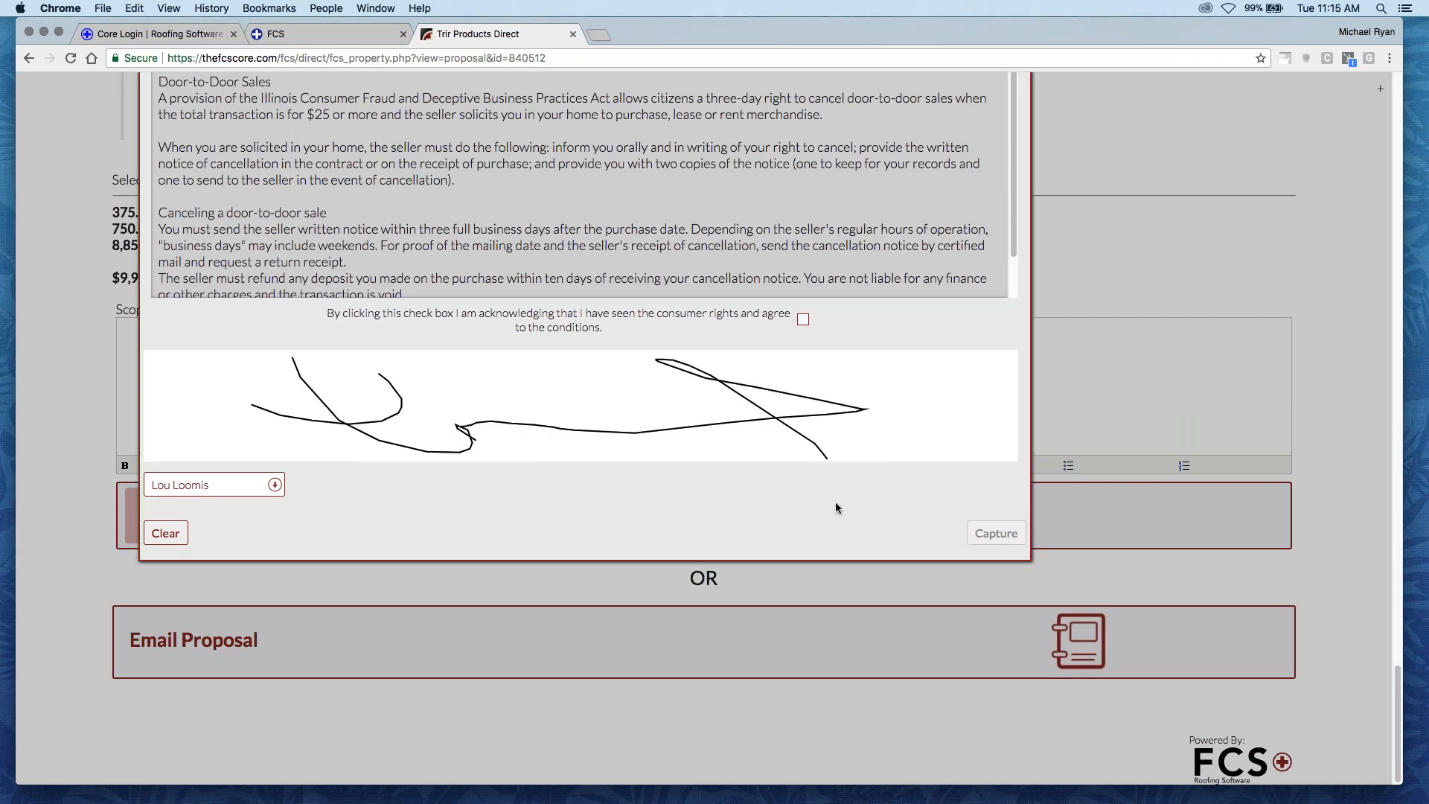
# - Acknowledge the consumer rights and conditions, and capture the customer's signature
pyautogui.scroll(2, 424, 528)
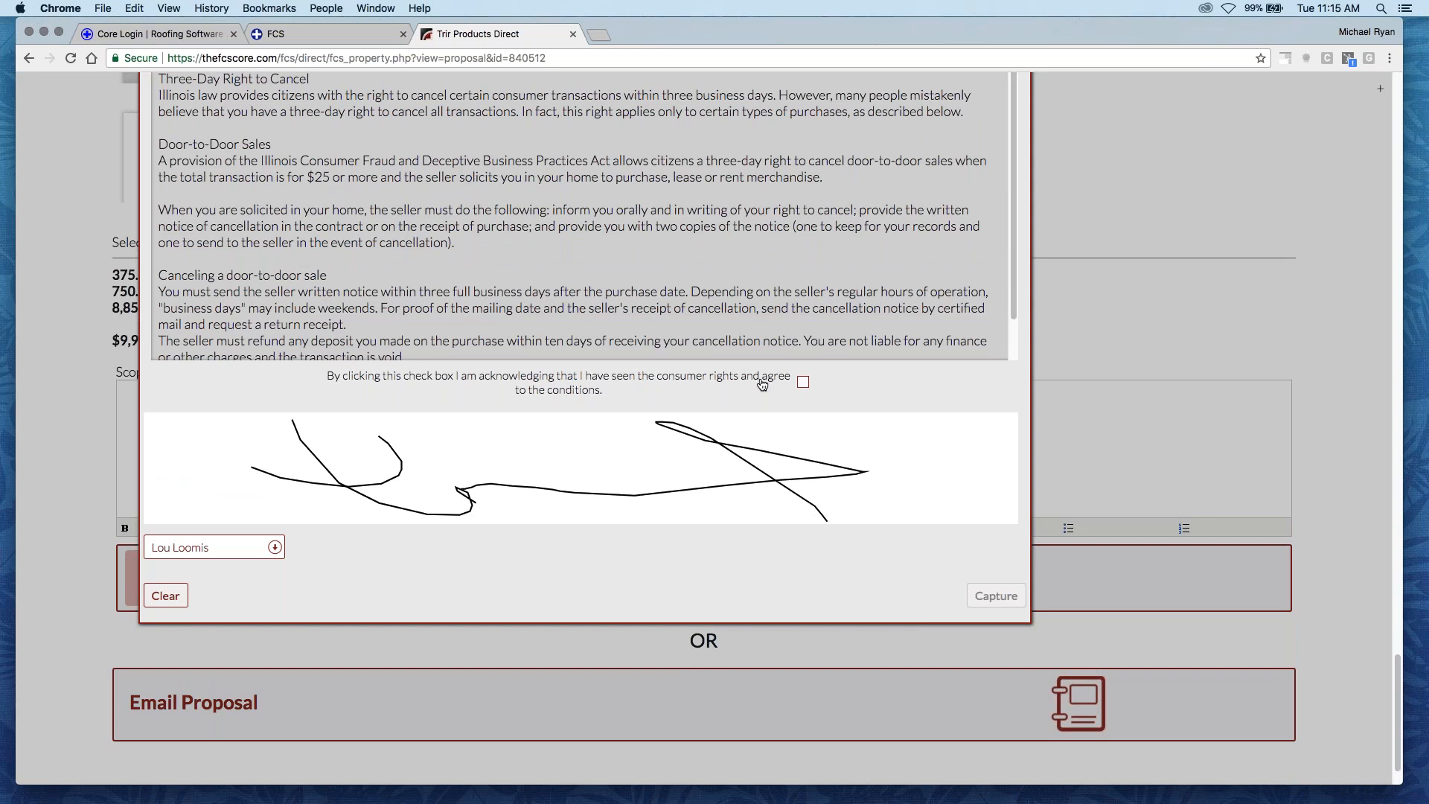
pyautogui.click(803, 382)
pyautogui.click(994, 599)
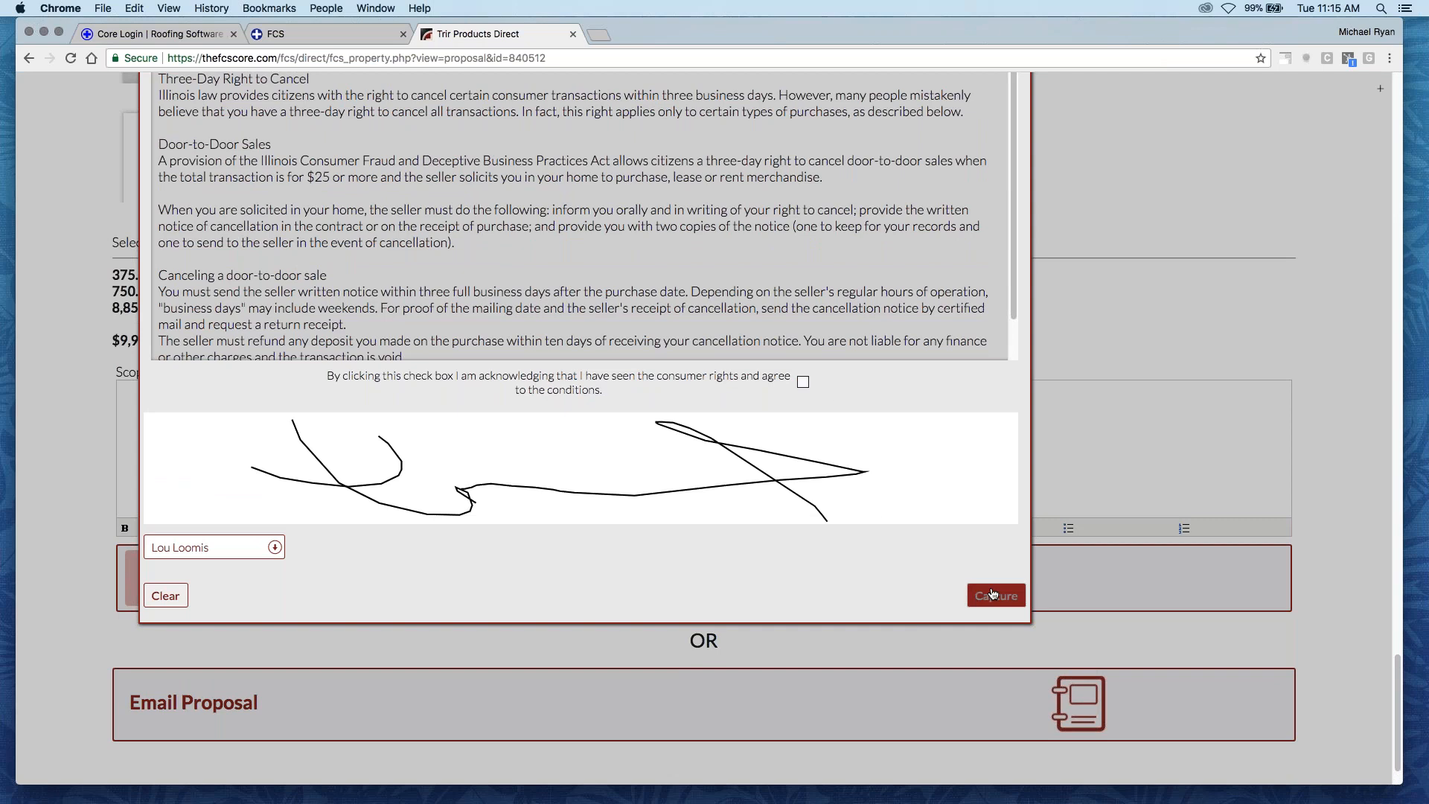
pyautogui.click(802, 382)
pyautogui.click(988, 598)
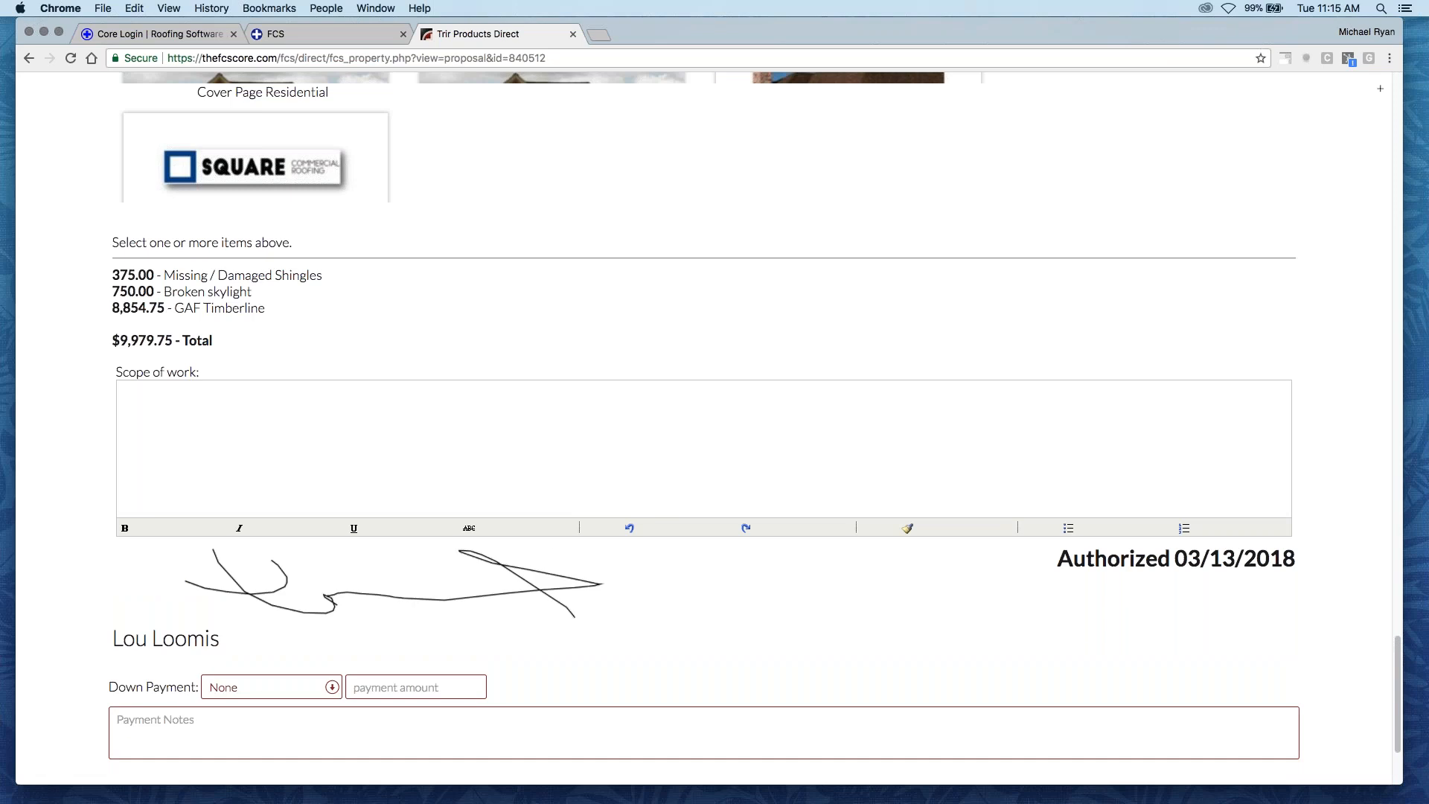
# - Check the available down payment methods below the captured signature, keeping the method at None
pyautogui.scroll(-2, 266, 547)
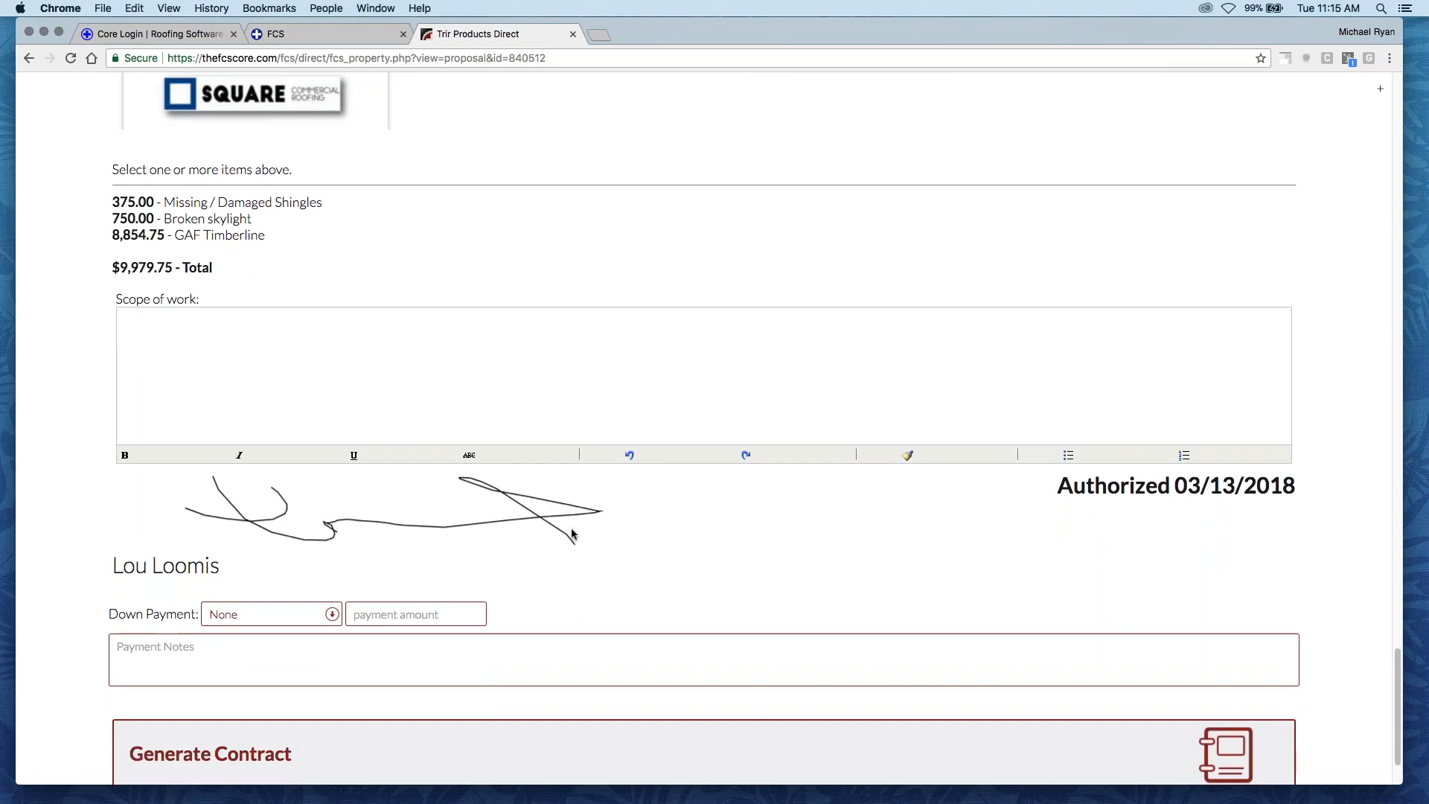
pyautogui.scroll(-1, 876, 490)
pyautogui.scroll(-2, 274, 583)
pyautogui.click(279, 546)
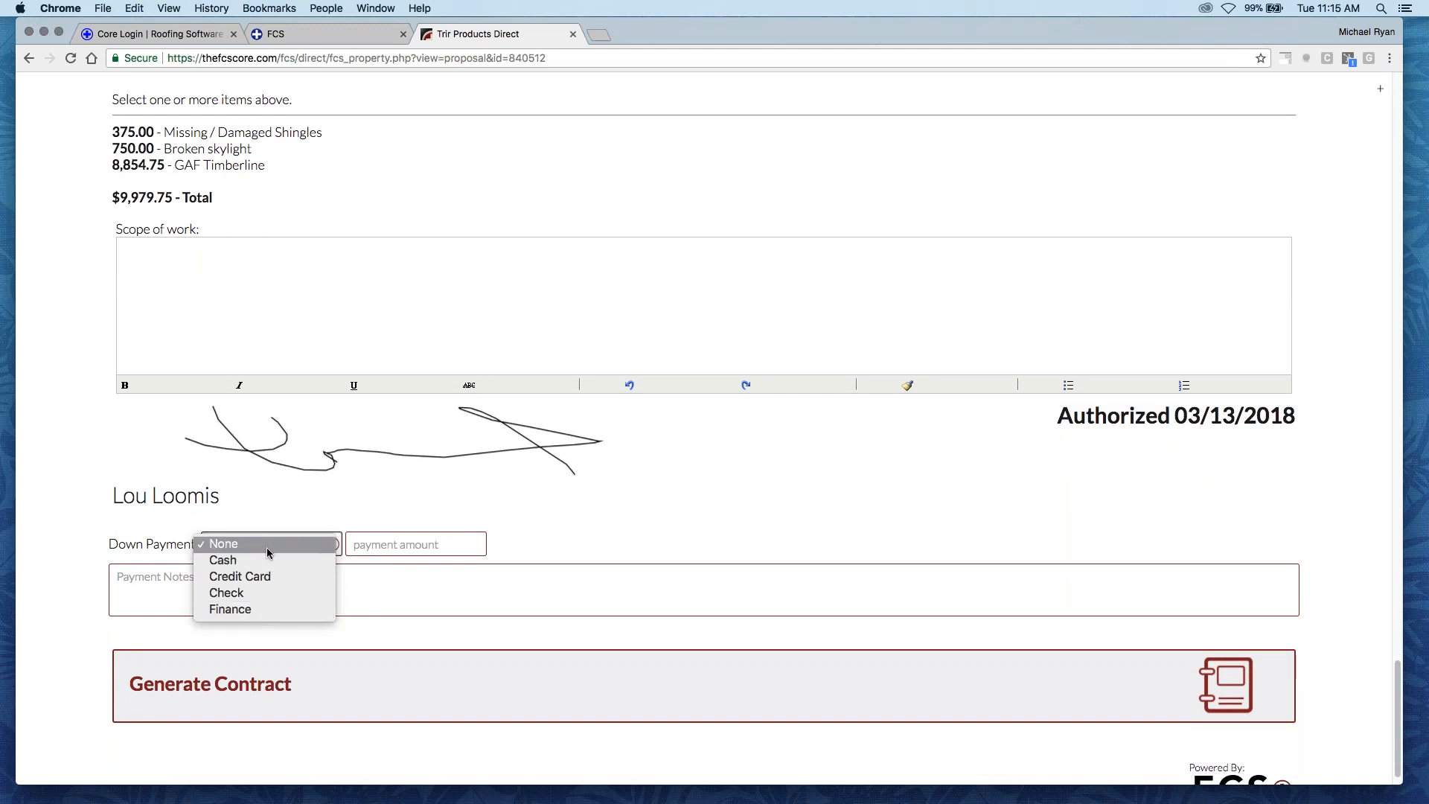
pyautogui.click(266, 547)
# - Generate the contract from the authorized proposal
pyautogui.scroll(-1, 273, 562)
pyautogui.scroll(-1, 272, 562)
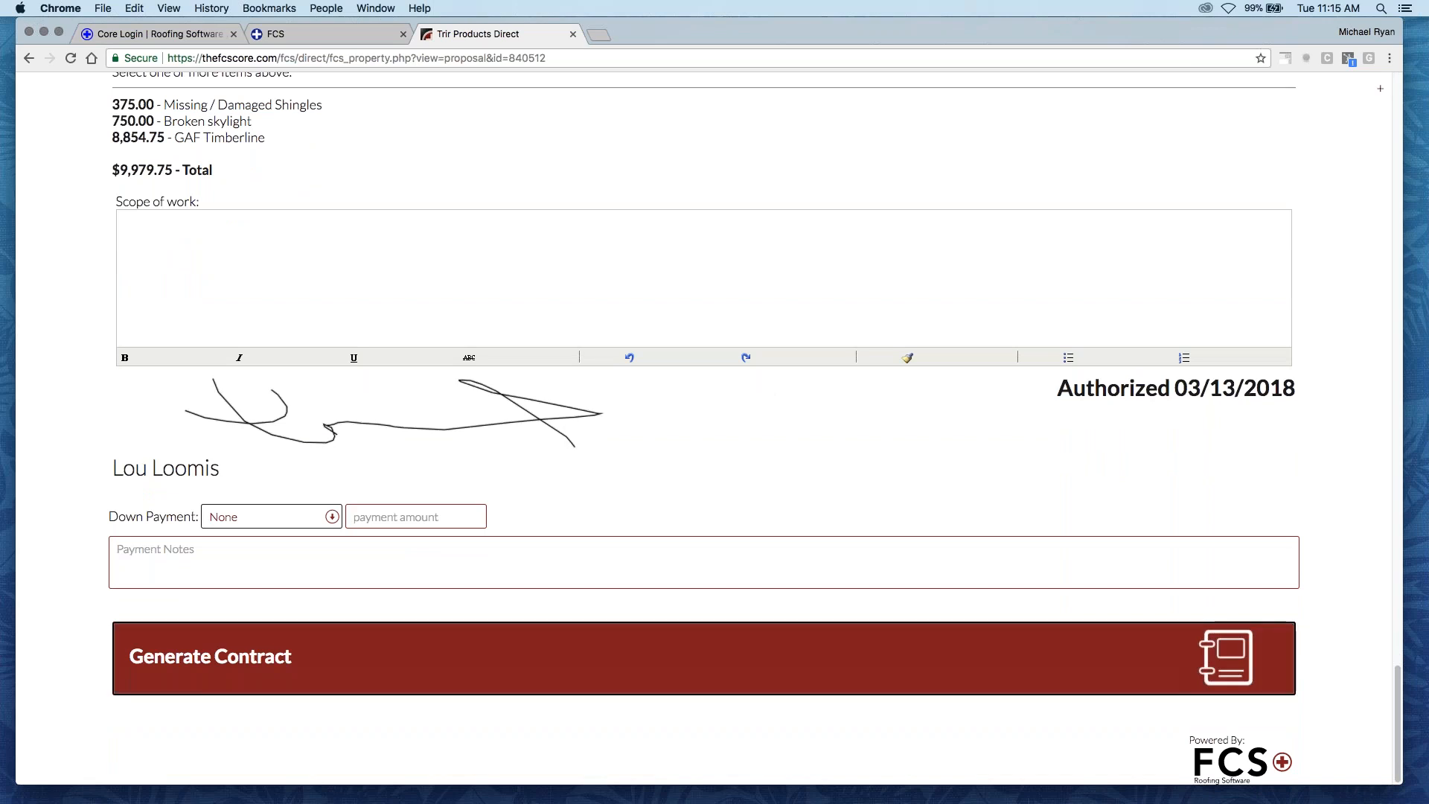
pyautogui.click(684, 687)
pyautogui.click(575, 662)
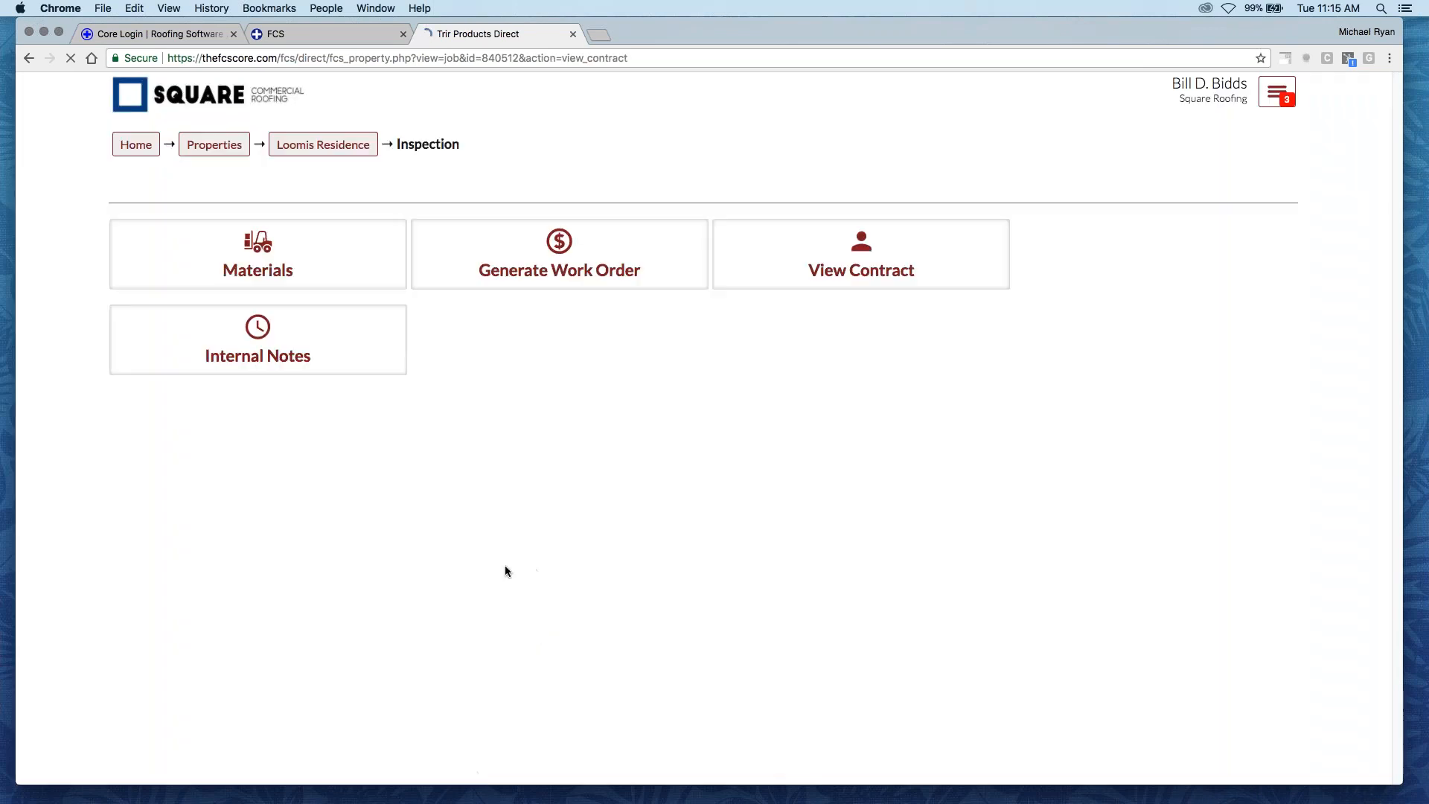
# - Open the generated contract PDF, review it through the authorization section, and highlight the list of authorized item prices
pyautogui.scroll(-5, 479, 585)
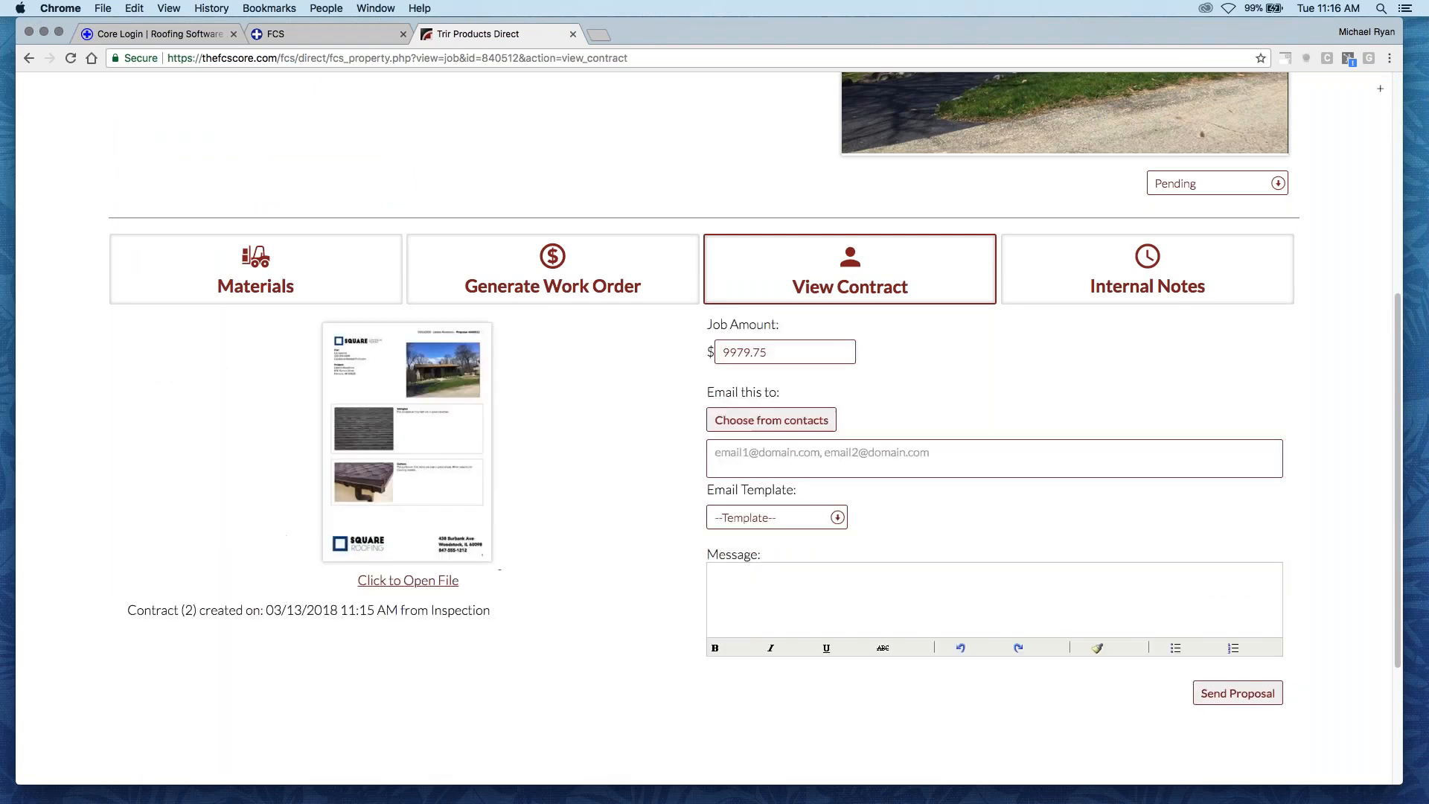
pyautogui.scroll(-1, 632, 552)
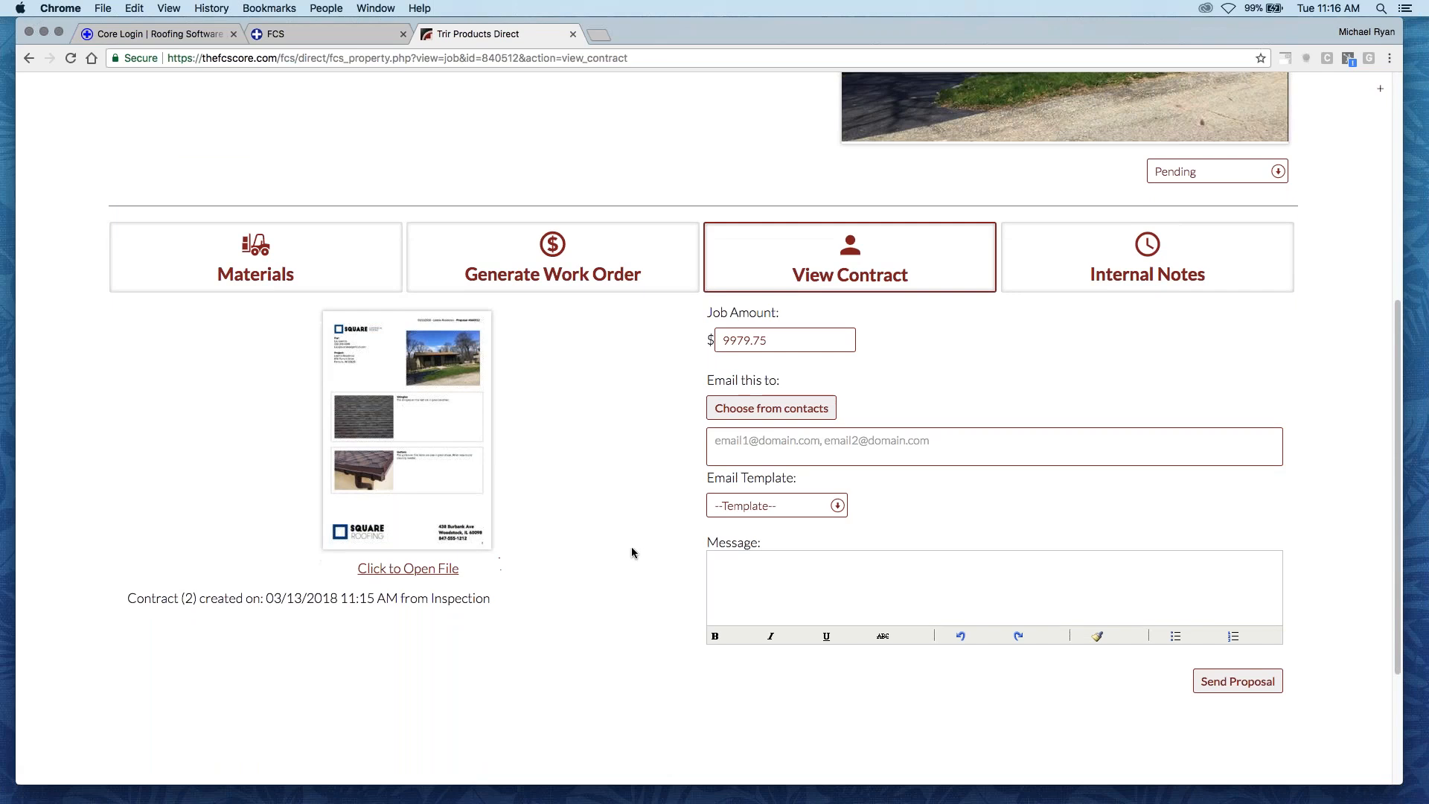
pyautogui.keyDown('super'); pyautogui.click(431, 457); pyautogui.keyUp('super')
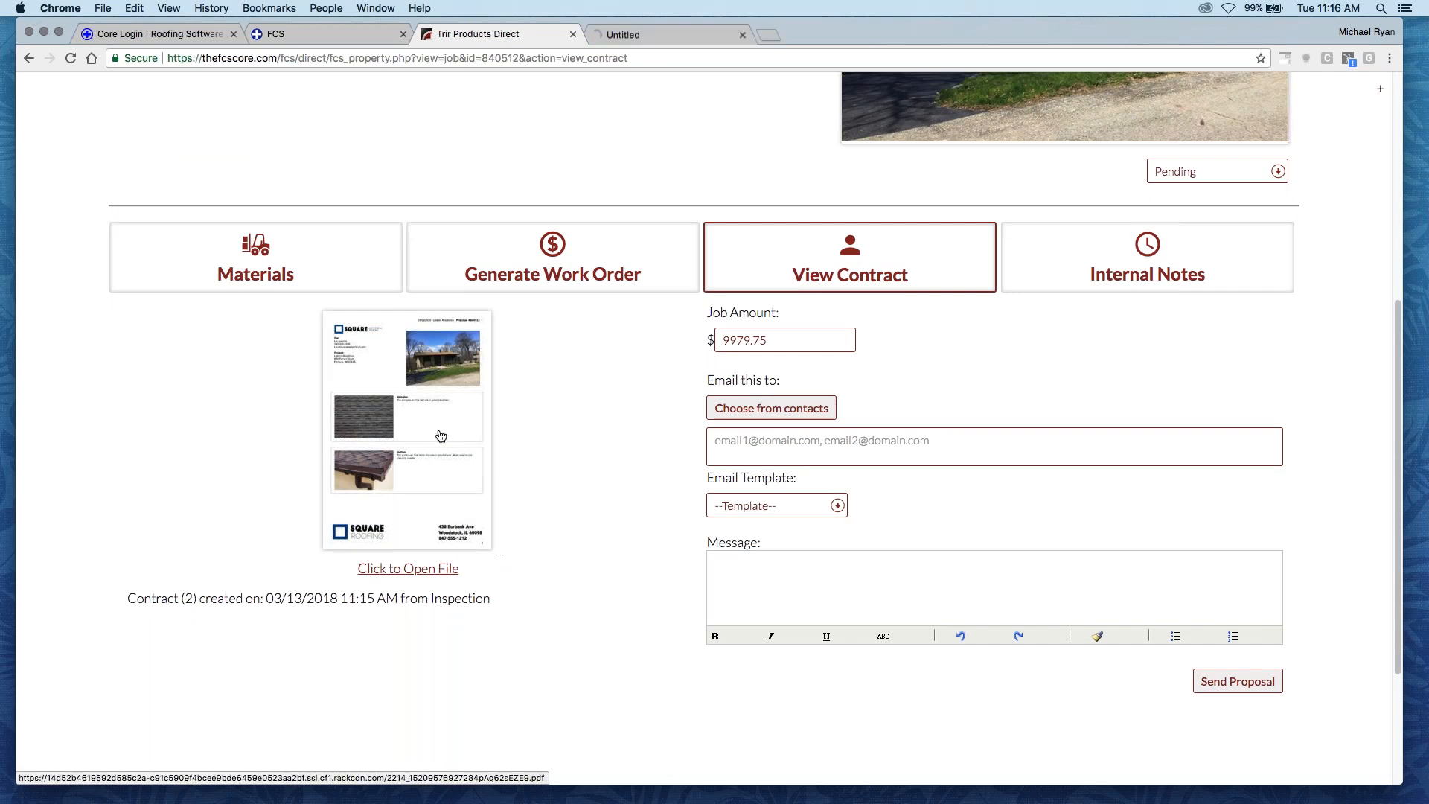
pyautogui.hotkey('ctrl', 'Tab')
pyautogui.scroll(-10, 575, 461)
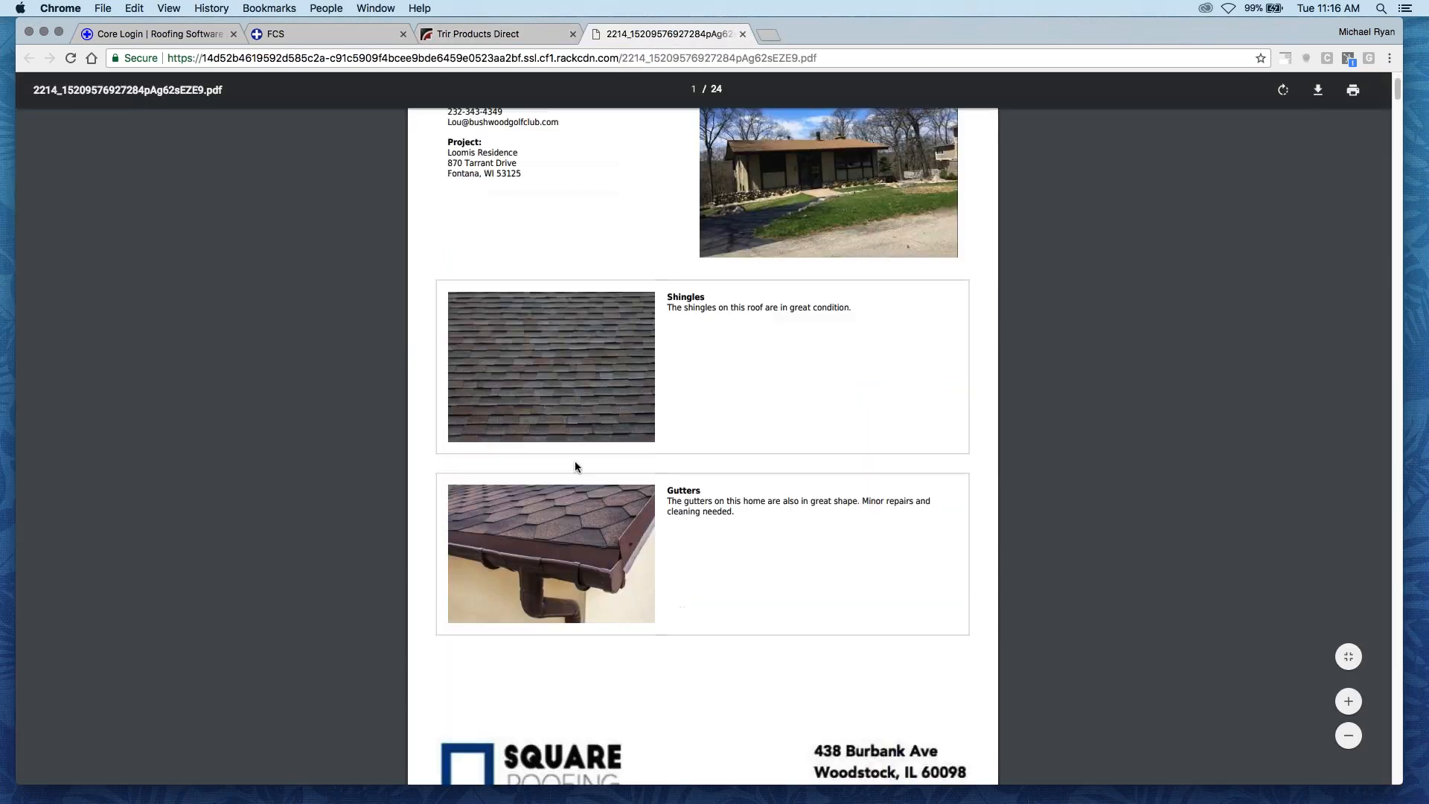
pyautogui.scroll(-15, 570, 460)
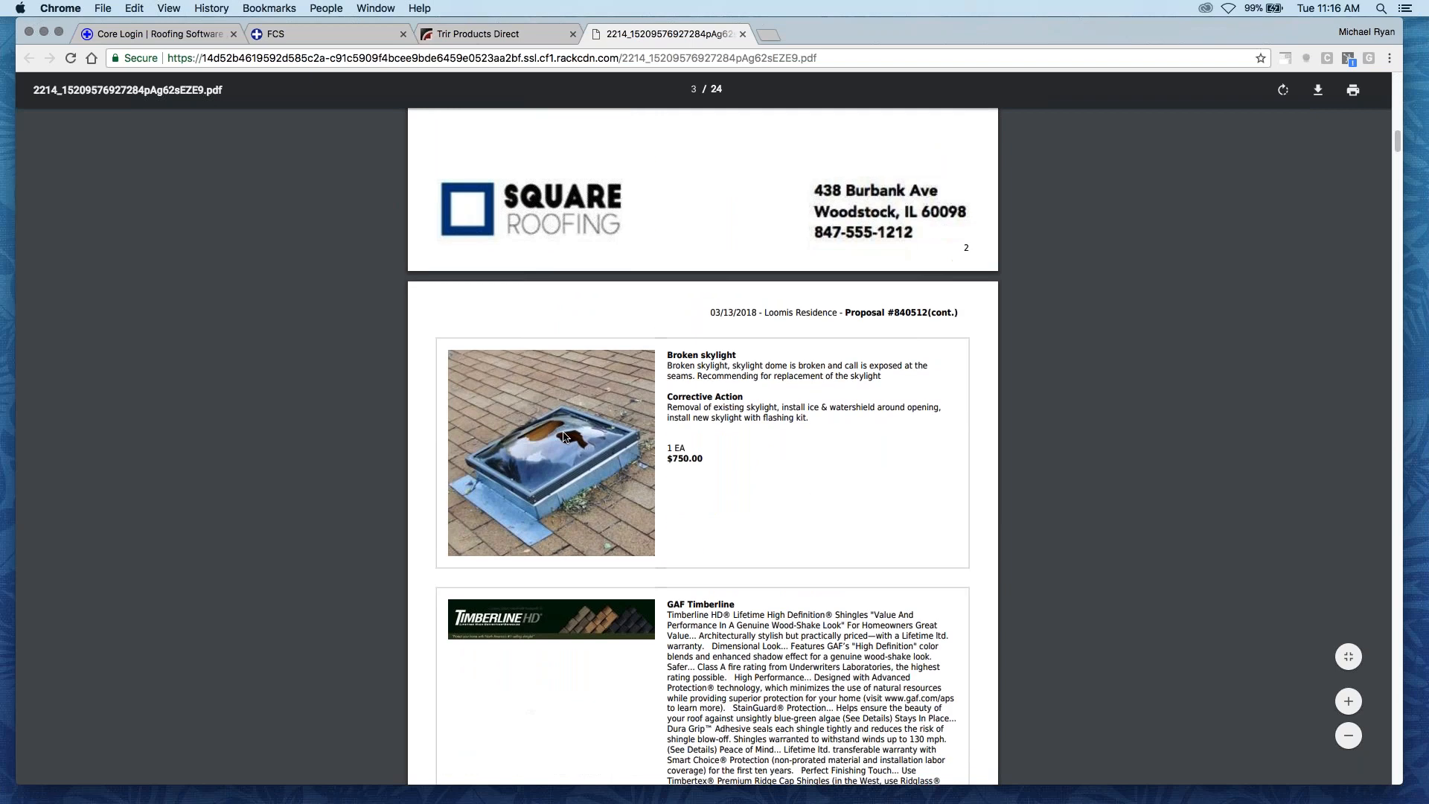
pyautogui.scroll(-10, 561, 434)
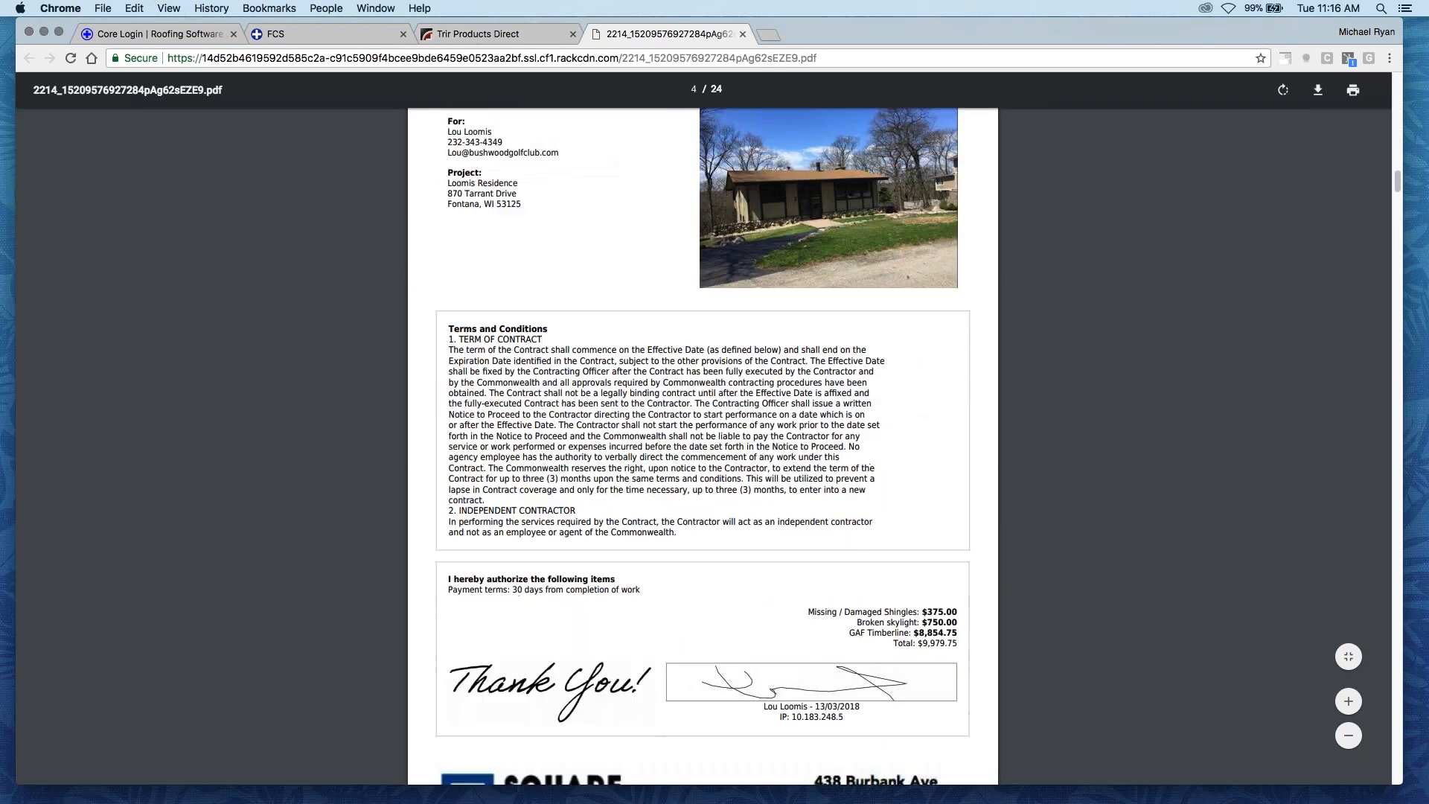
pyautogui.moveTo(958, 553); pyautogui.dragTo(810, 527)
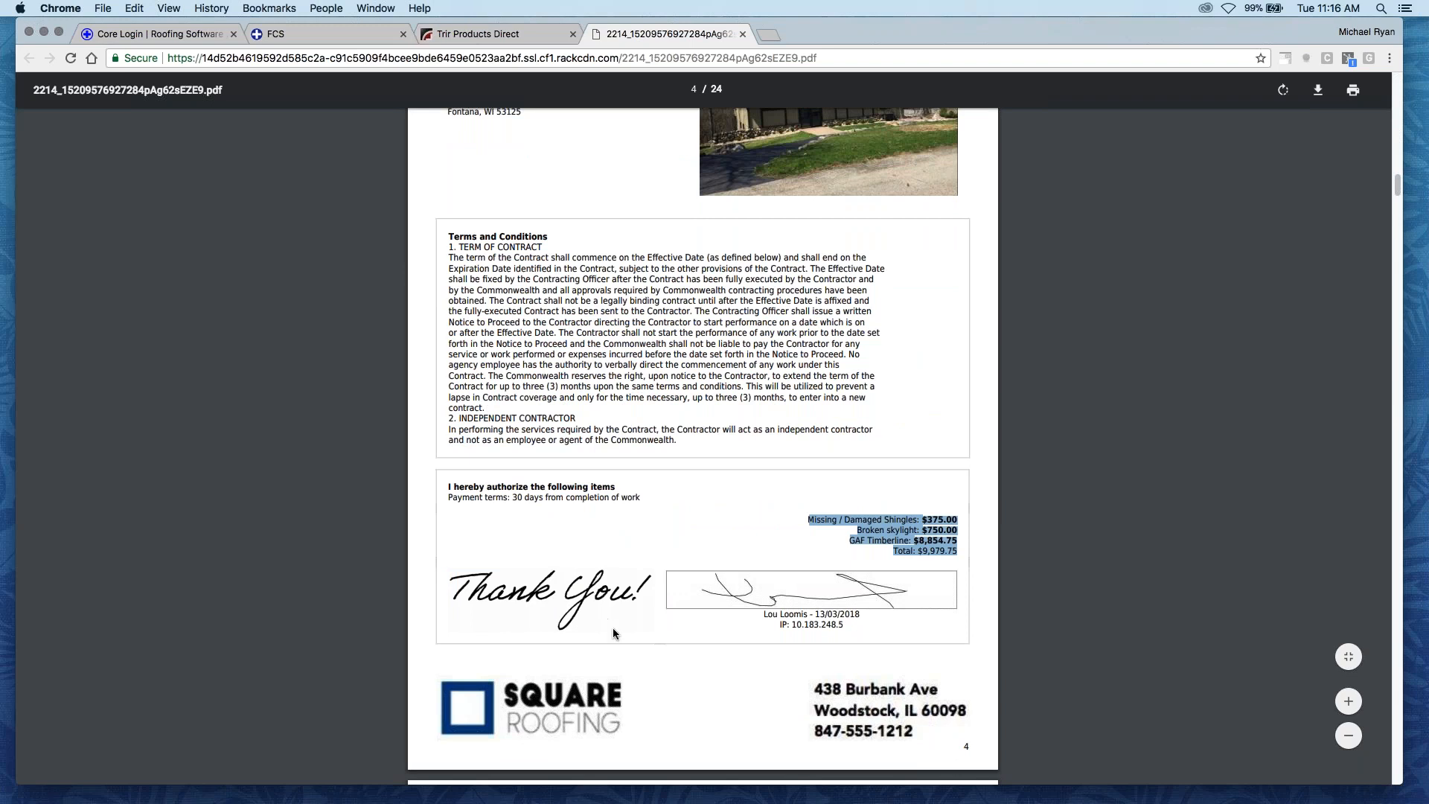
# - Check the attached brochure and the signed authorization section in the contract PDF, and close the PDF
pyautogui.scroll(-5, 603, 619)
pyautogui.scroll(-20, 703, 446)
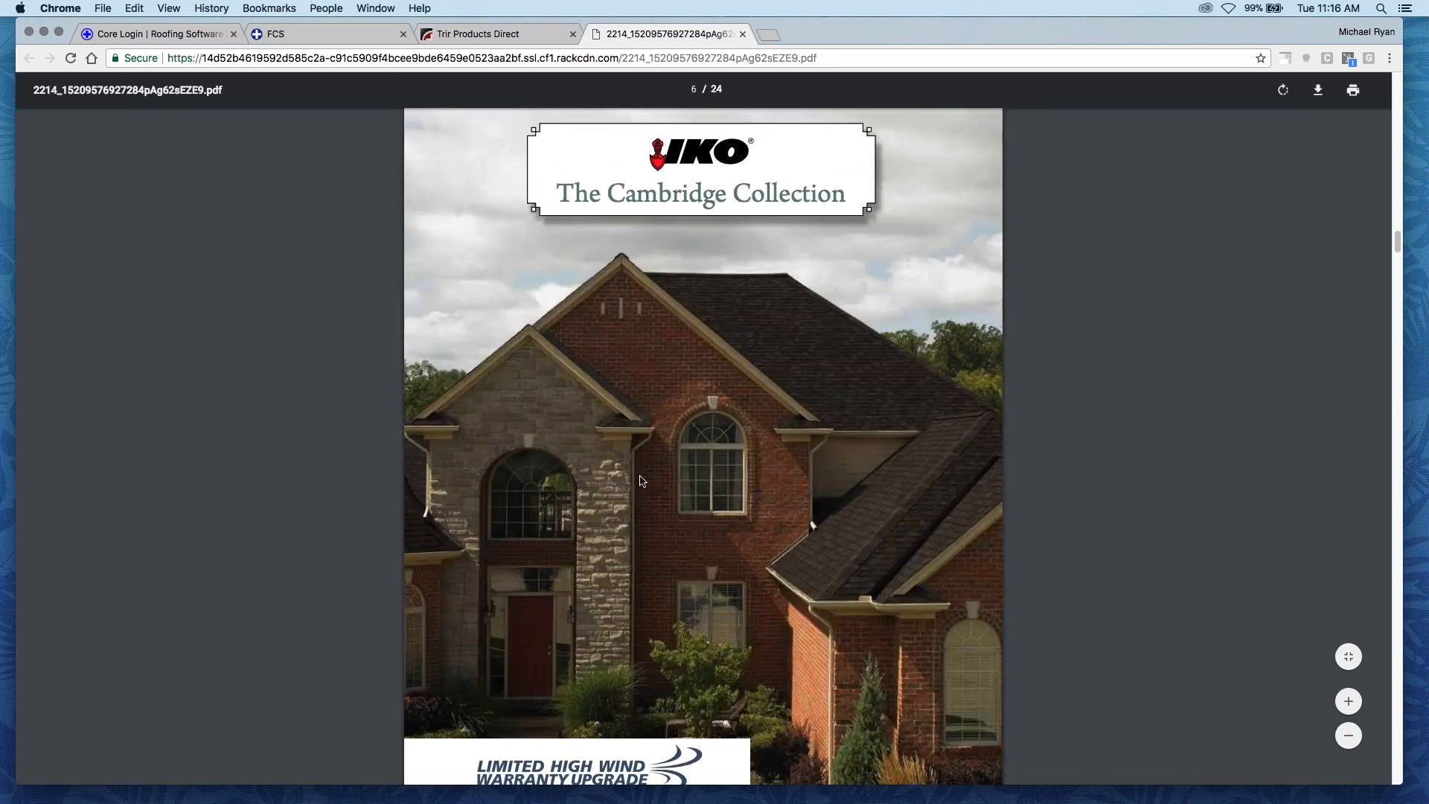
pyautogui.scroll(15, 640, 479)
pyautogui.scroll(6, 700, 530)
pyautogui.scroll(3, 704, 447)
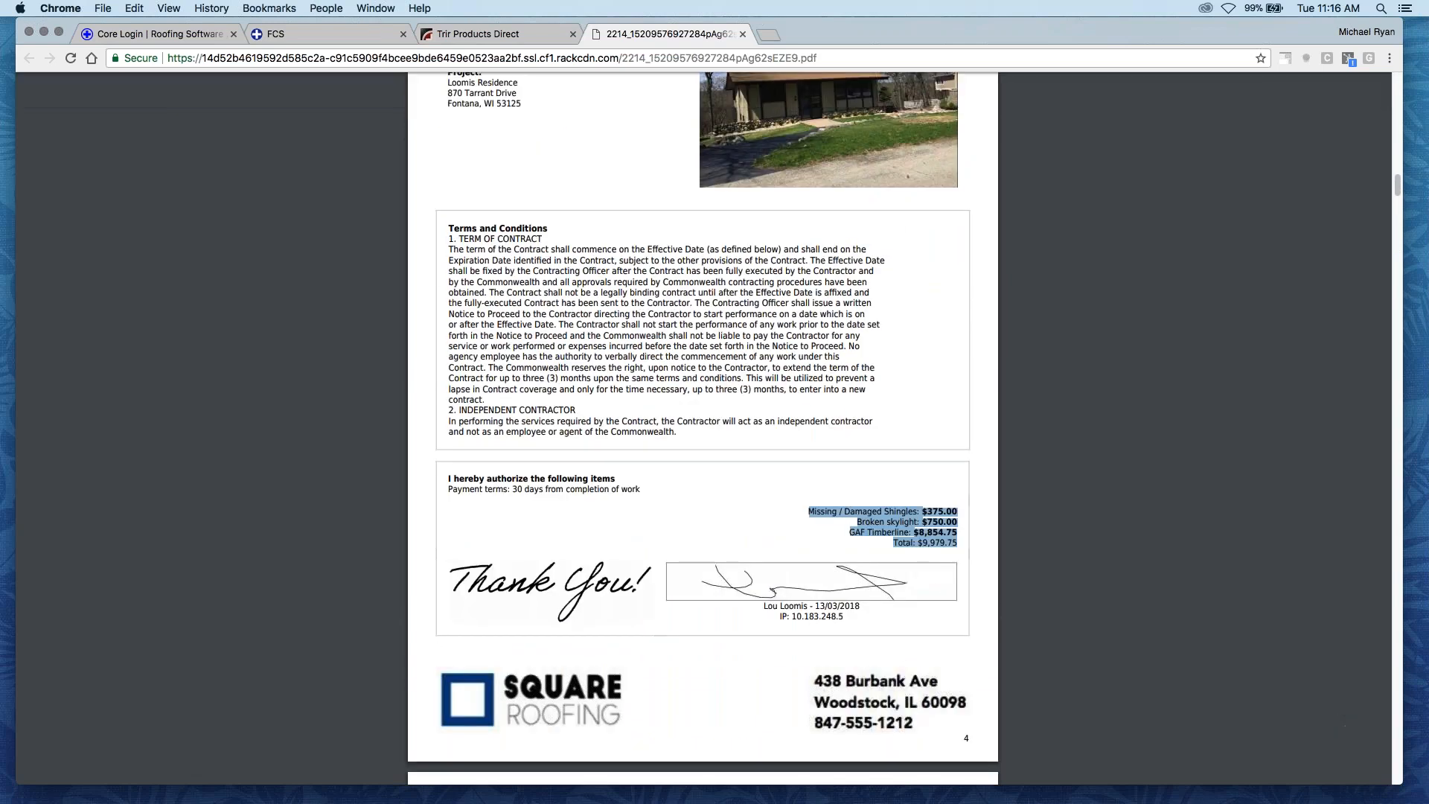
pyautogui.click(742, 34)
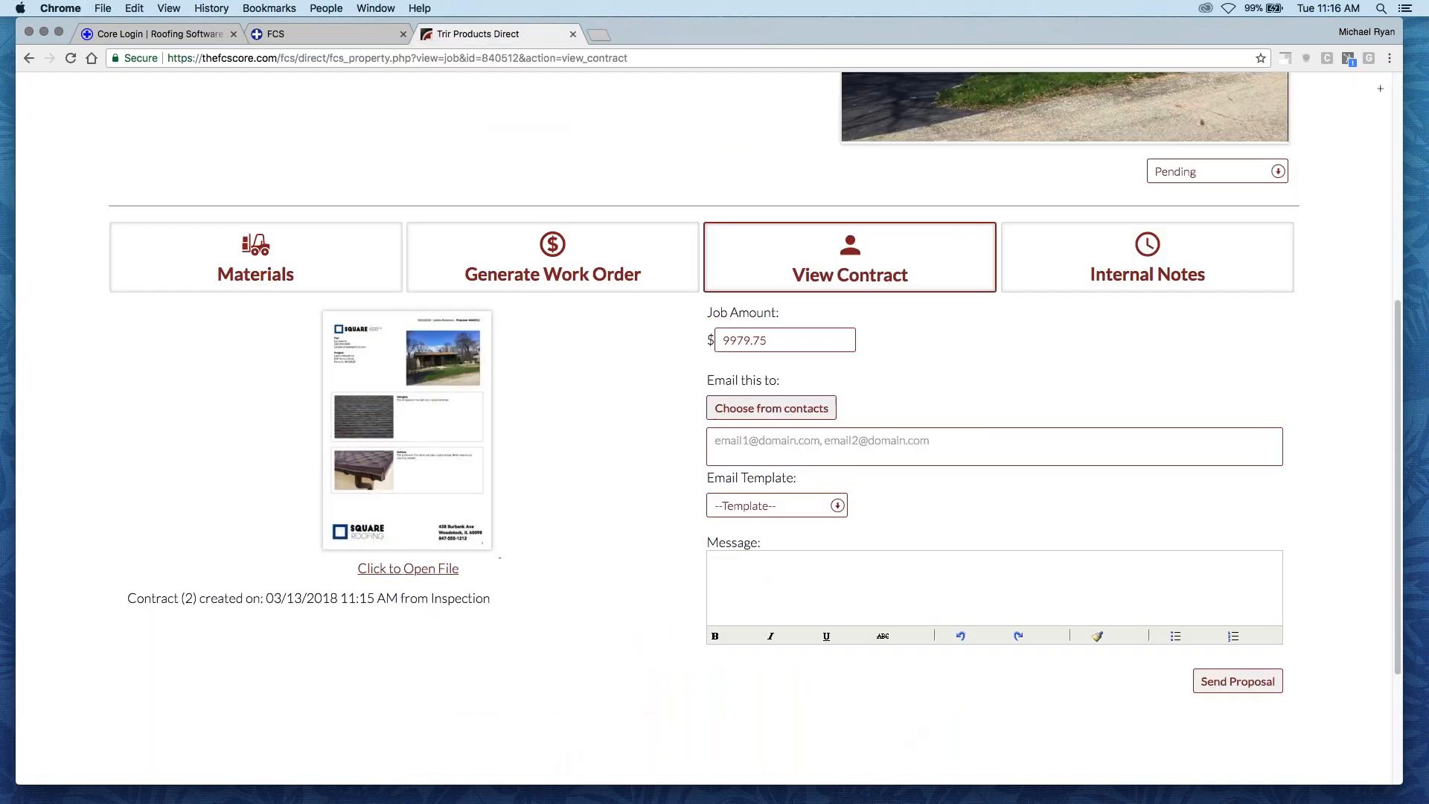
# - Look over the contract page's email form, job status, and options for materials, work order and internal notes
pyautogui.scroll(2, 633, 495)
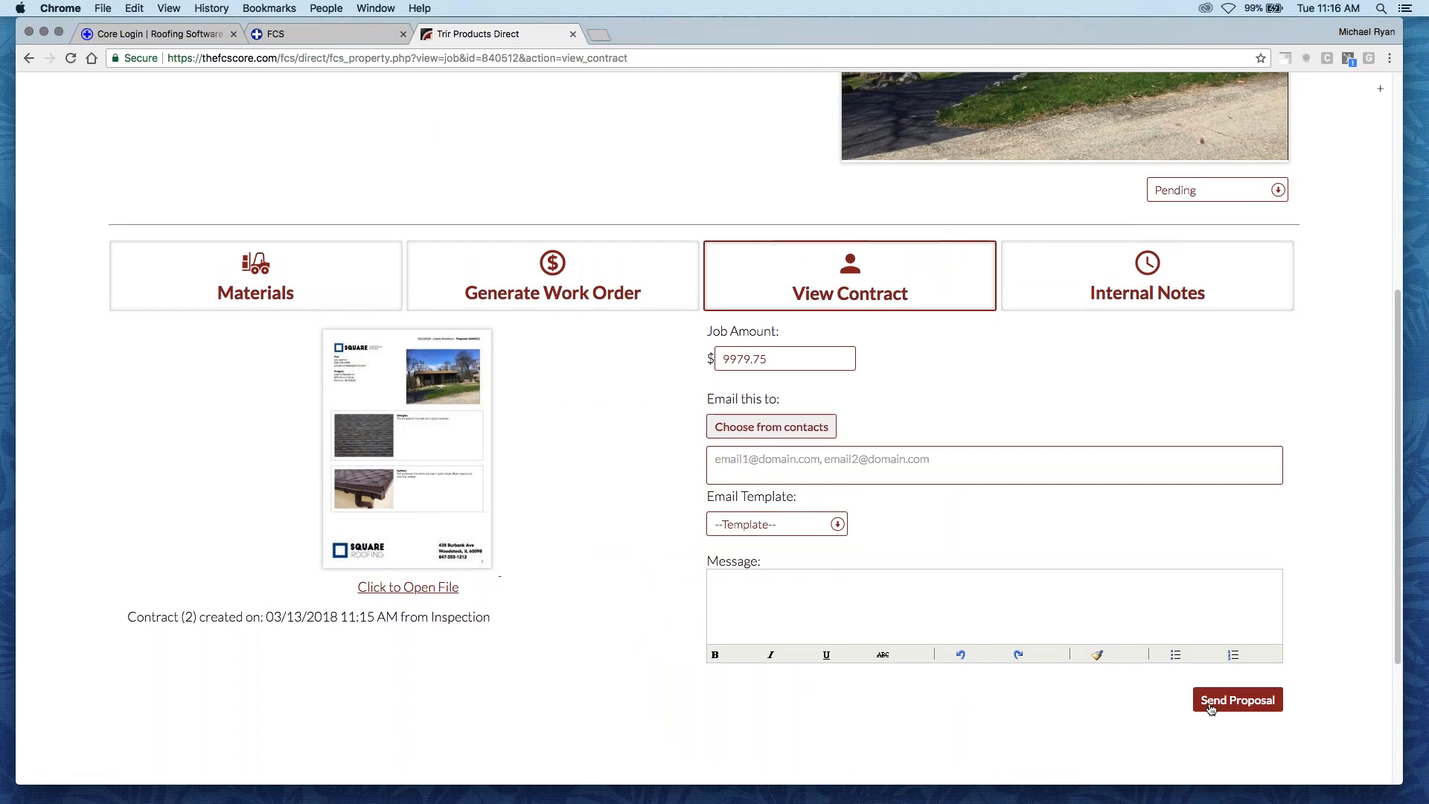
pyautogui.scroll(1, 1211, 707)
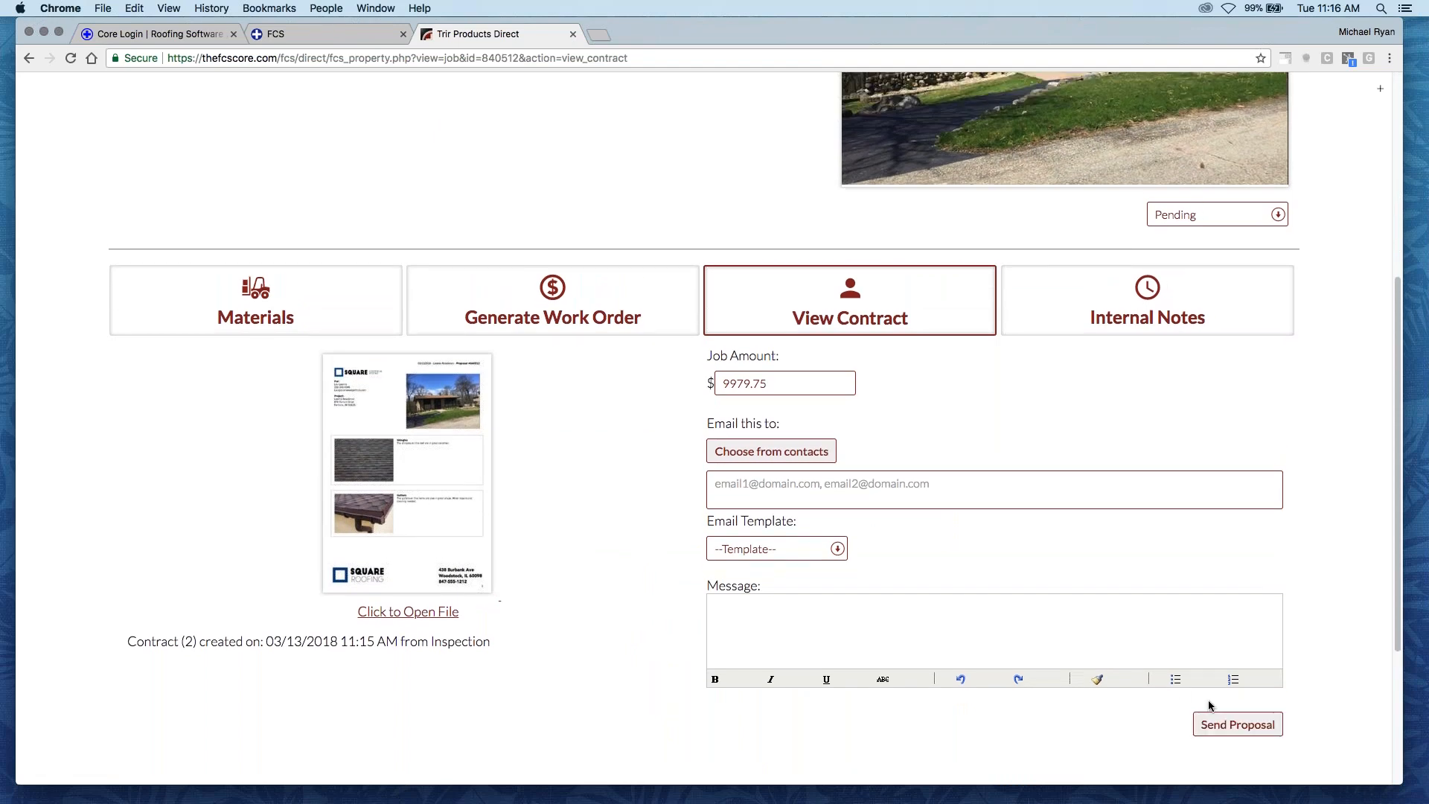
pyautogui.scroll(5, 1209, 706)
pyautogui.scroll(-3, 1179, 692)
pyautogui.scroll(-2, 1063, 607)
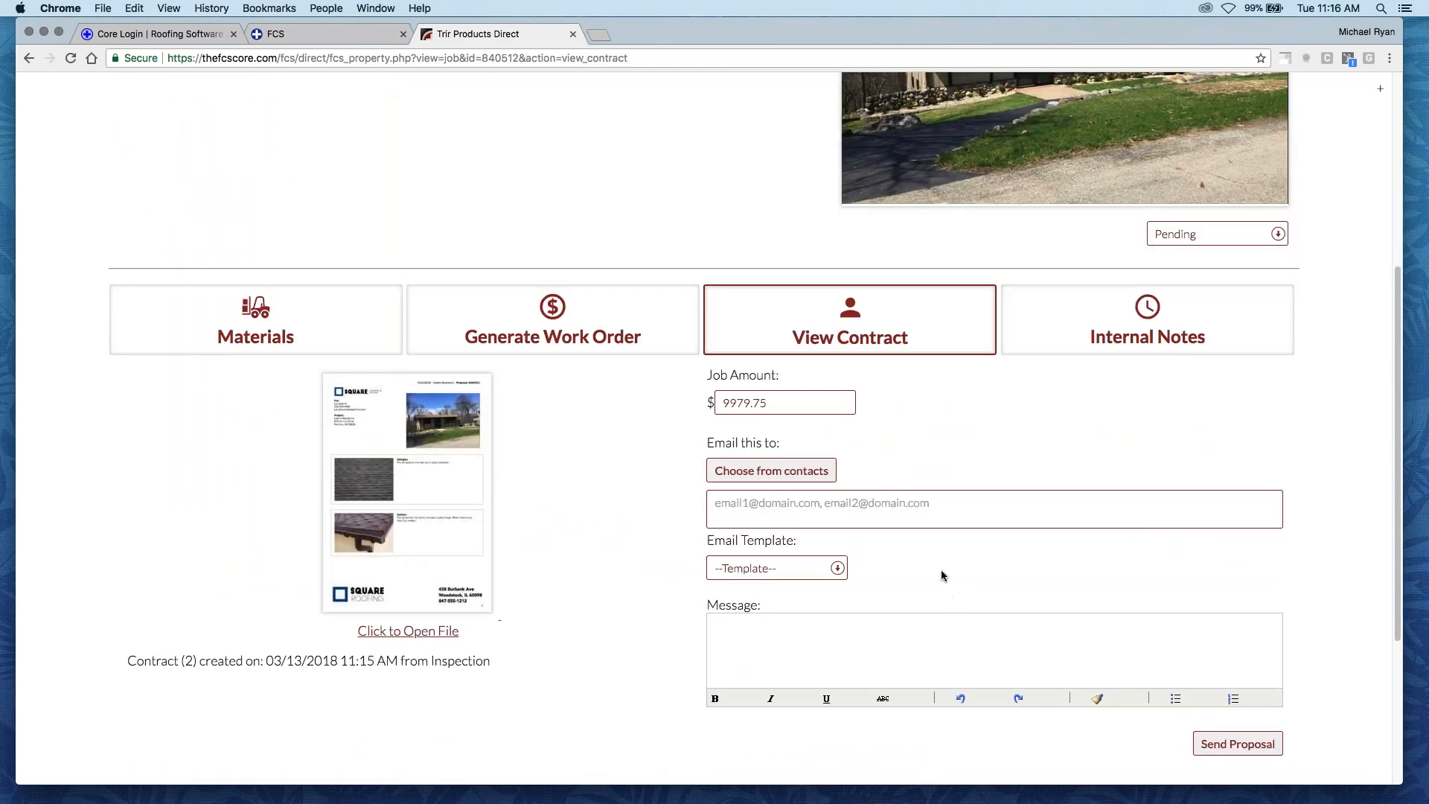
pyautogui.scroll(-1, 1052, 452)
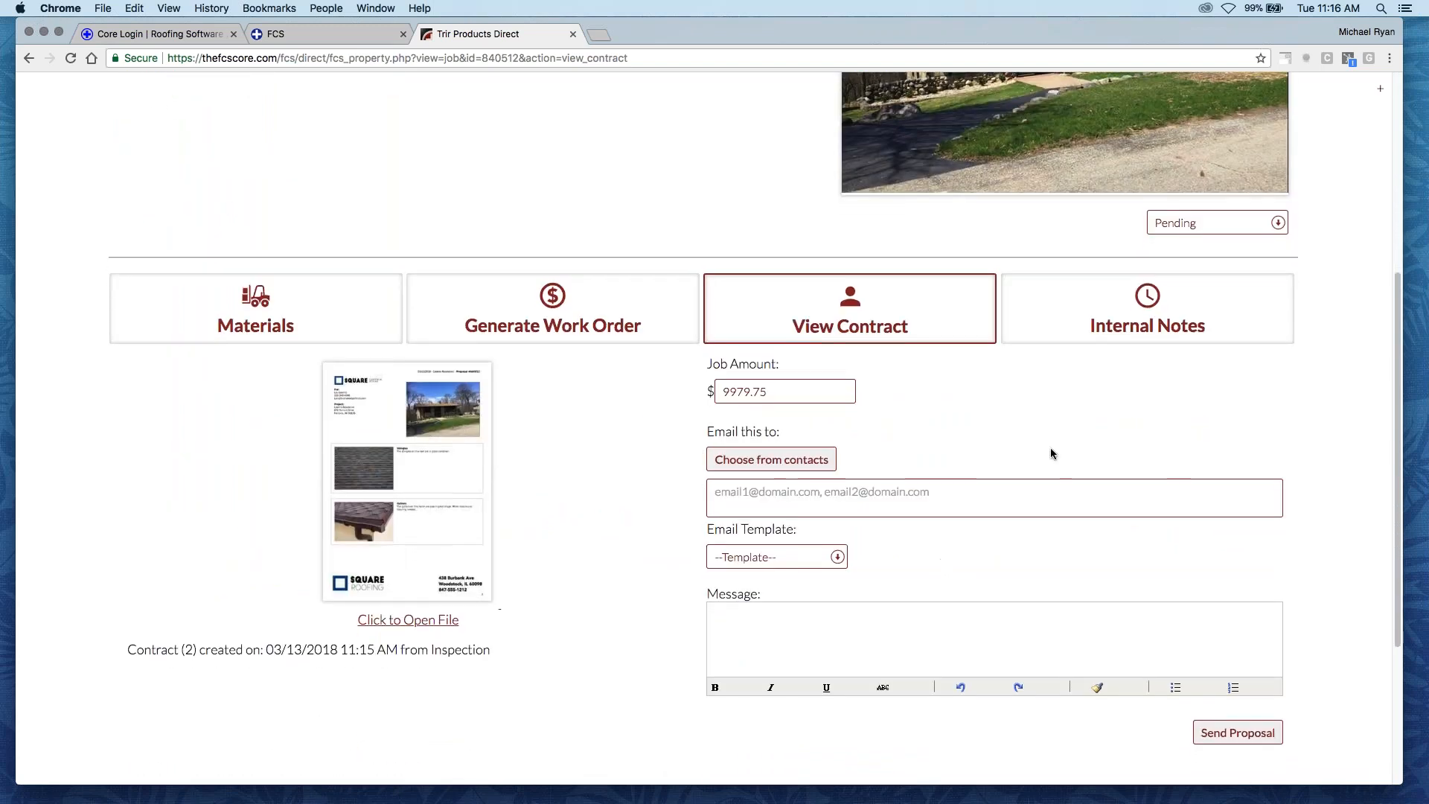
pyautogui.scroll(-1, 1051, 449)
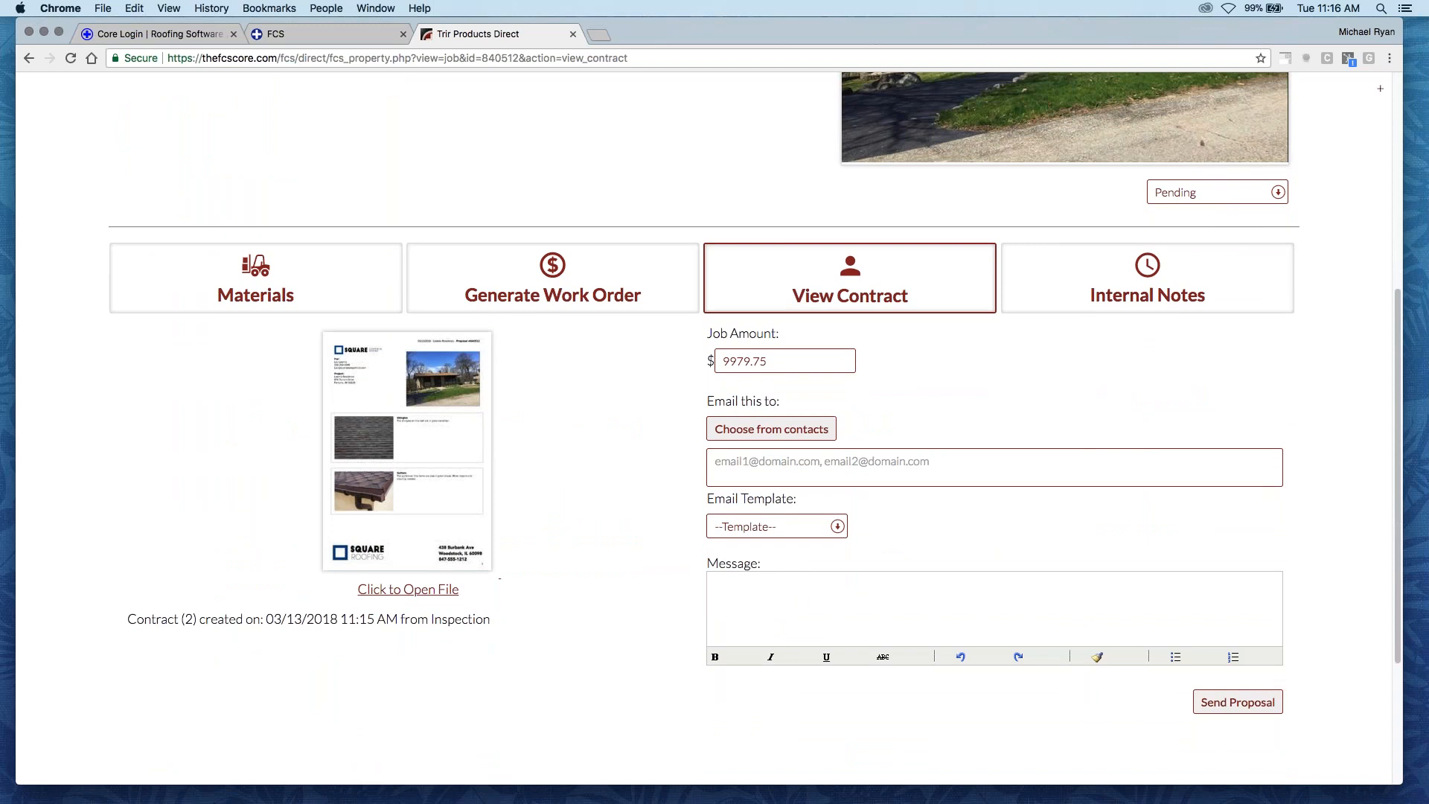
pyautogui.scroll(1, 704, 428)
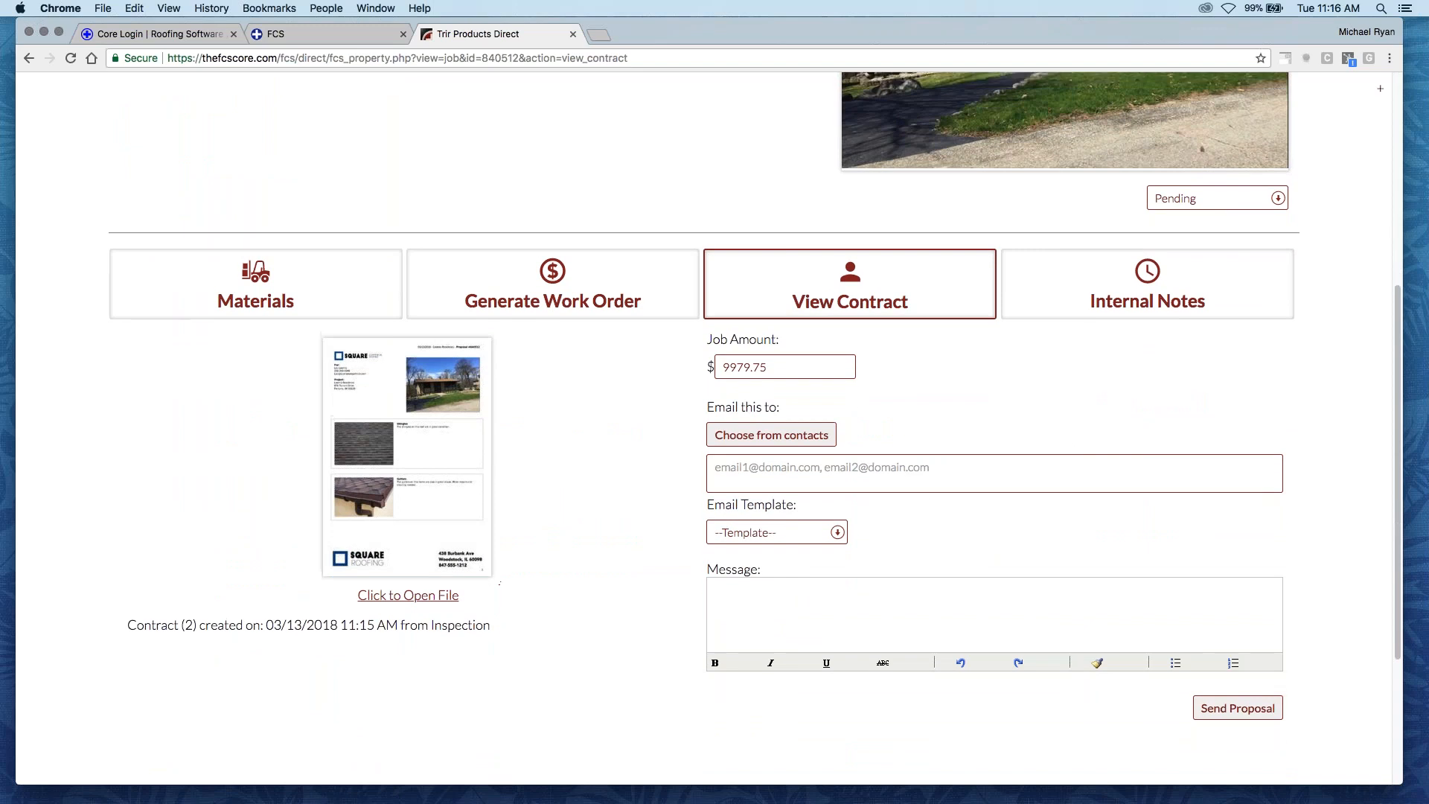
pyautogui.scroll(1, 928, 484)
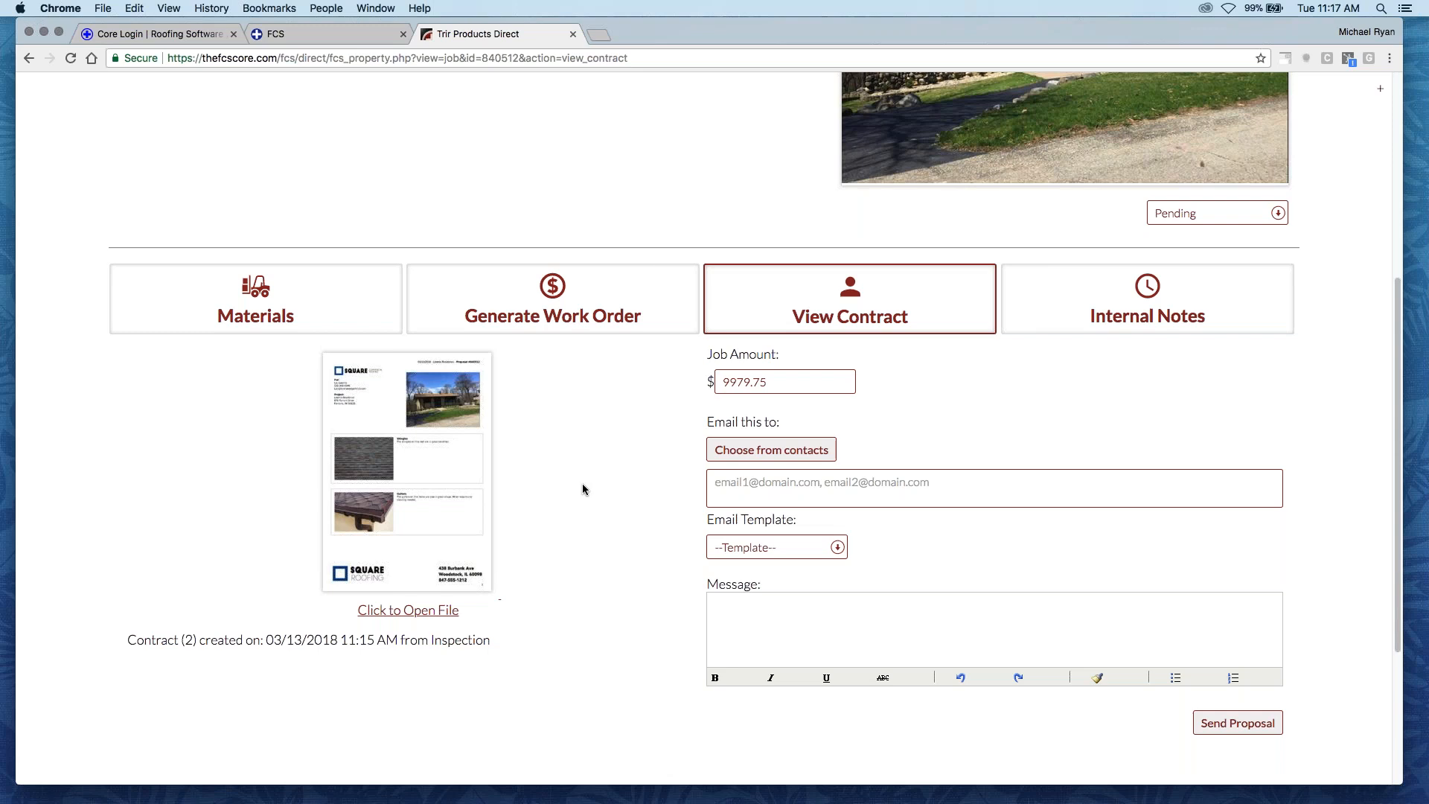
pyautogui.scroll(5, 593, 483)
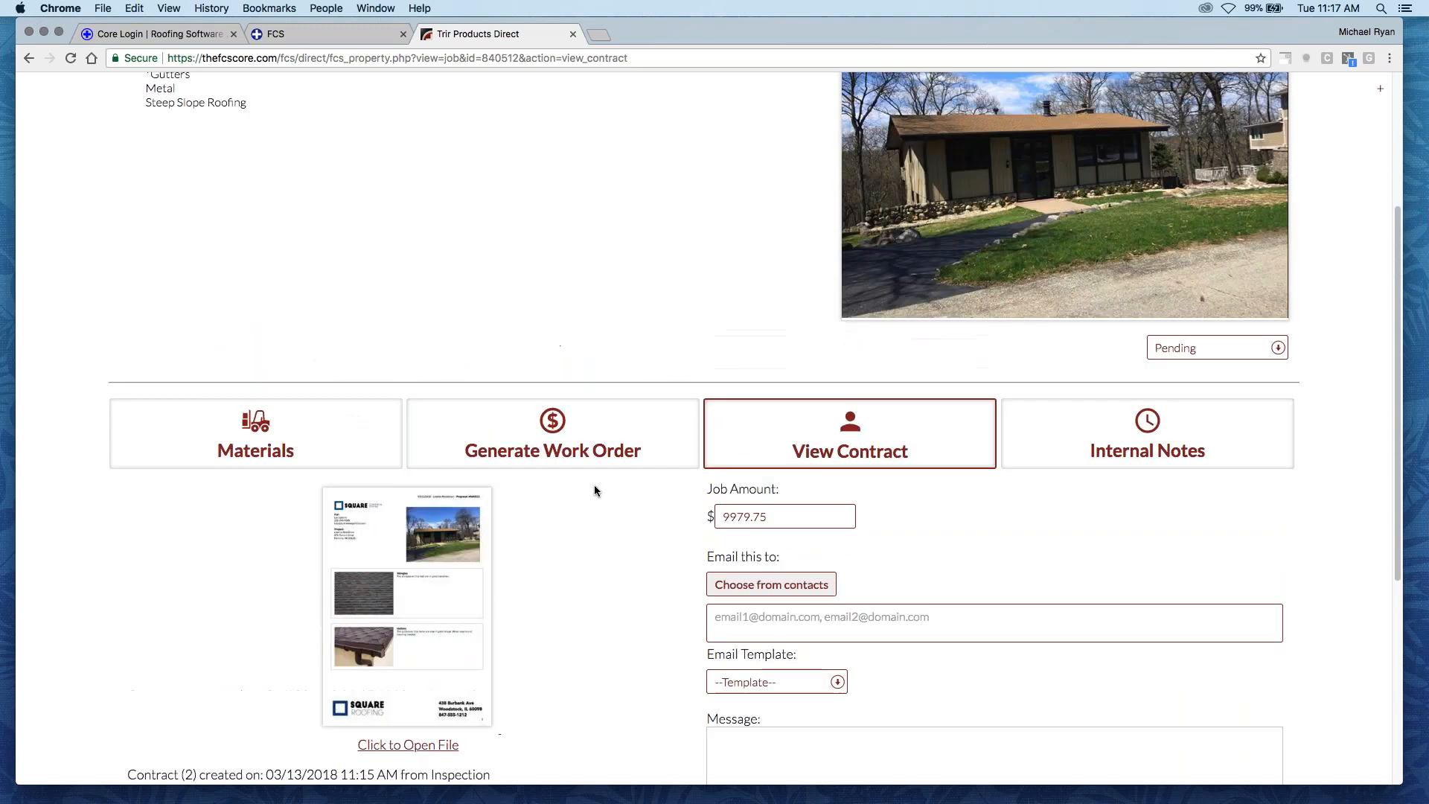
# - Review the contract preview with its job amount and sending form, and the property details above it
pyautogui.scroll(-7, 609, 500)
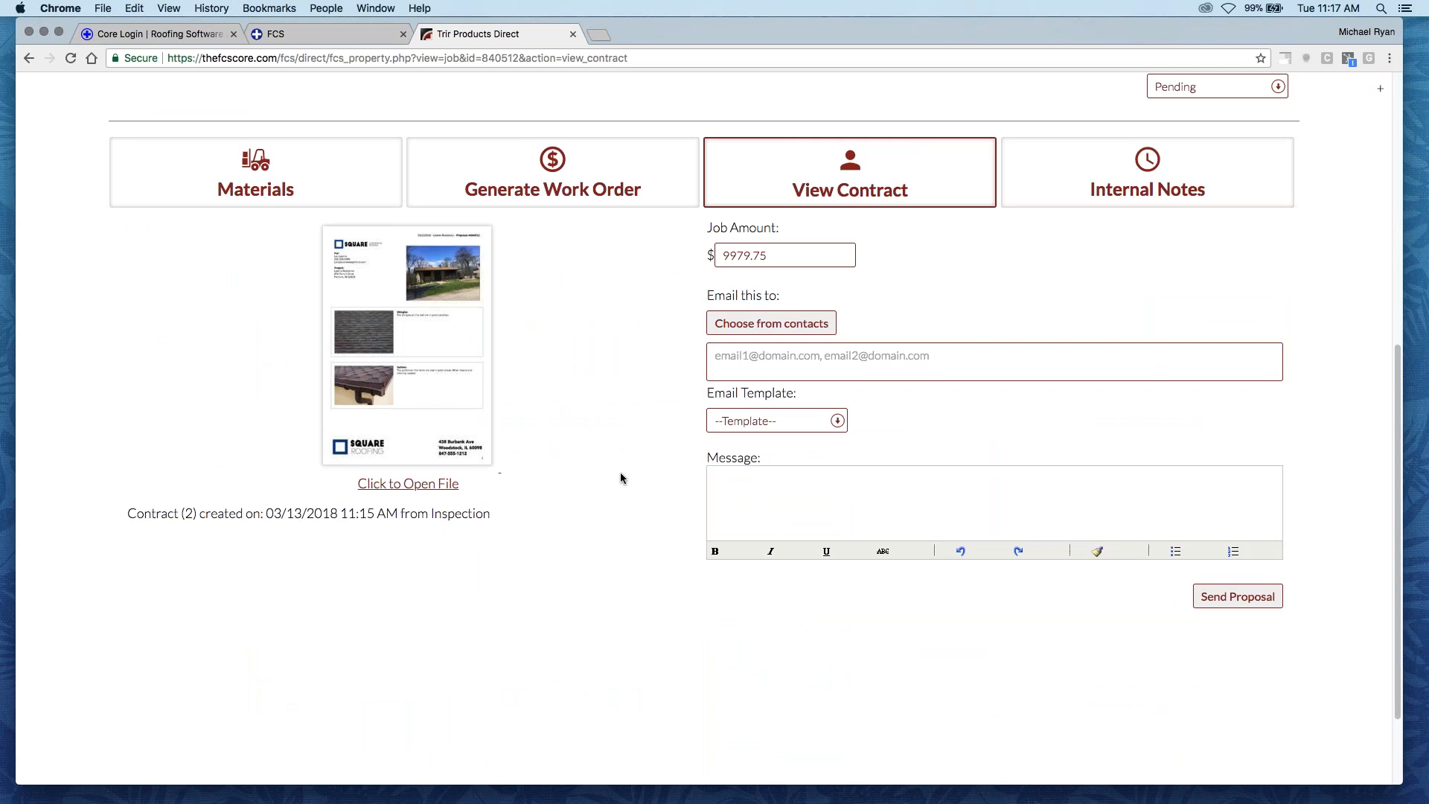
pyautogui.scroll(-2, 711, 532)
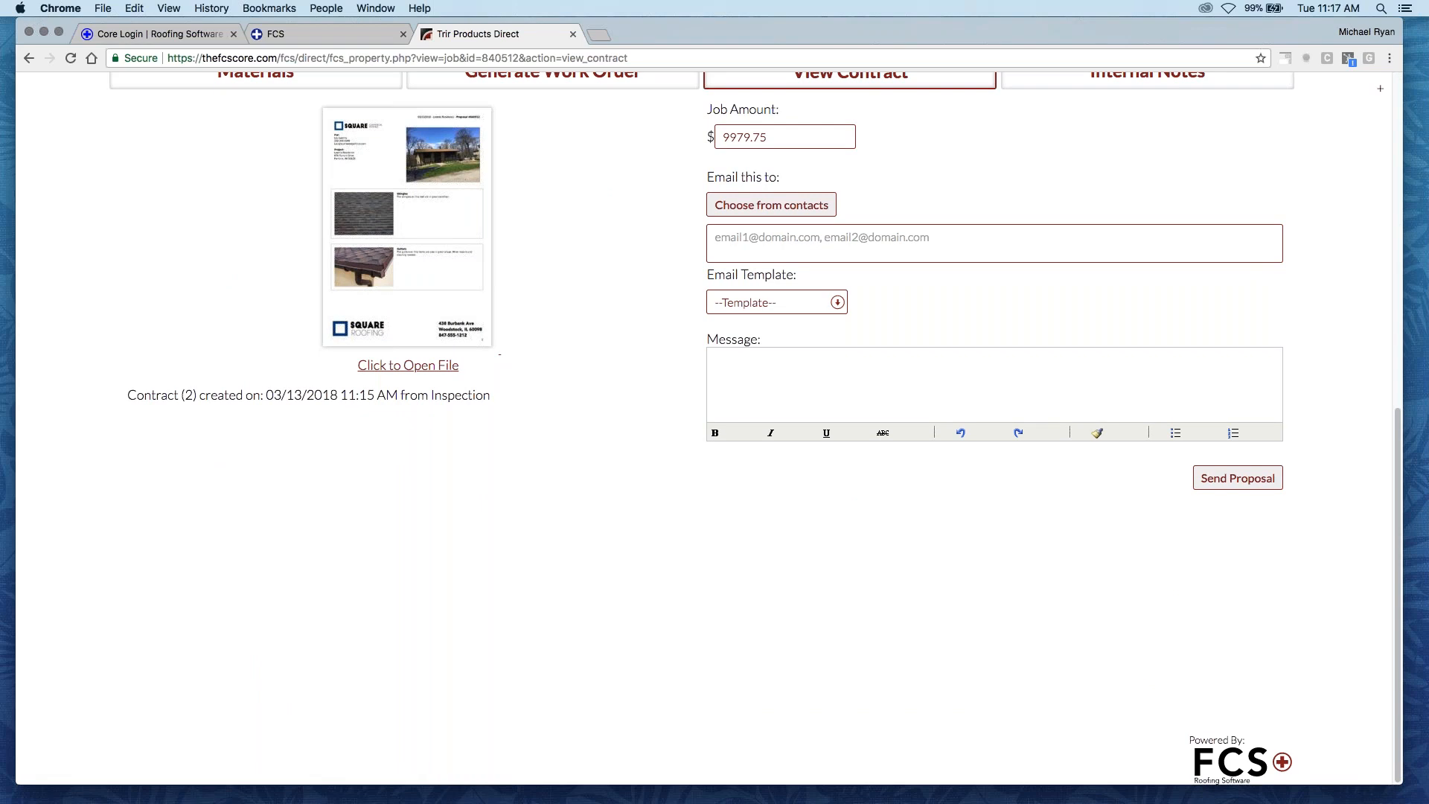
pyautogui.scroll(5, 611, 546)
pyautogui.scroll(-2, 630, 501)
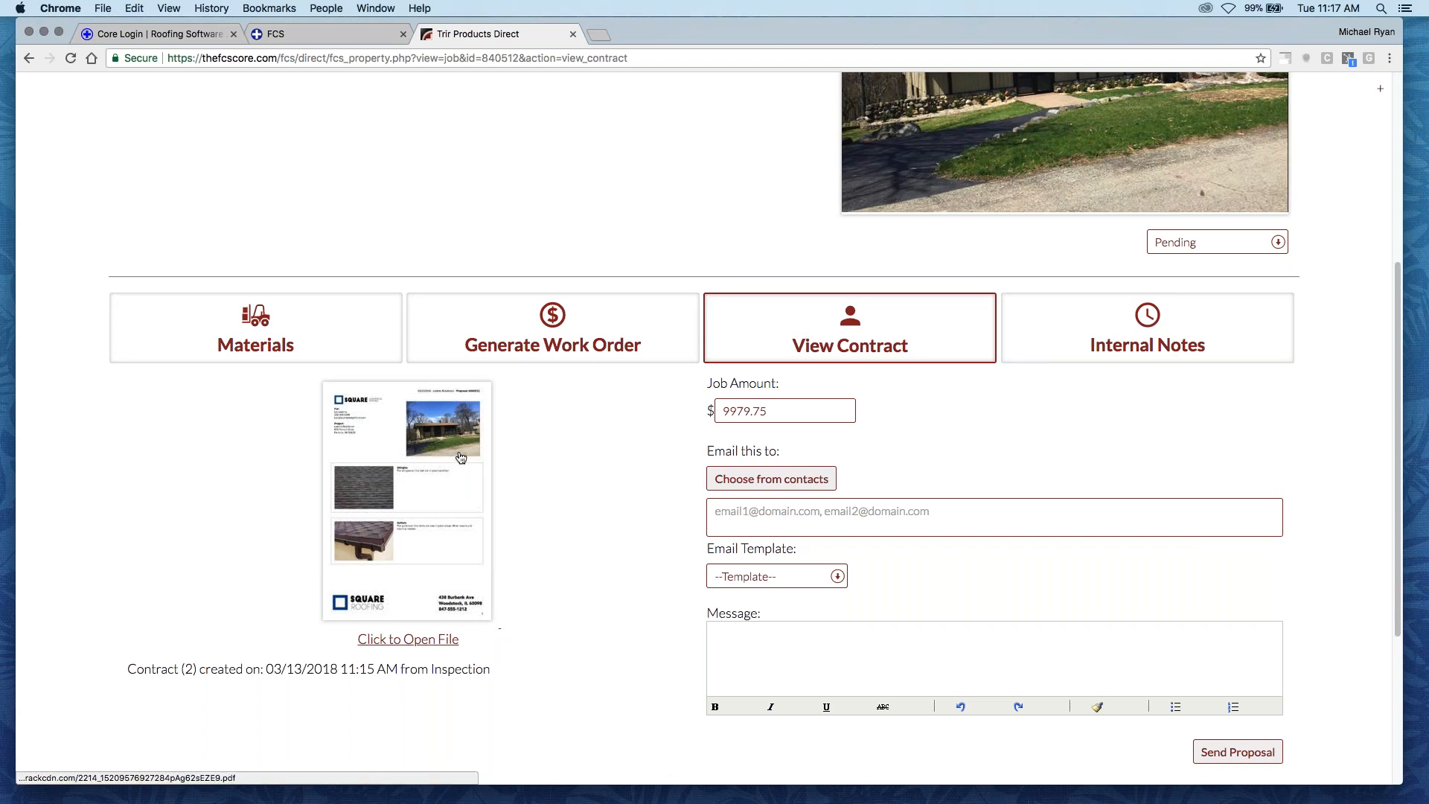
pyautogui.scroll(-5, 608, 500)
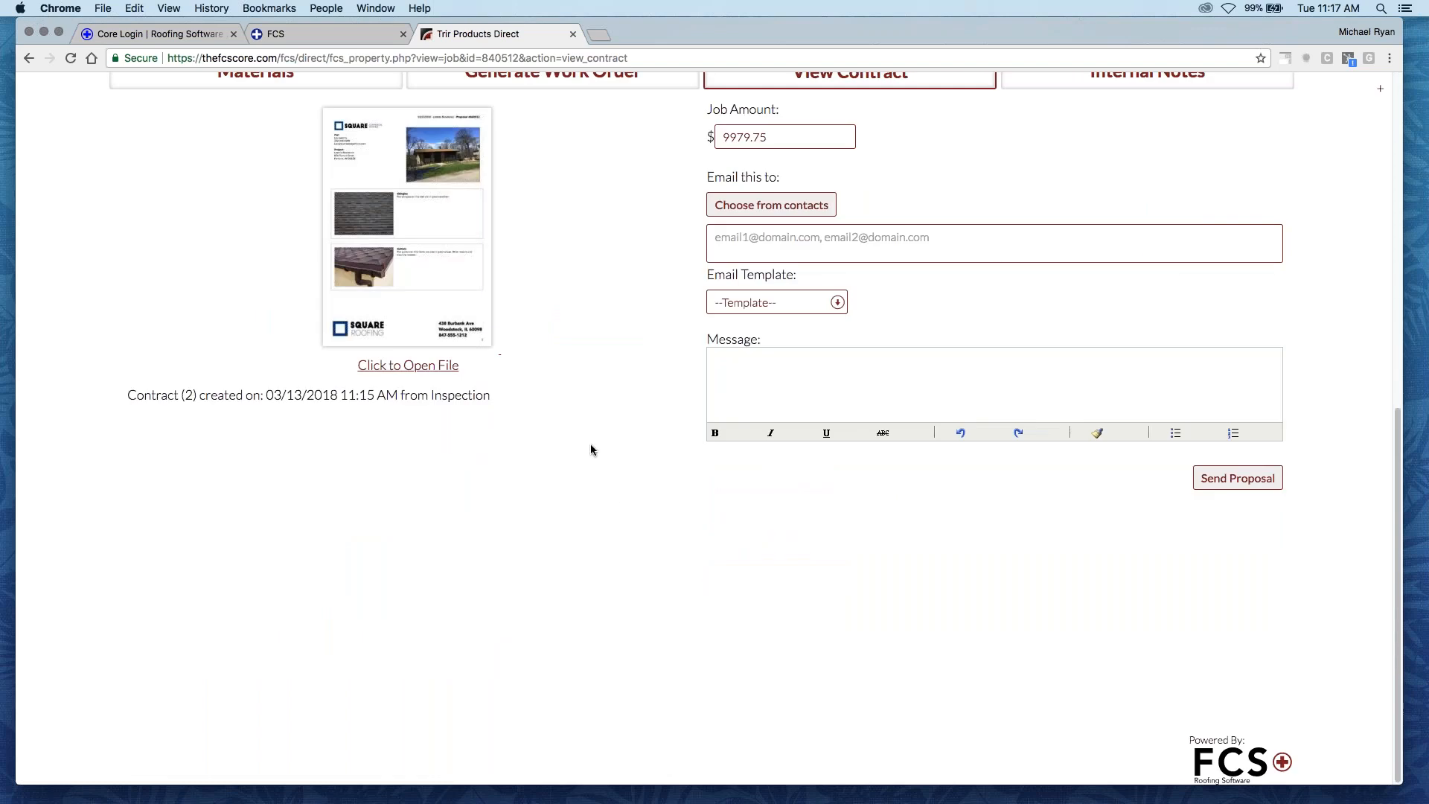
pyautogui.scroll(5, 605, 490)
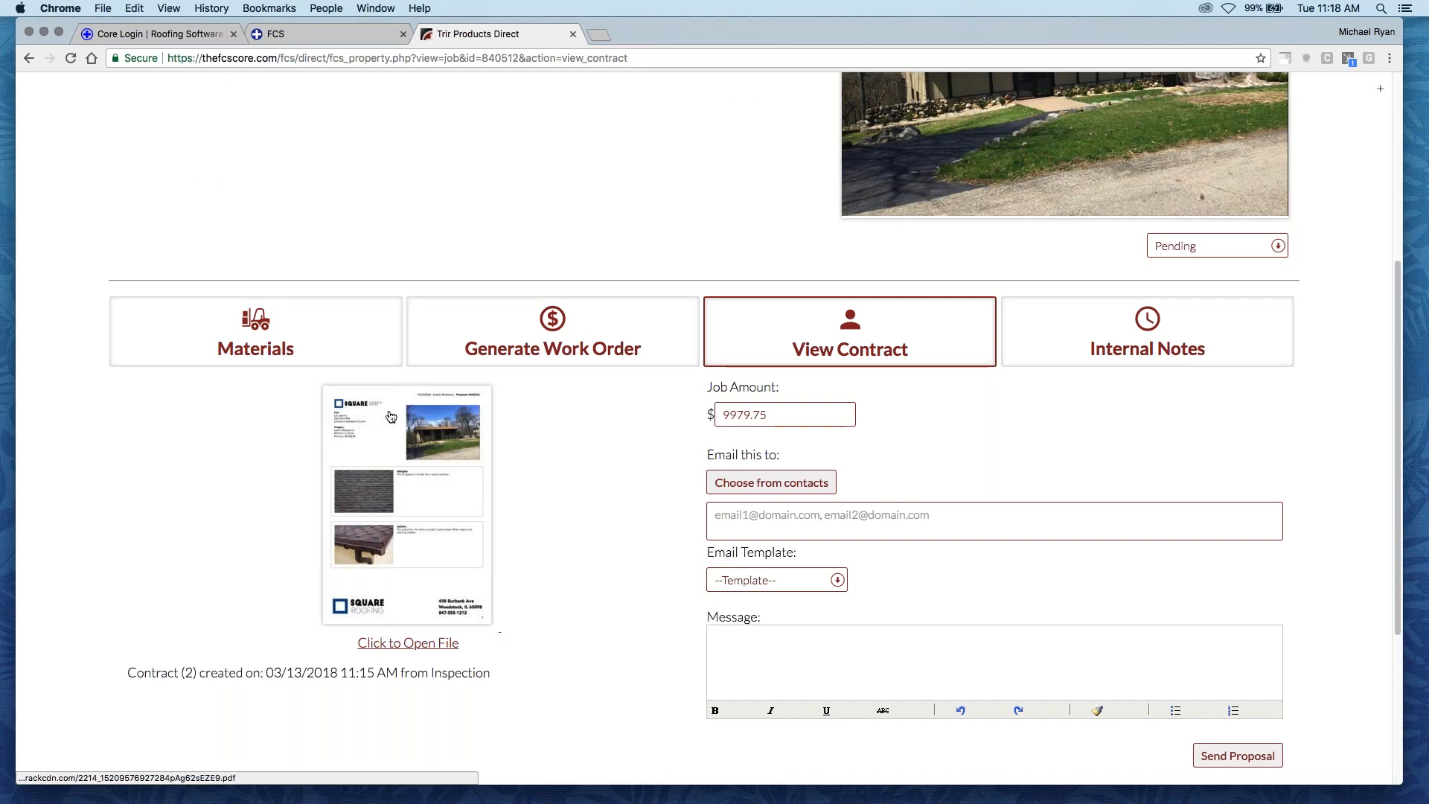
pyautogui.scroll(5, 623, 616)
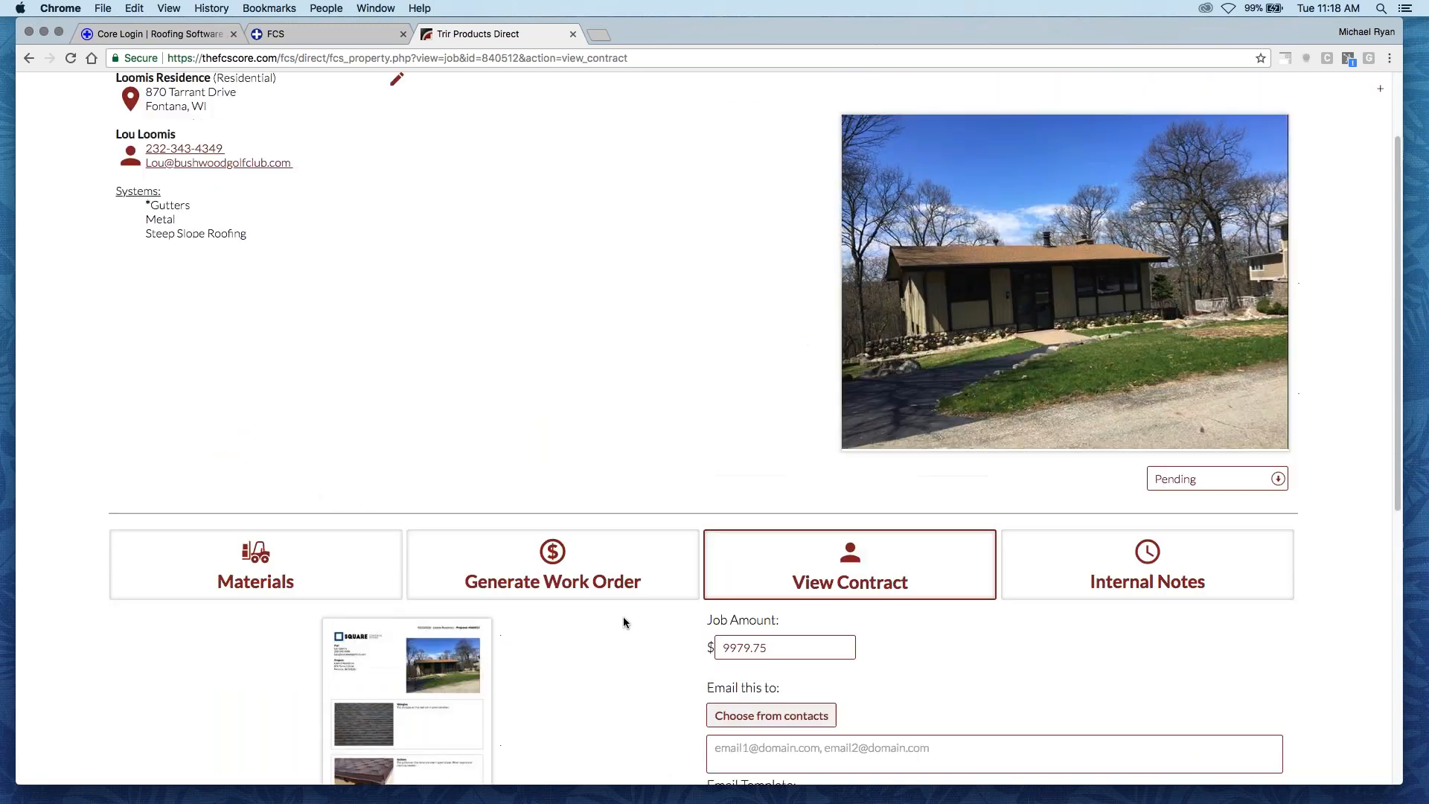
pyautogui.scroll(1, 565, 535)
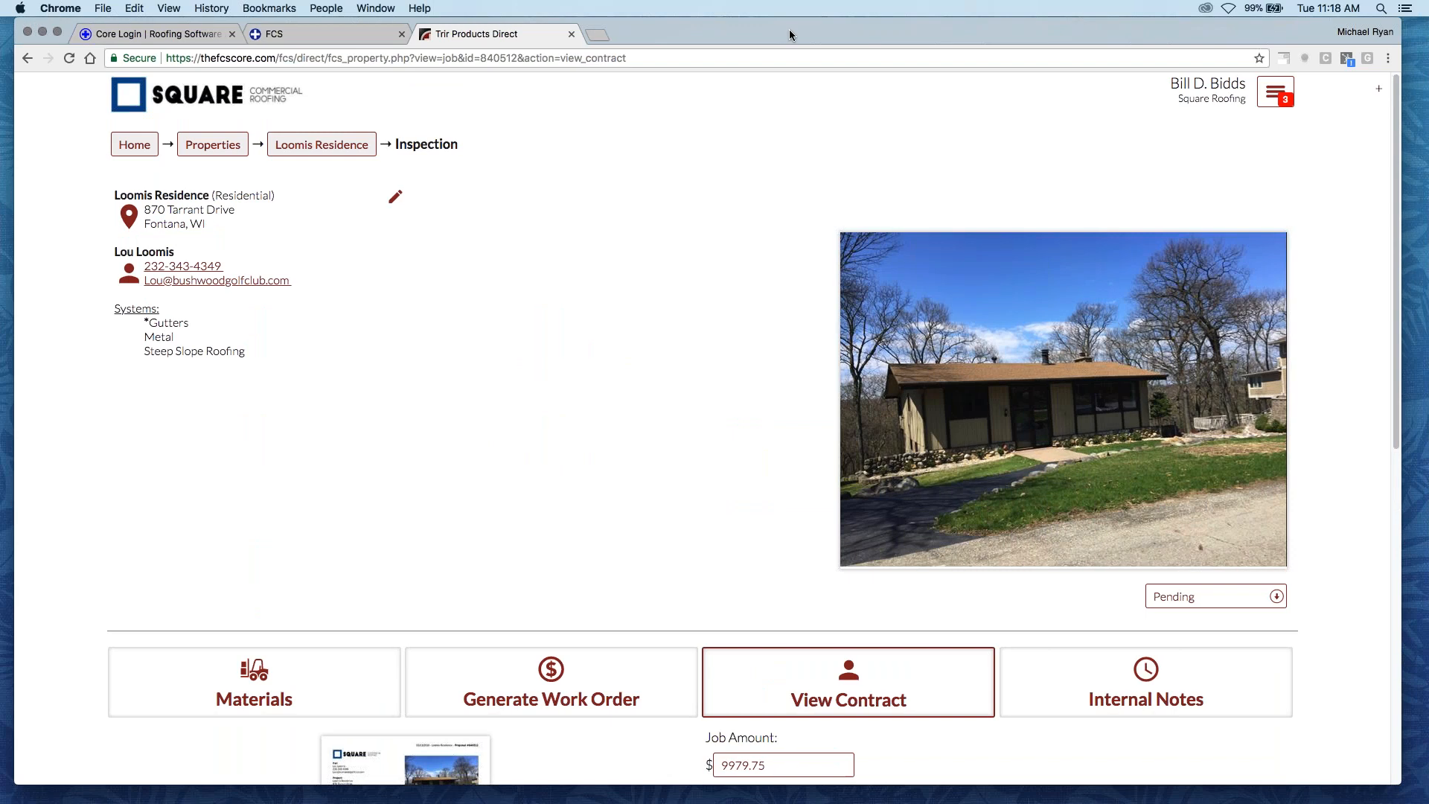
pyautogui.moveTo(790, 30); pyautogui.dragTo(794, 29)
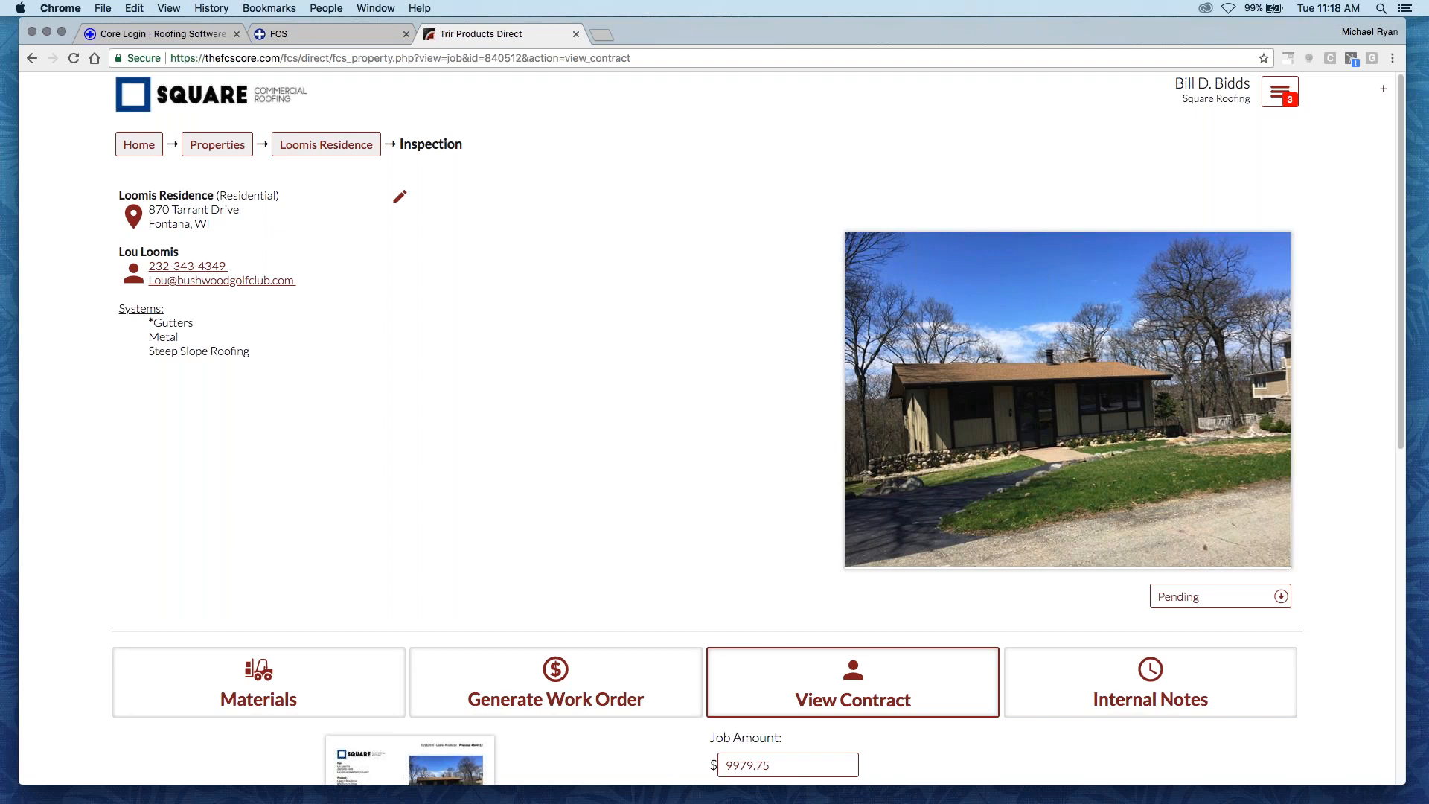
pyautogui.scroll(-4, 445, 362)
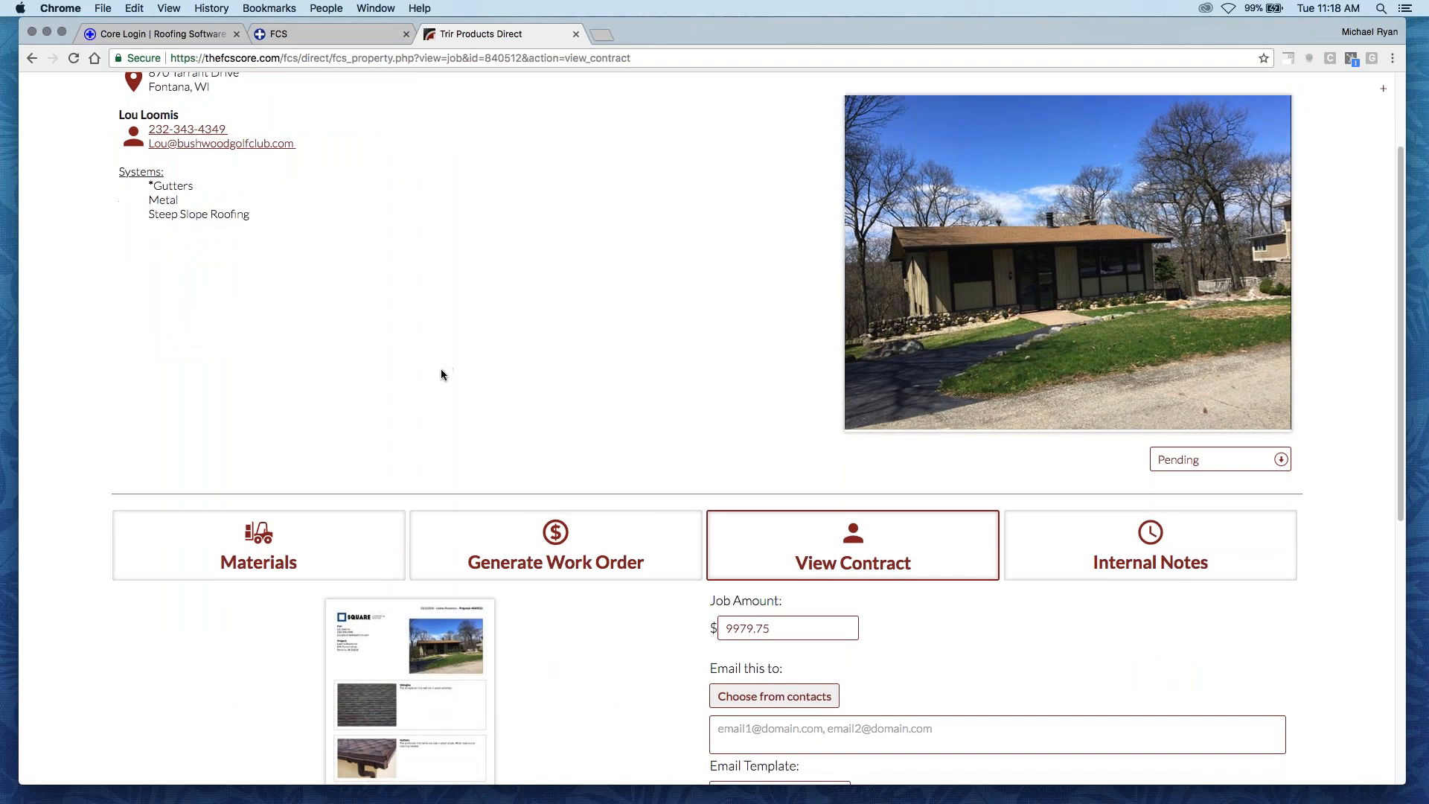
pyautogui.scroll(-3, 440, 372)
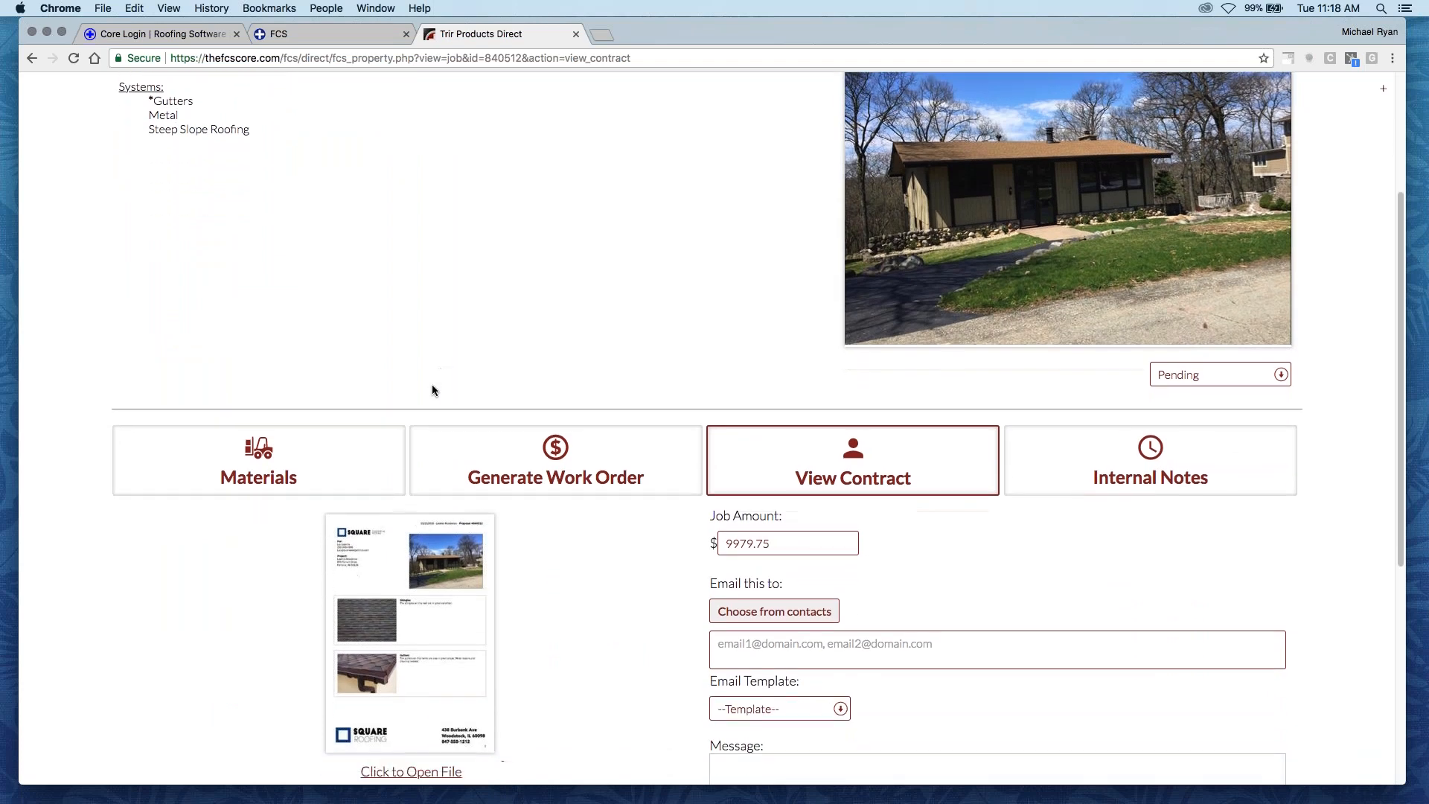